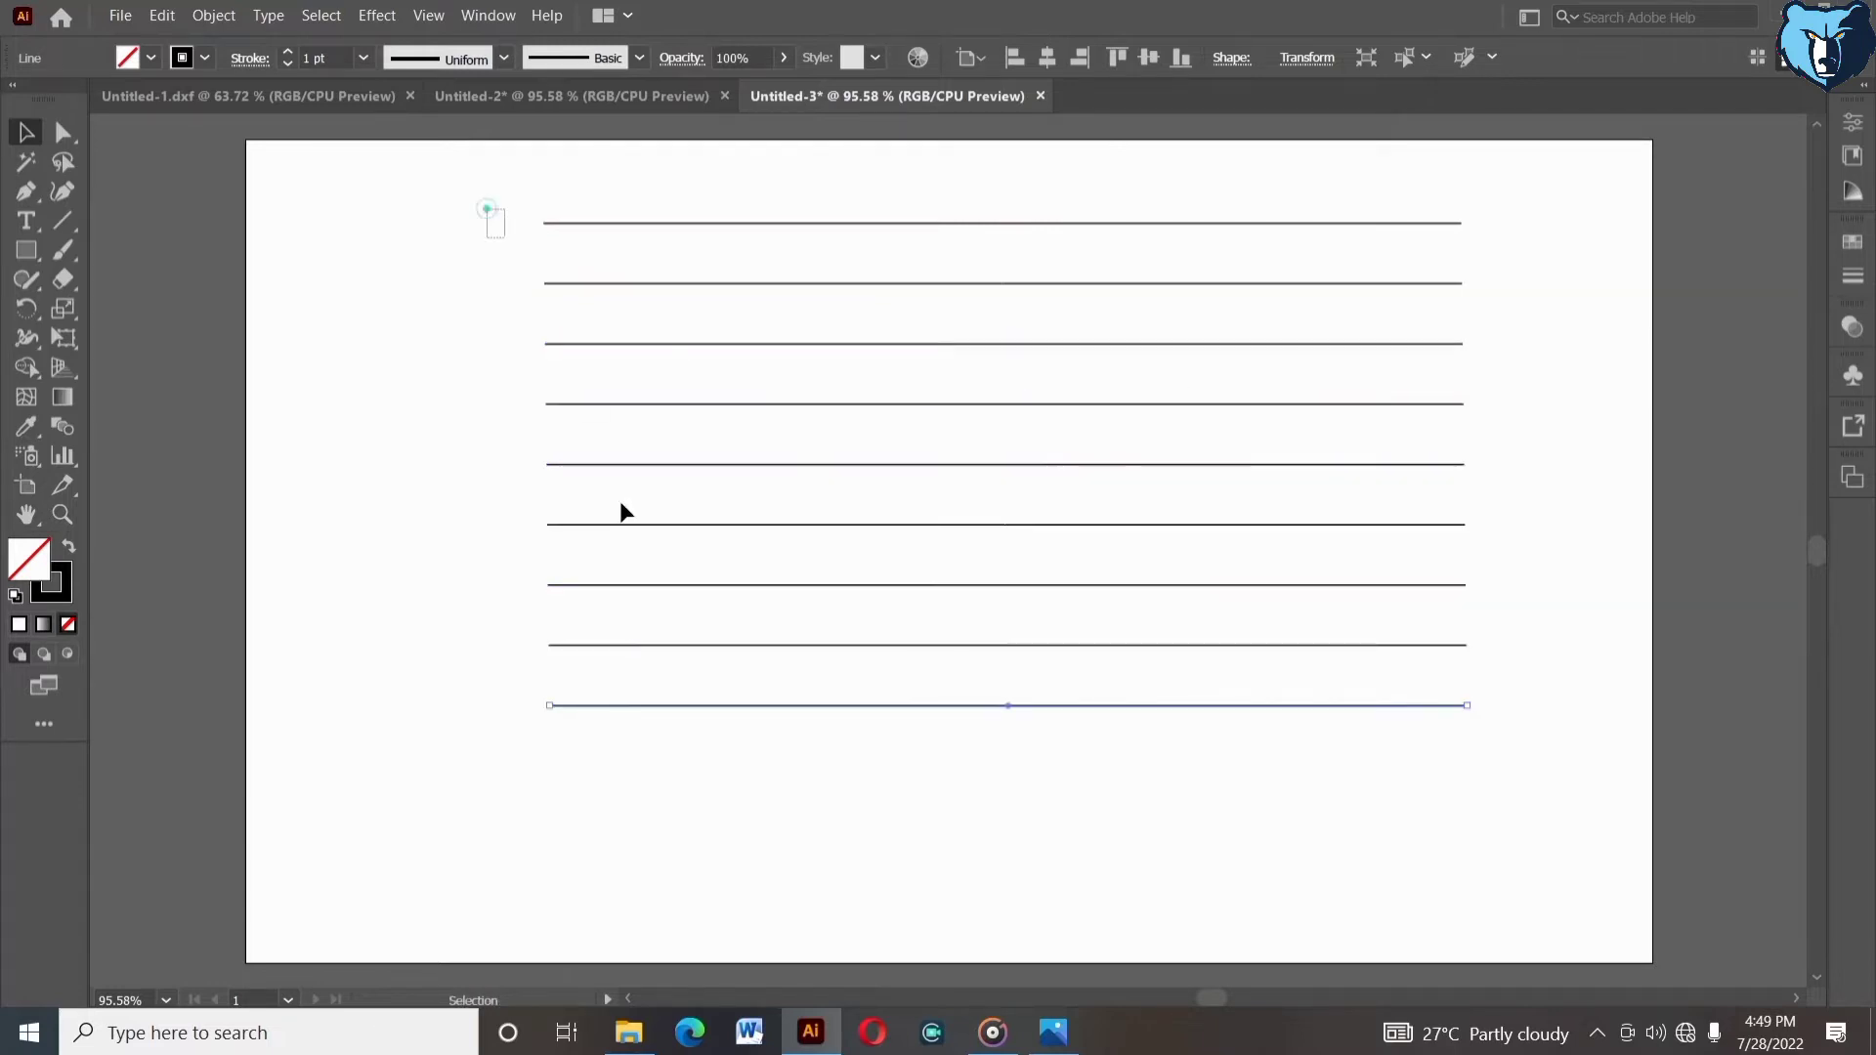
- Select the nine horizontal lines and align them to a common horizontal center
left_click_drag(460, 182, 630, 765)
left_click(1047, 67)
left_click_drag(687, 180, 692, 235)
left_click_drag(692, 235, 713, 355)
left_click_drag(714, 358, 745, 484)
left_click_drag(746, 486, 758, 535)
left_click_drag(759, 537, 767, 594)
left_click_drag(767, 597, 788, 661)
left_click_drag(788, 660, 792, 716)
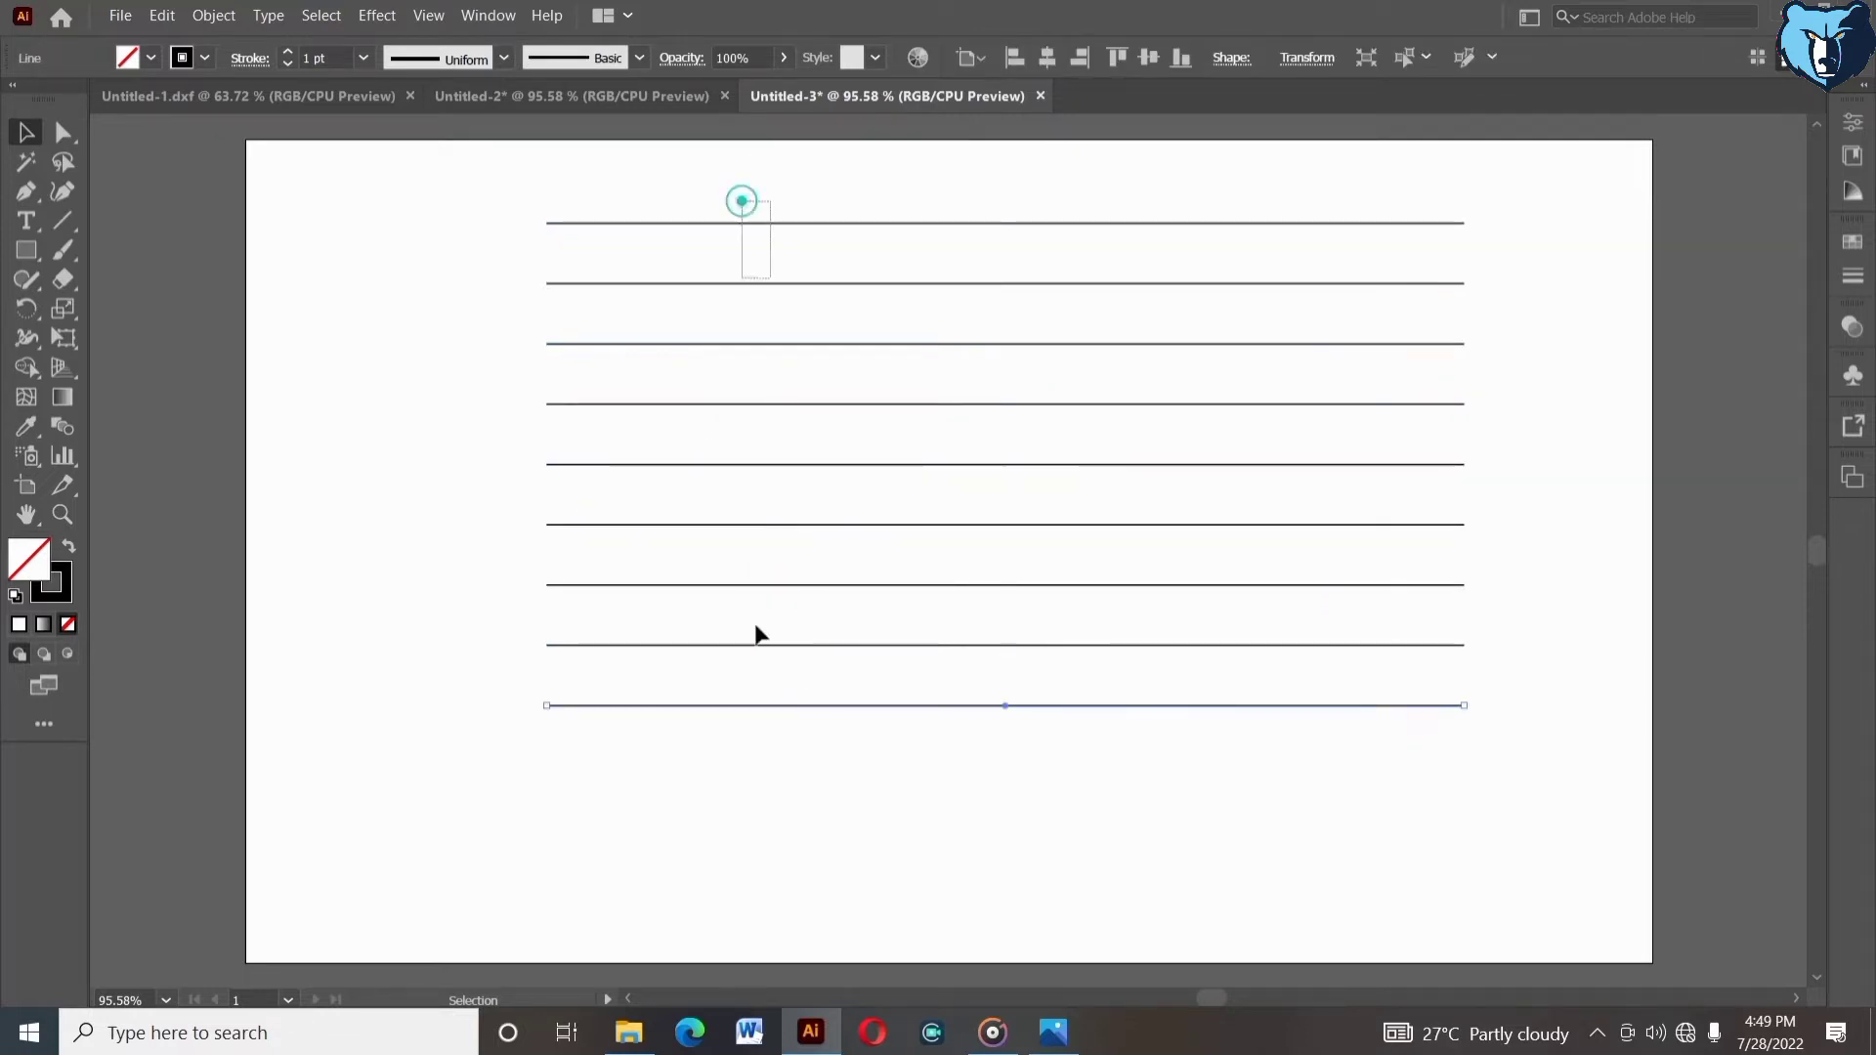
- Copy all the lines and paste a duplicate set in place
key("ctrl+a")
left_click(162, 16)
left_click(193, 115)
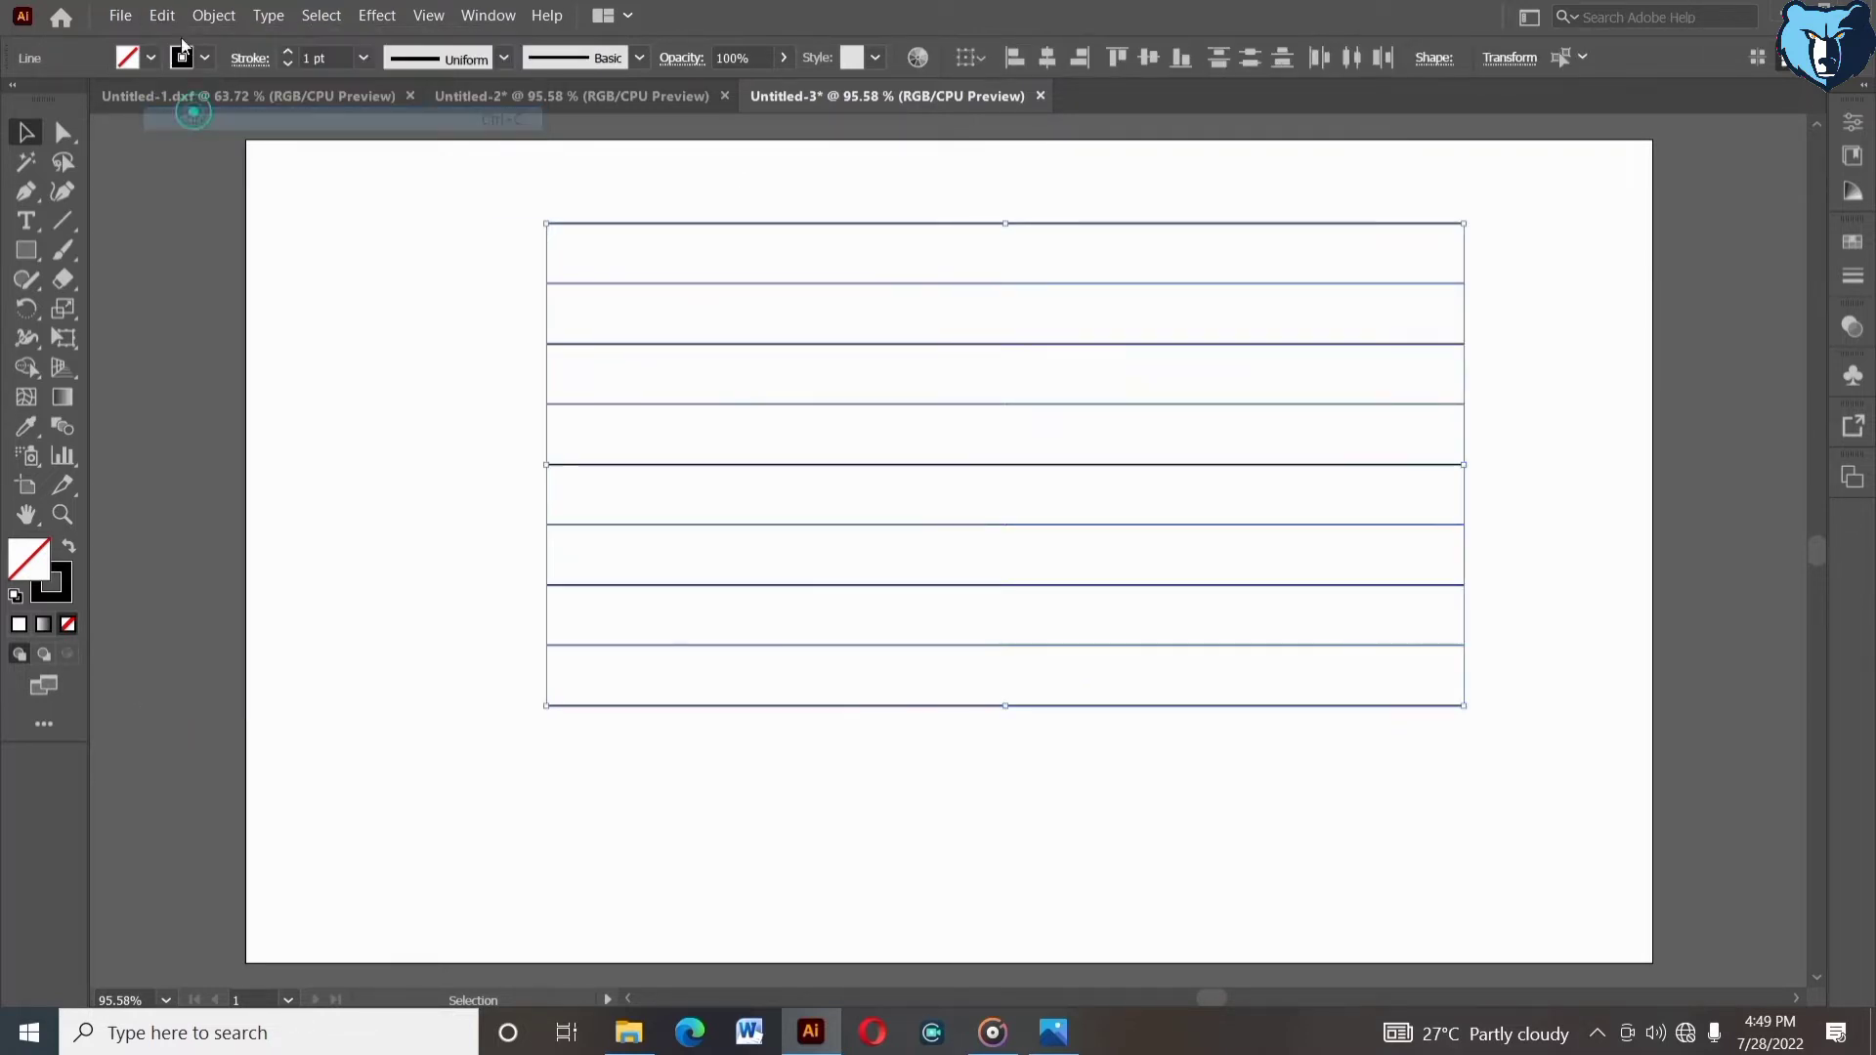
left_click(163, 15)
left_click(302, 214)
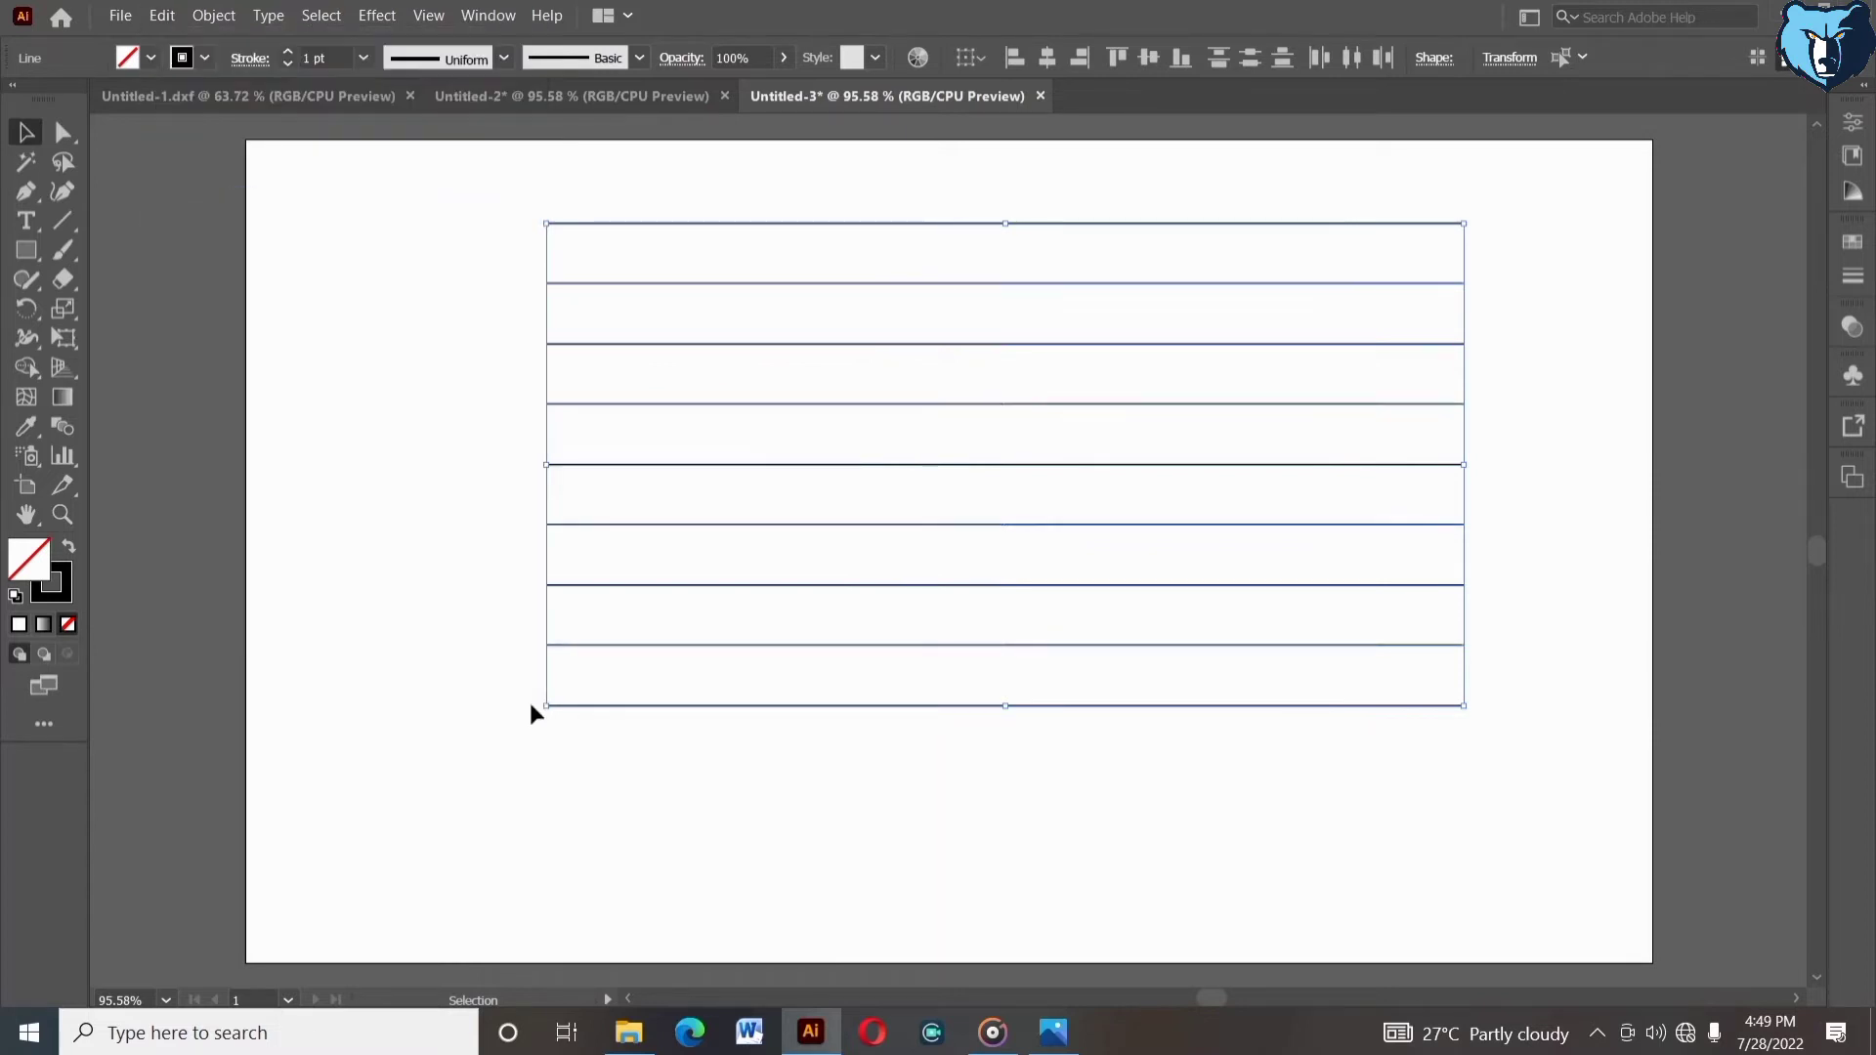
- Select the pasted set of lines and rotate it so the lines run vertically across the horizontal ones
left_click(537, 711)
left_click_drag(510, 205, 557, 231)
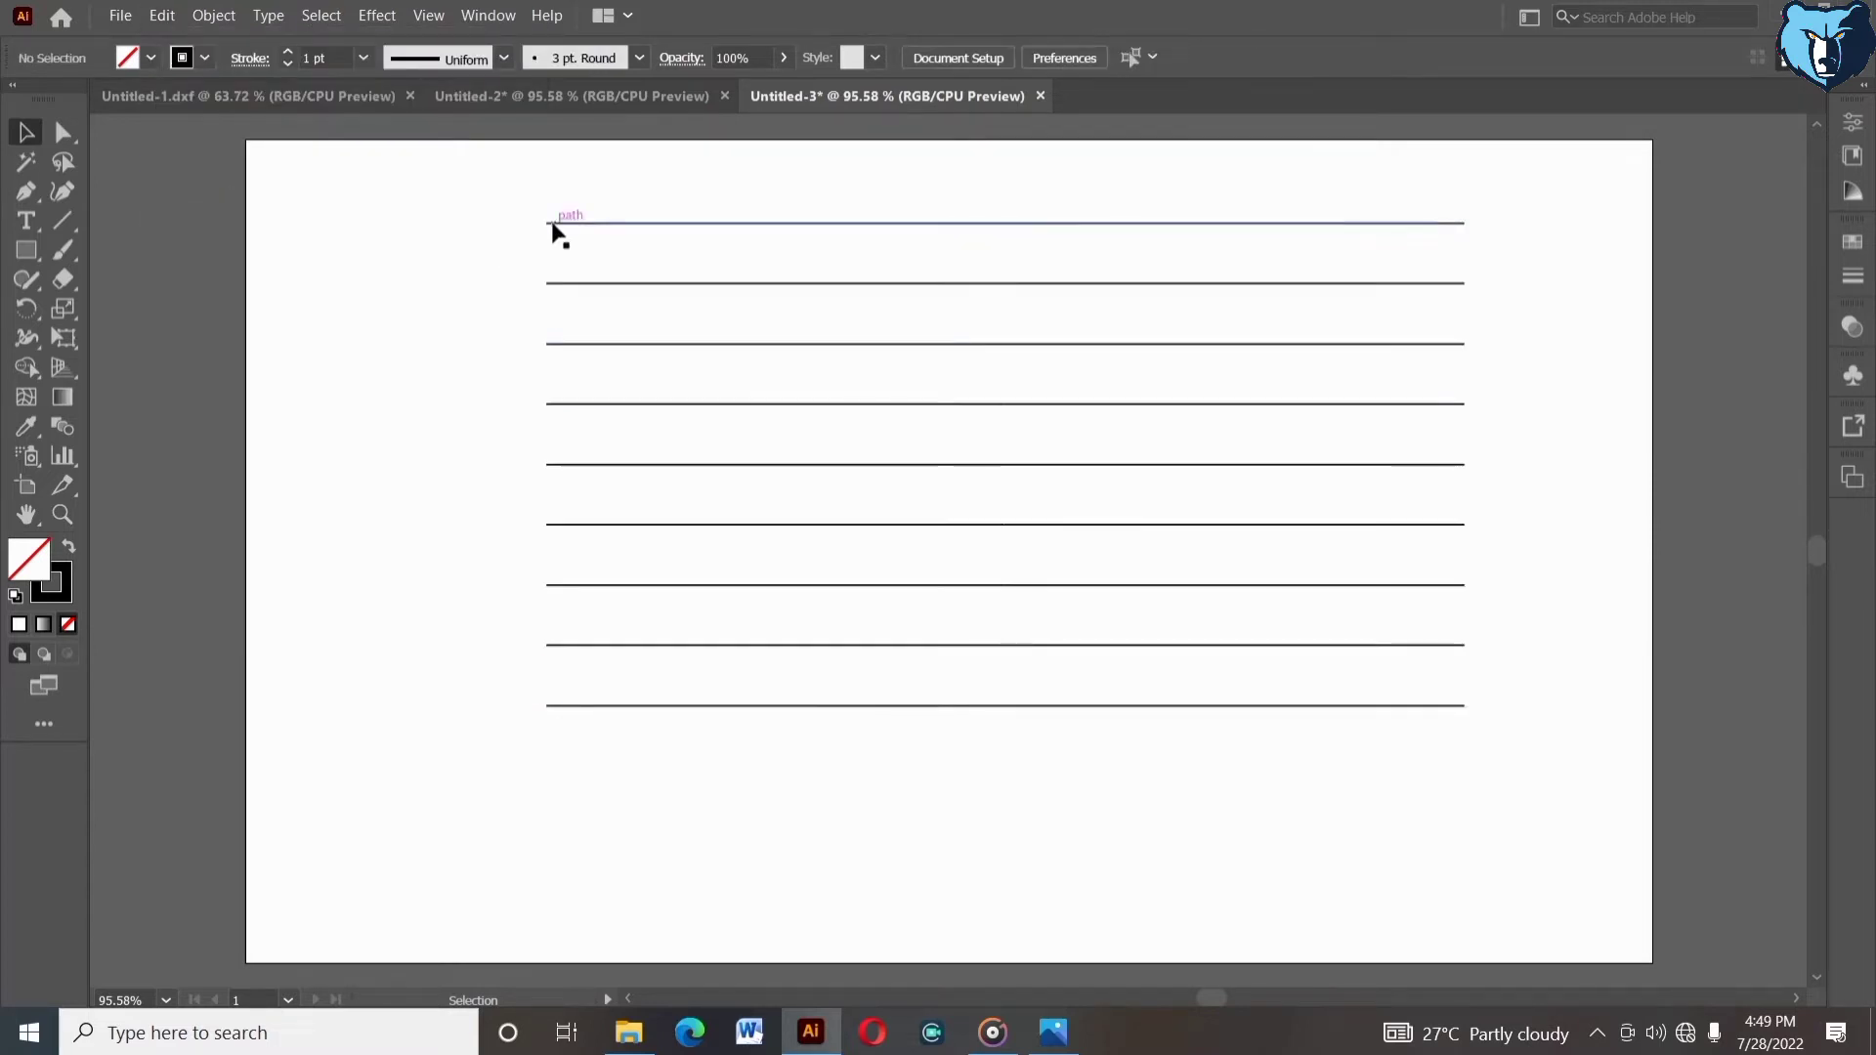
left_click(565, 284, "shift")
left_click(583, 344, "shift")
left_click(583, 404, "shift")
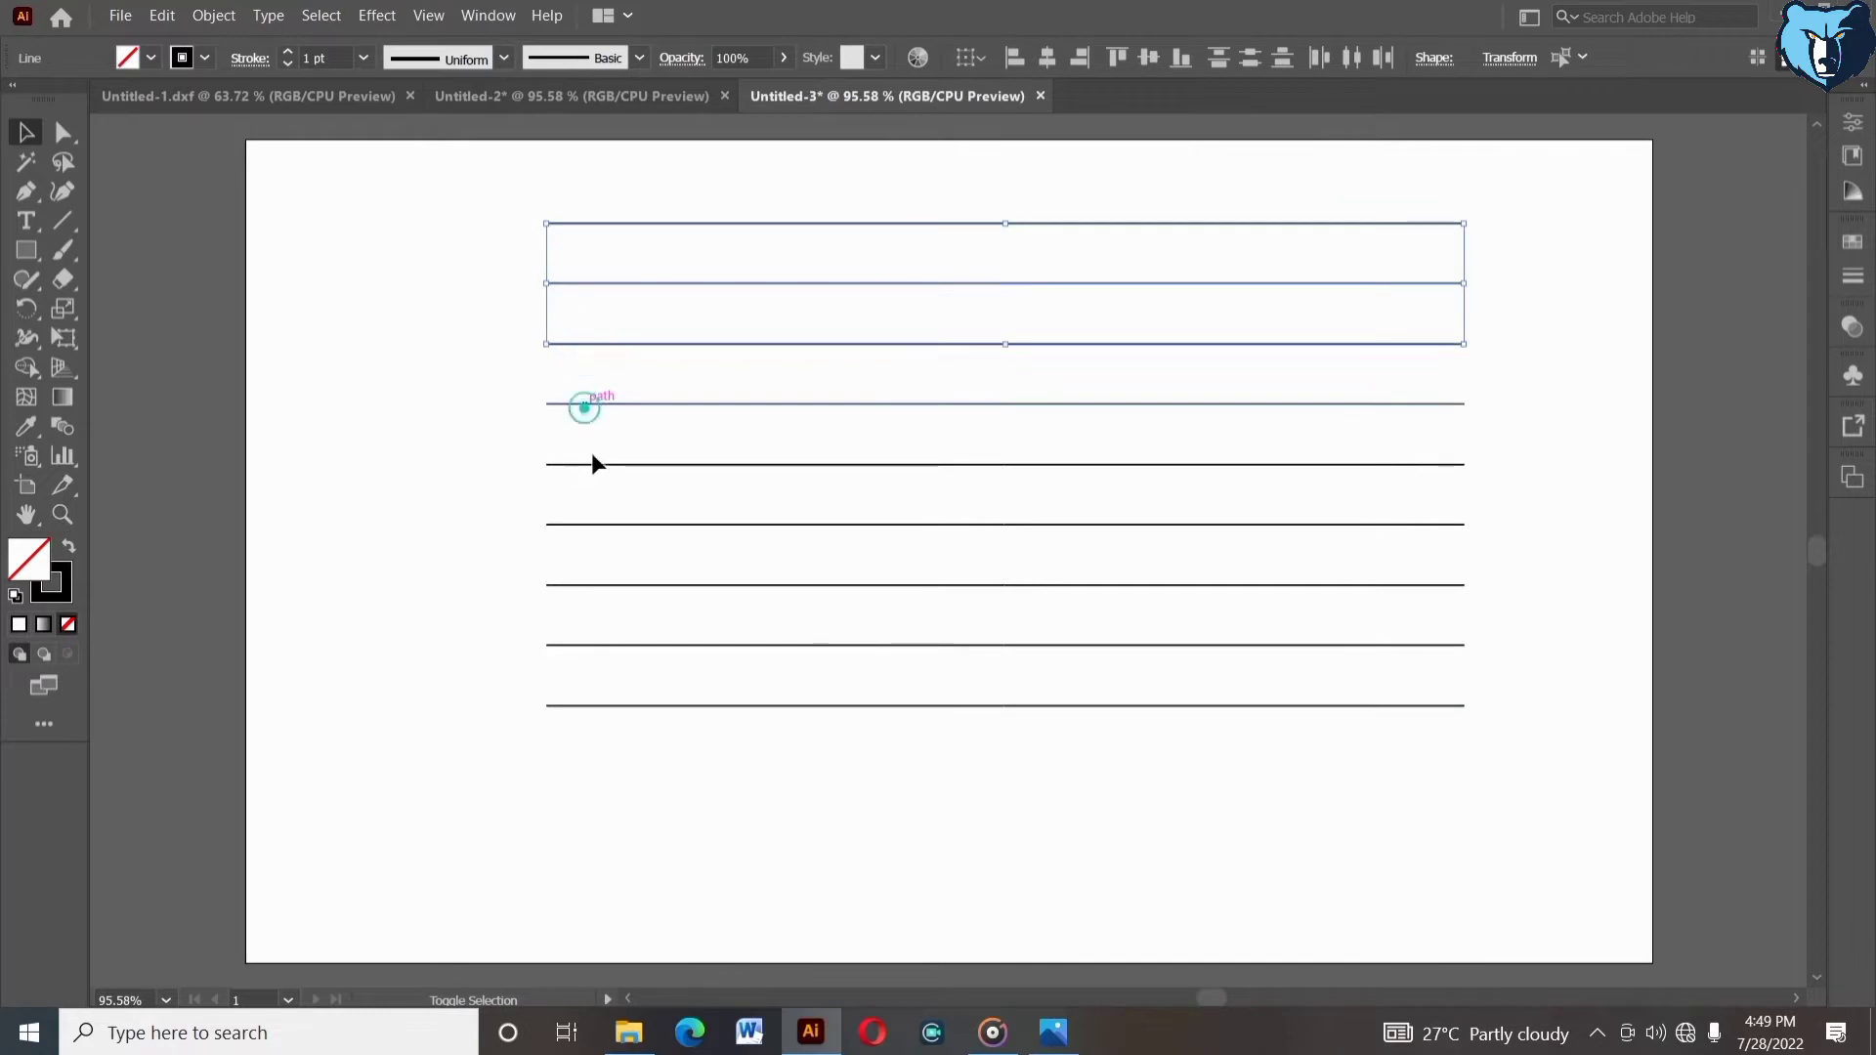
left_click(600, 465, "shift")
left_click(612, 525, "shift")
left_click(619, 584, "shift")
left_click(640, 645, "shift")
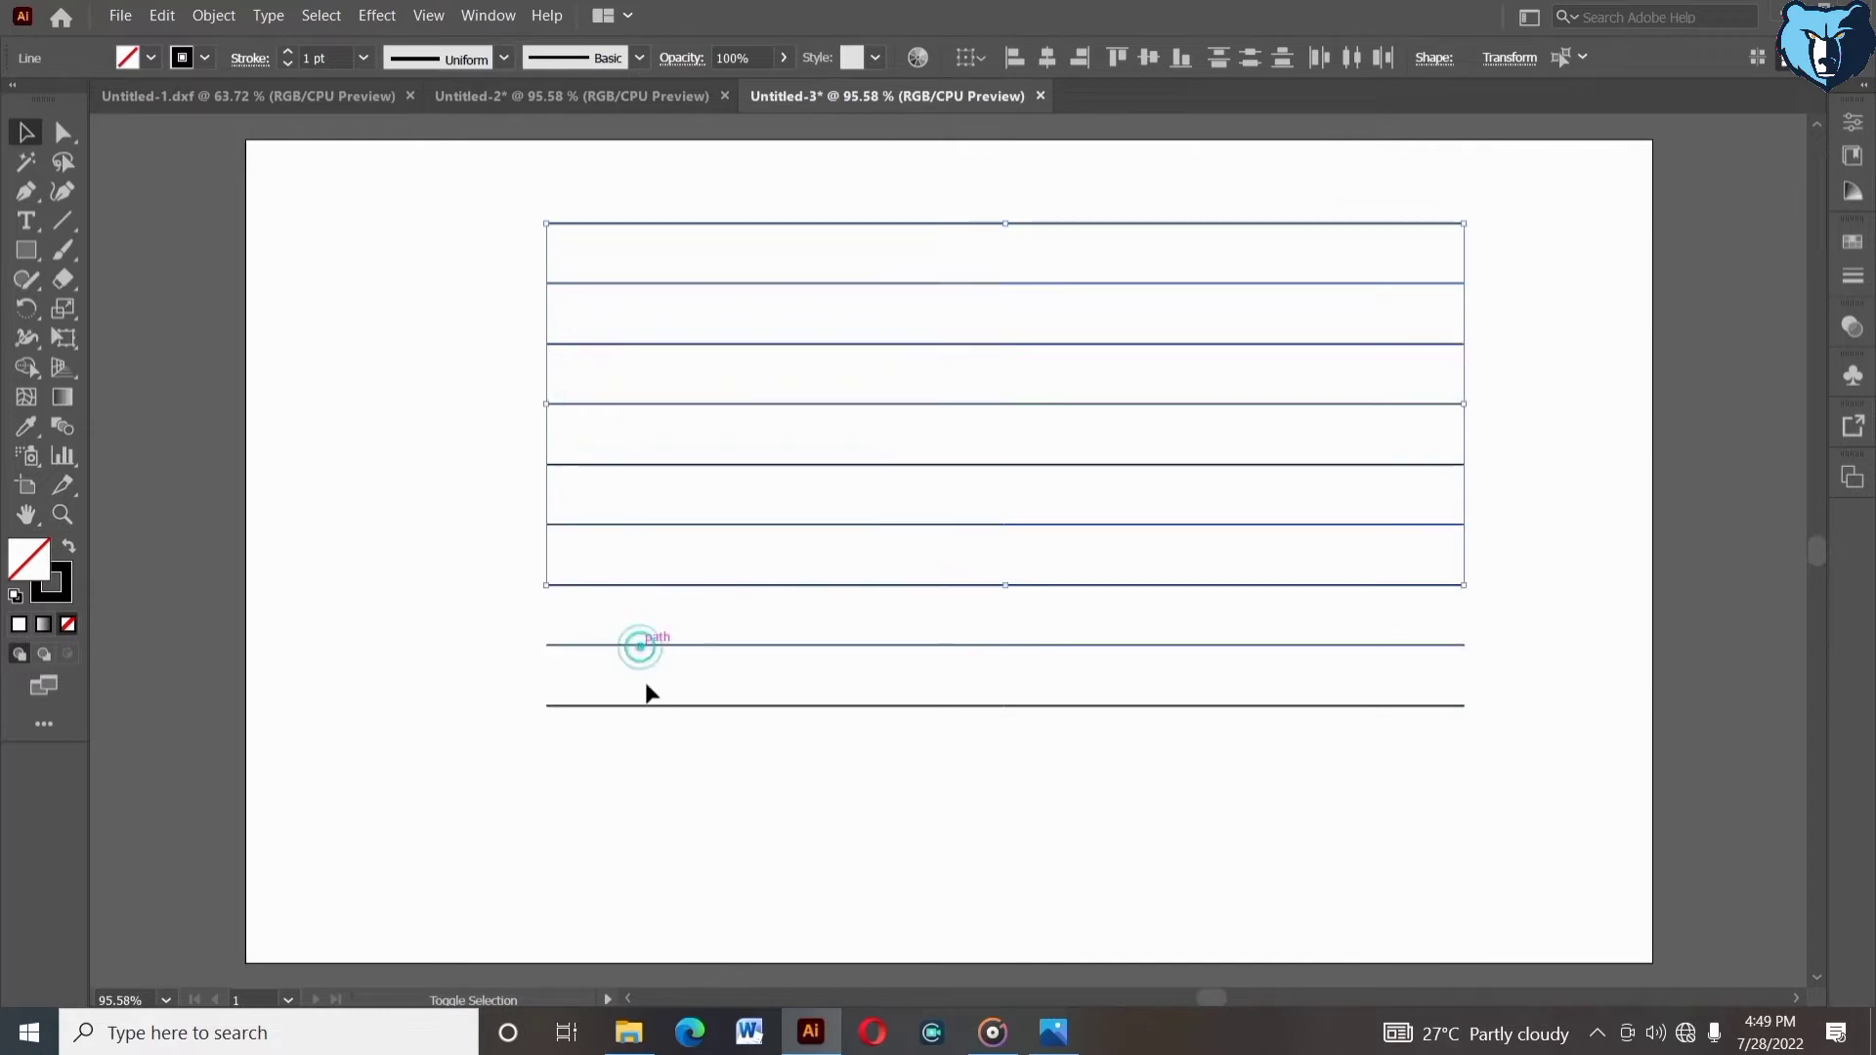
left_click_drag(547, 715, 1367, 830)
left_click(1357, 776)
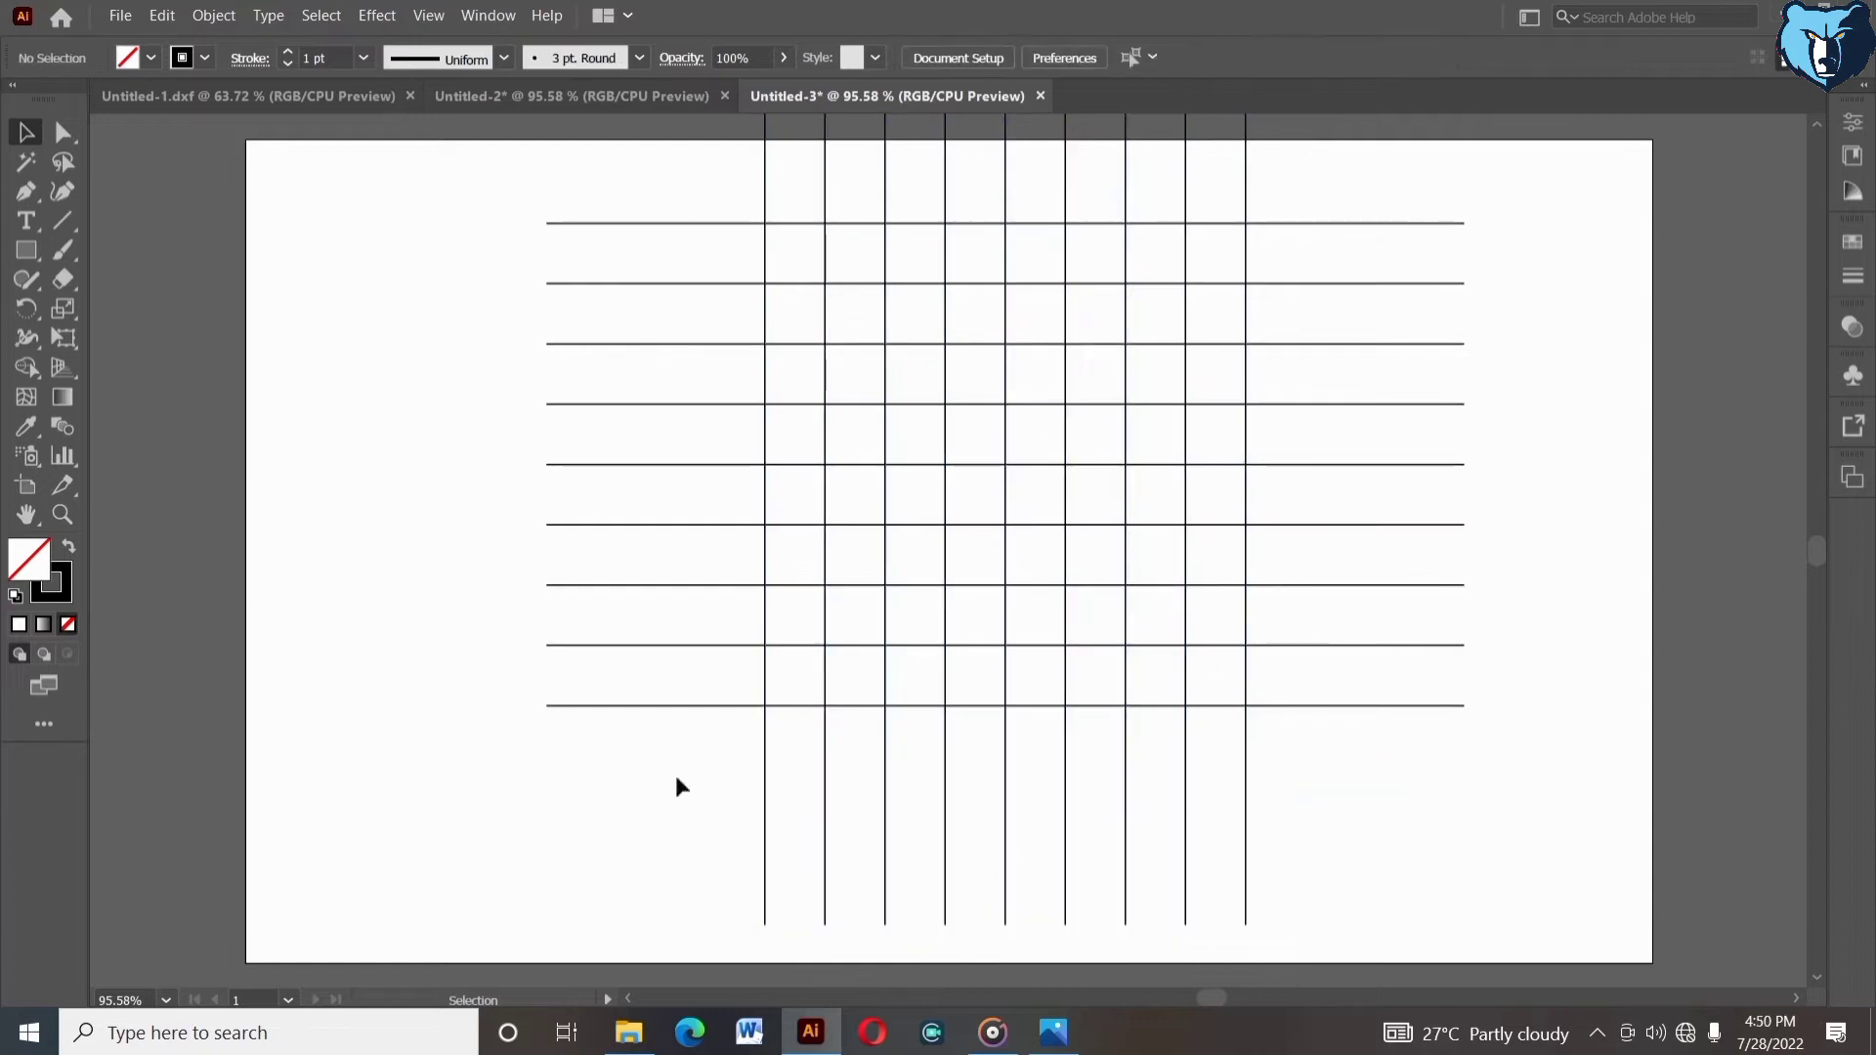
- Group the nine vertical lines together
left_click_drag(674, 771, 1296, 875)
right_click(1297, 870)
left_click(1350, 568)
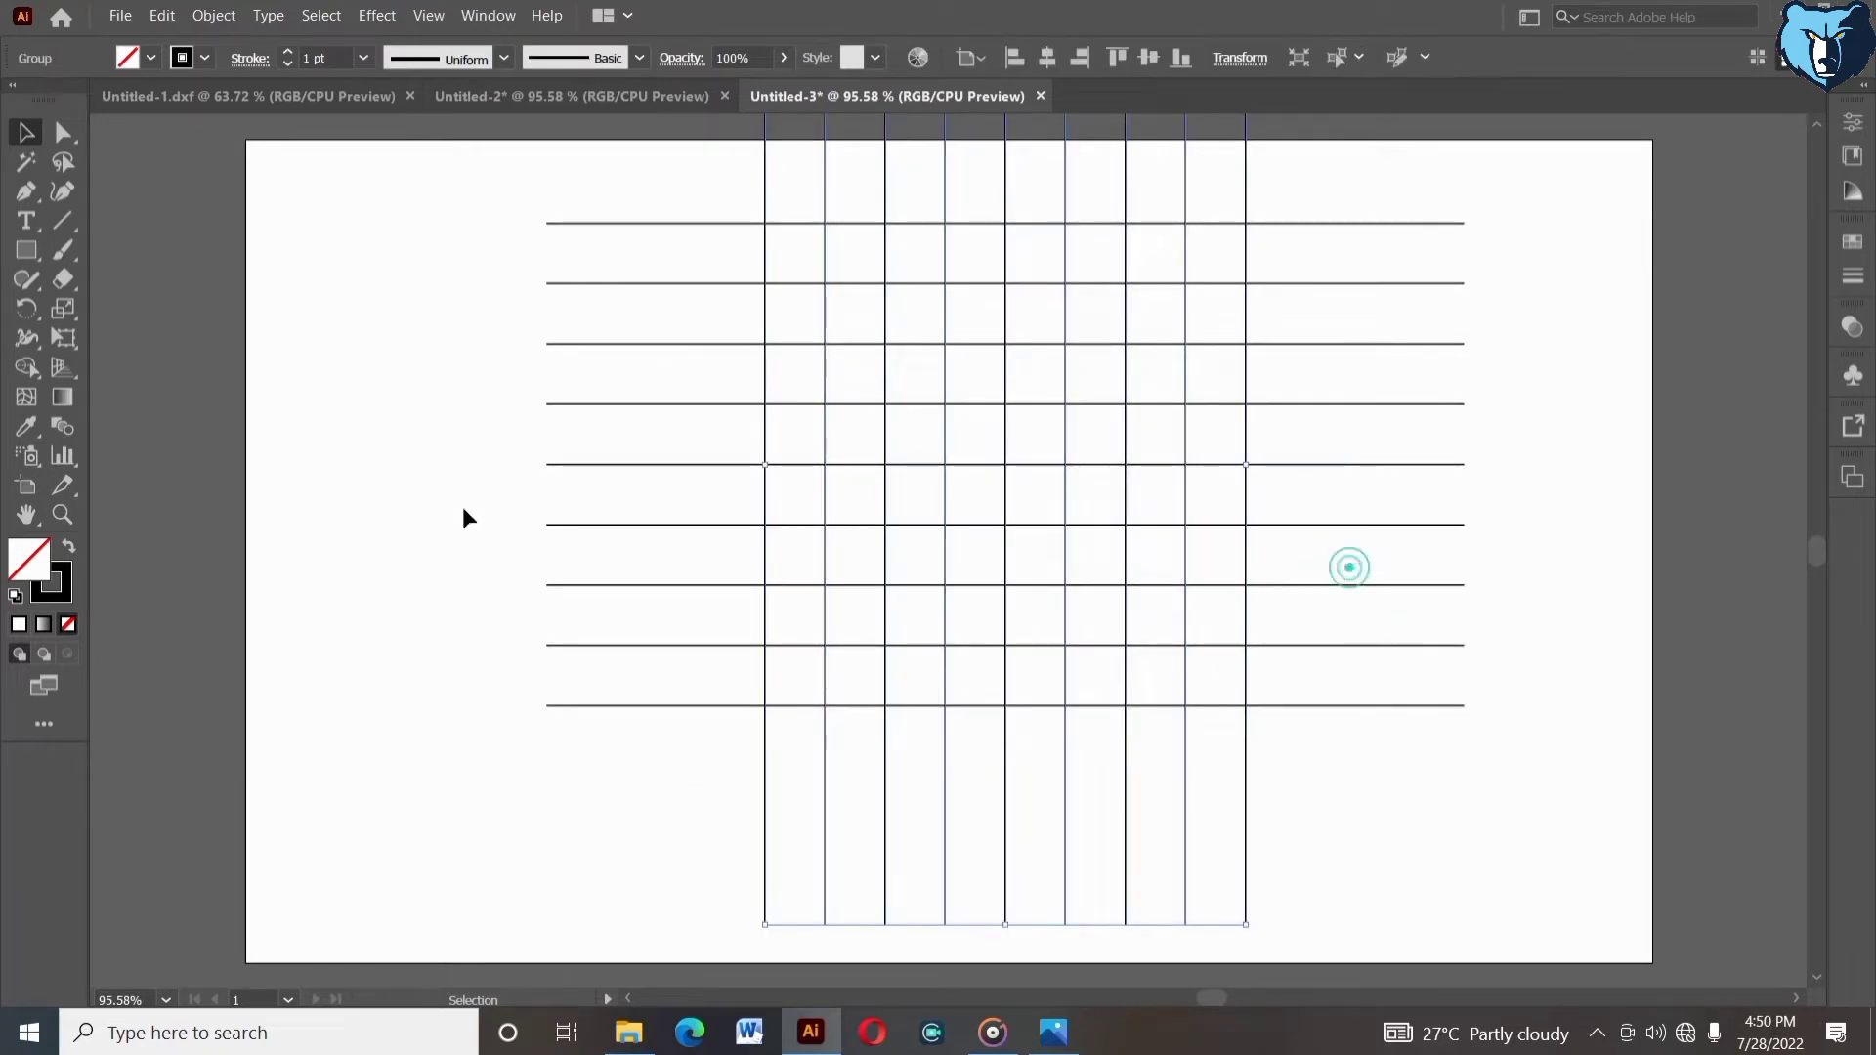
- Group the nine horizontal lines together
left_click_drag(585, 471, 613, 736)
right_click(613, 736)
left_click(649, 428)
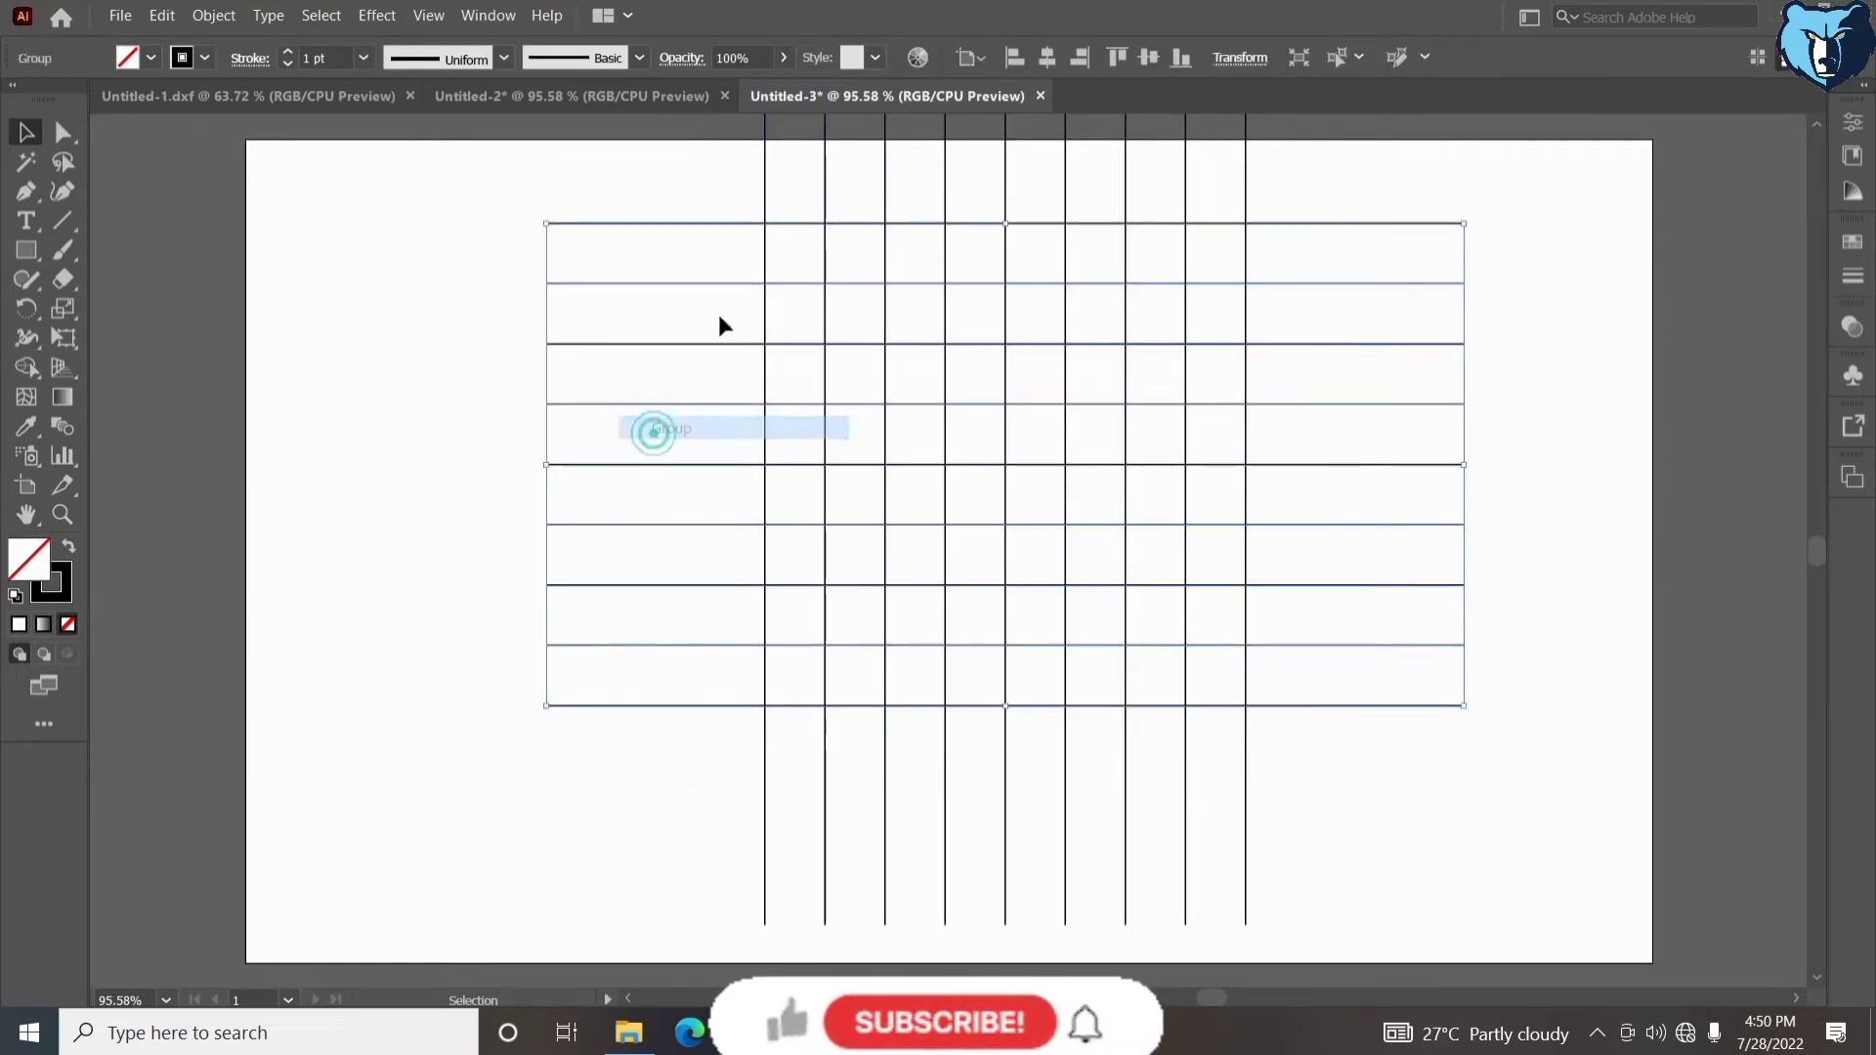
- Align the horizontal and vertical line groups so their centers coincide horizontally and vertically
left_click(1054, 55)
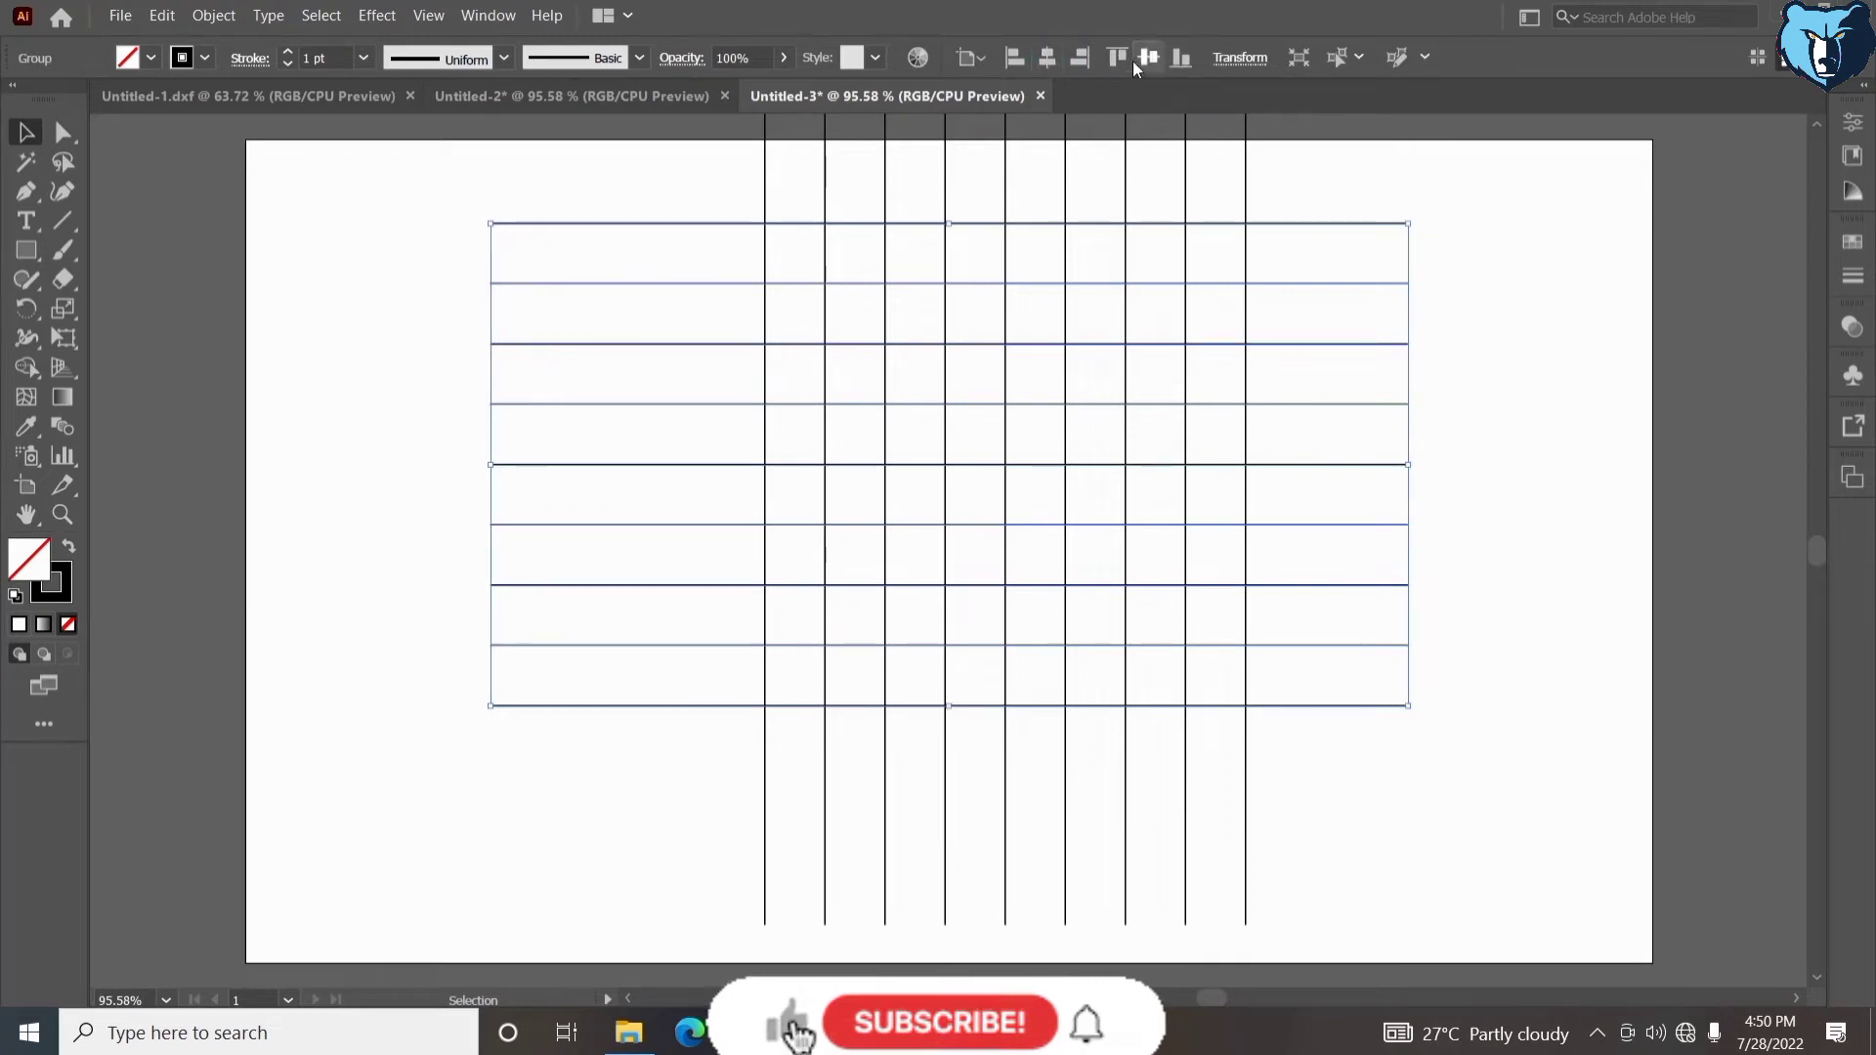
left_click(1145, 58)
mouse_move(700, 245)
left_mouse_down()
mouse_move(783, 343)
mouse_move(750, 318)
mouse_move(772, 322)
left_mouse_up()
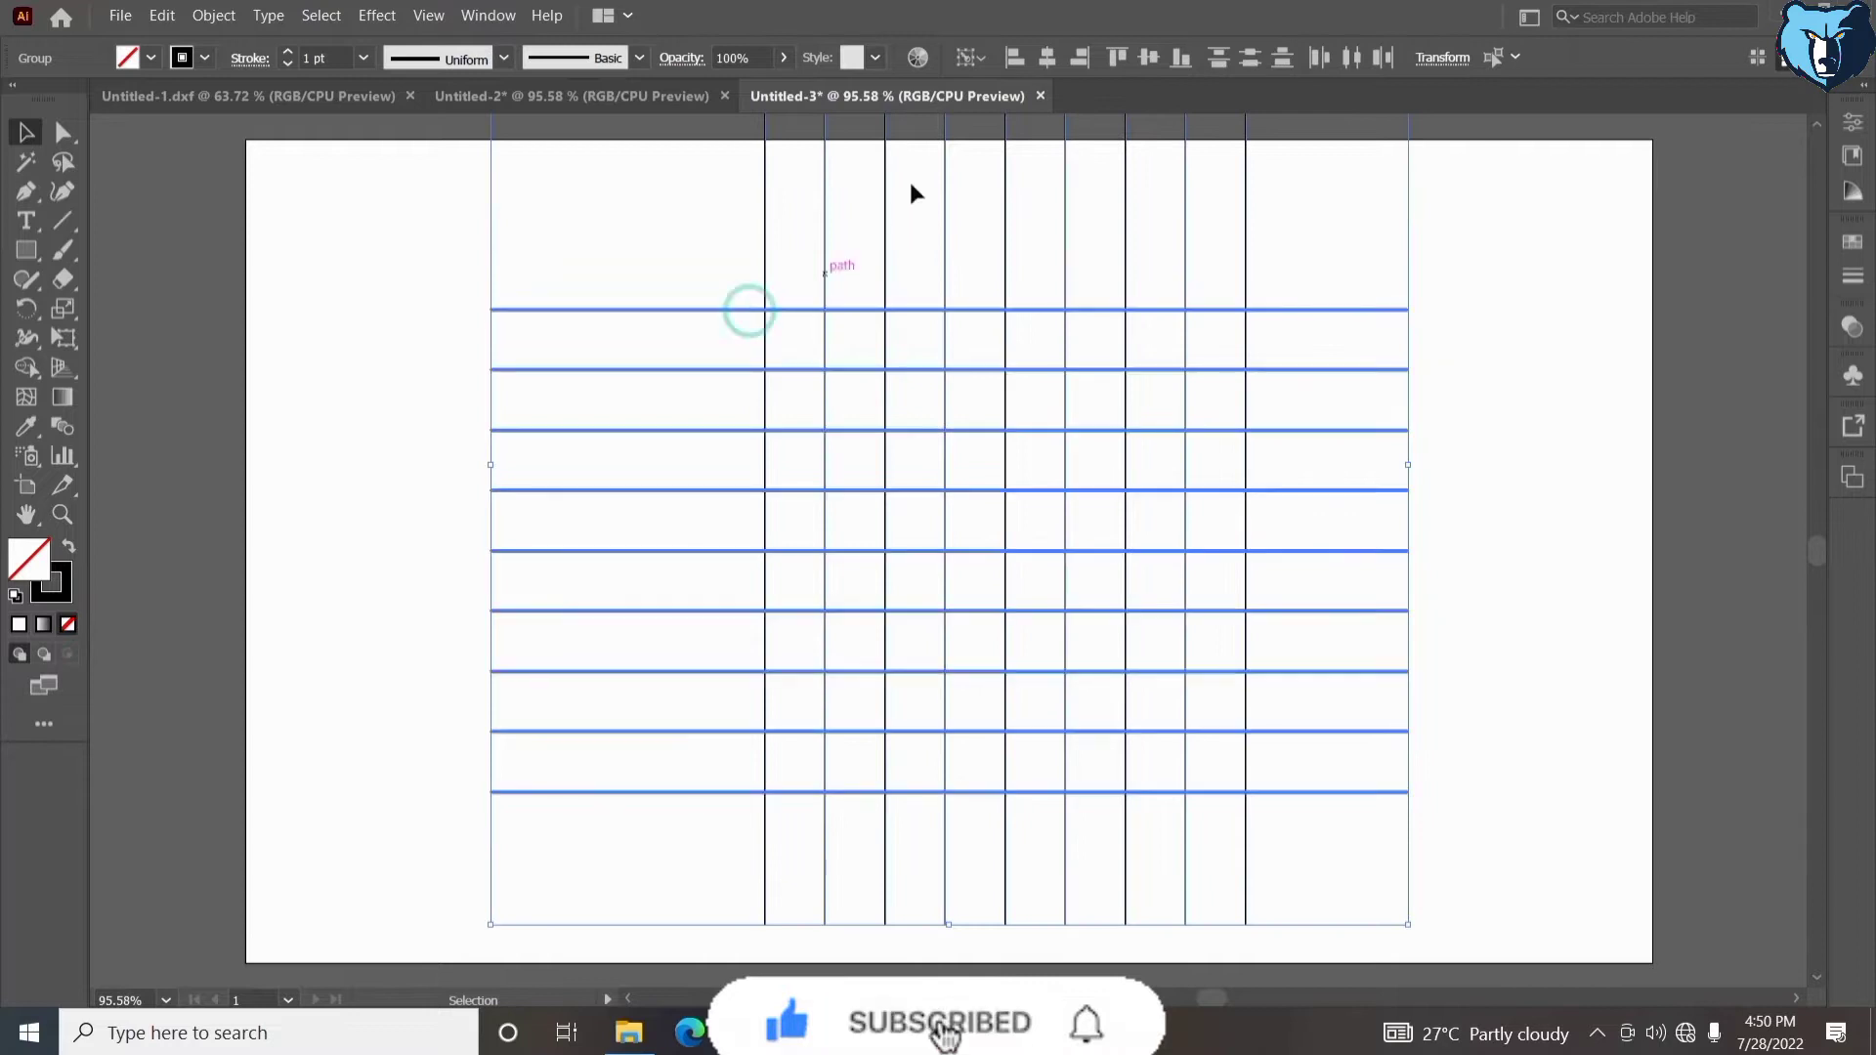
left_click(1046, 57)
left_click(1179, 58)
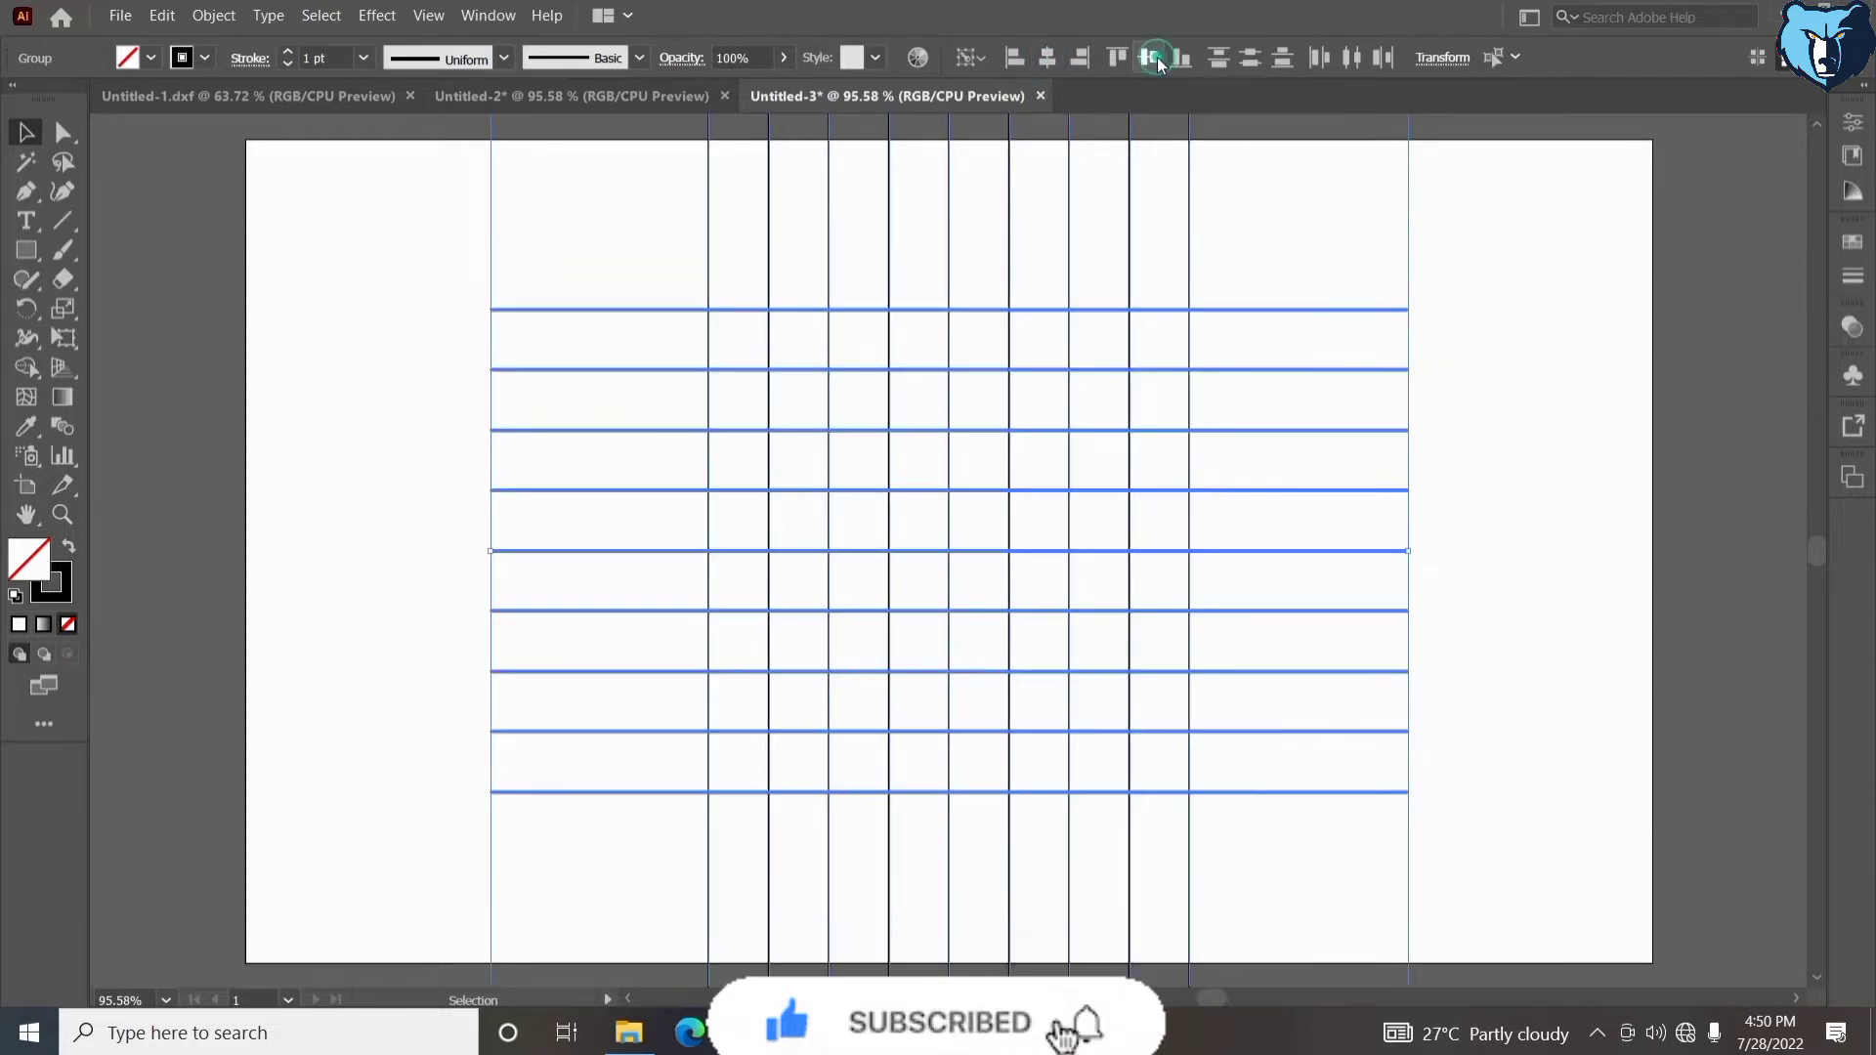
left_click(1526, 636)
- Ungroup the vertical lines and add one more vertical line beyond the rightmost one at the same spacing
left_click_drag(1114, 233, 1160, 251)
right_click(1160, 251)
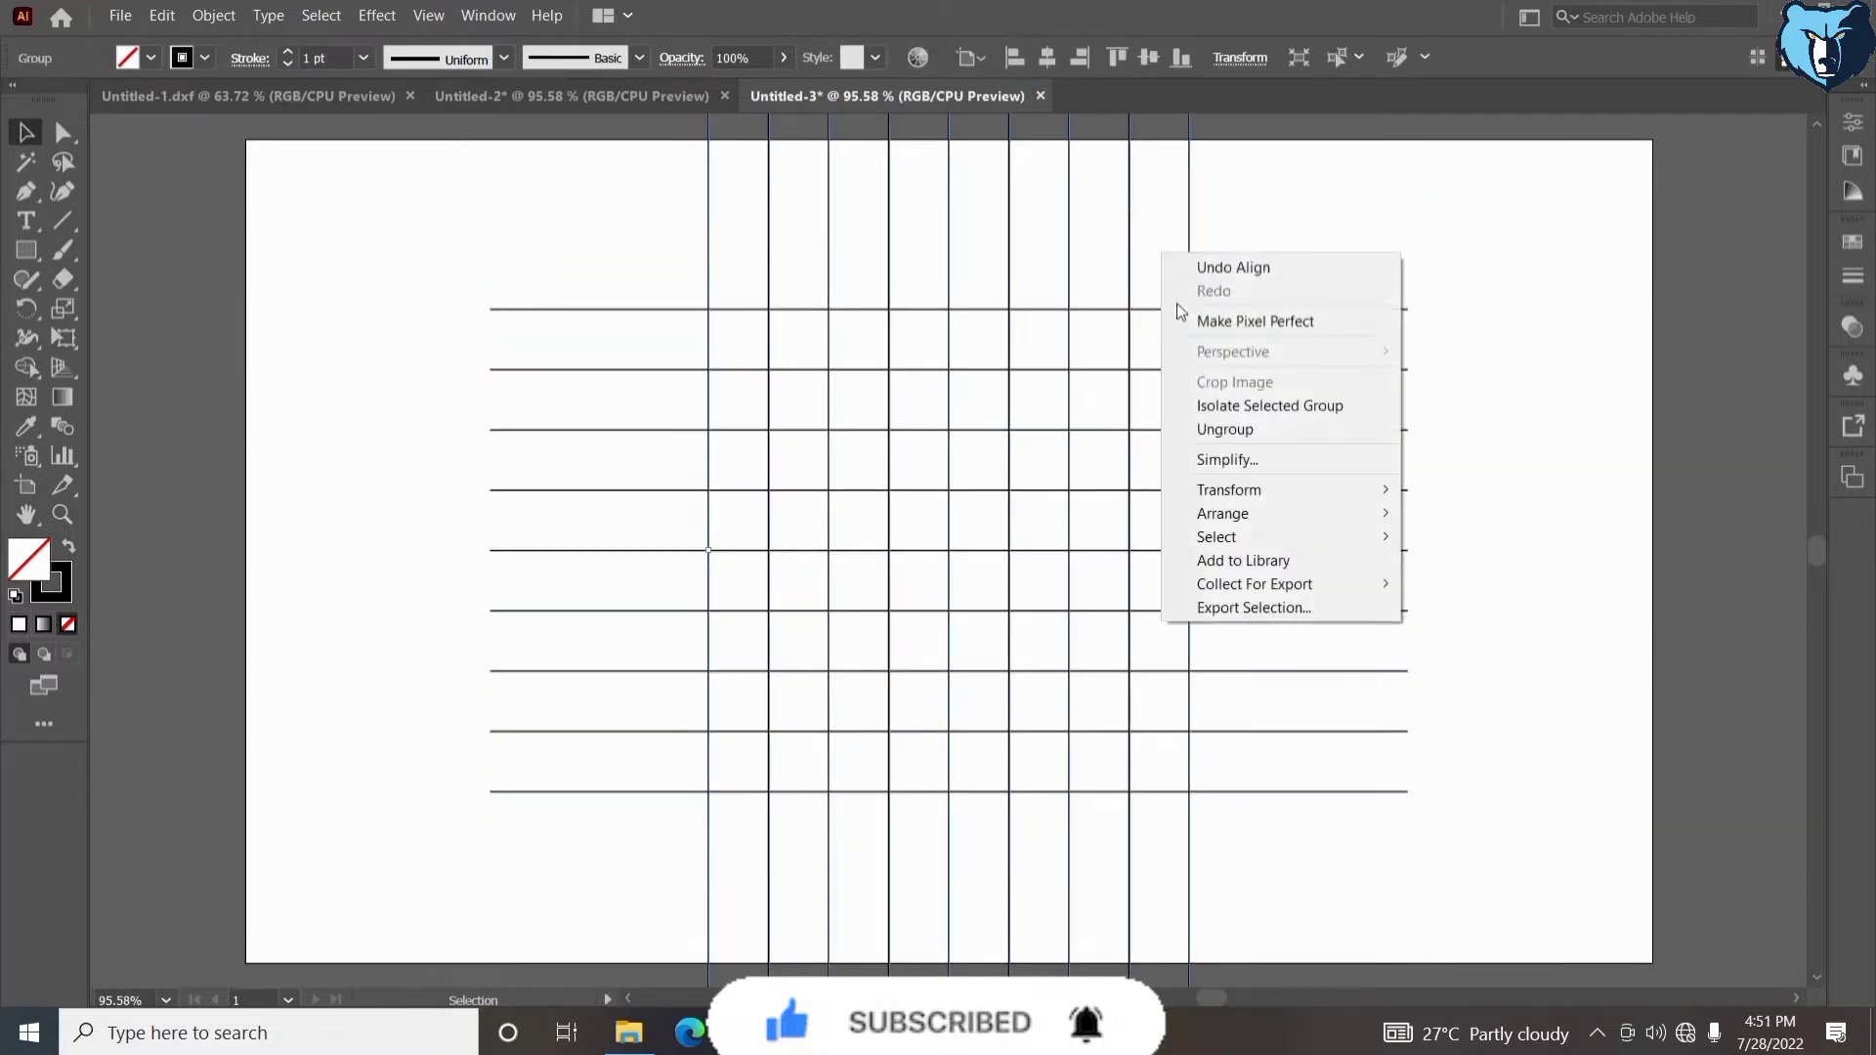
left_click(1211, 430)
left_click_drag(1074, 207, 1311, 243)
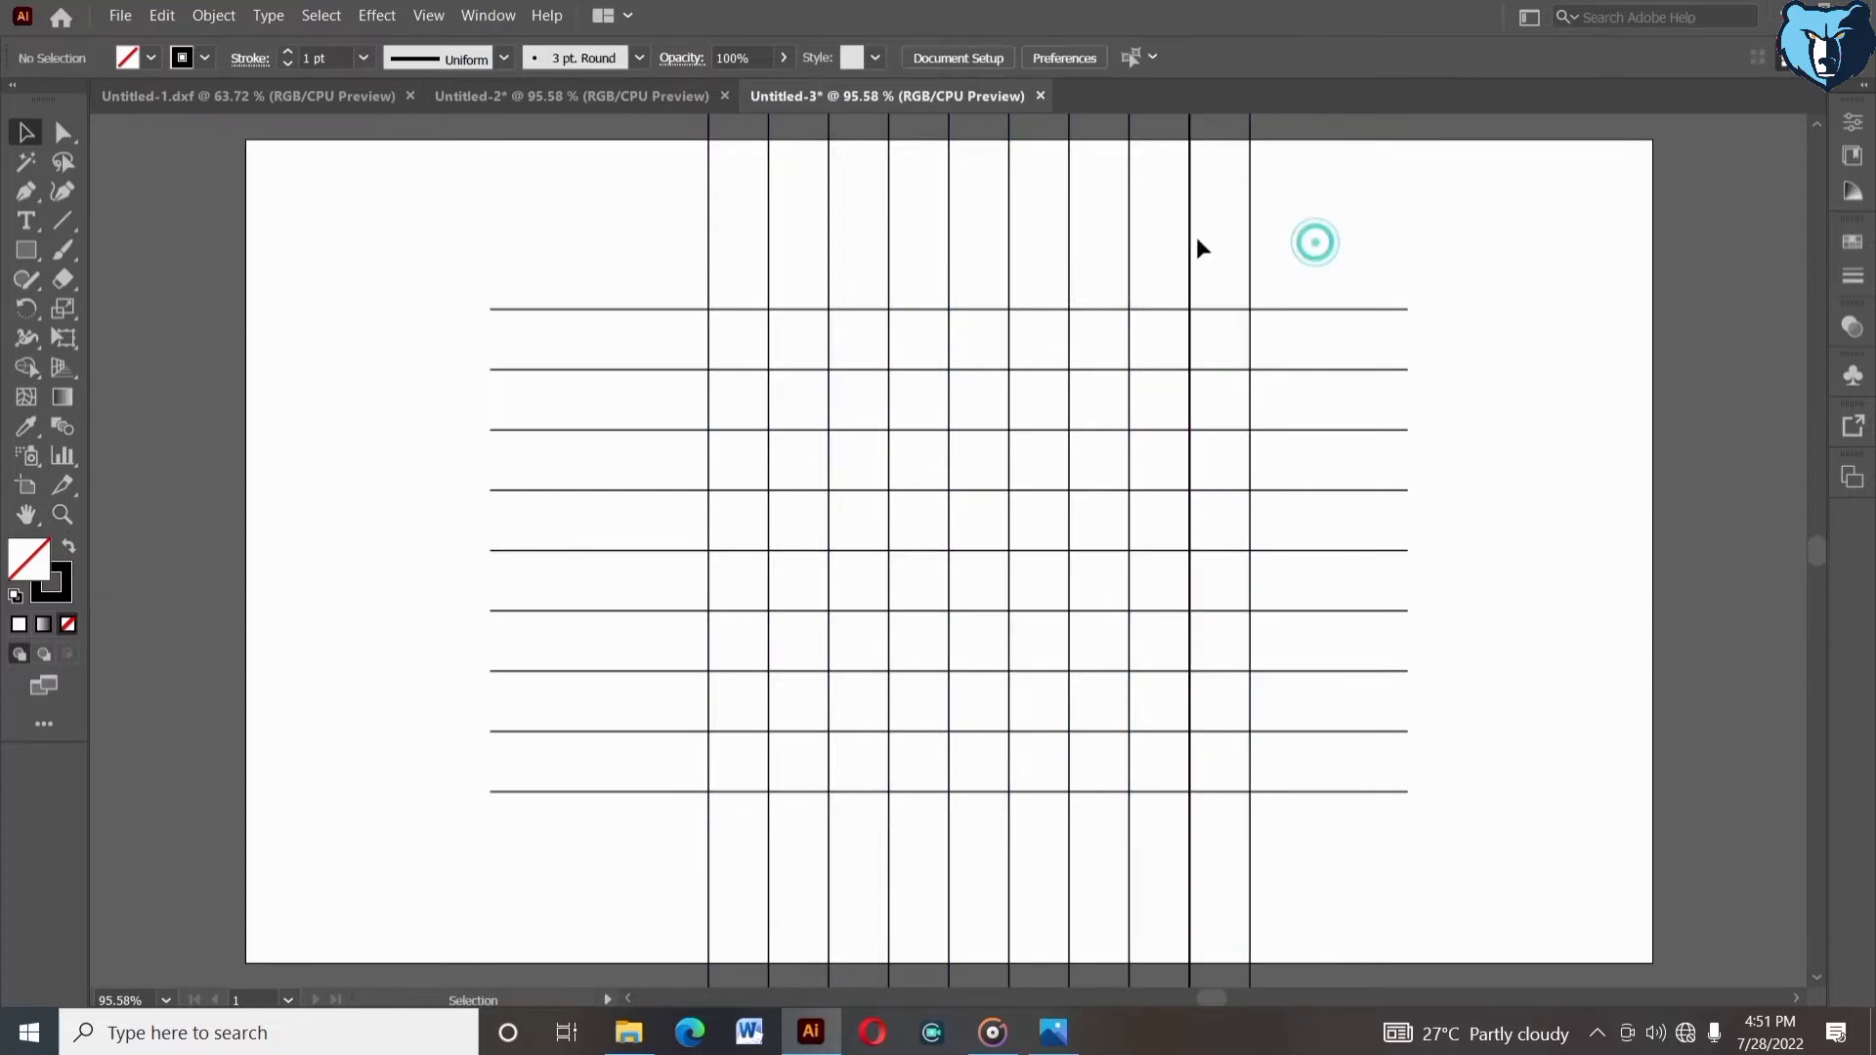
left_click(1191, 237)
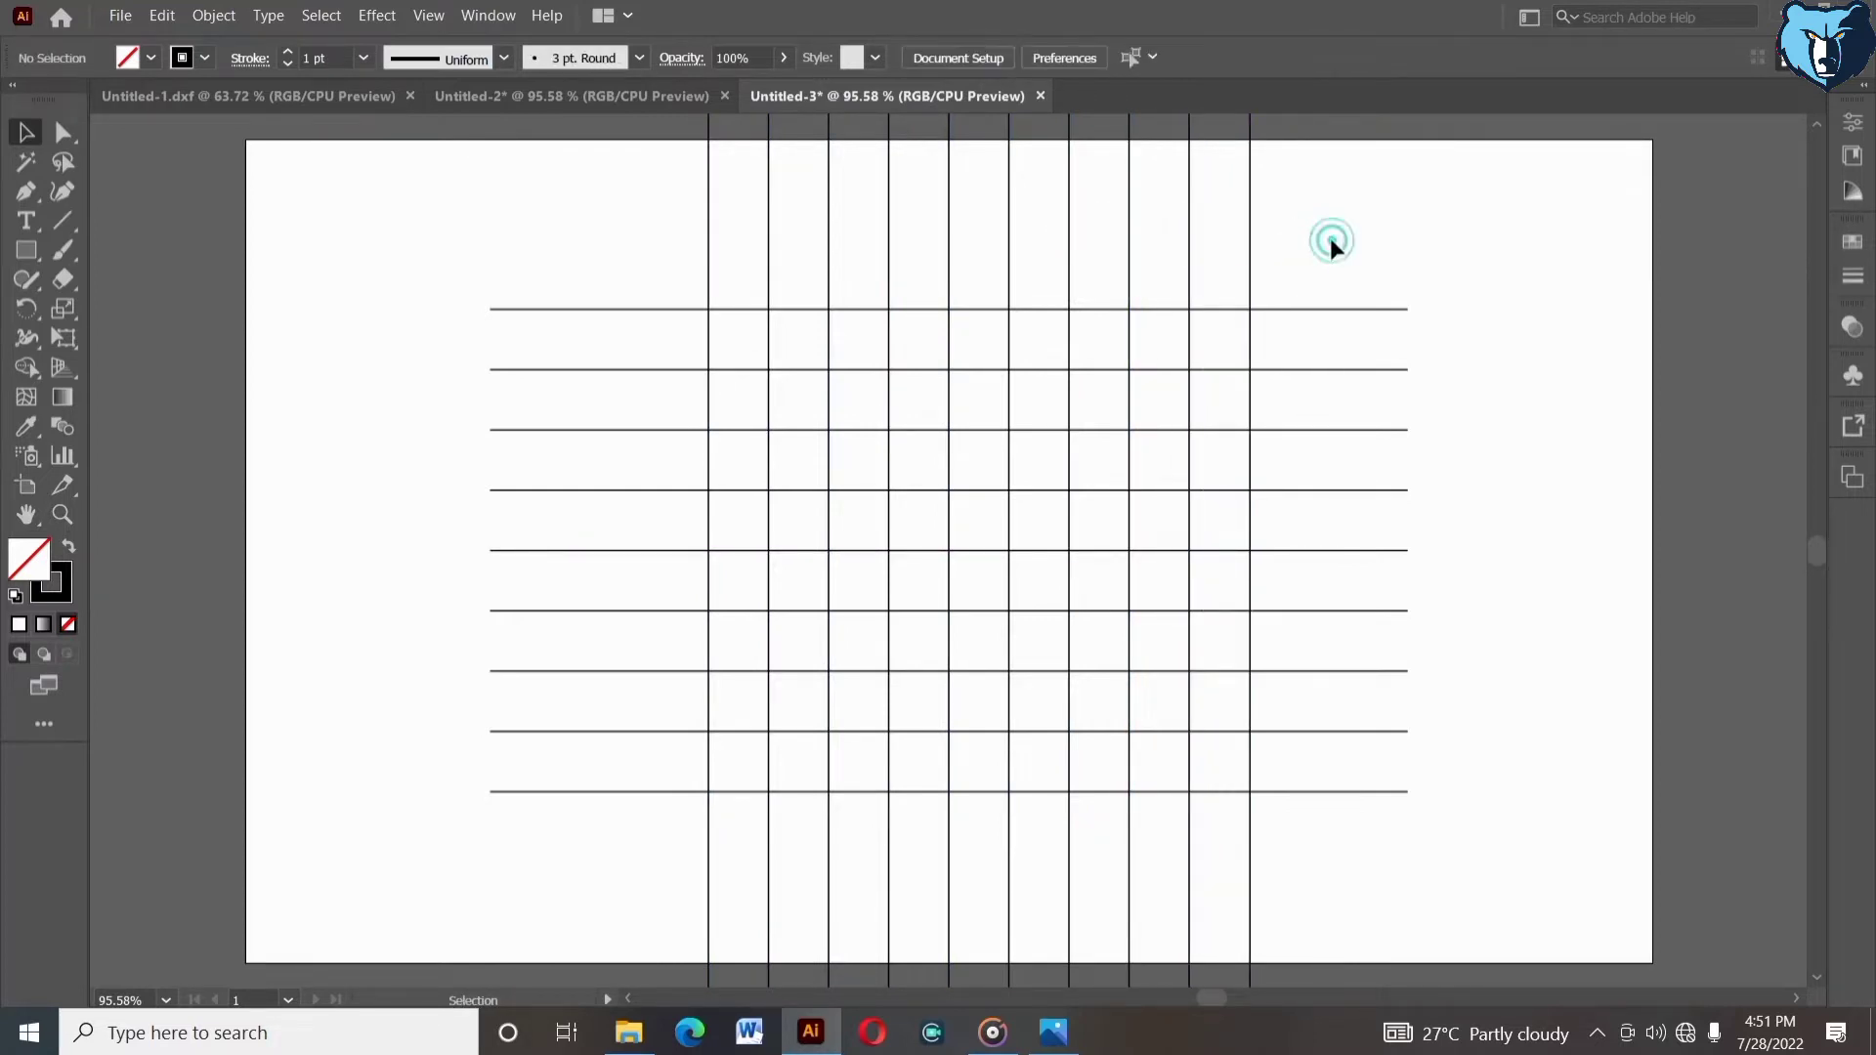
- Group the ten vertical lines and center them horizontally on the horizontal lines
left_click_drag(629, 235, 1308, 202)
right_click(1307, 202)
left_click(1368, 326)
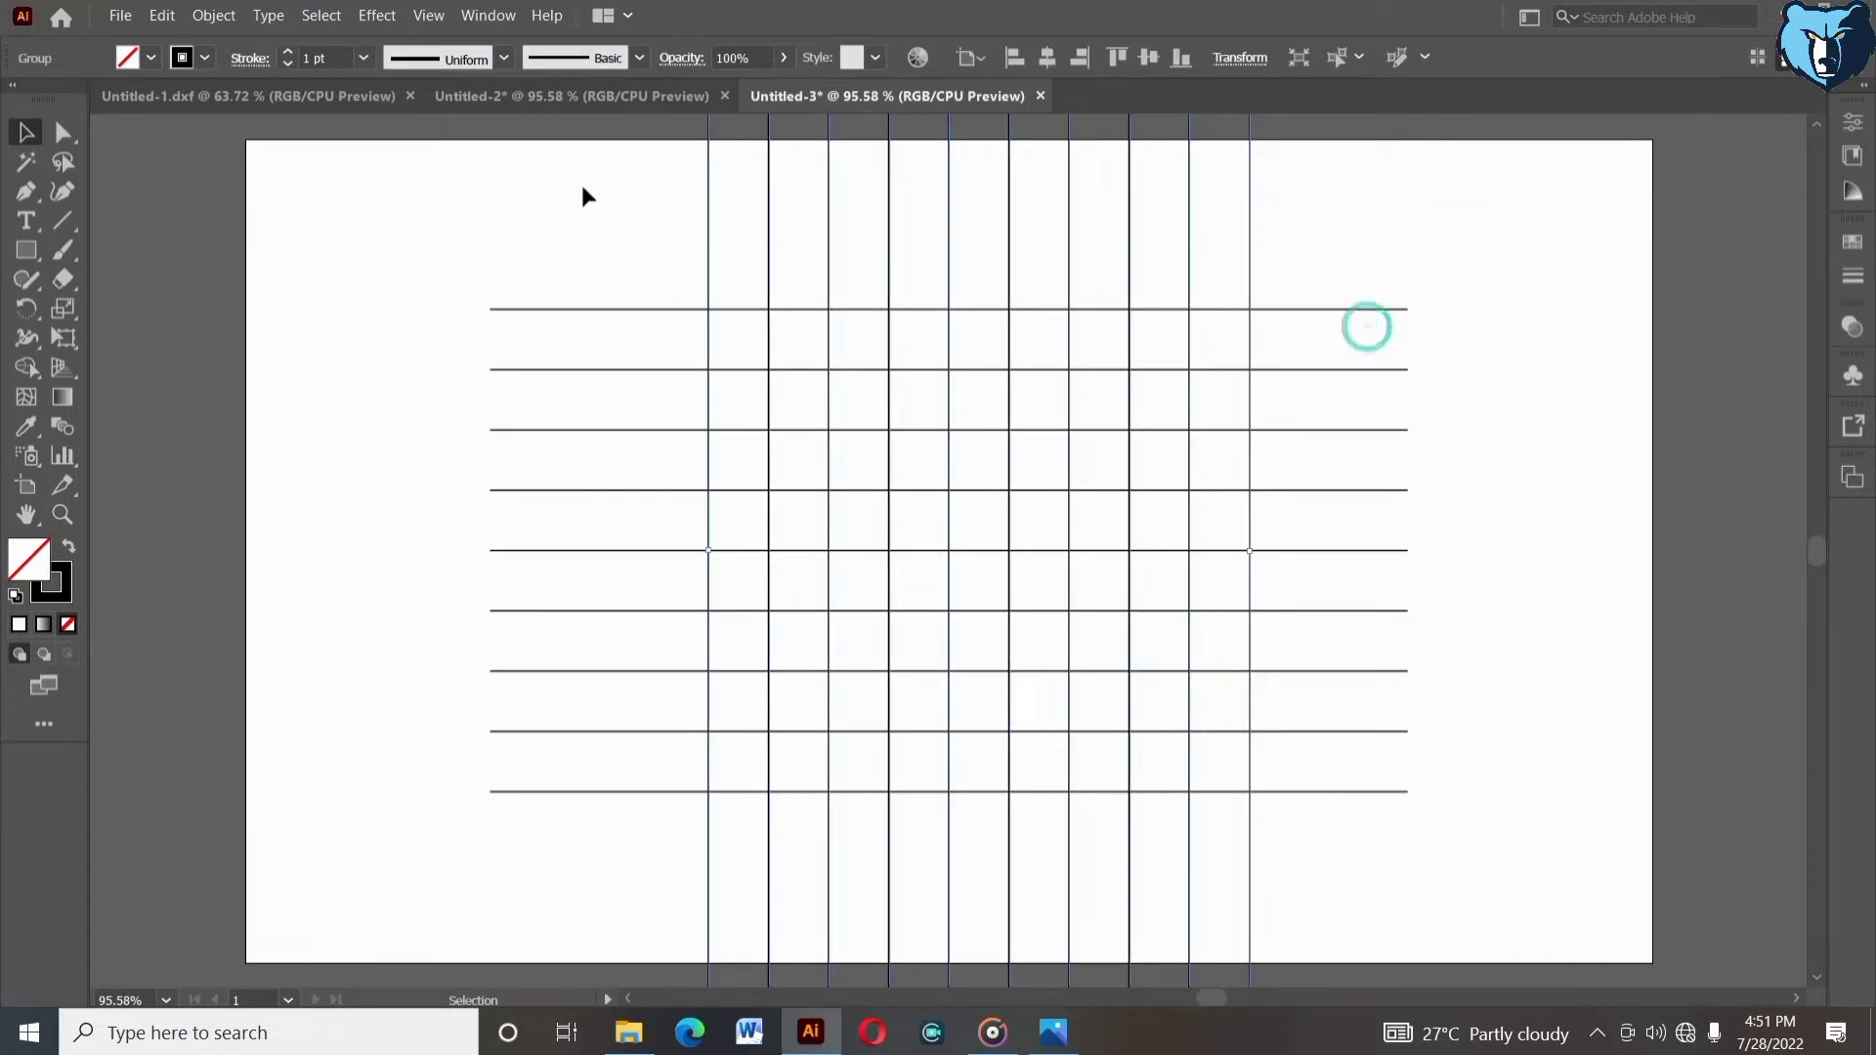
left_click_drag(733, 347, 728, 342)
left_click(683, 311)
left_click(1047, 57)
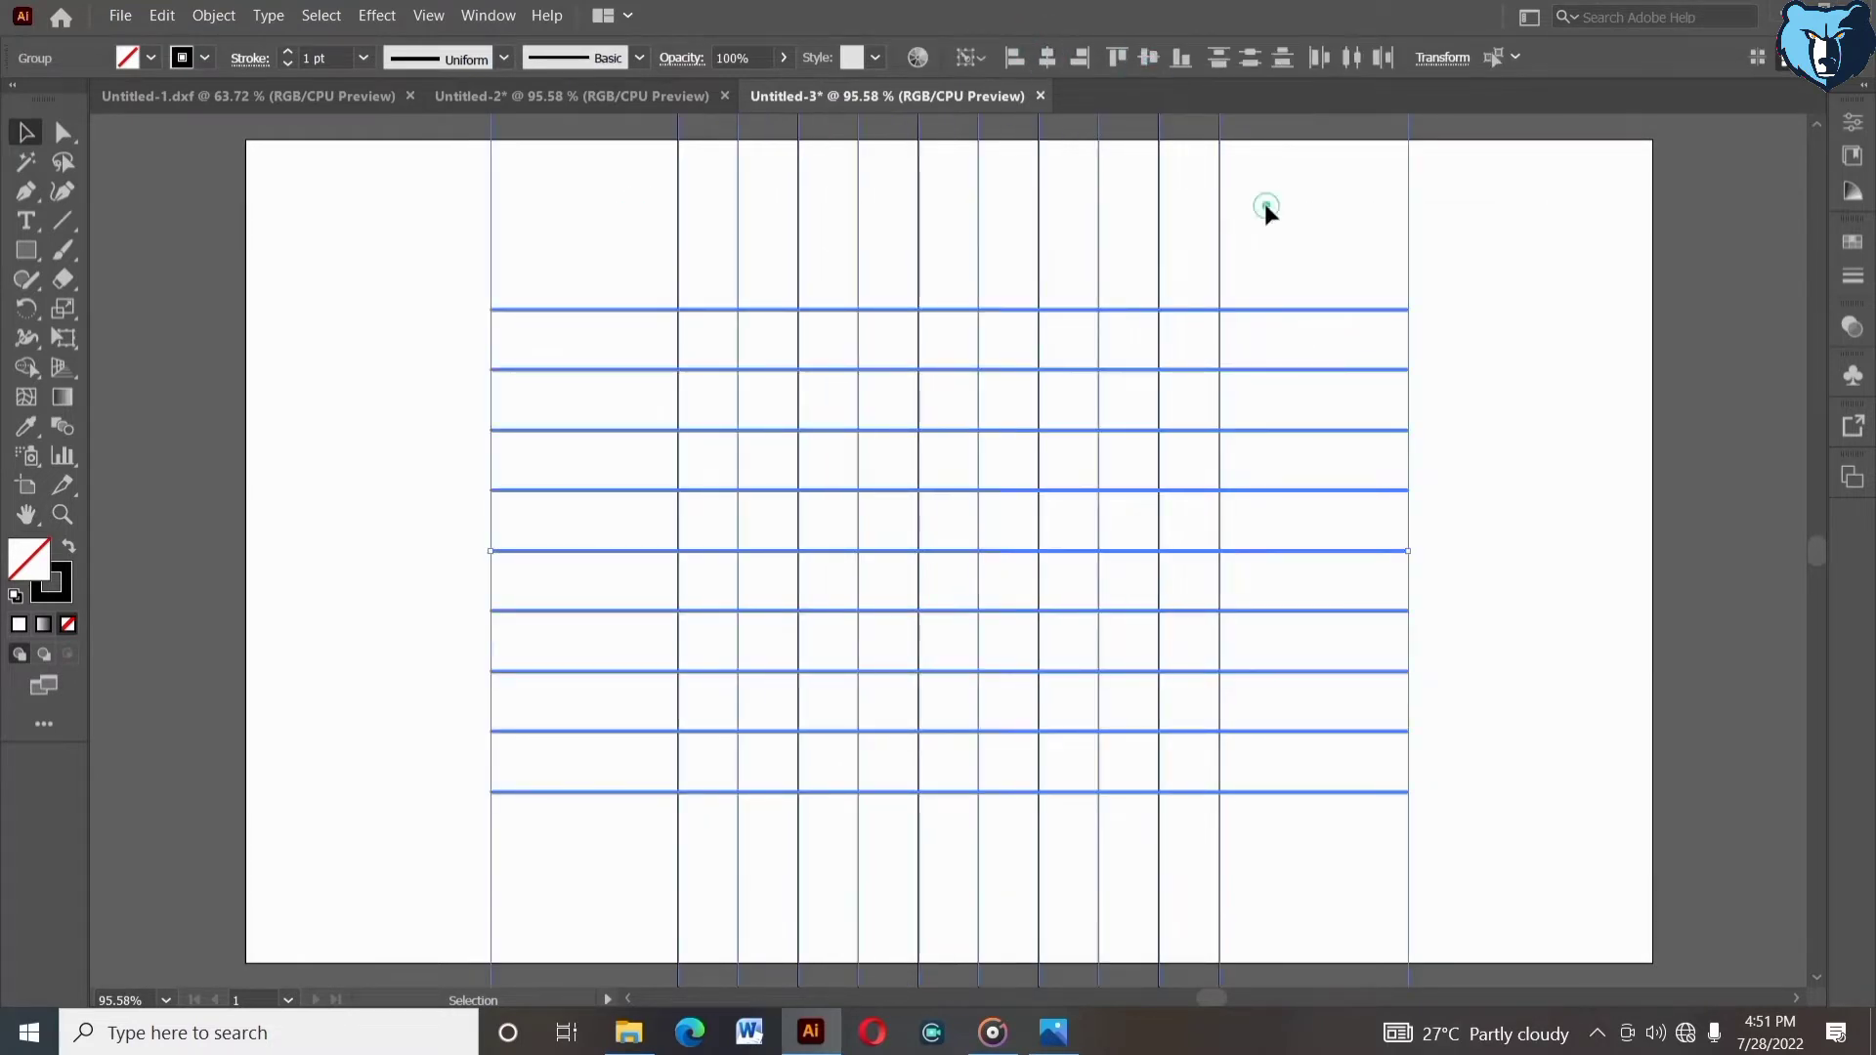
left_click(1264, 204)
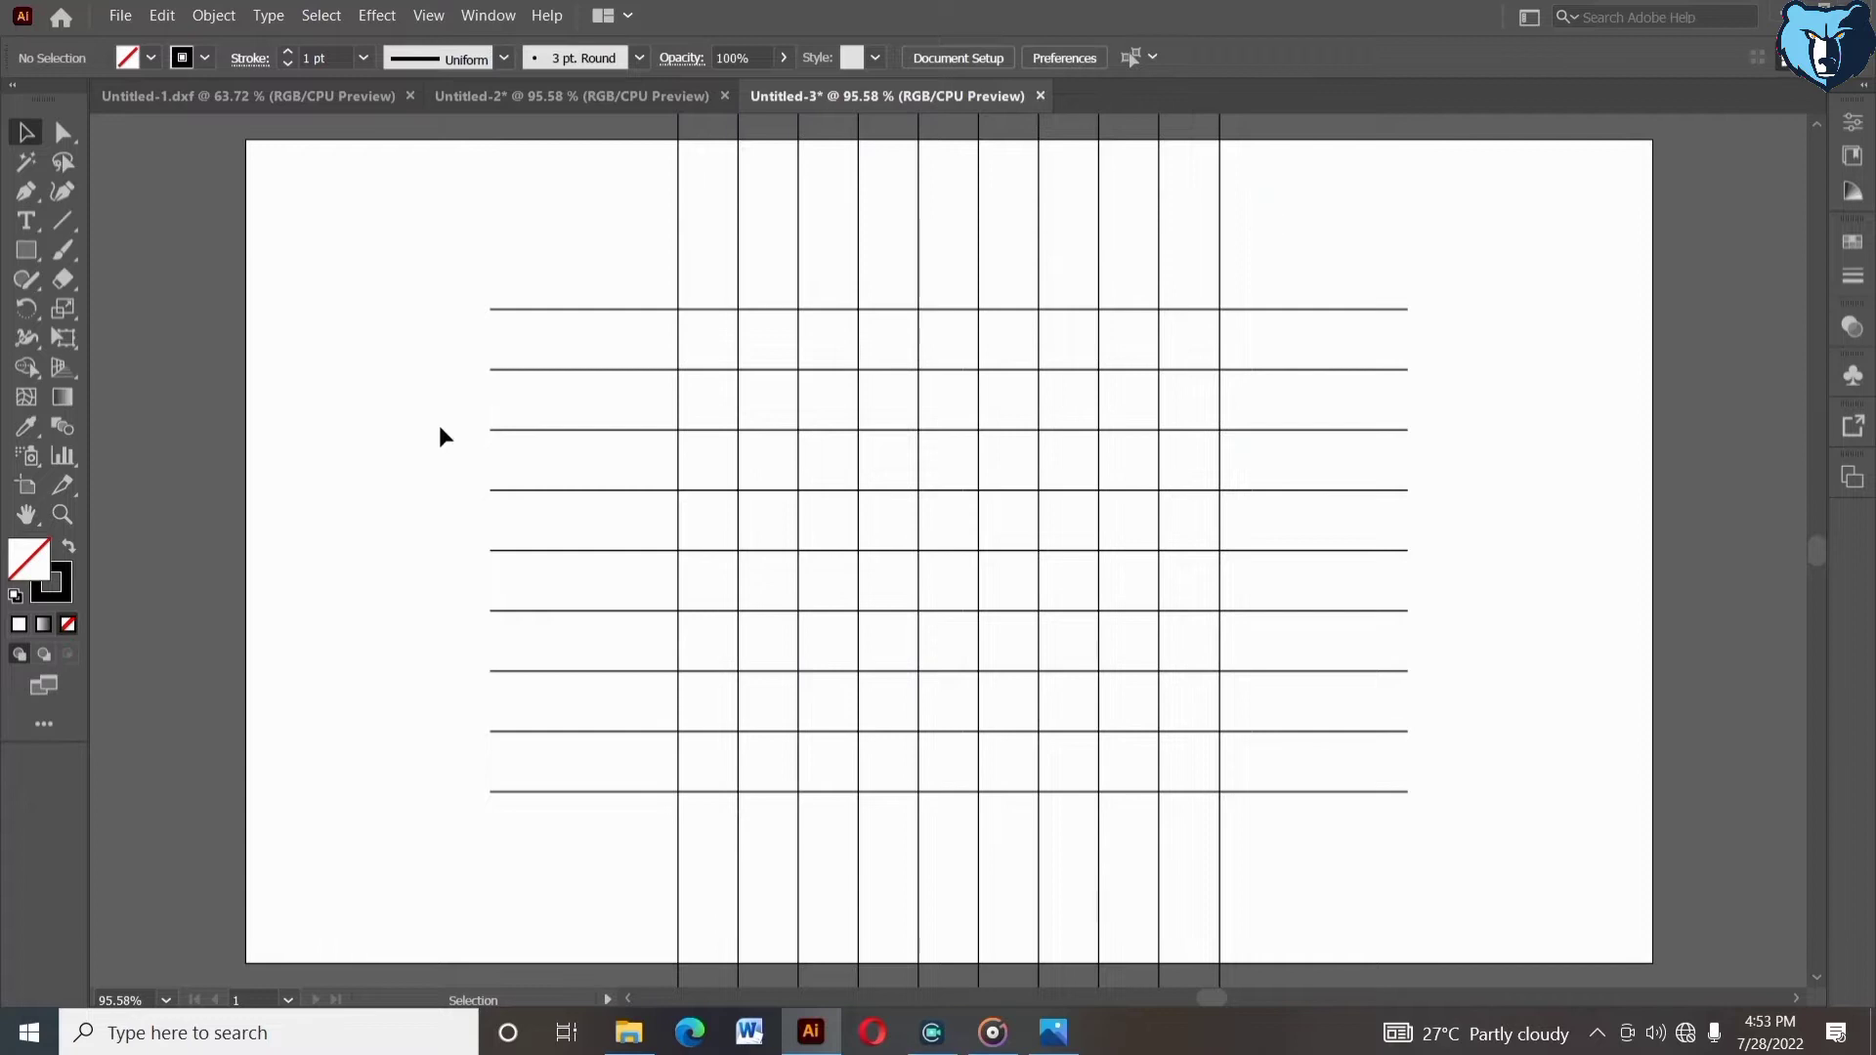
- Ungroup the horizontal lines and delete the five middle ones, keeping two at top and two at bottom
left_click(508, 489)
right_click(509, 479)
left_click(574, 649)
left_click_drag(469, 402, 535, 693)
key("Delete")
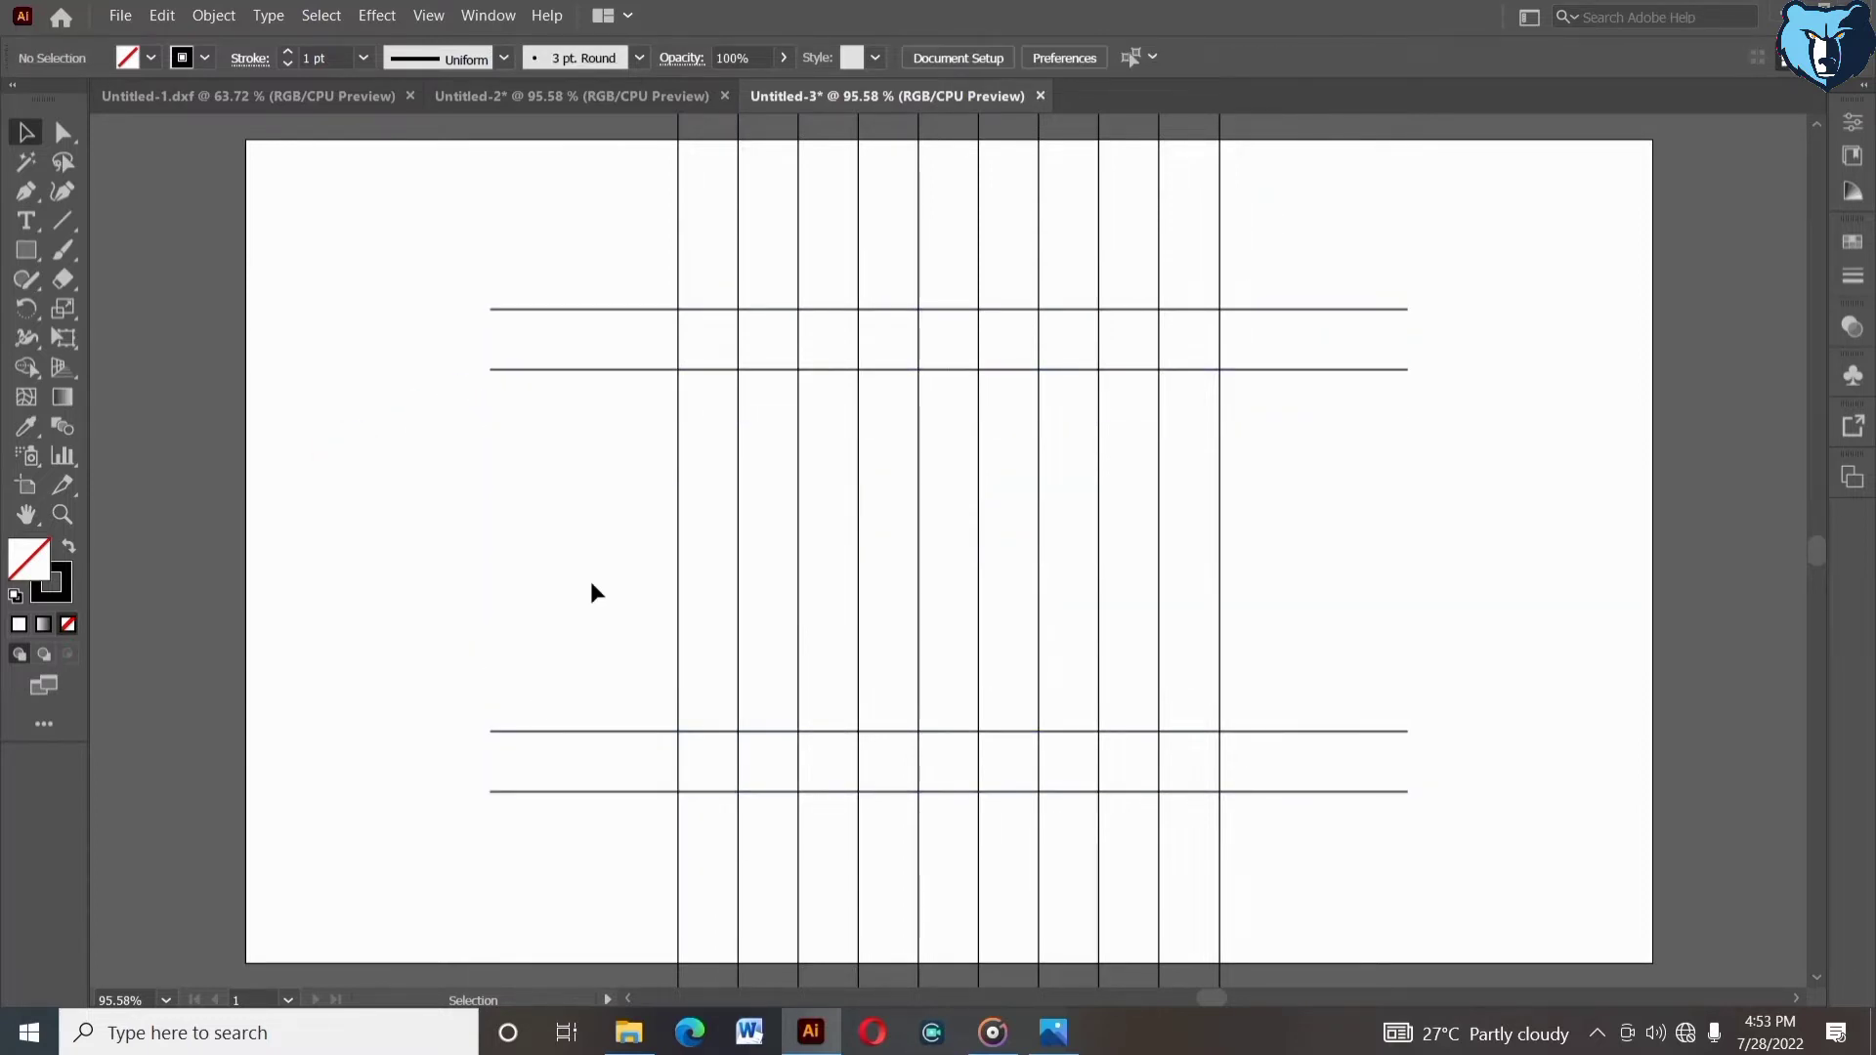
- Group the four remaining horizontal lines
left_click_drag(465, 298, 530, 825)
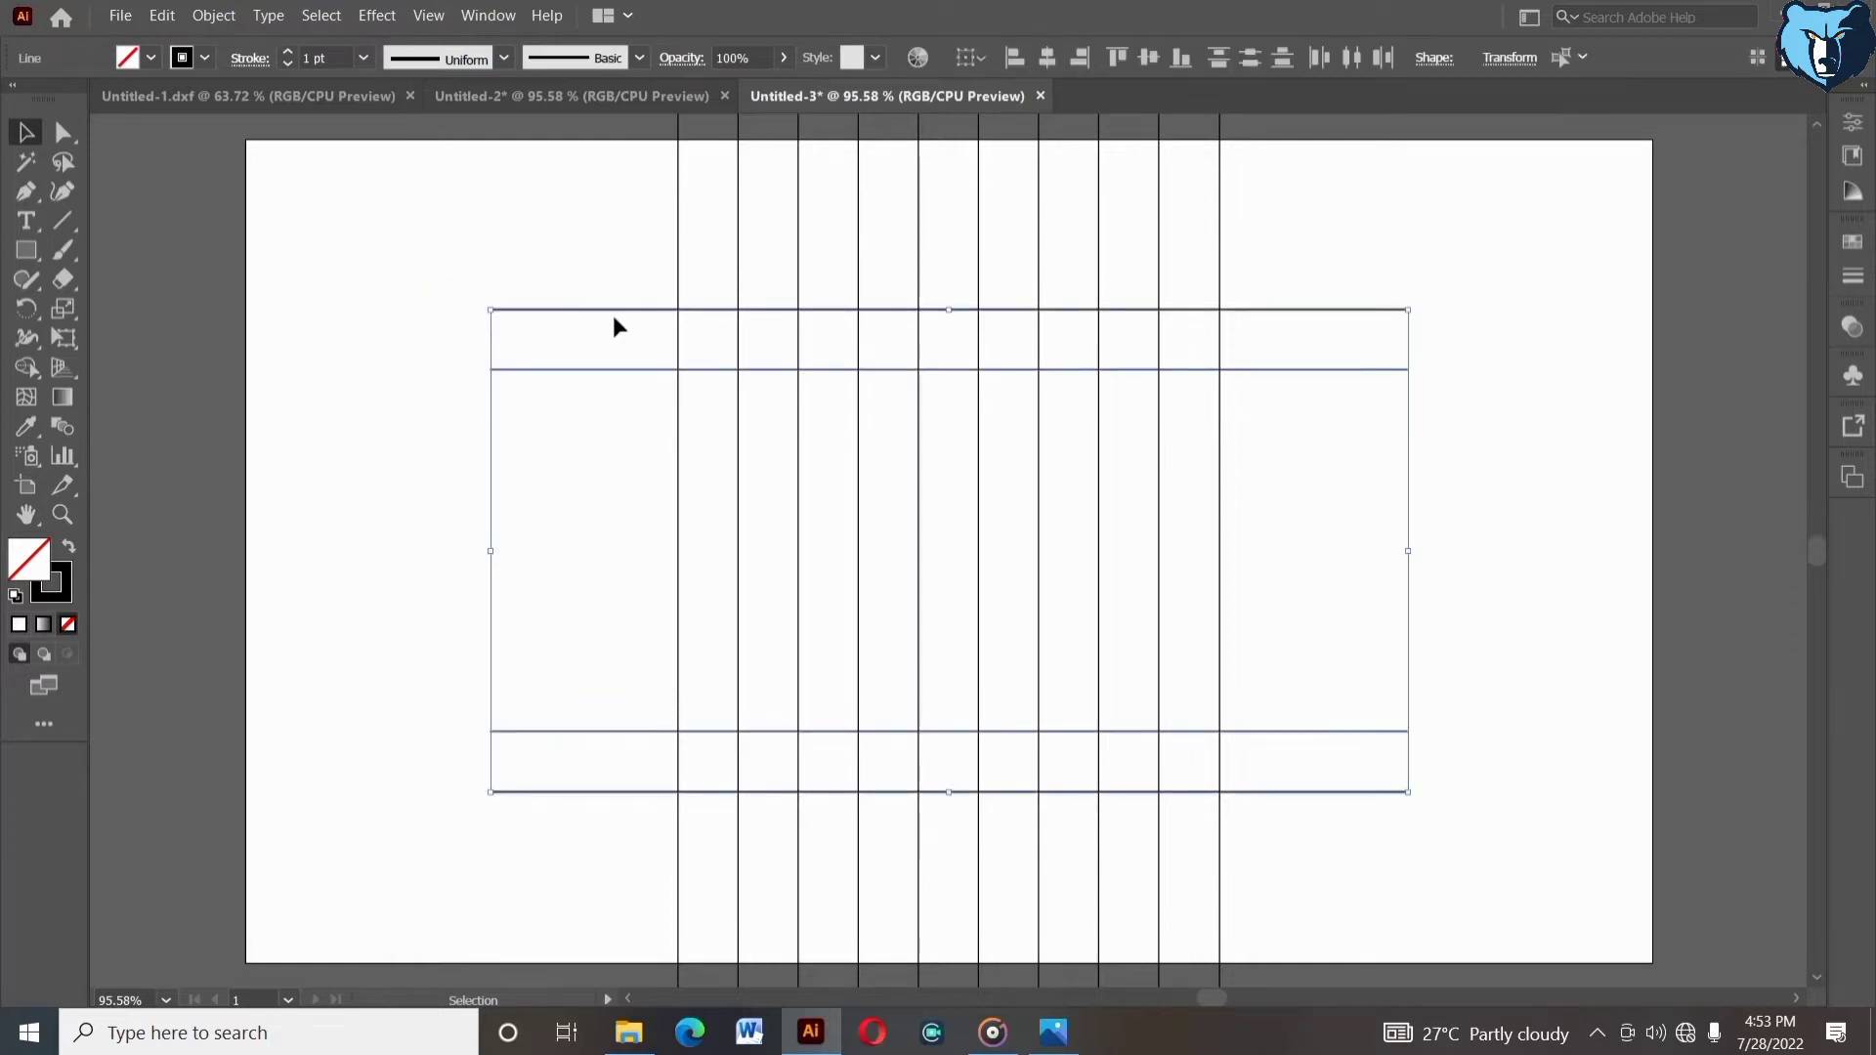
left_click(622, 311)
right_click(565, 407)
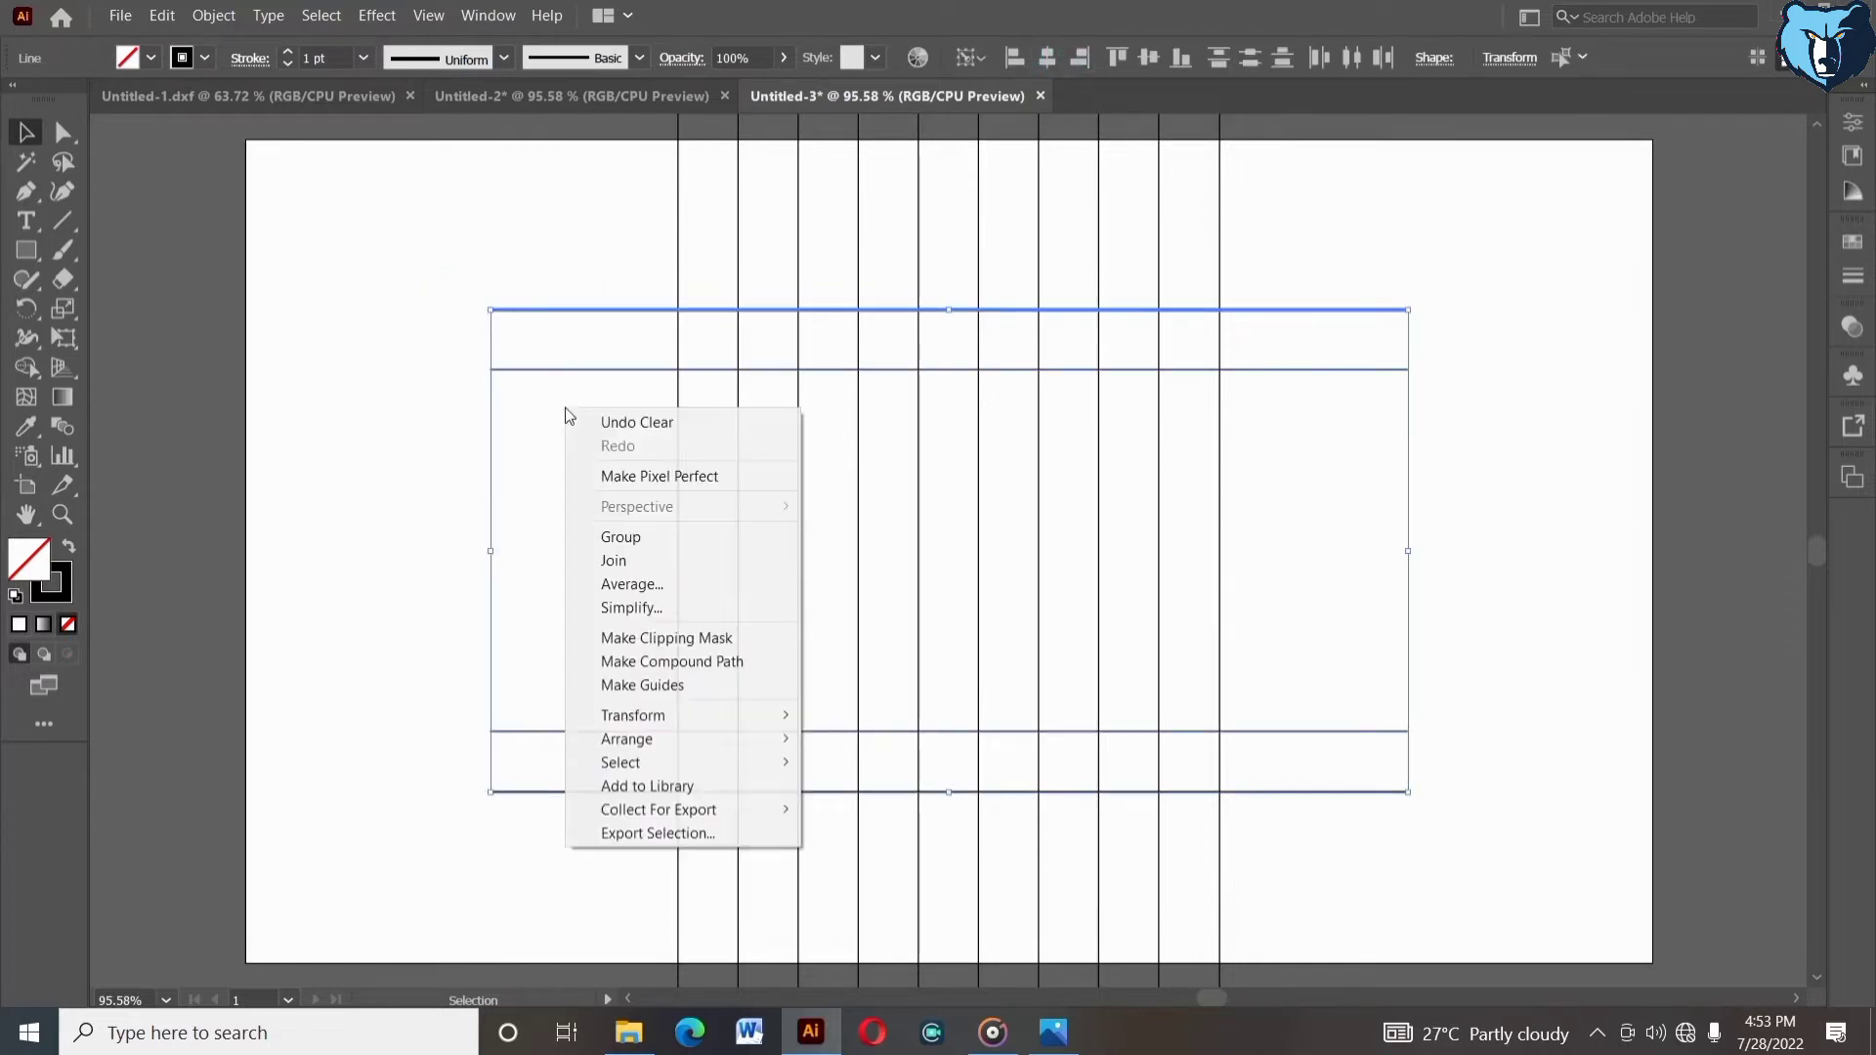
left_click(611, 537)
left_click(608, 534)
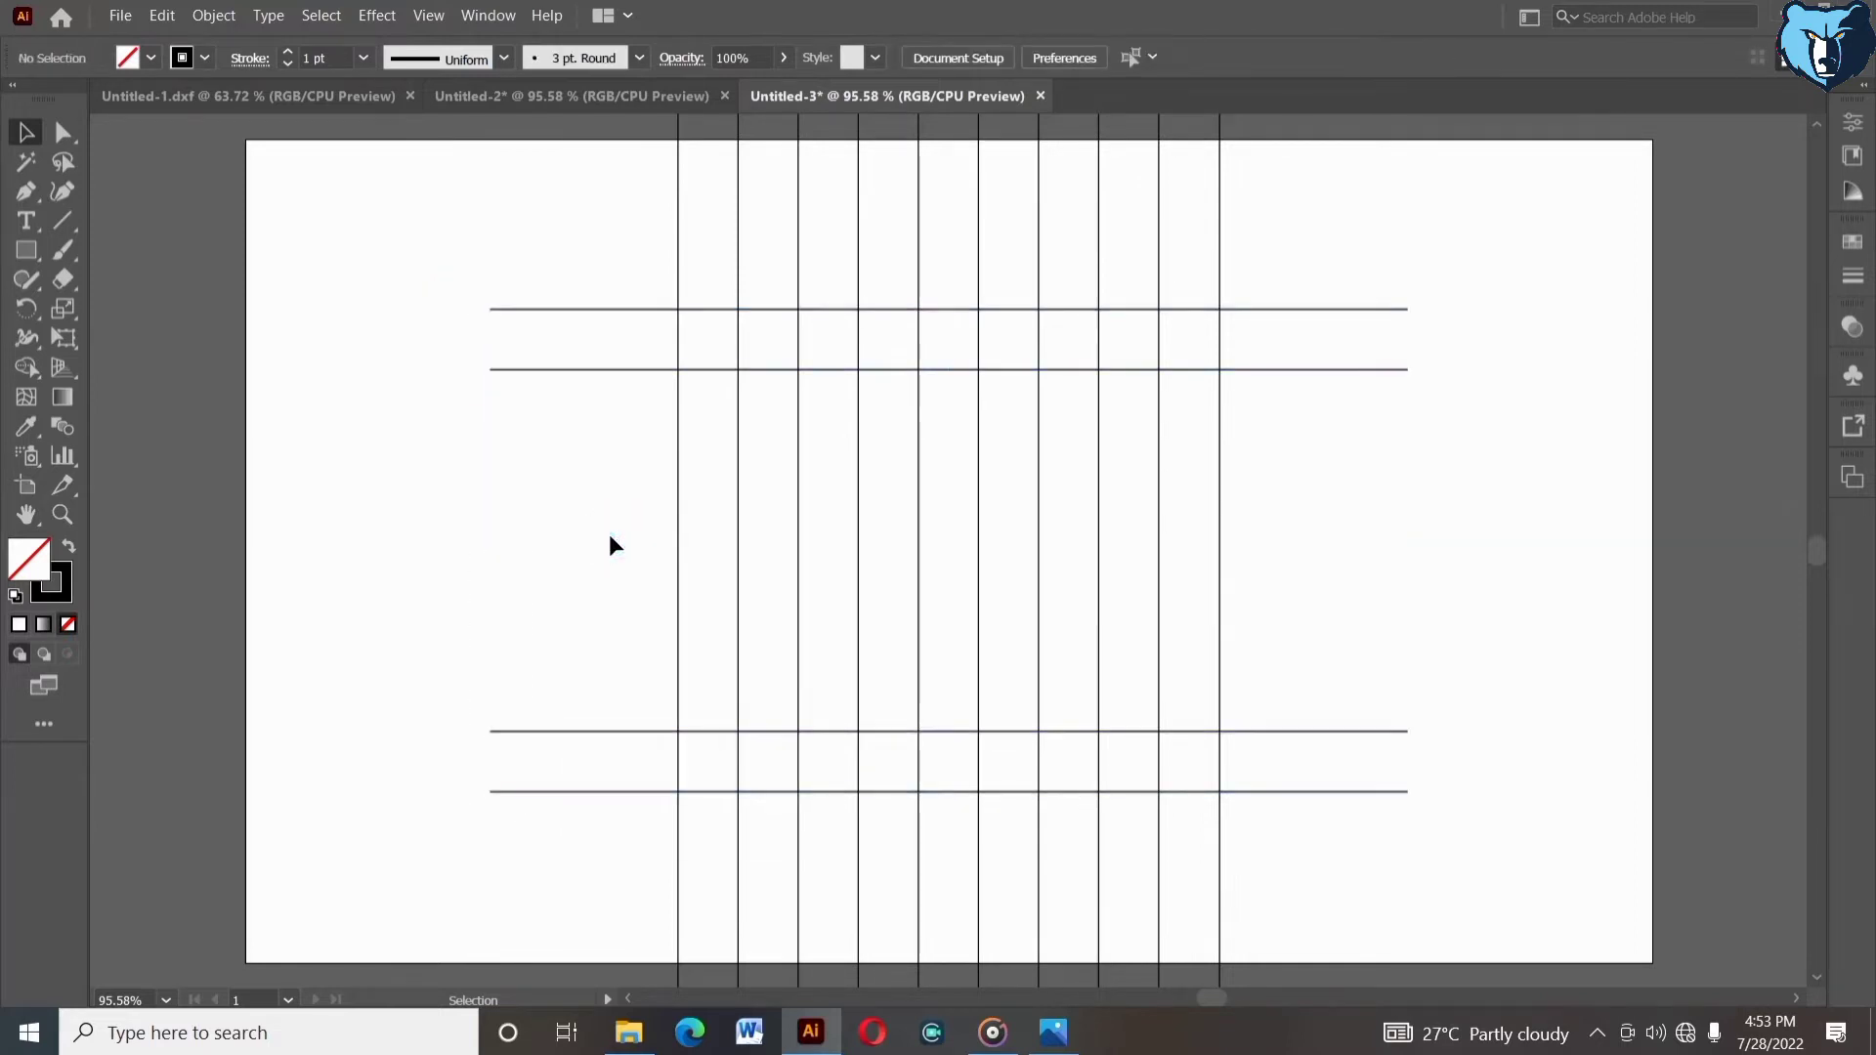
- Ungroup the vertical lines
left_click(817, 274)
right_click(824, 273)
left_click(882, 457)
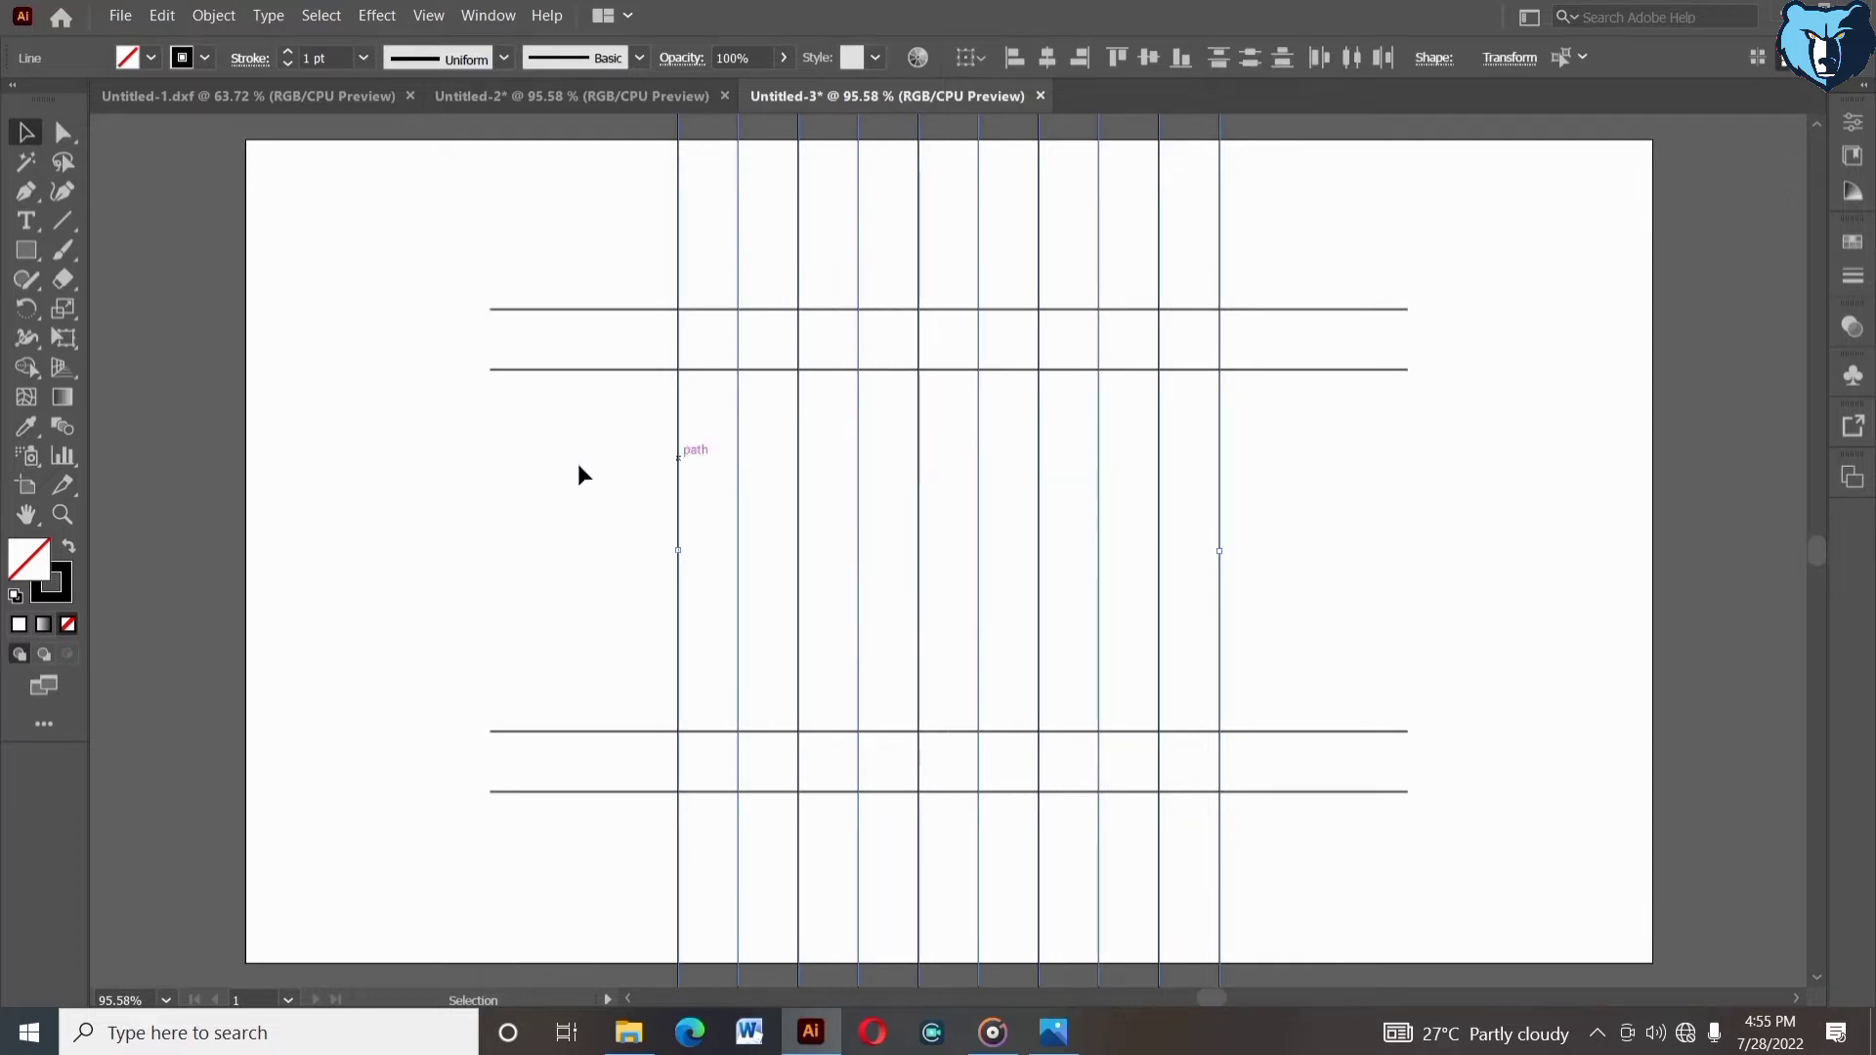
left_click(578, 470)
- Delete the six middle vertical lines, keeping the two outer pairs
left_click_drag(776, 239, 1118, 281)
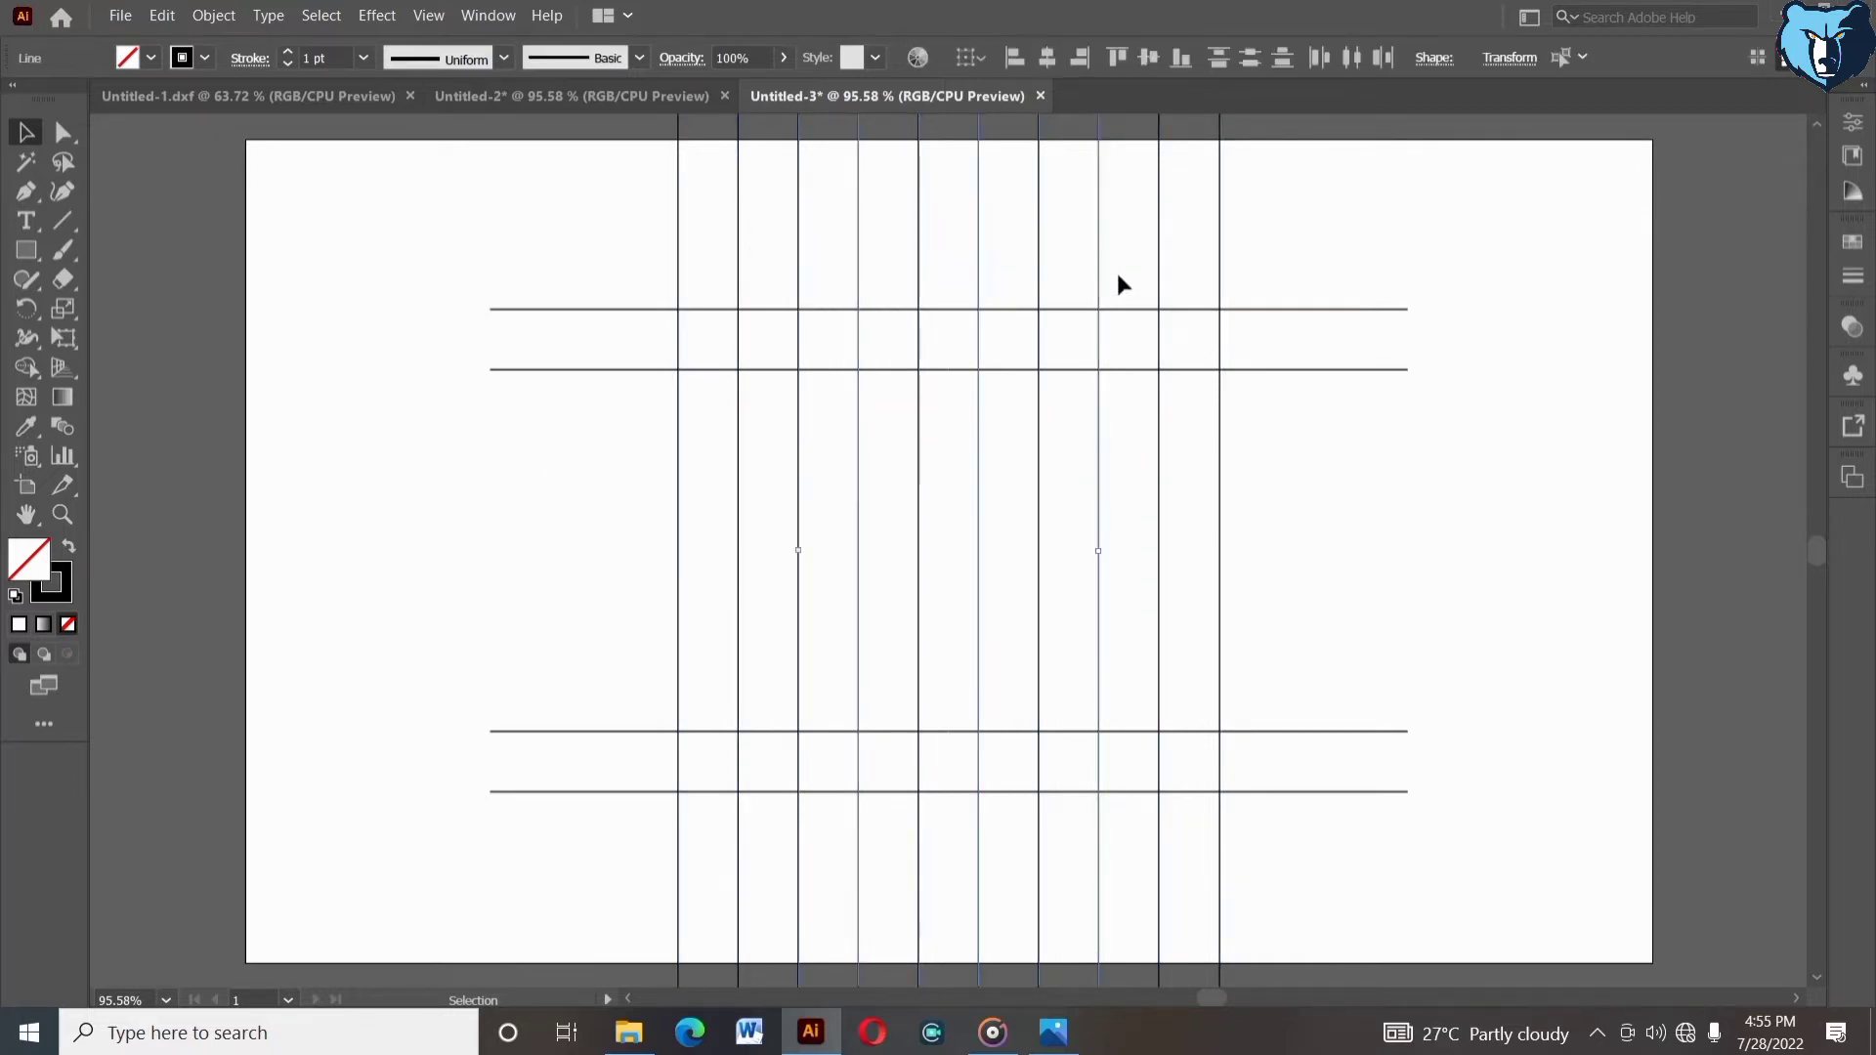
key("Delete")
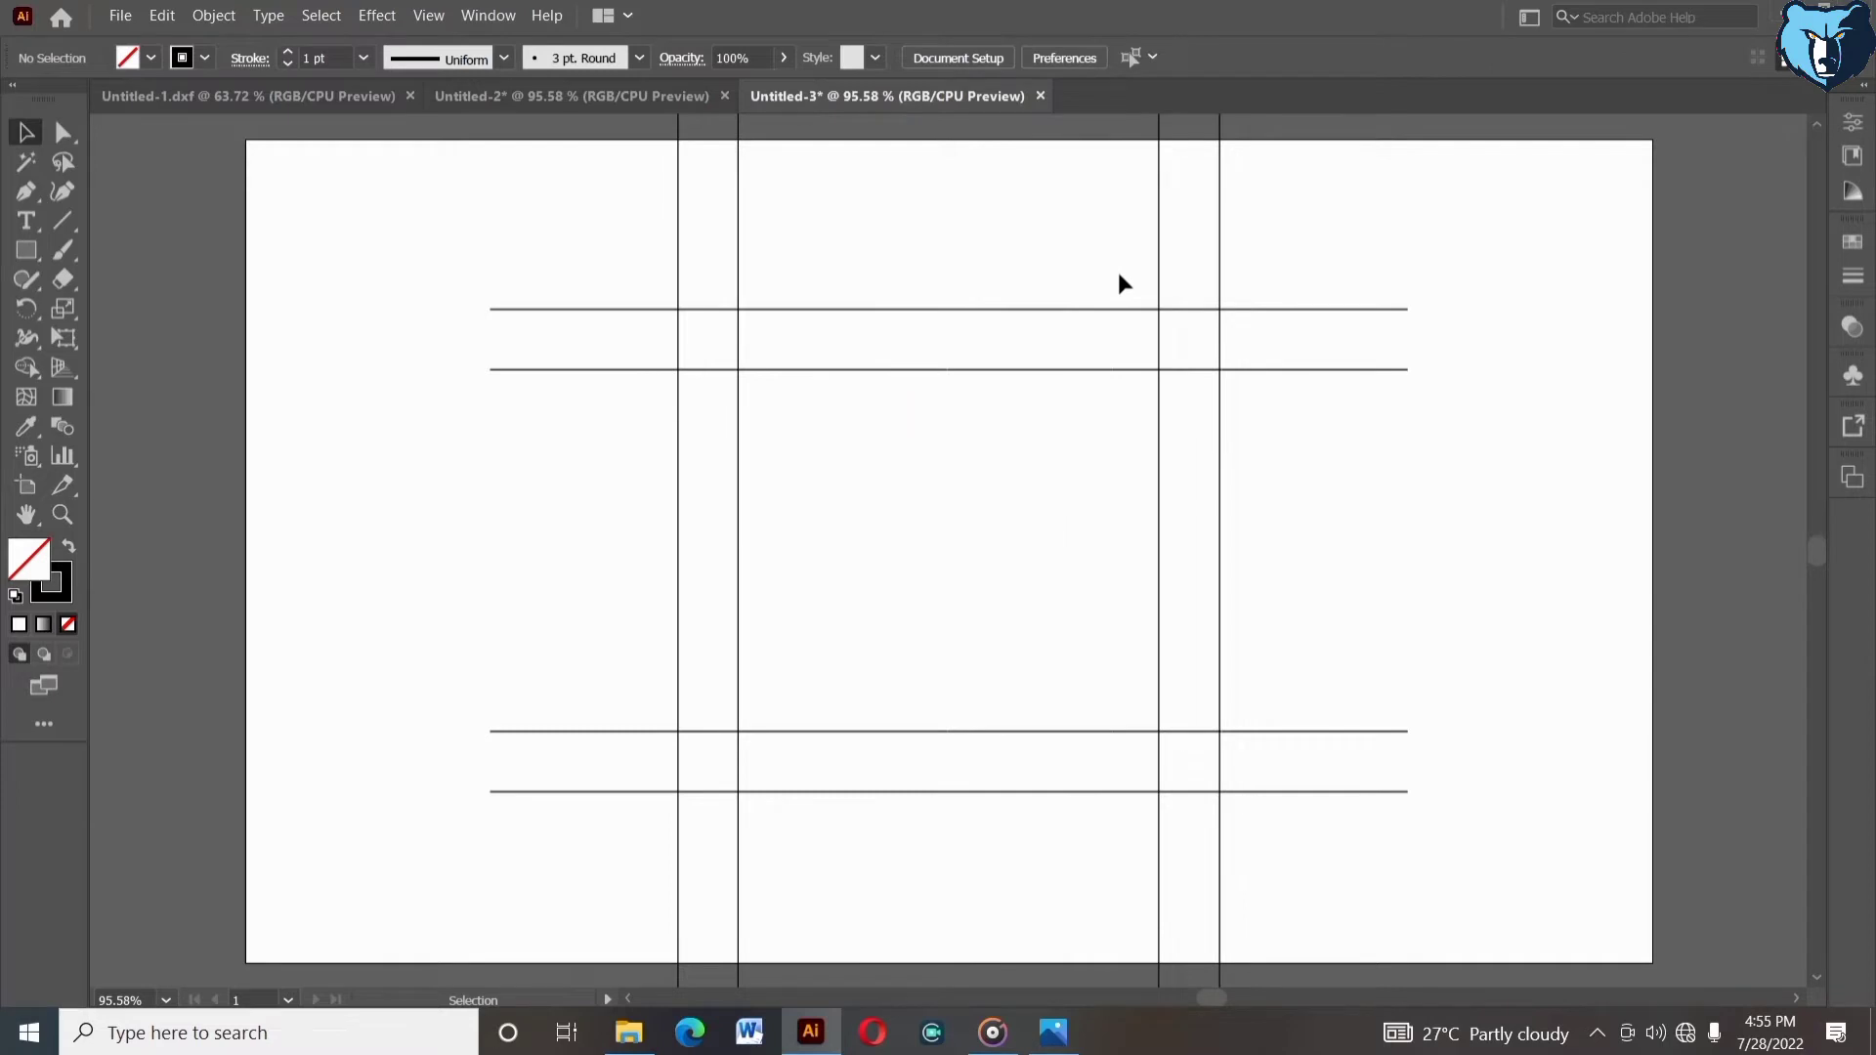
- Group the left pair of vertical lines and duplicate the pair toward the middle
left_click_drag(589, 166, 1022, 260)
right_click(840, 241)
left_click(887, 377)
key("ctrl+z")
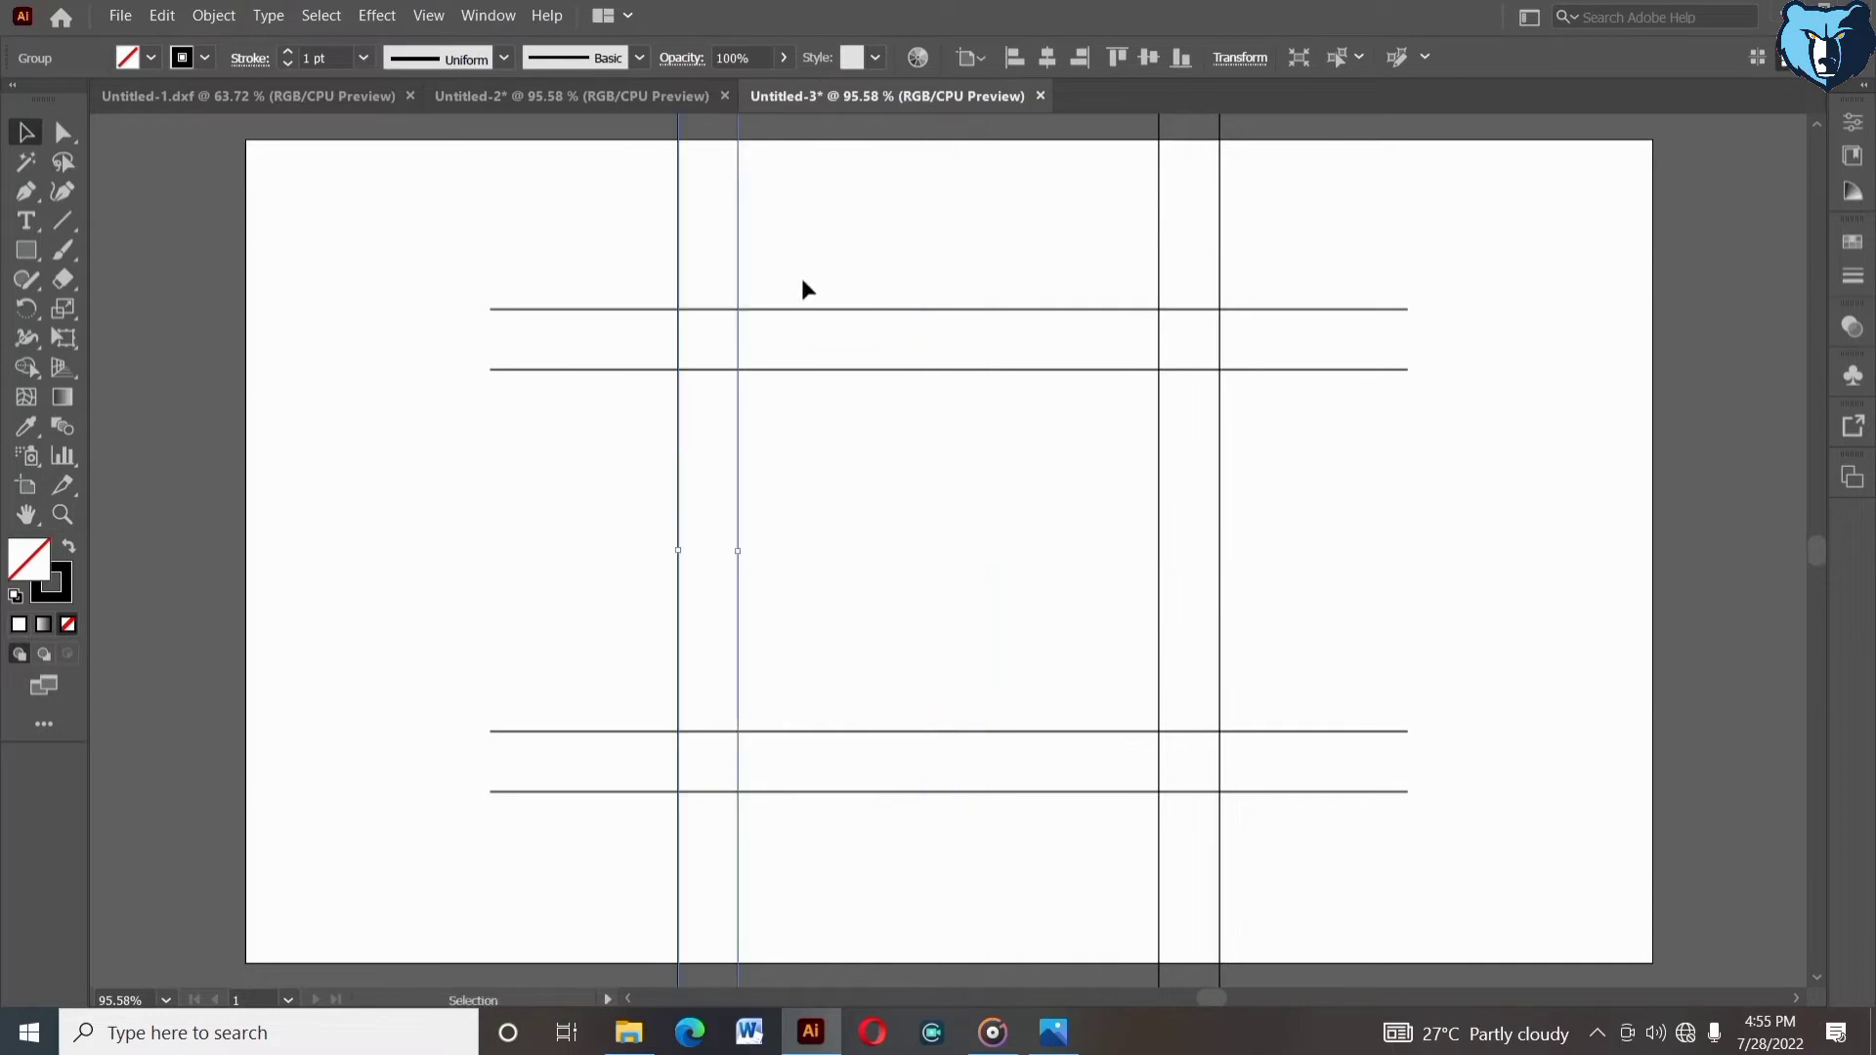
left_click_drag(738, 264, 958, 260)
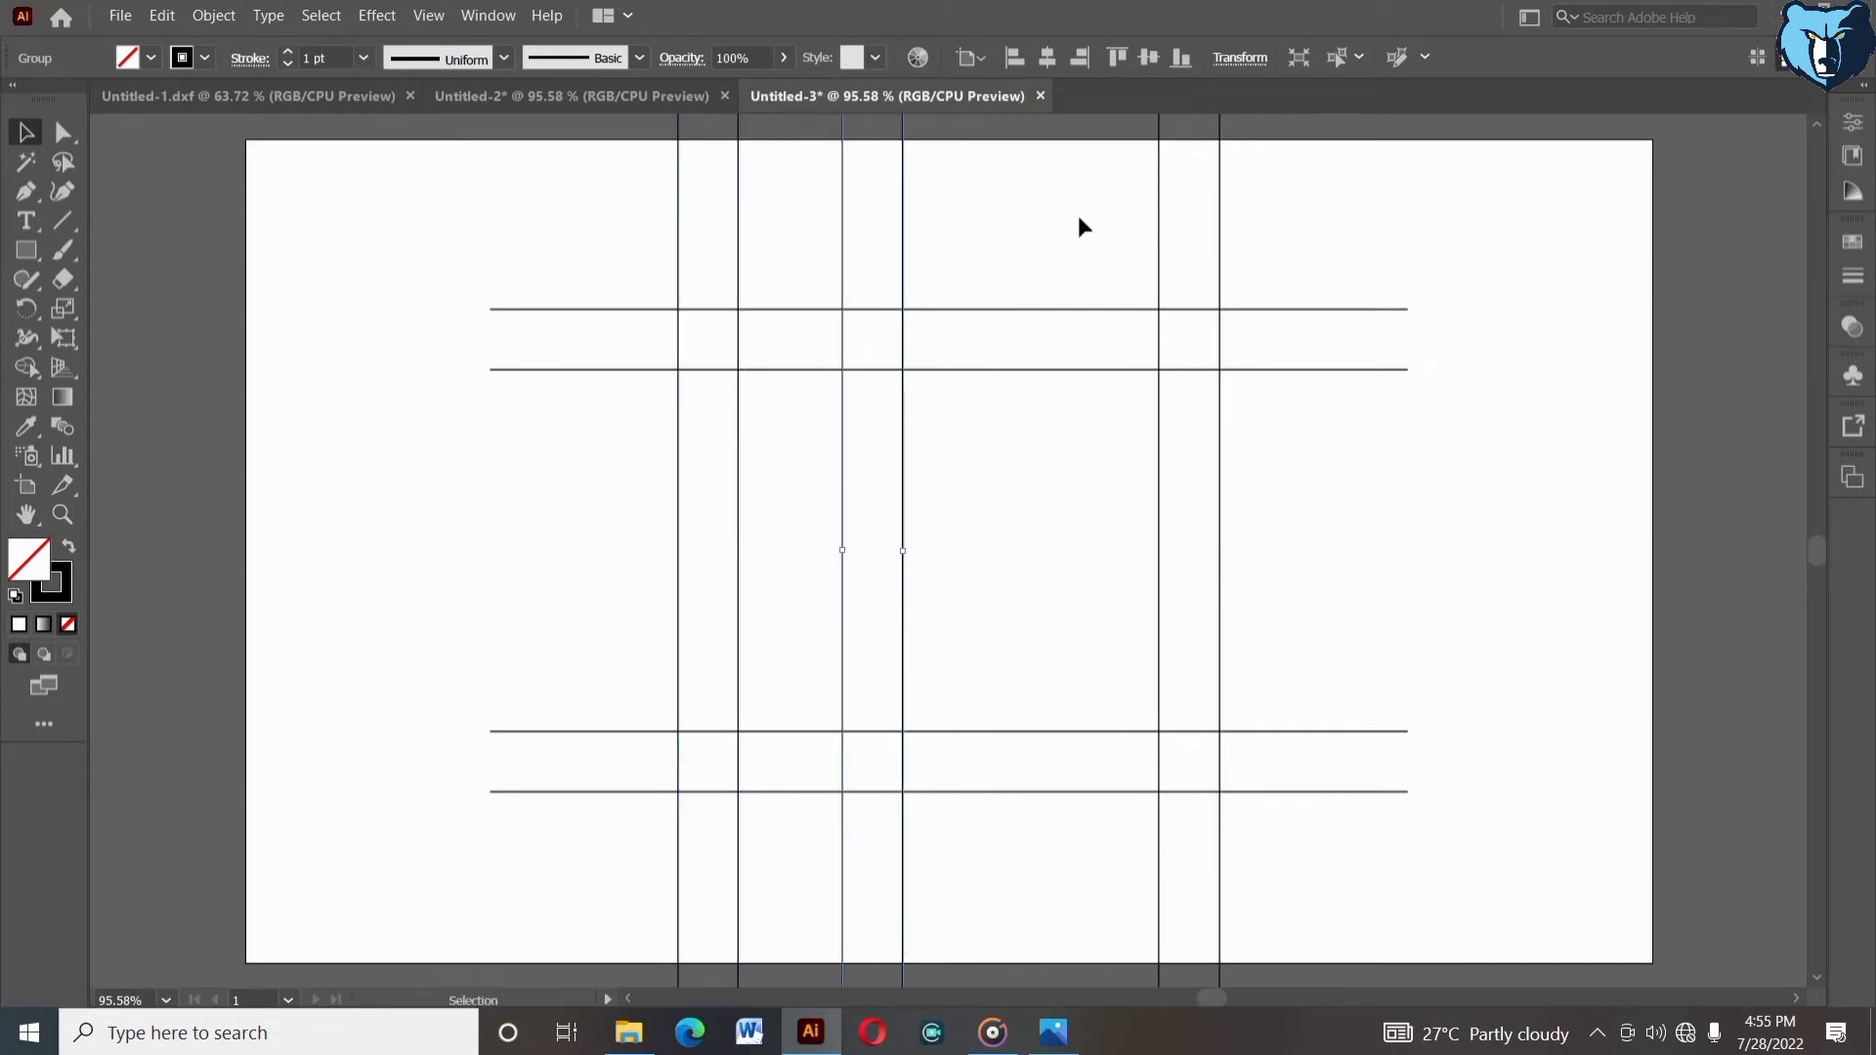
- Group the left and right outer pairs of vertical lines together
left_click(1236, 258)
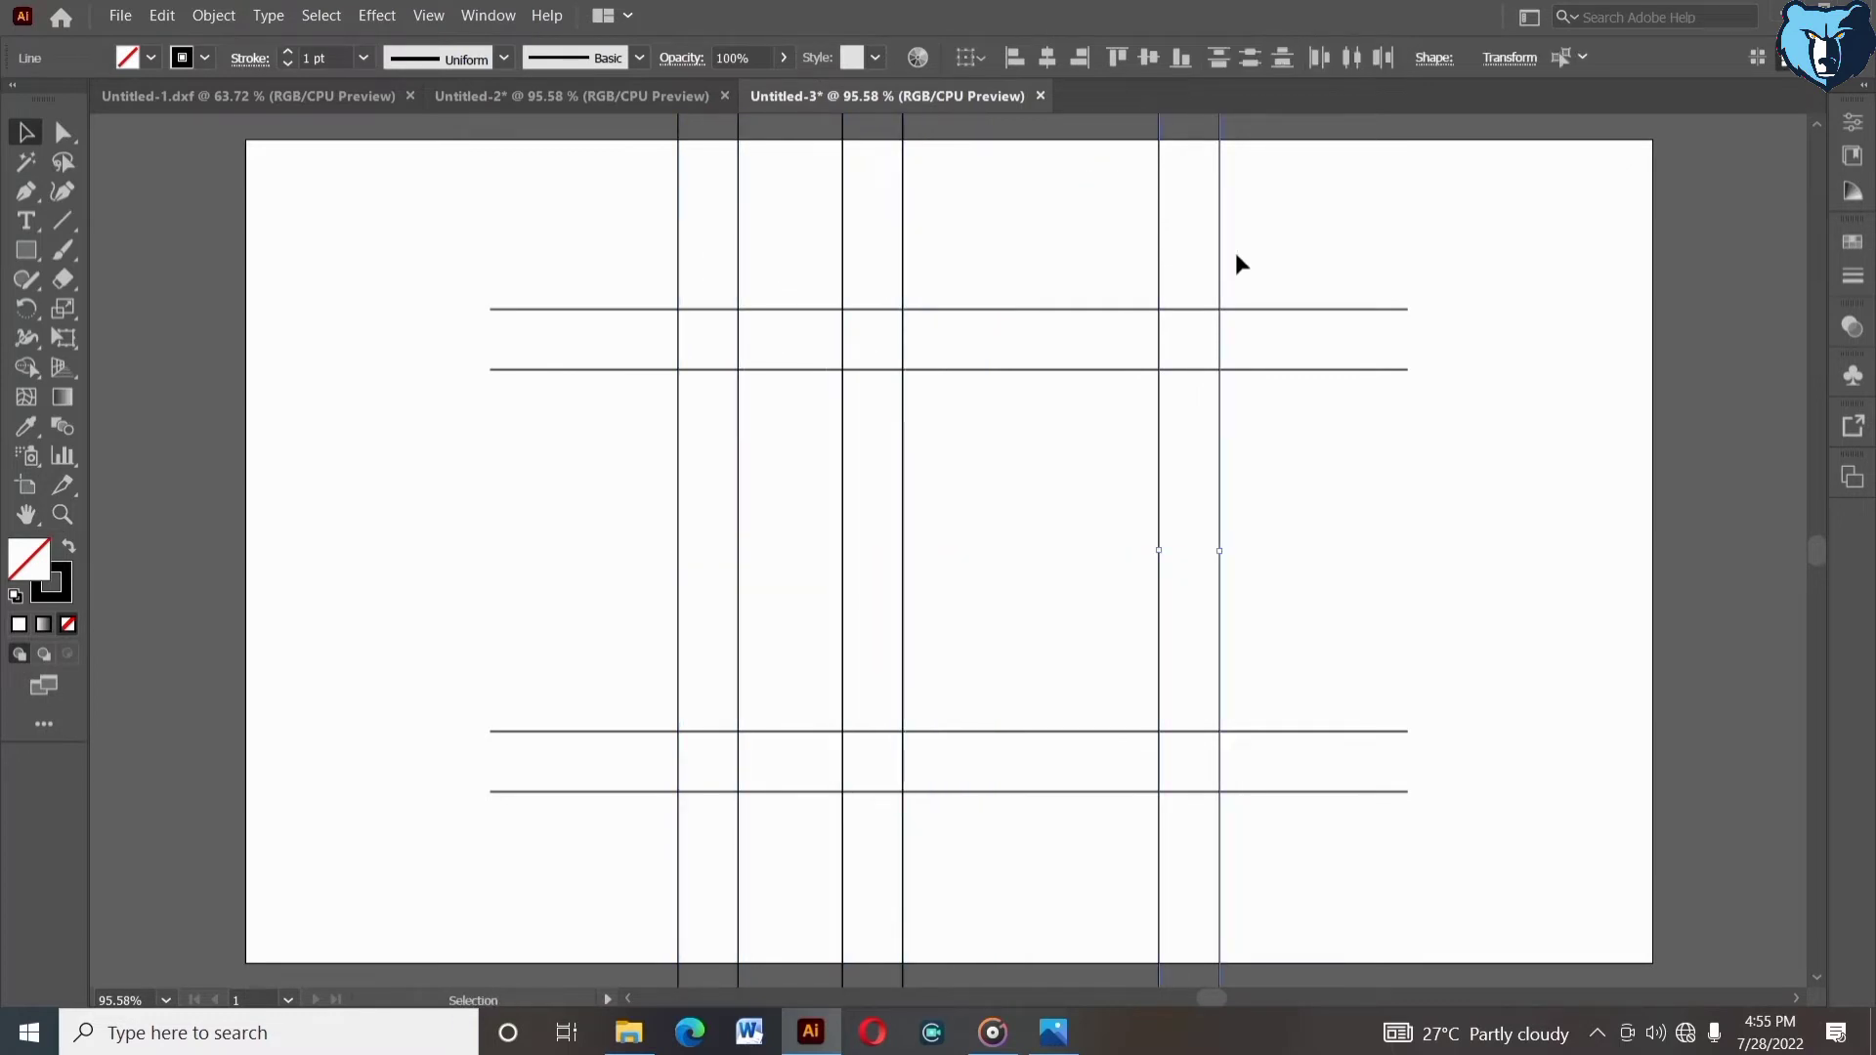
left_click(737, 230, "shift")
right_click(770, 203)
left_click(811, 354)
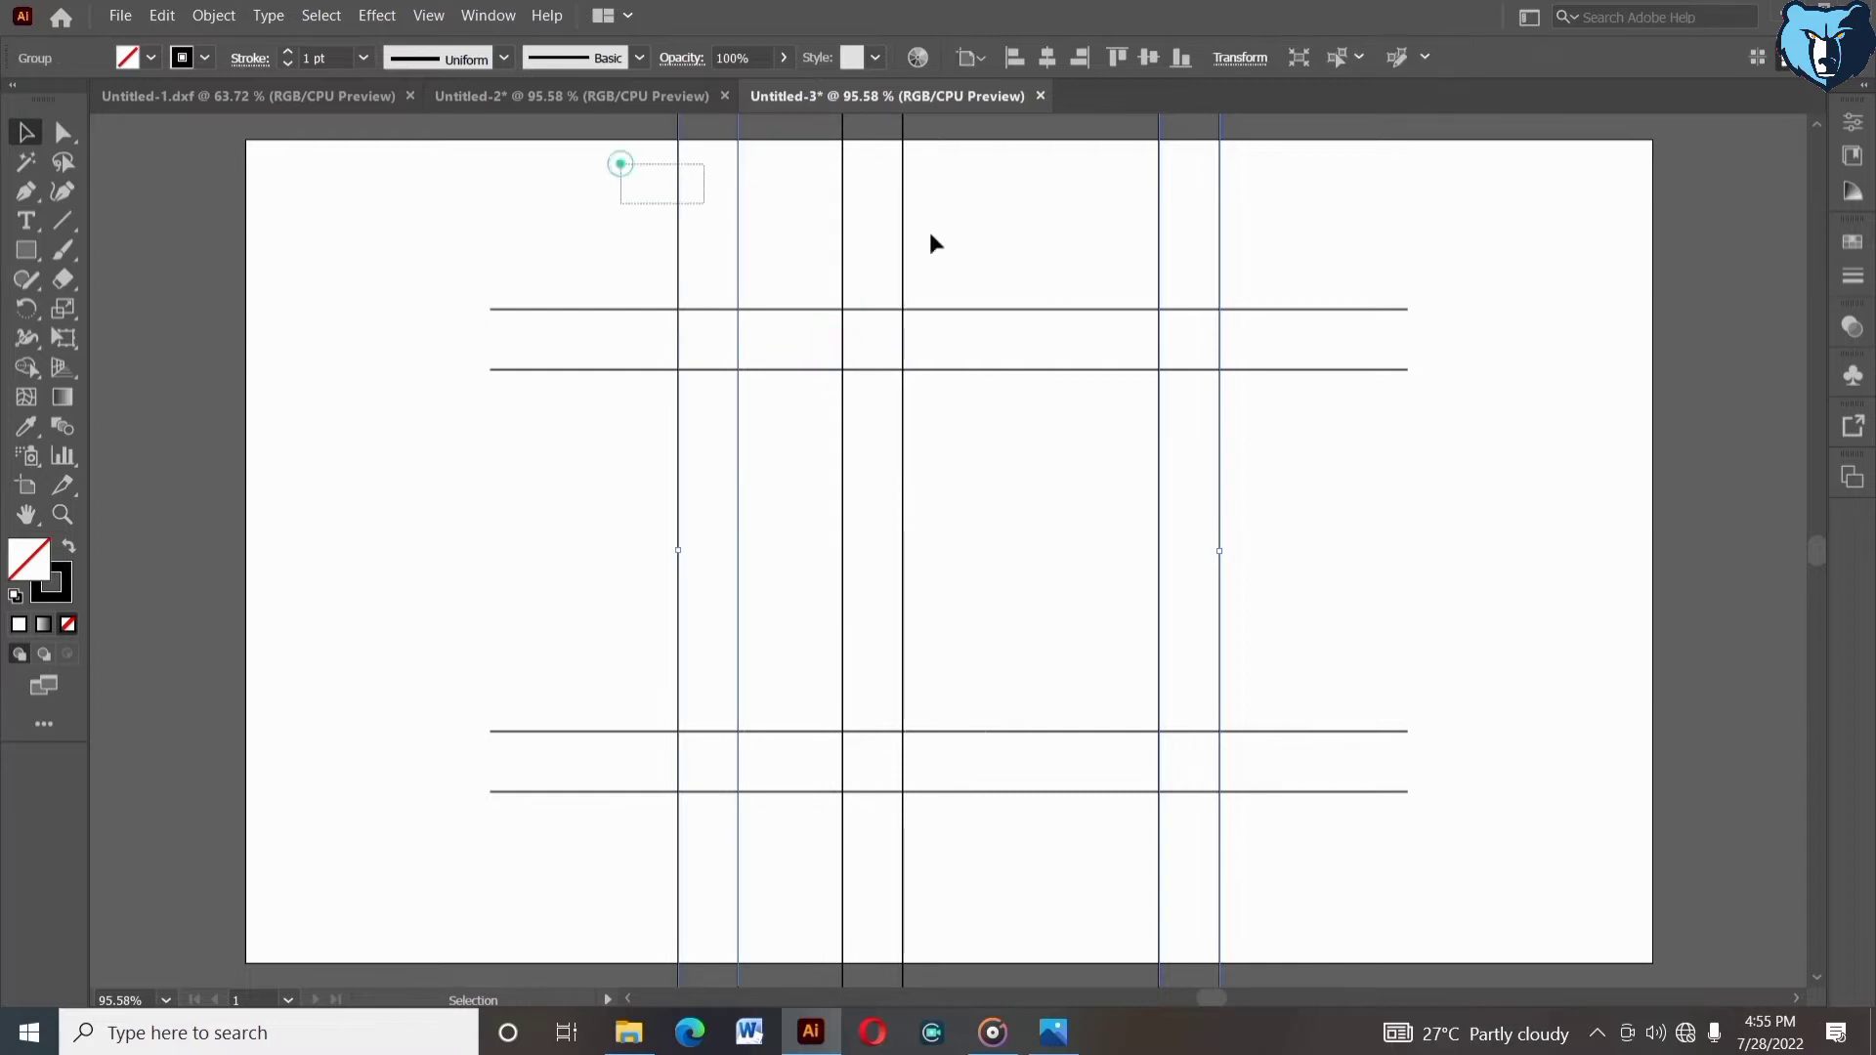
- Center the duplicated vertical pair horizontally between the outer pairs, using the outer group as key object
left_click_drag(931, 243, 1000, 244)
left_click(1163, 233)
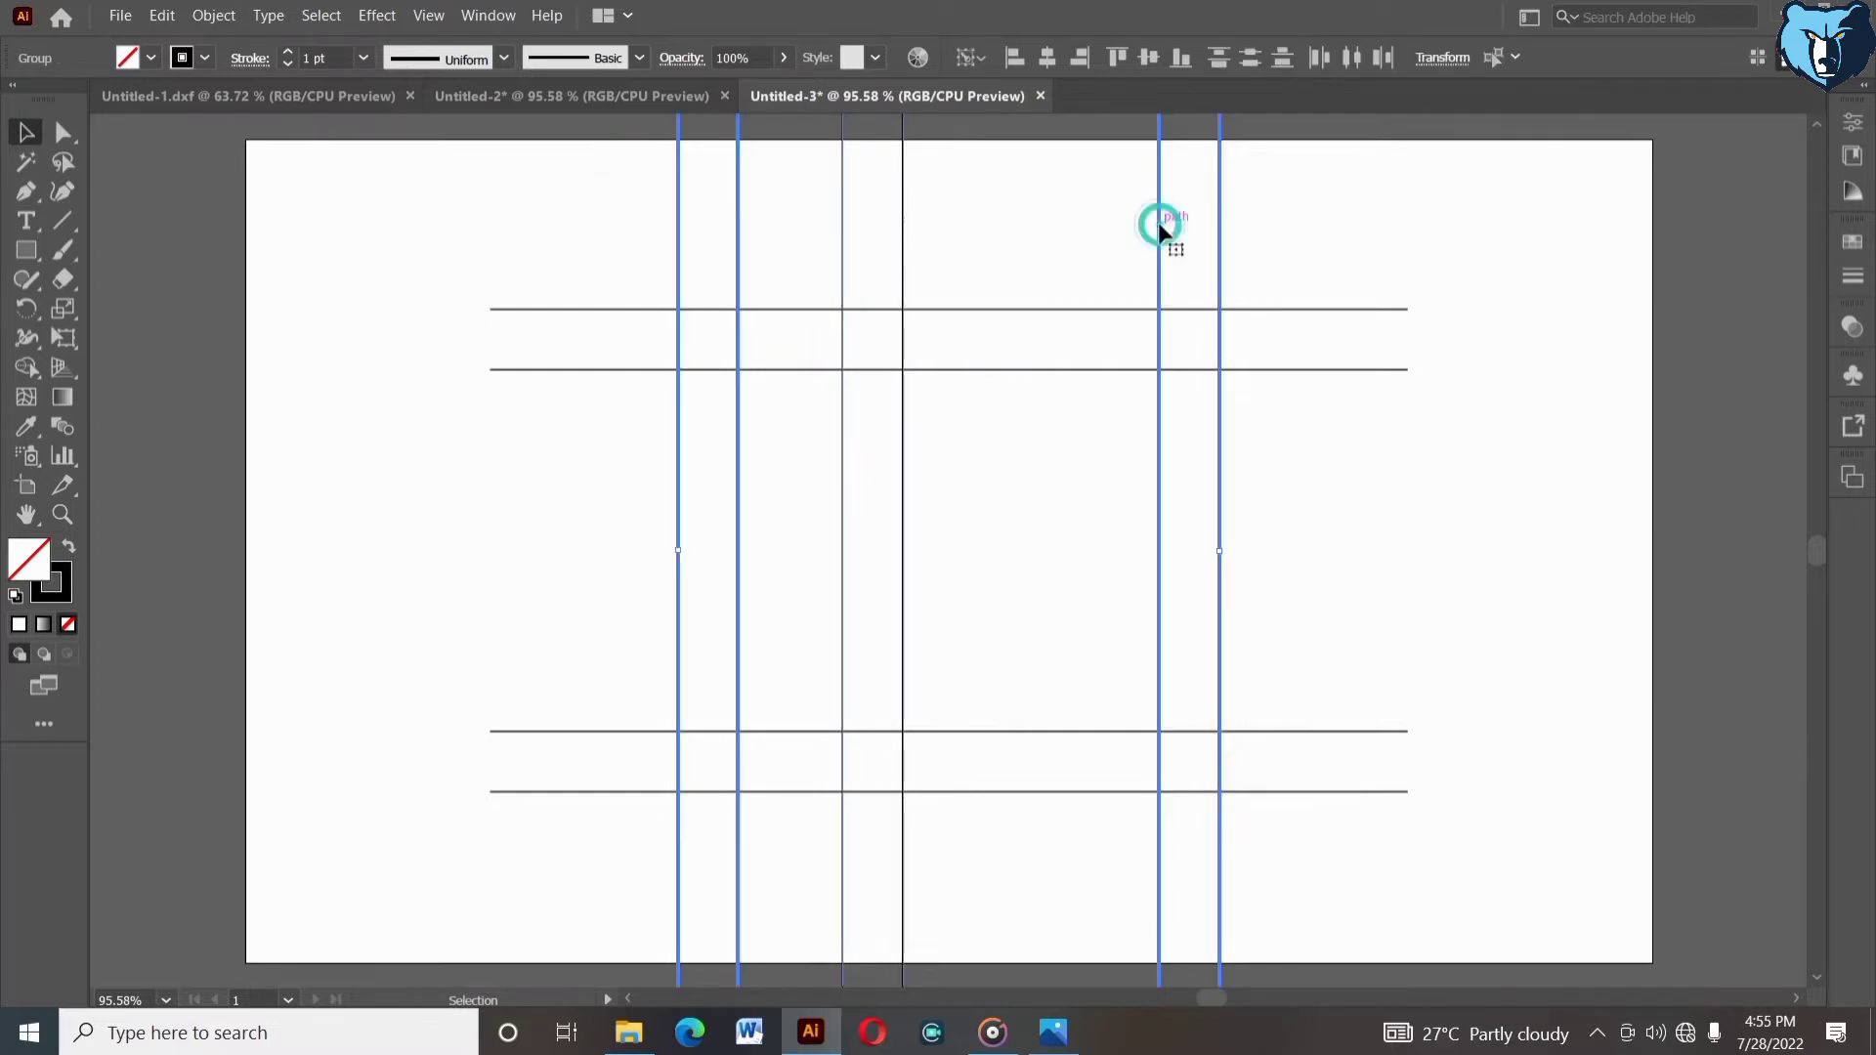
left_click(1047, 56)
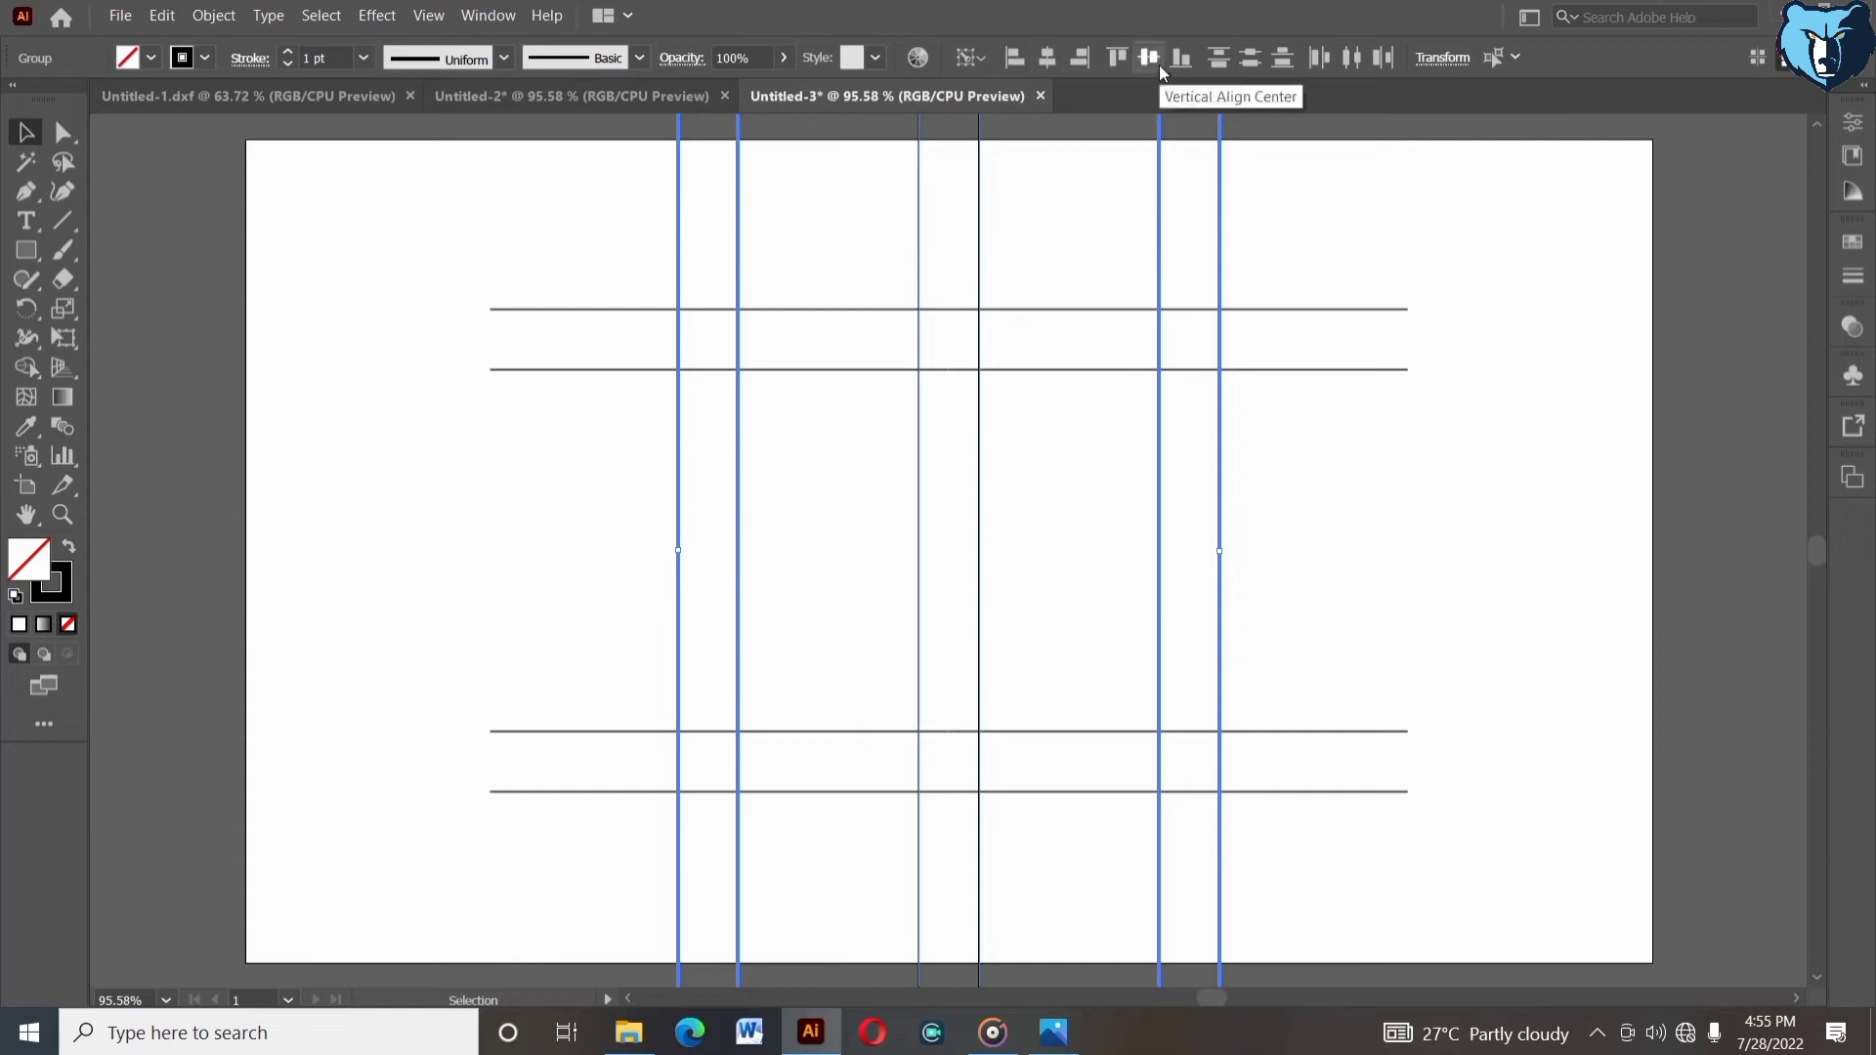
left_click(1361, 259)
- Ungroup the outer vertical lines and regroup the right-hand pair on its own
left_click_drag(625, 215, 745, 251)
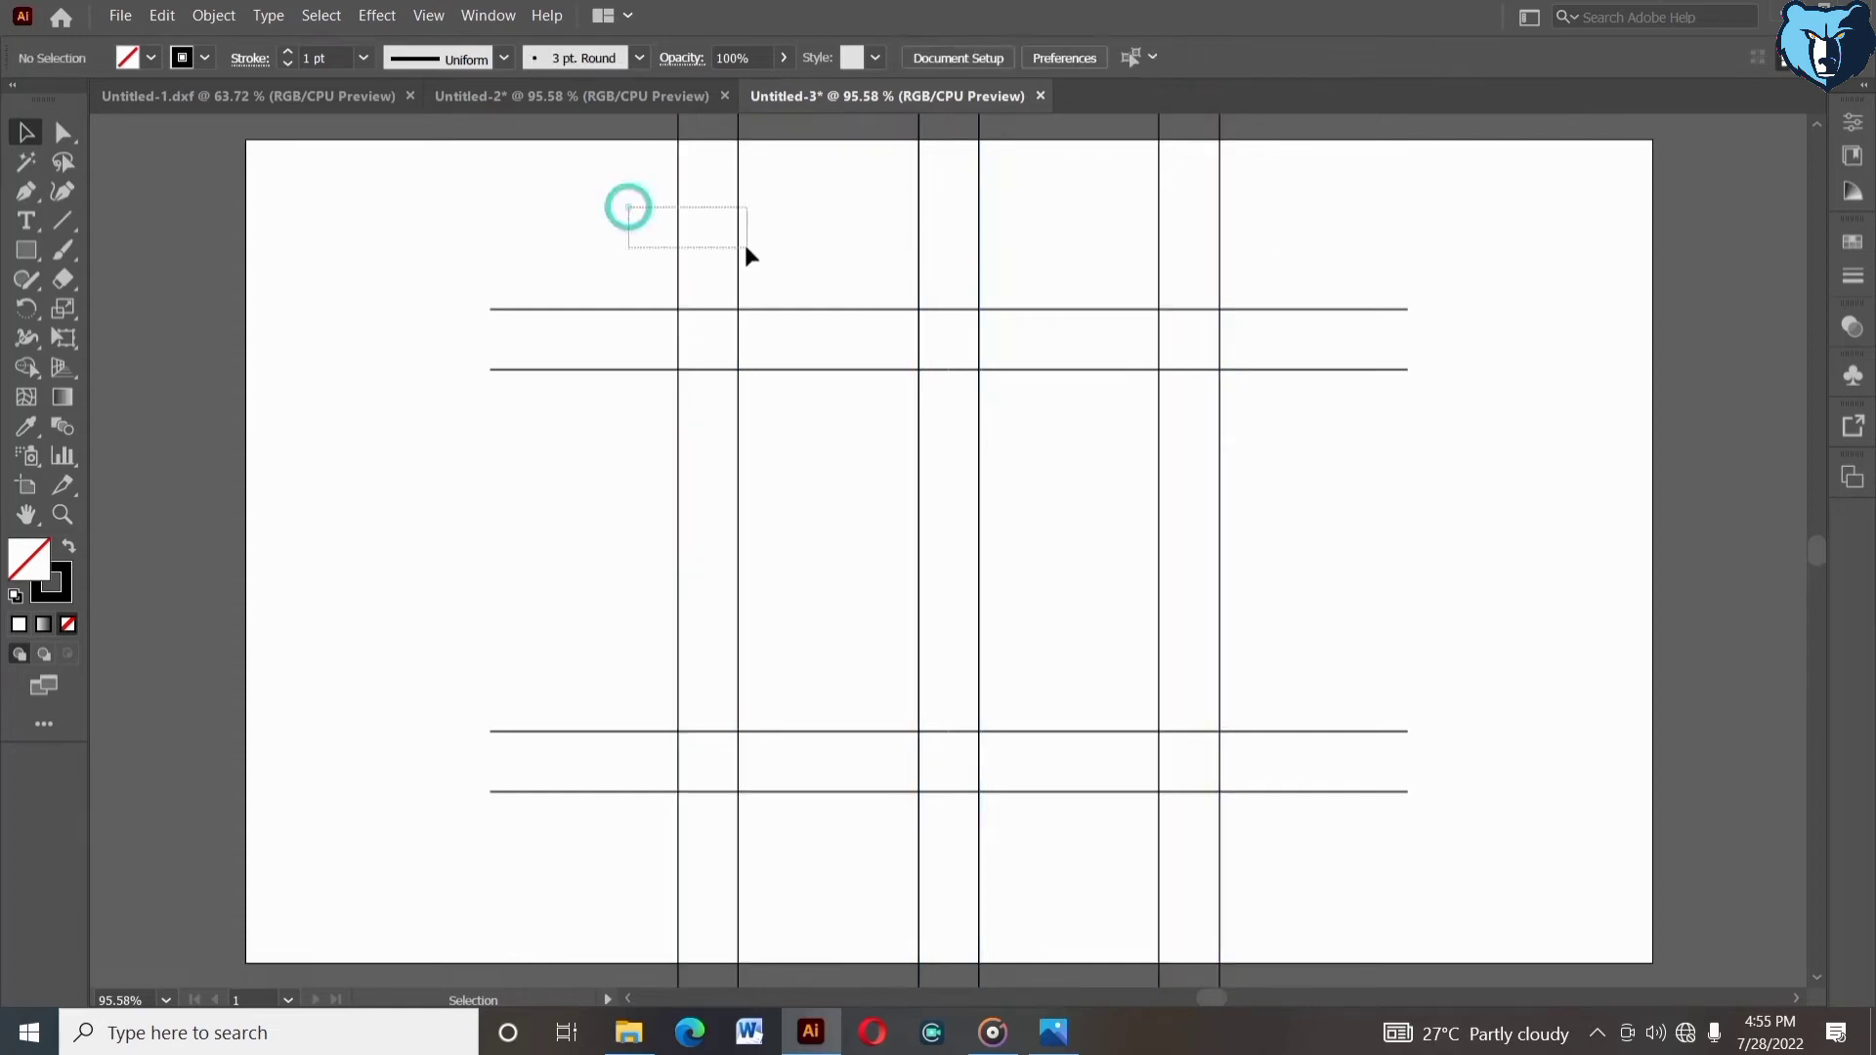
right_click(761, 237)
left_click(821, 408)
left_click(1182, 254)
left_click_drag(1122, 250, 1270, 207)
right_click(1288, 204)
left_click(1344, 334)
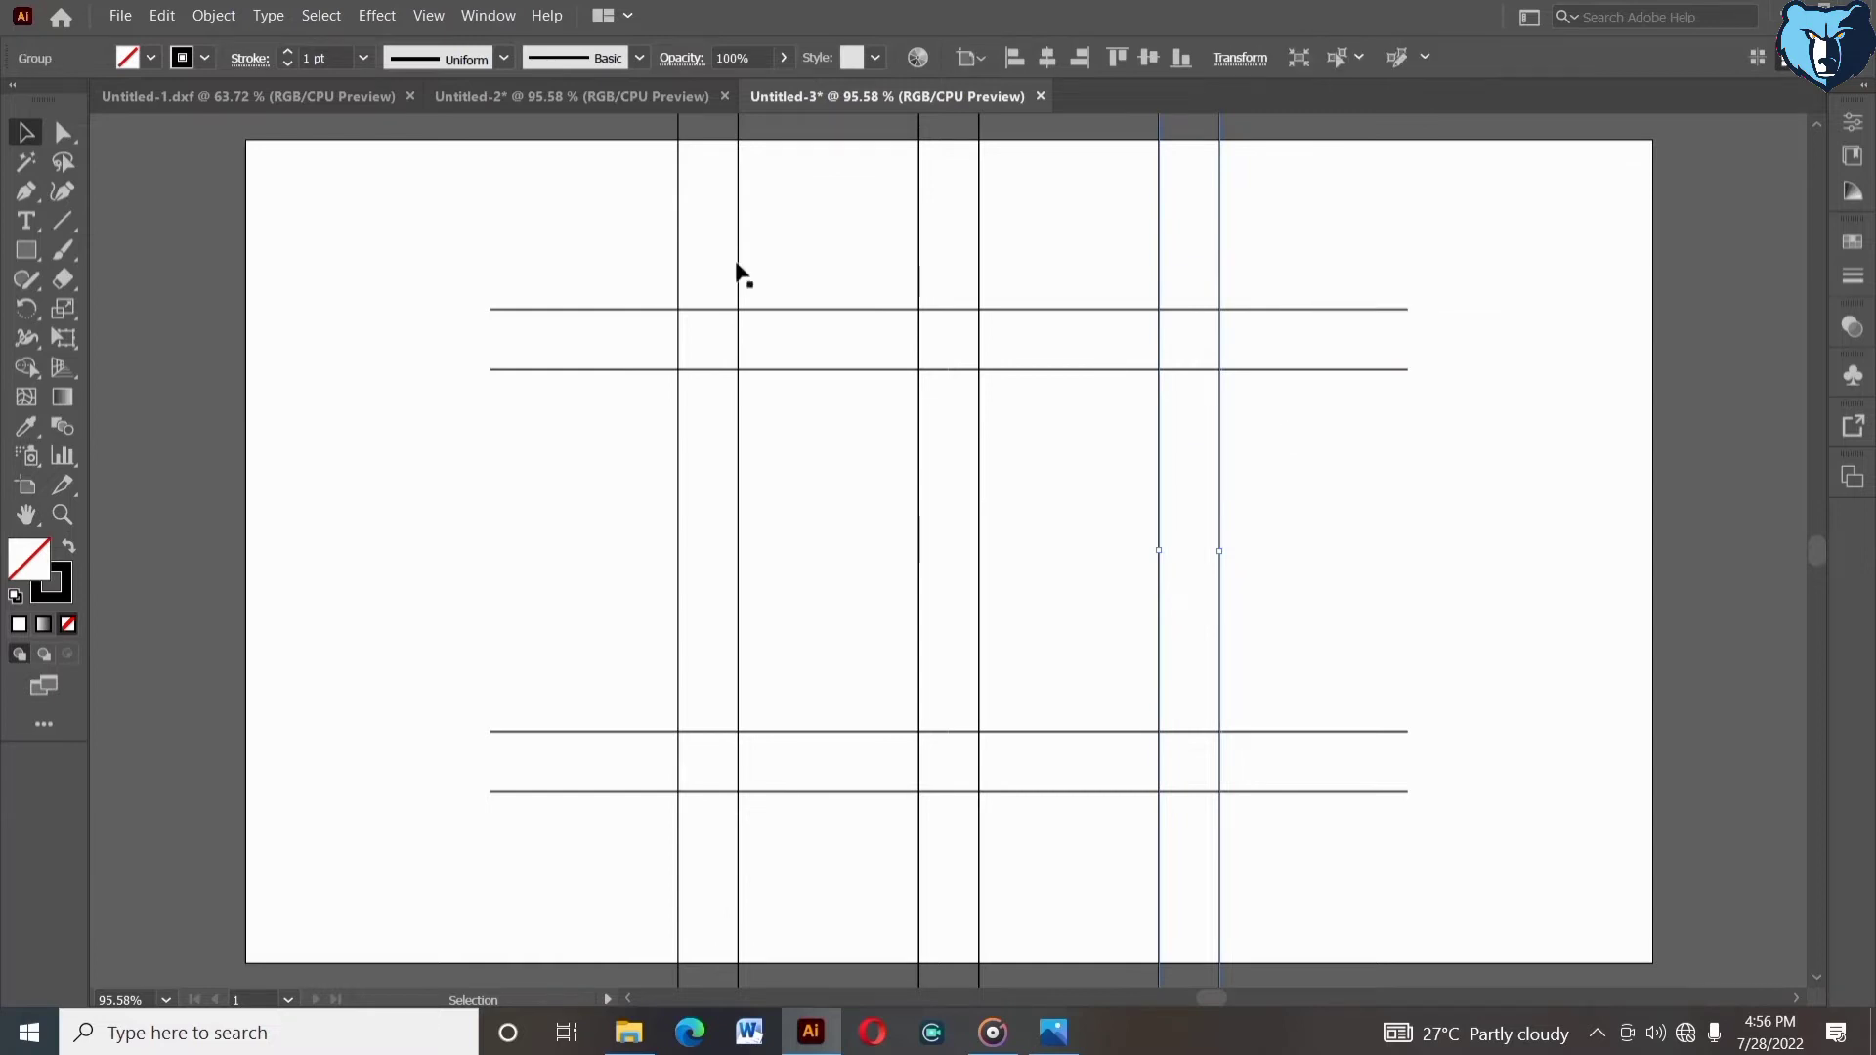
- Add a vertical line just left of the right-hand pair and ungroup the resulting pair
mouse_move(1160, 492)
left_mouse_down()
mouse_move(1098, 492)
mouse_move(1166, 518)
left_mouse_up()
left_click(1345, 537)
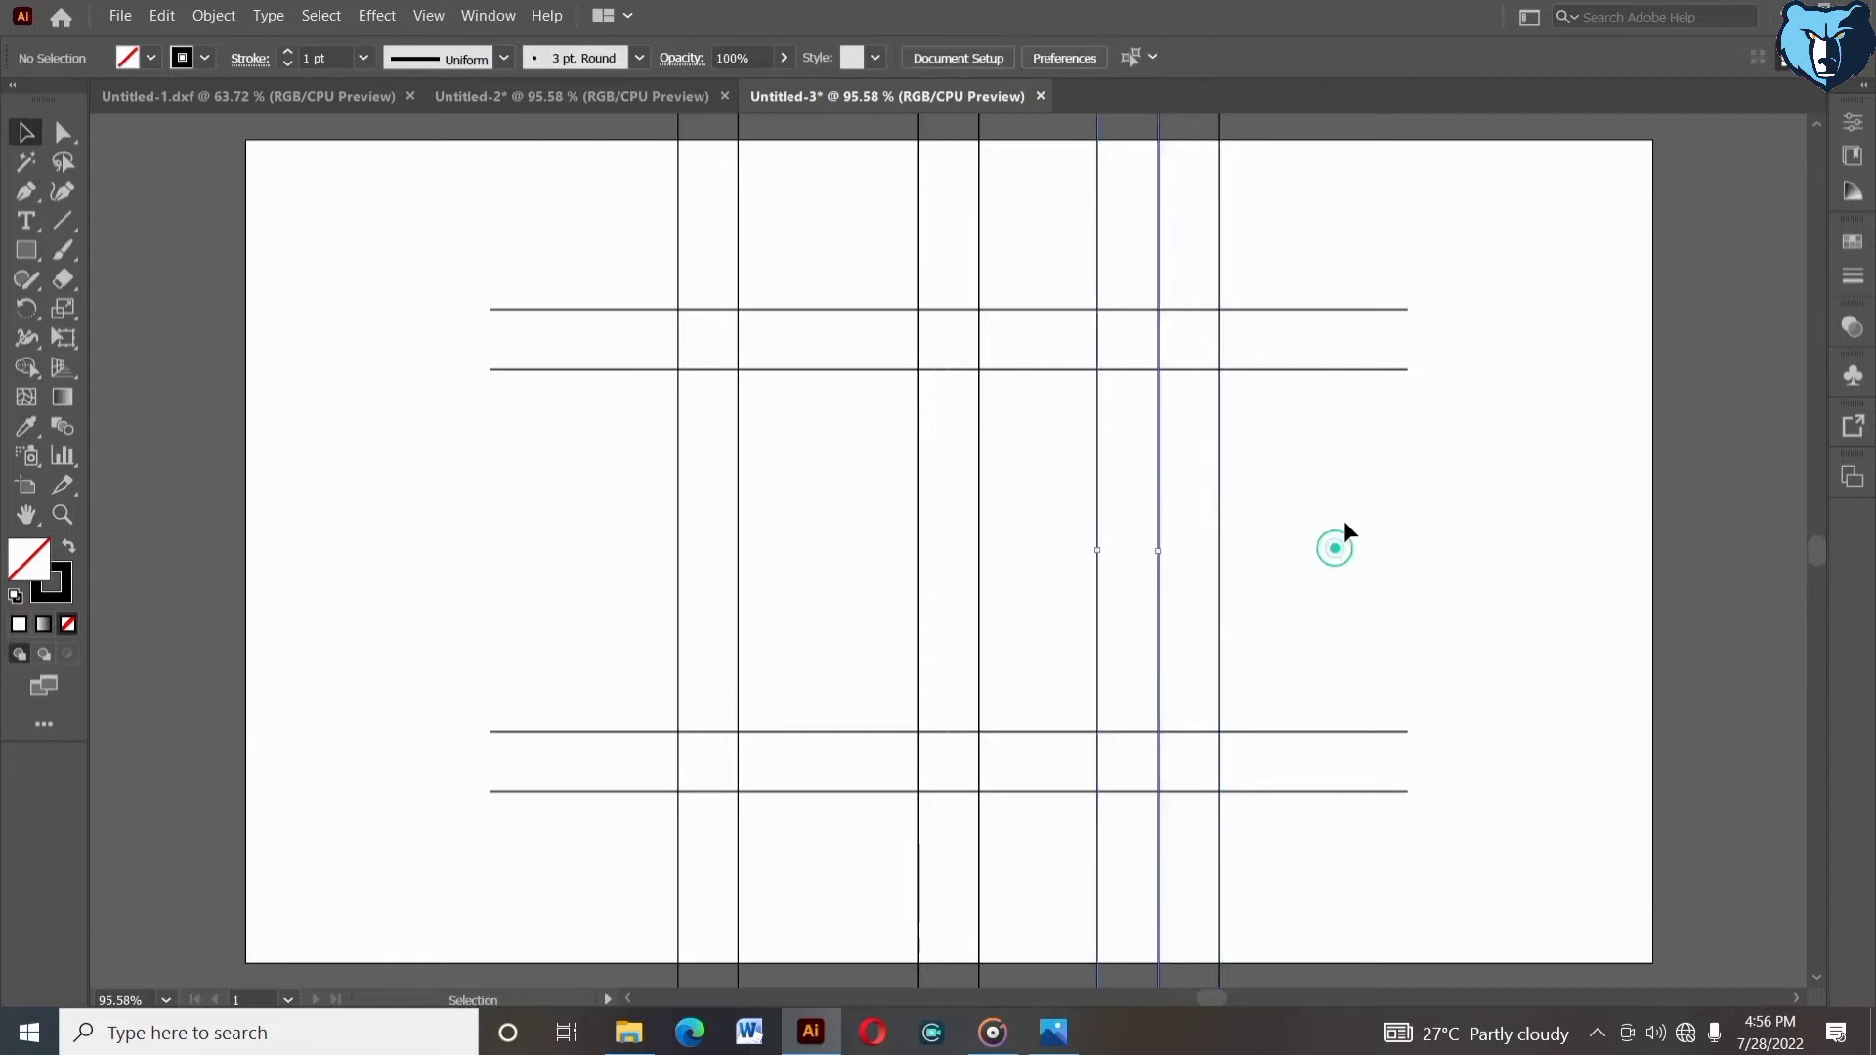
right_click(1156, 521)
left_click(1317, 664)
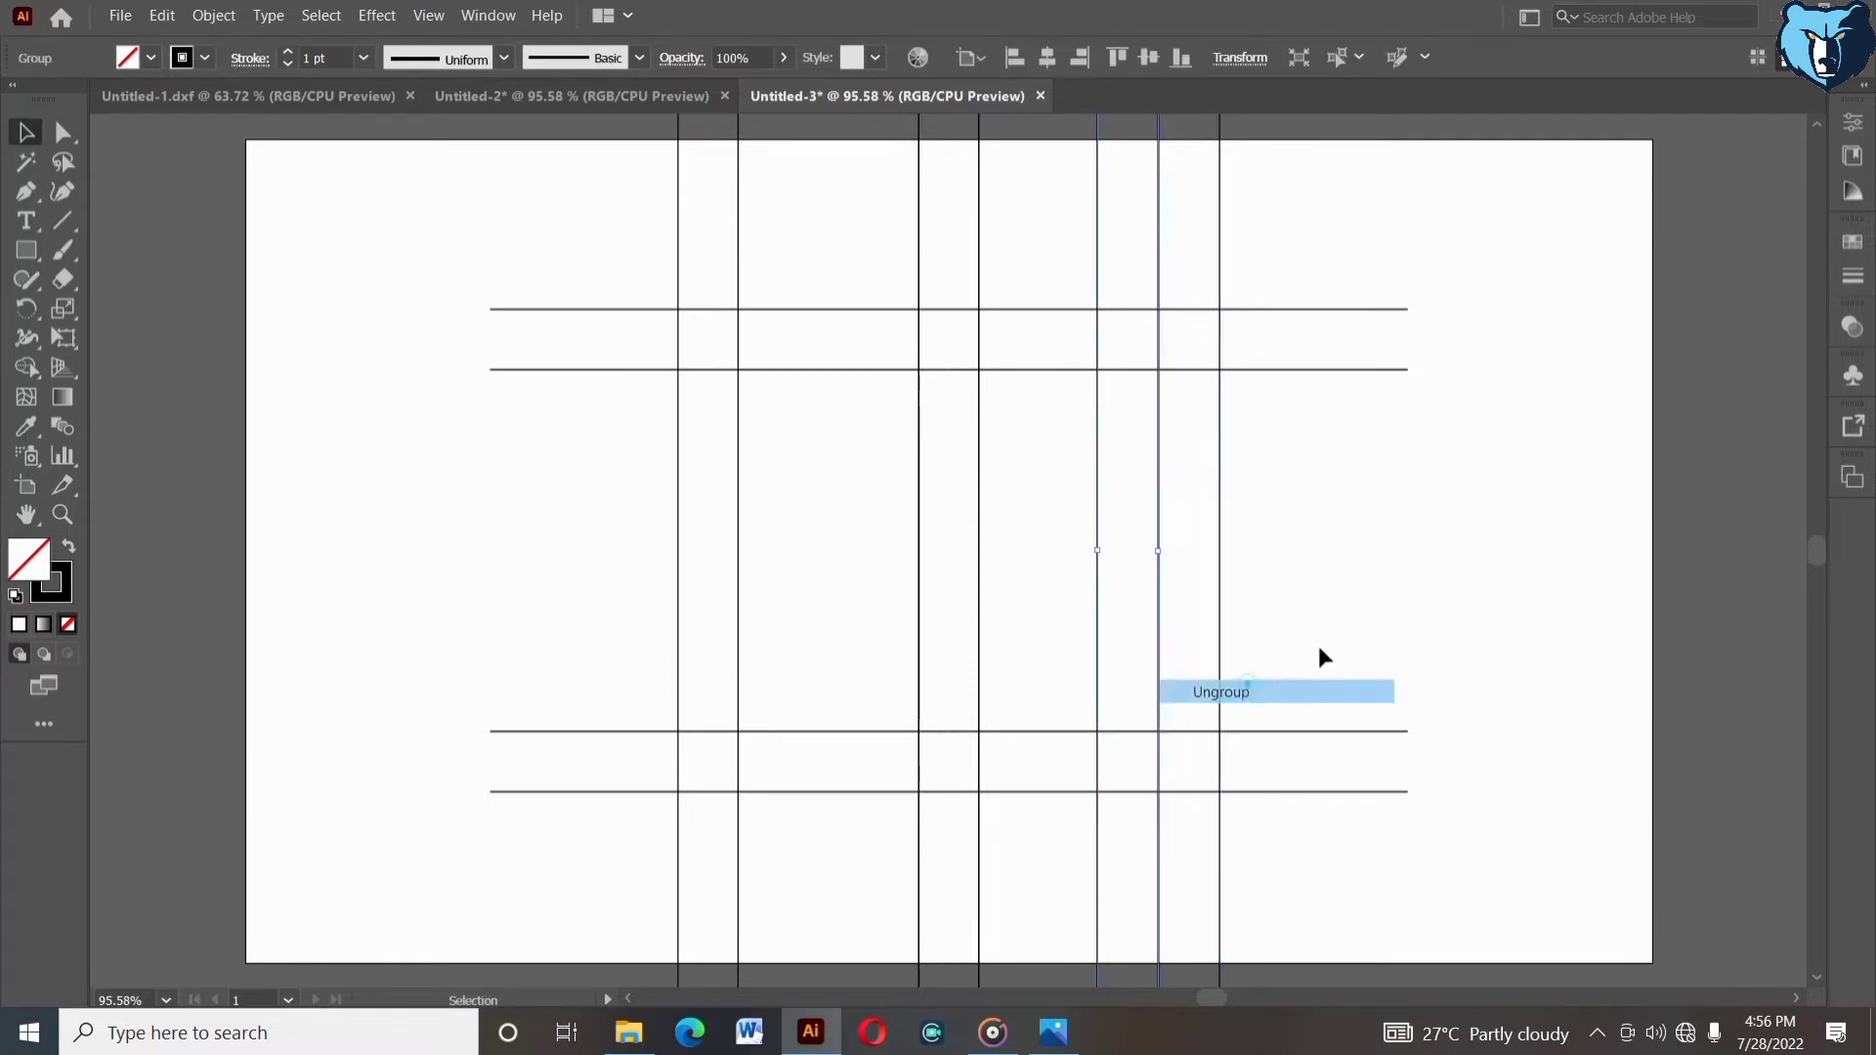
- Duplicate a vertical line pair about 20 mm to the left and repeat the transform four more times
left_click(1159, 558)
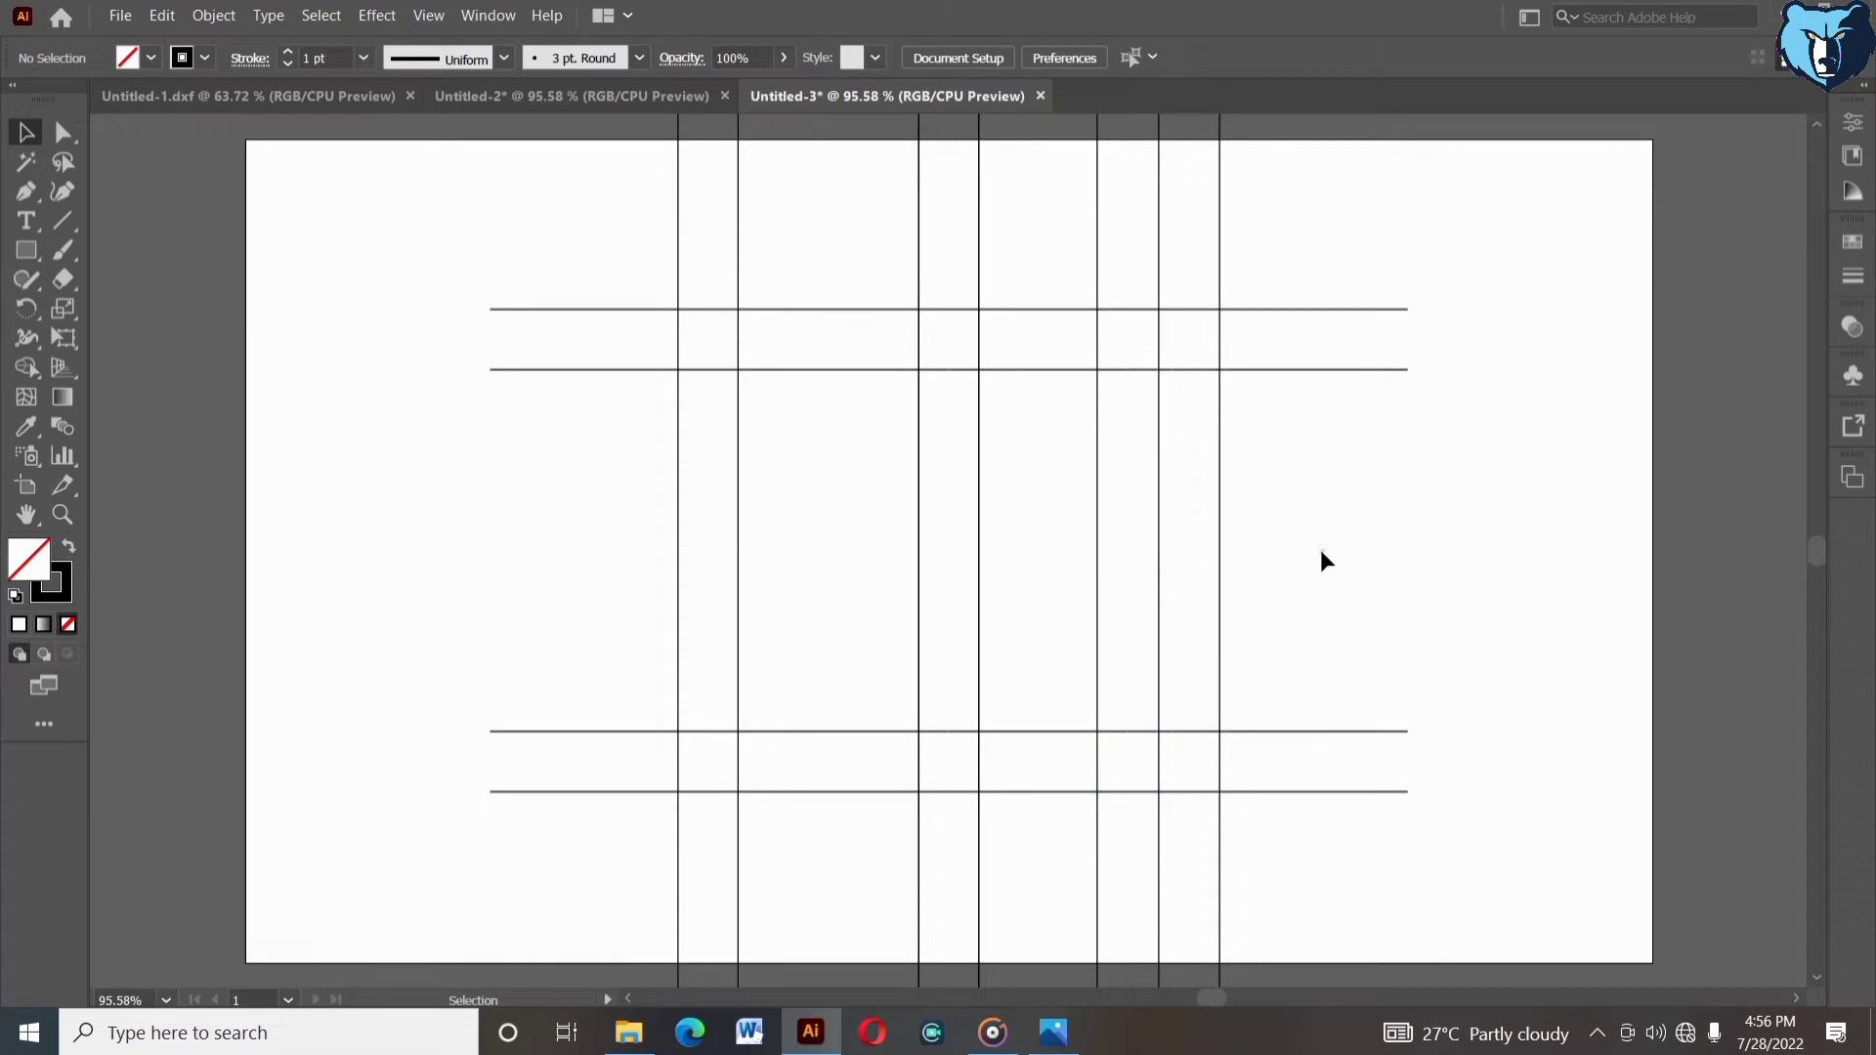
left_click_drag(593, 423, 793, 537)
left_click(544, 518)
left_click_drag(687, 501, 609, 511)
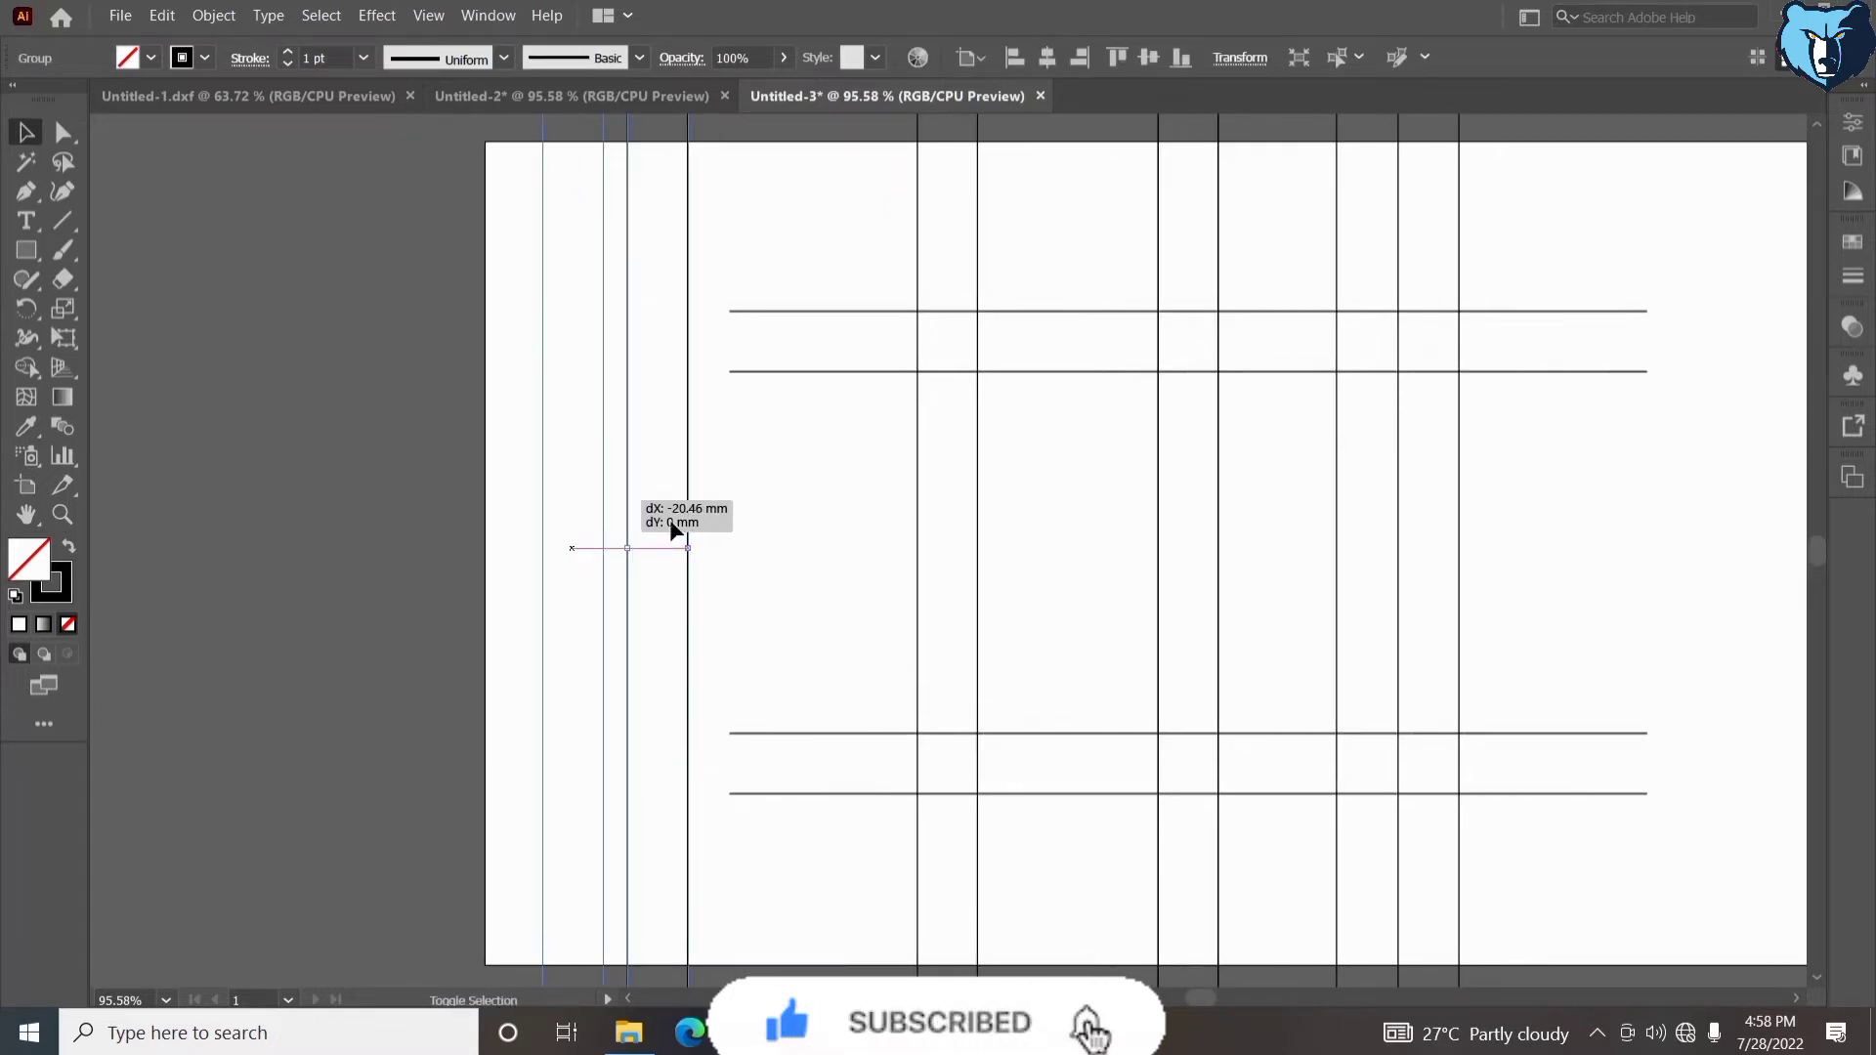
key("ctrl+d")
key("ctrl+d")
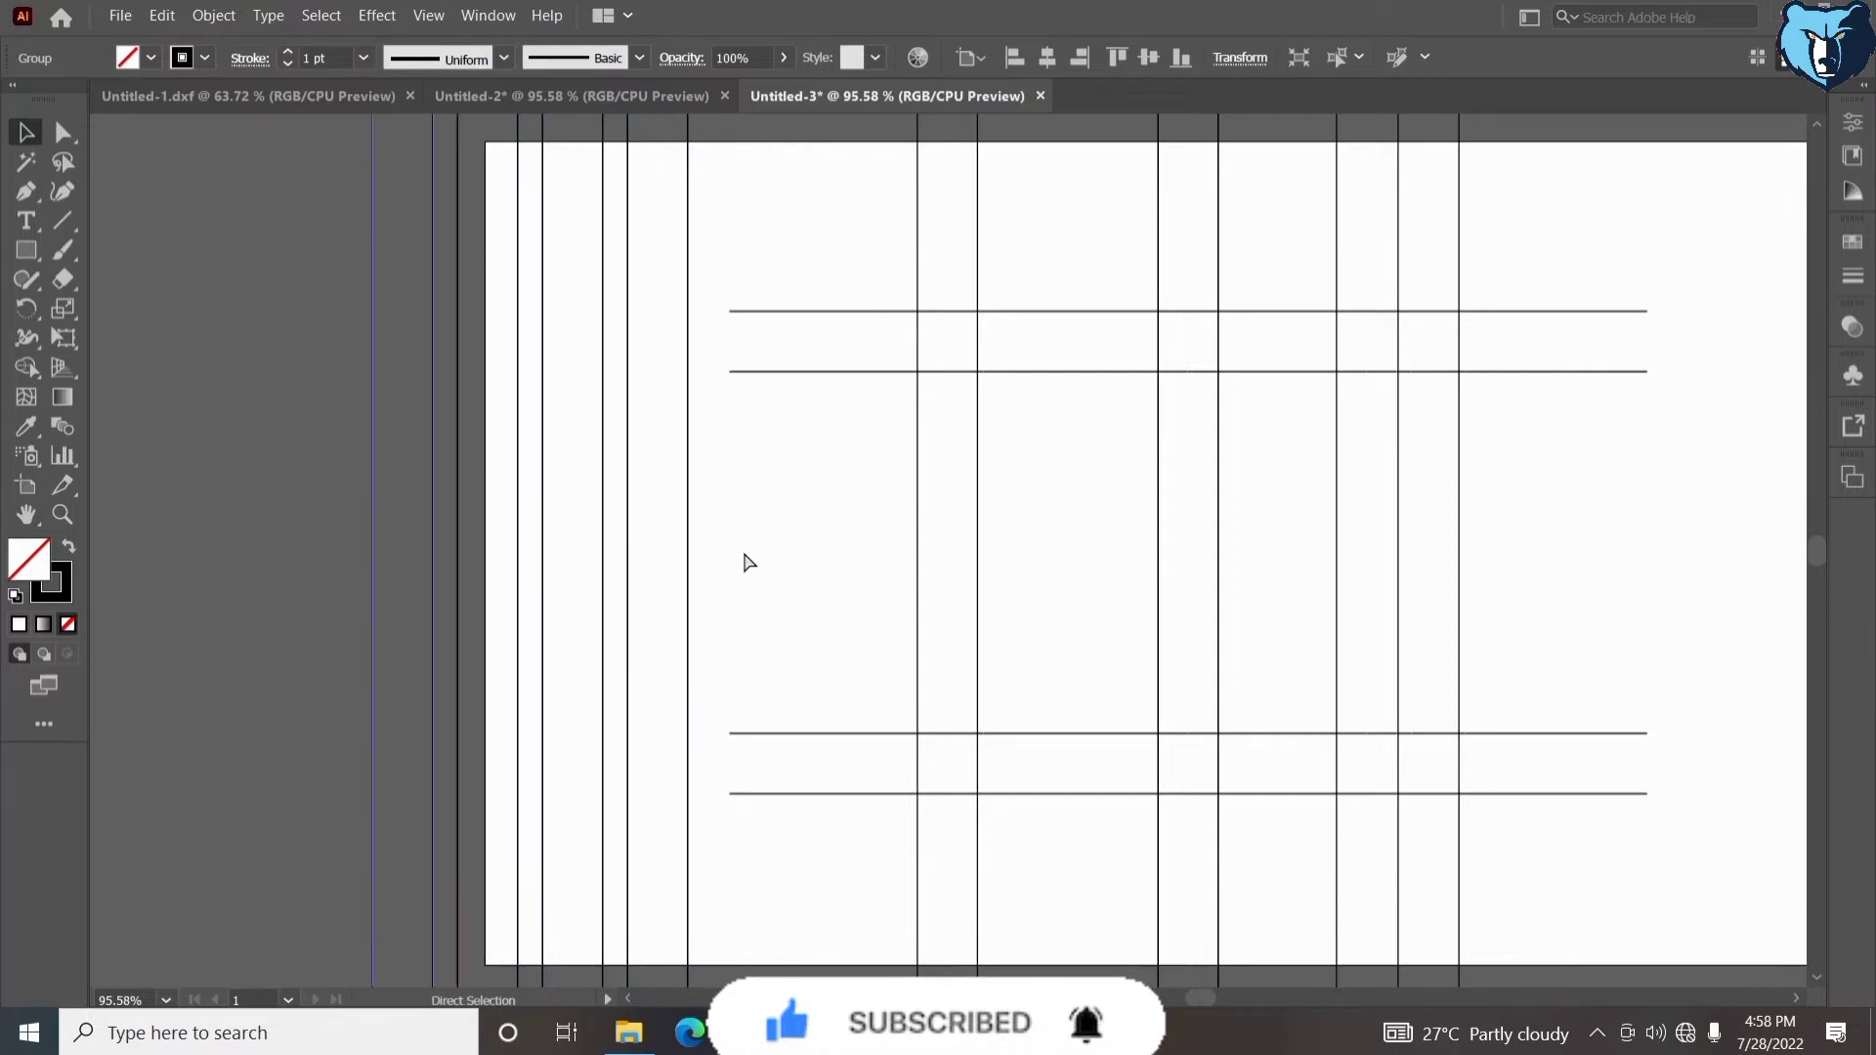
key("ctrl+d")
key("ctrl+d")
left_click(743, 554)
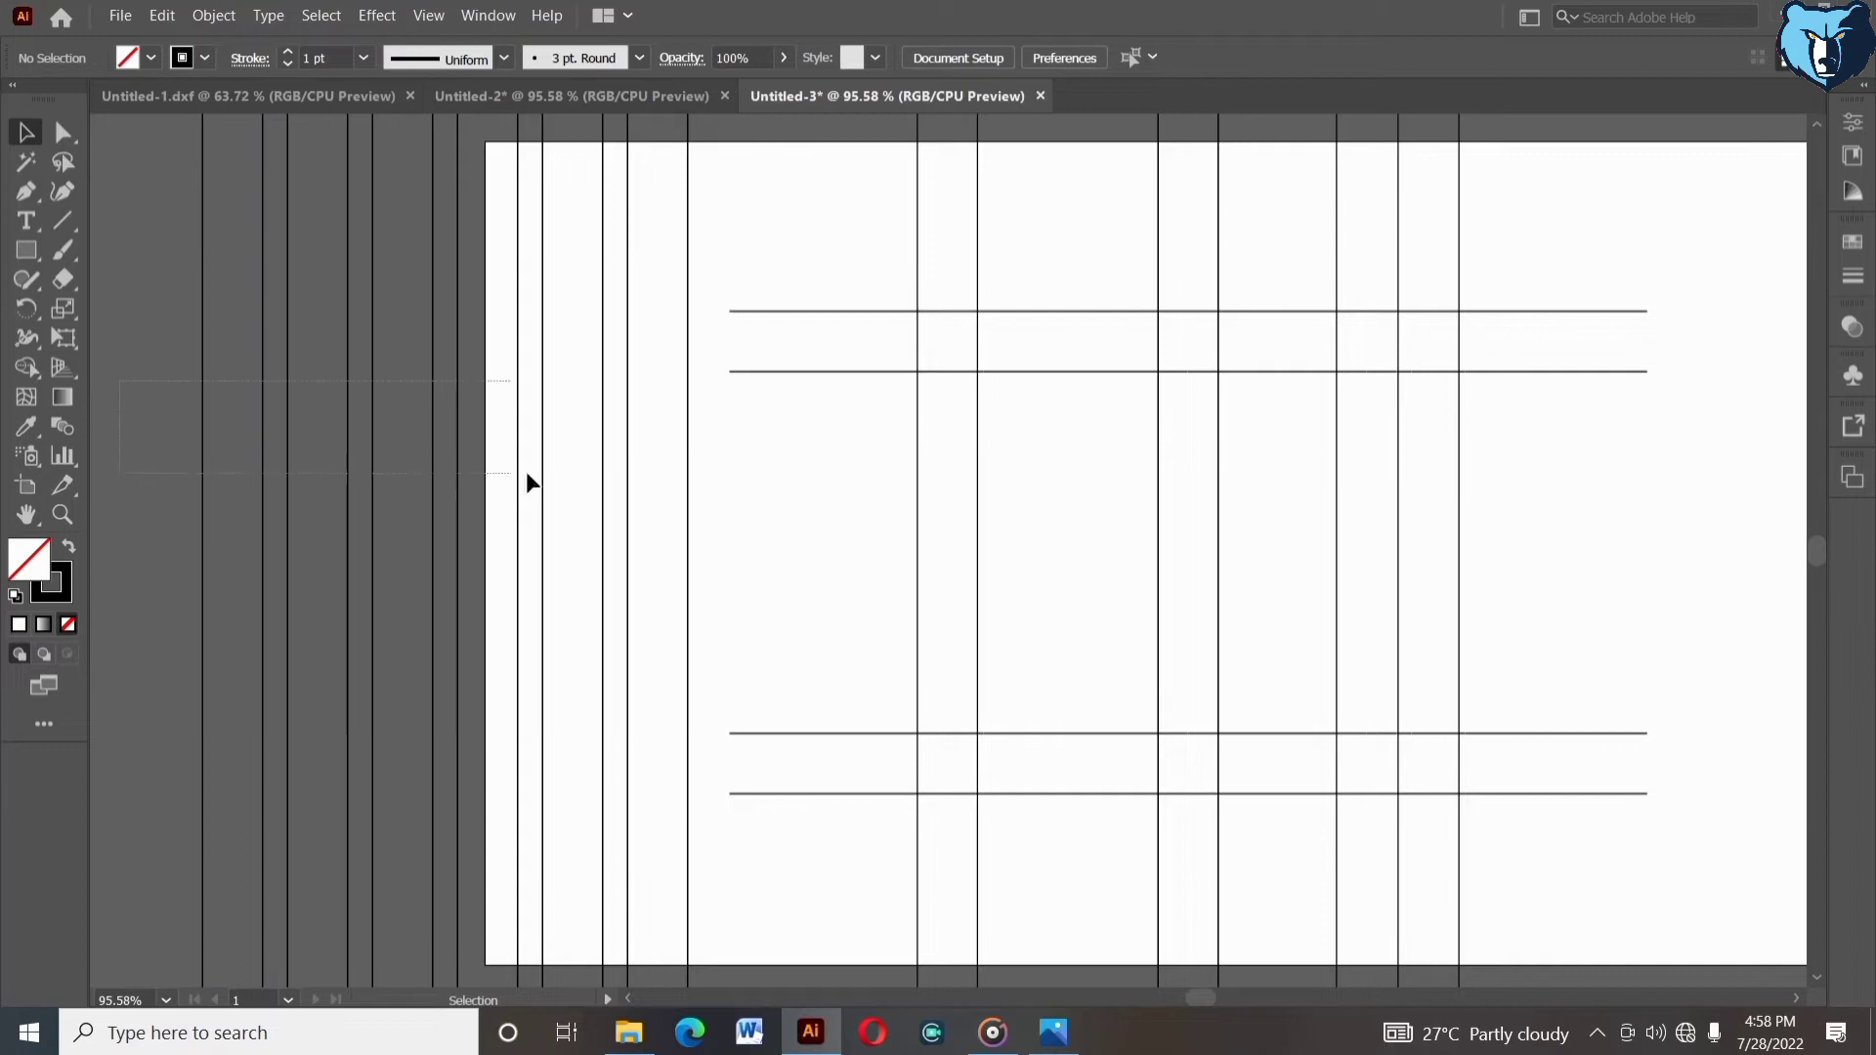
- Group the duplicated vertical lines on the left side
left_click_drag(703, 506, 706, 506)
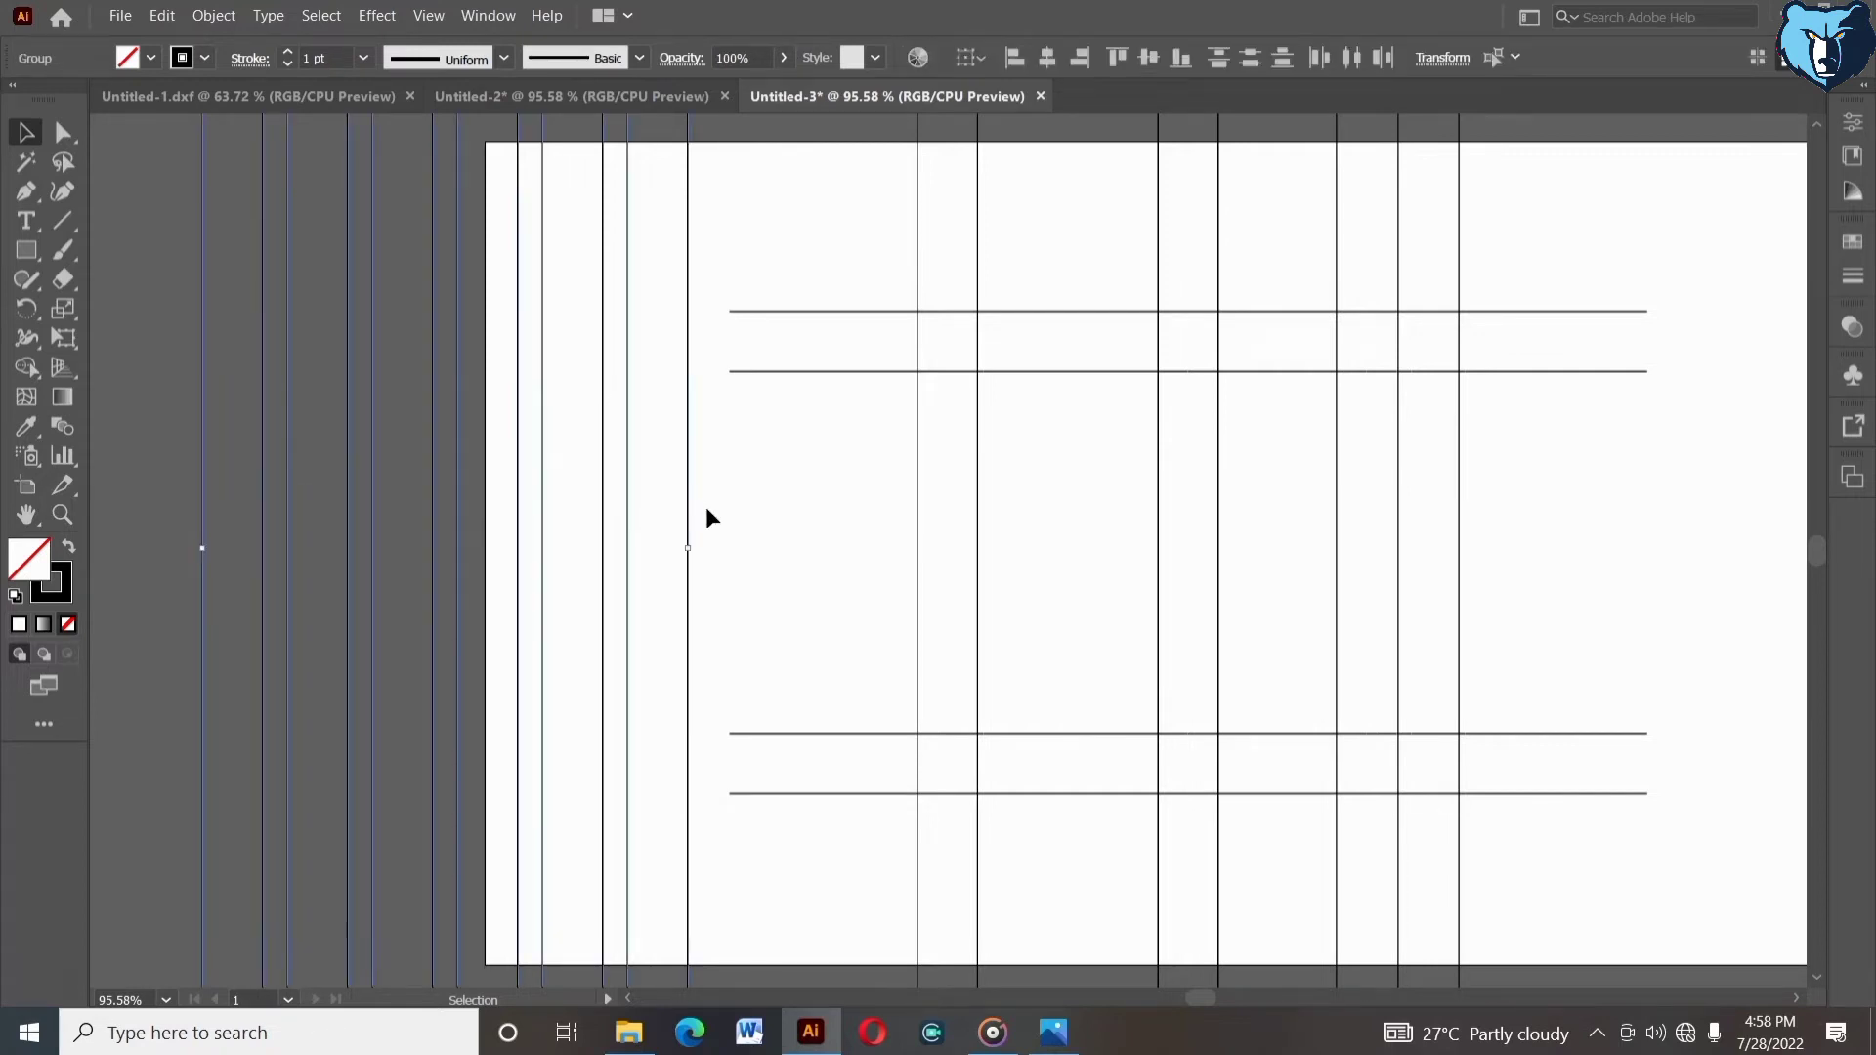
right_click(706, 506)
left_click(767, 665)
- Rotate the group of duplicated lines by 45°
right_click(762, 486)
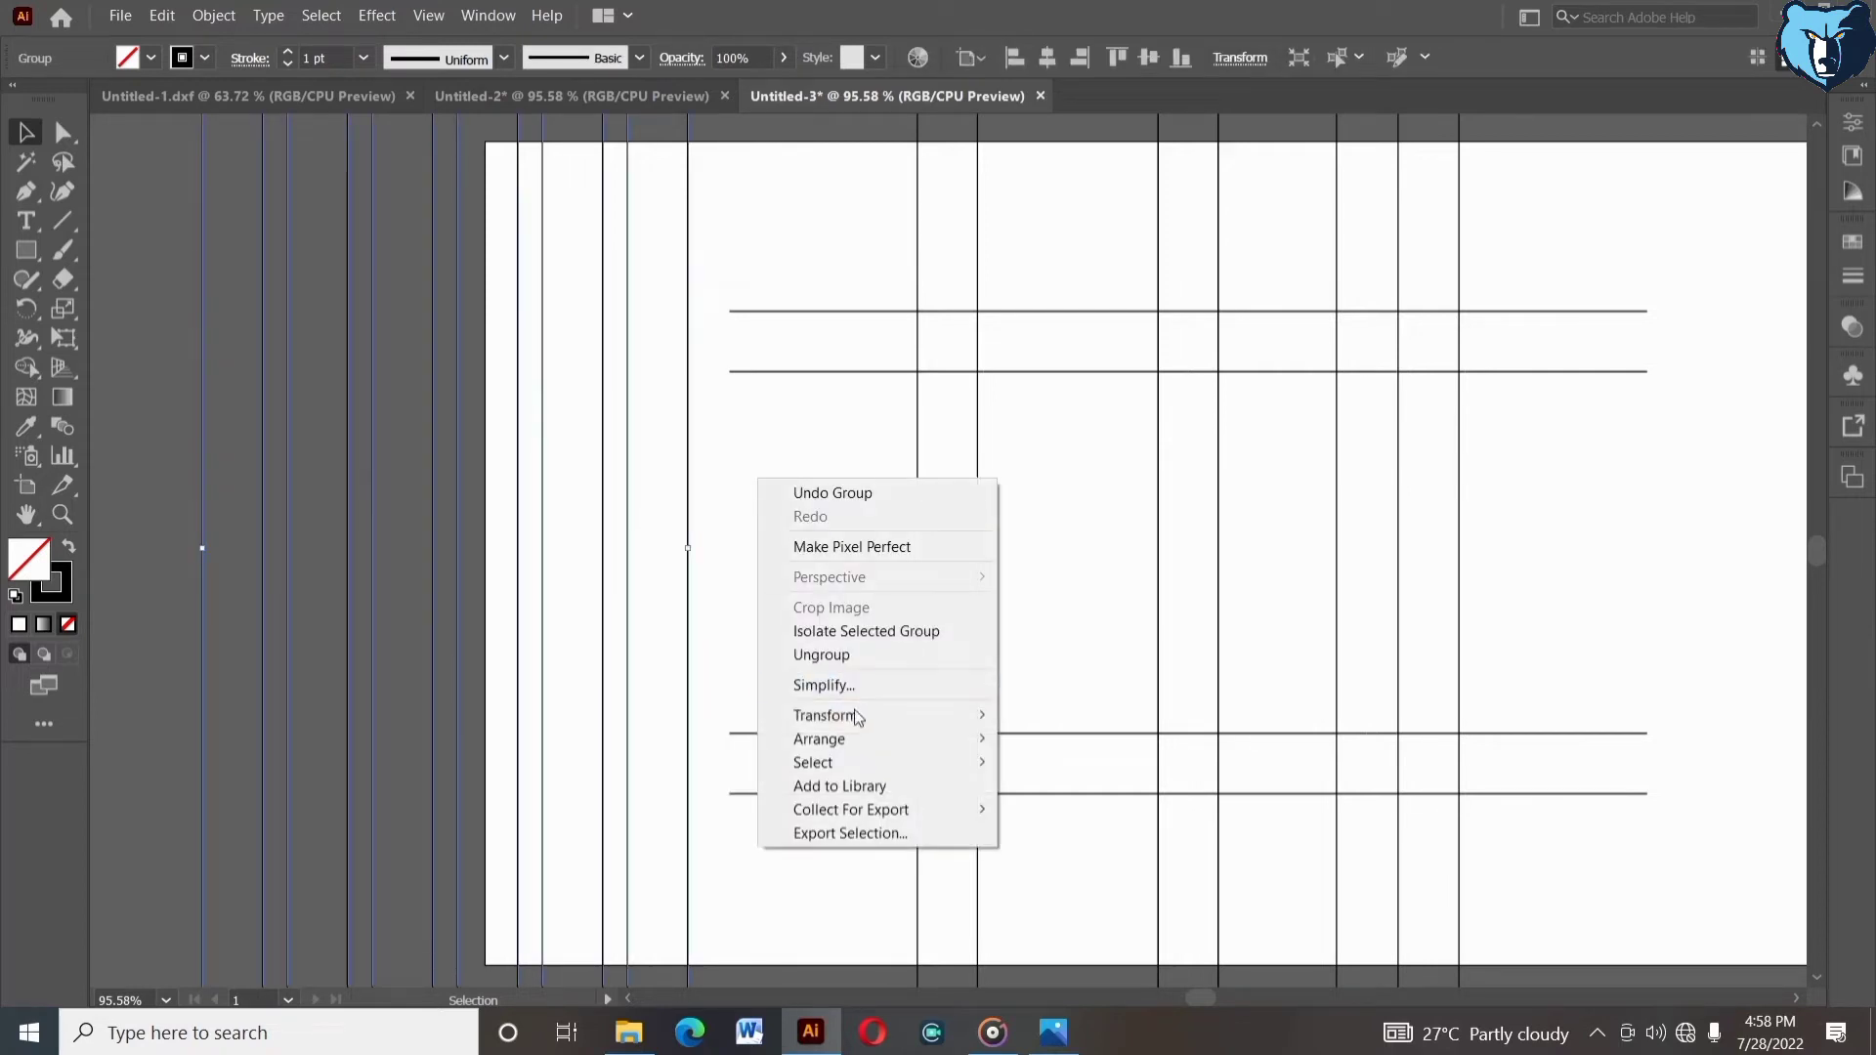
left_click(793, 711)
left_click(1094, 766)
key("Up")
key("Up")
key("Up")
key("Up")
key("Up")
key("Up")
key("Up")
key("Up")
key("Up")
key("Up")
key("Up")
key("Up")
key("Up")
key("Up")
key("Up")
key("Up")
key("Up")
key("Up")
key("Up")
key("Up")
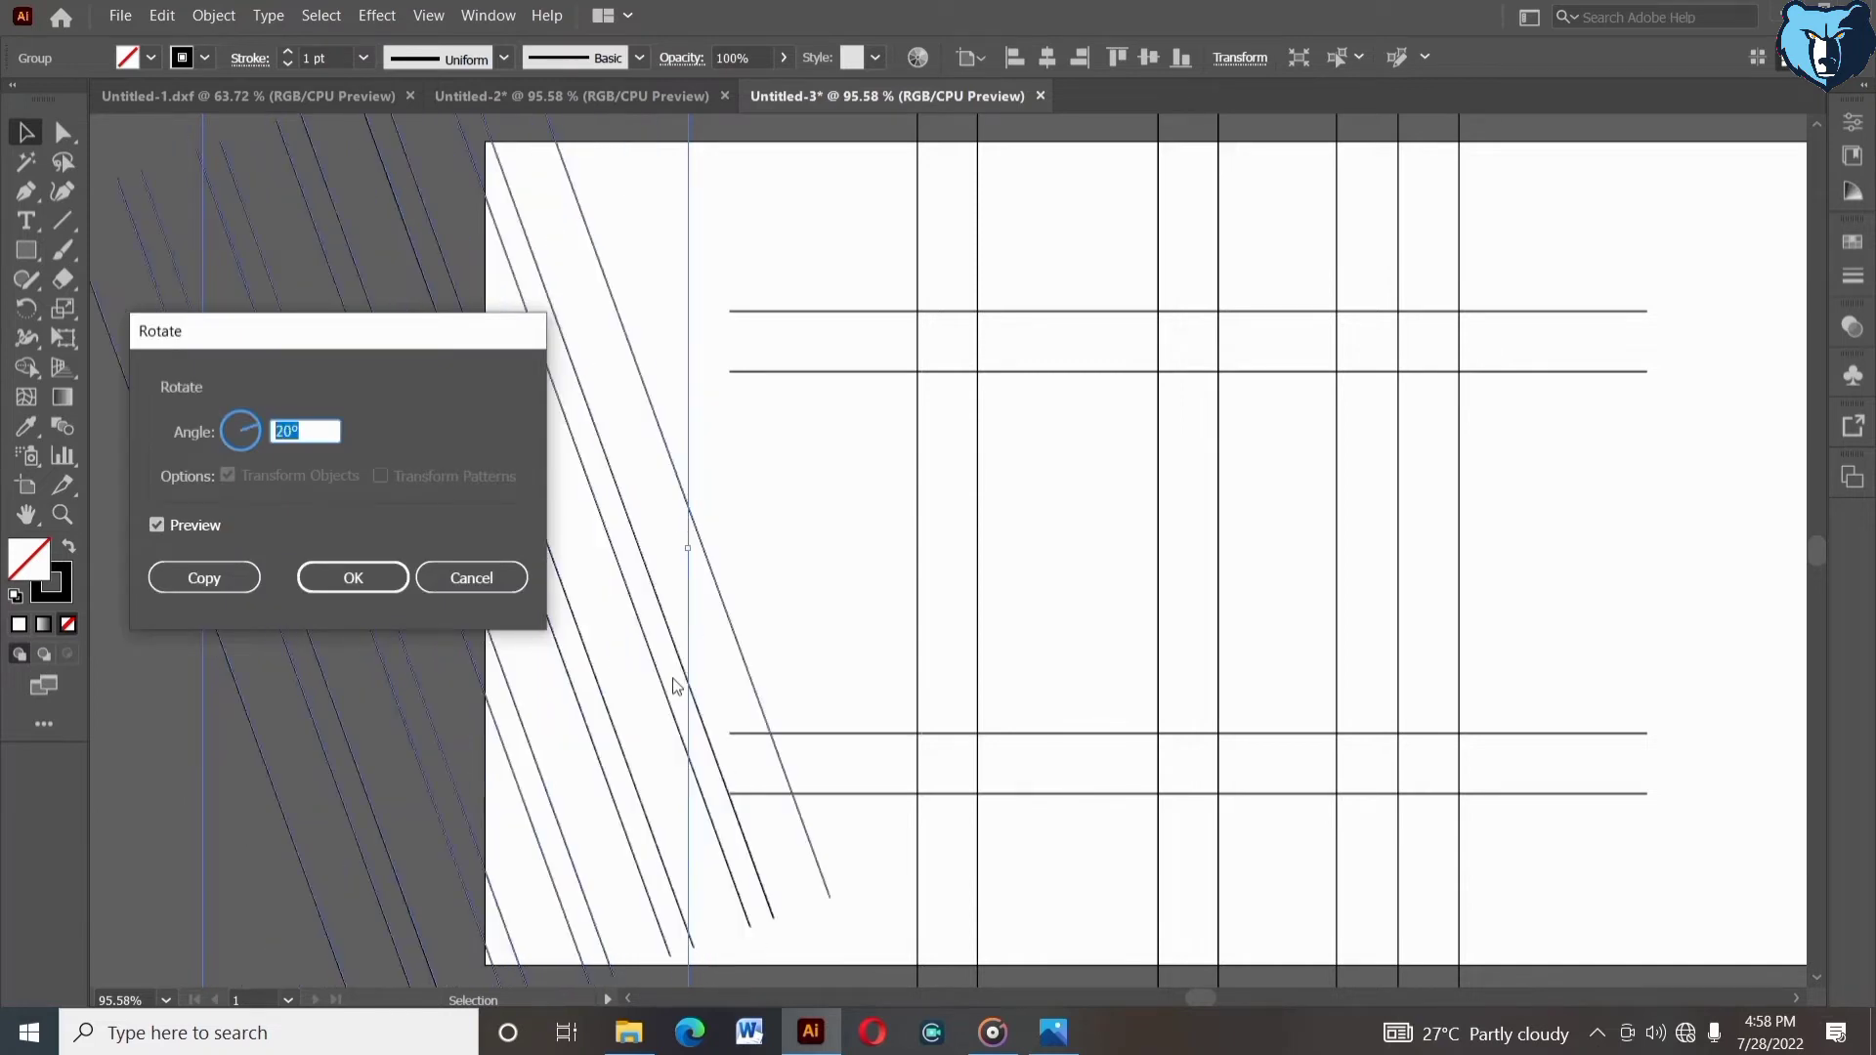
key("Up")
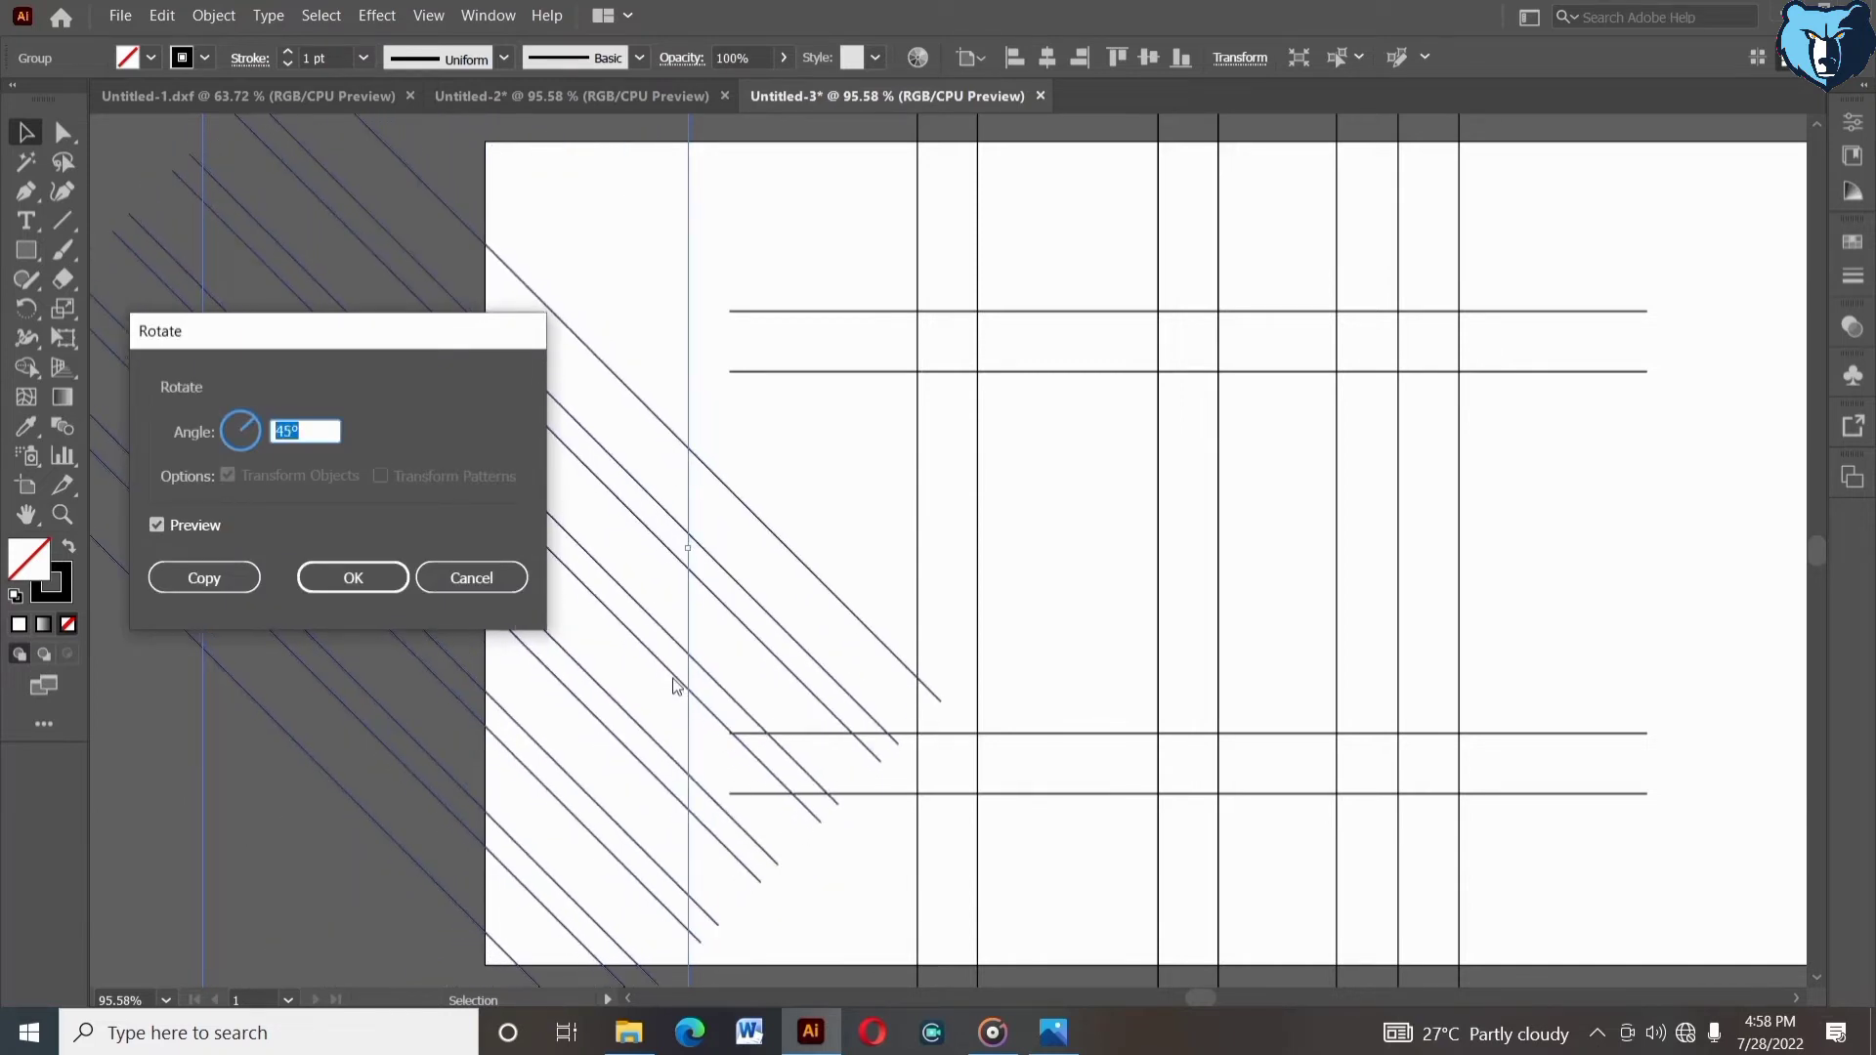
key("Return")
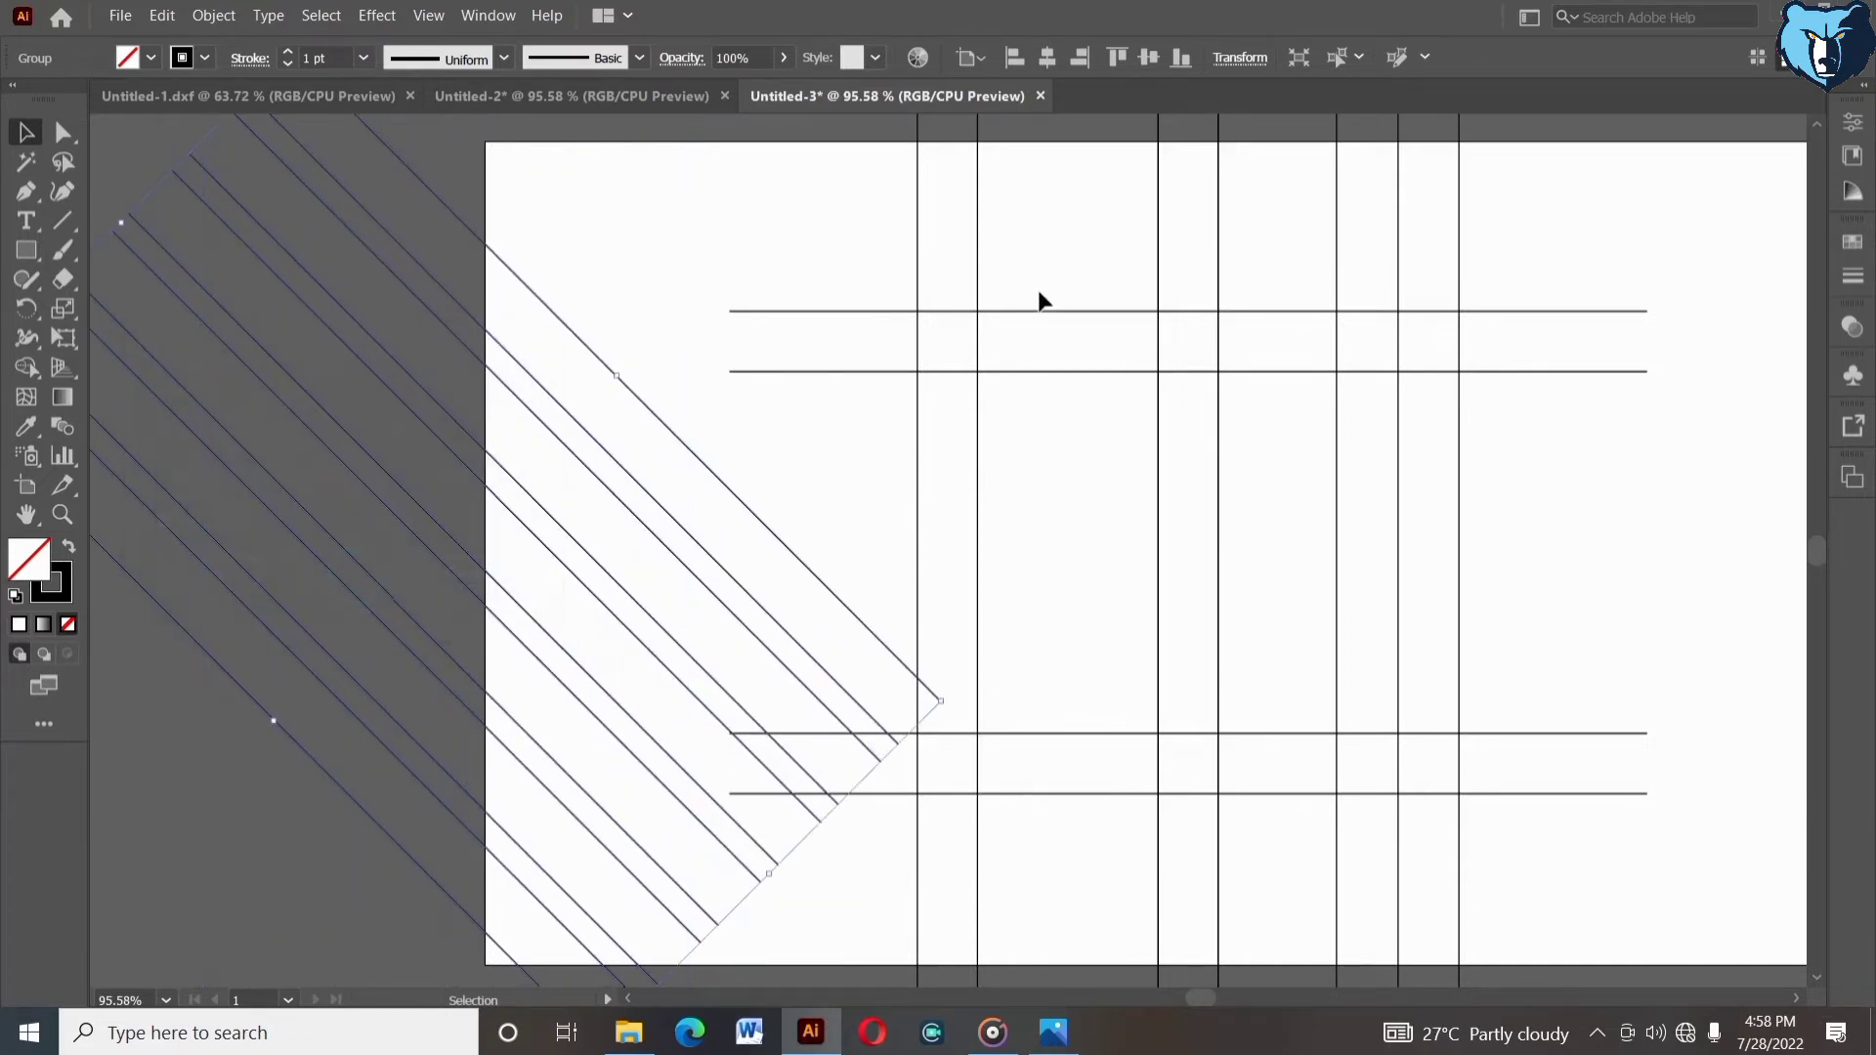
- Group the horizontal lines together with the two outer vertical line pairs
left_click_drag(1022, 260, 1026, 396)
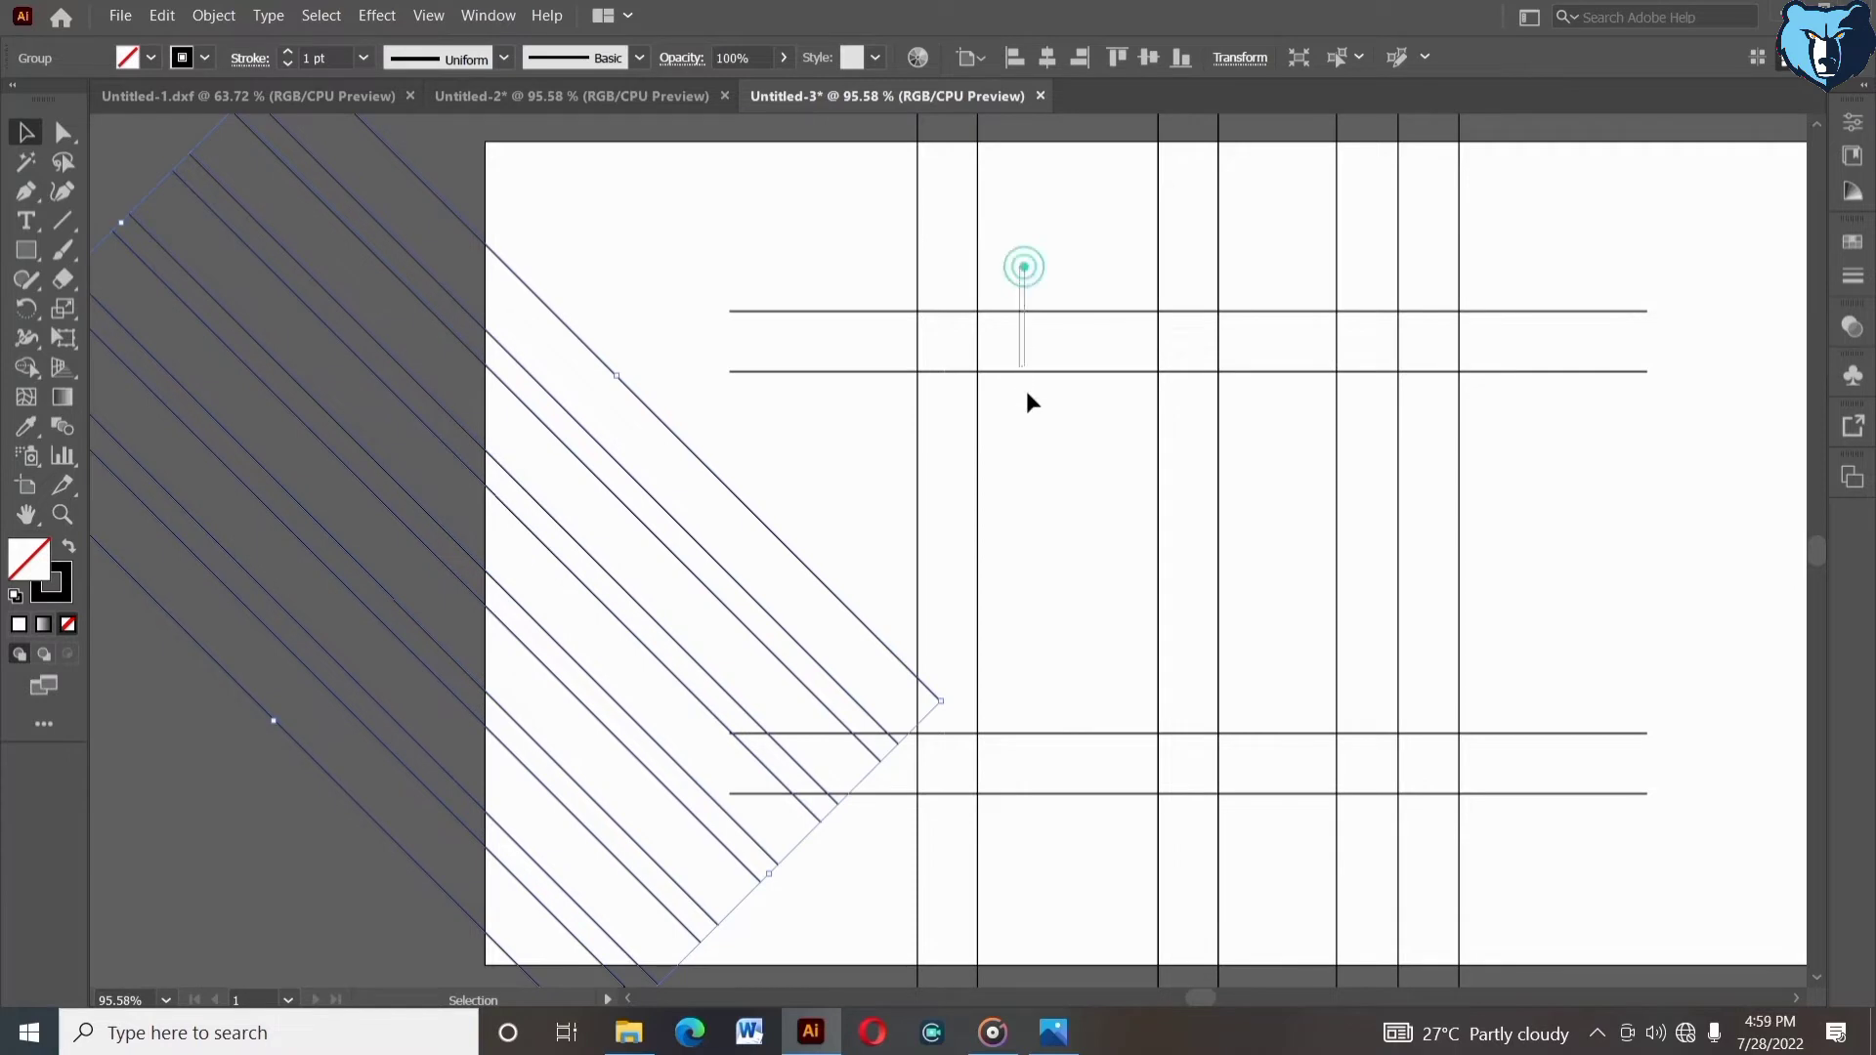
right_click(883, 209)
left_click_drag(852, 219, 1036, 244)
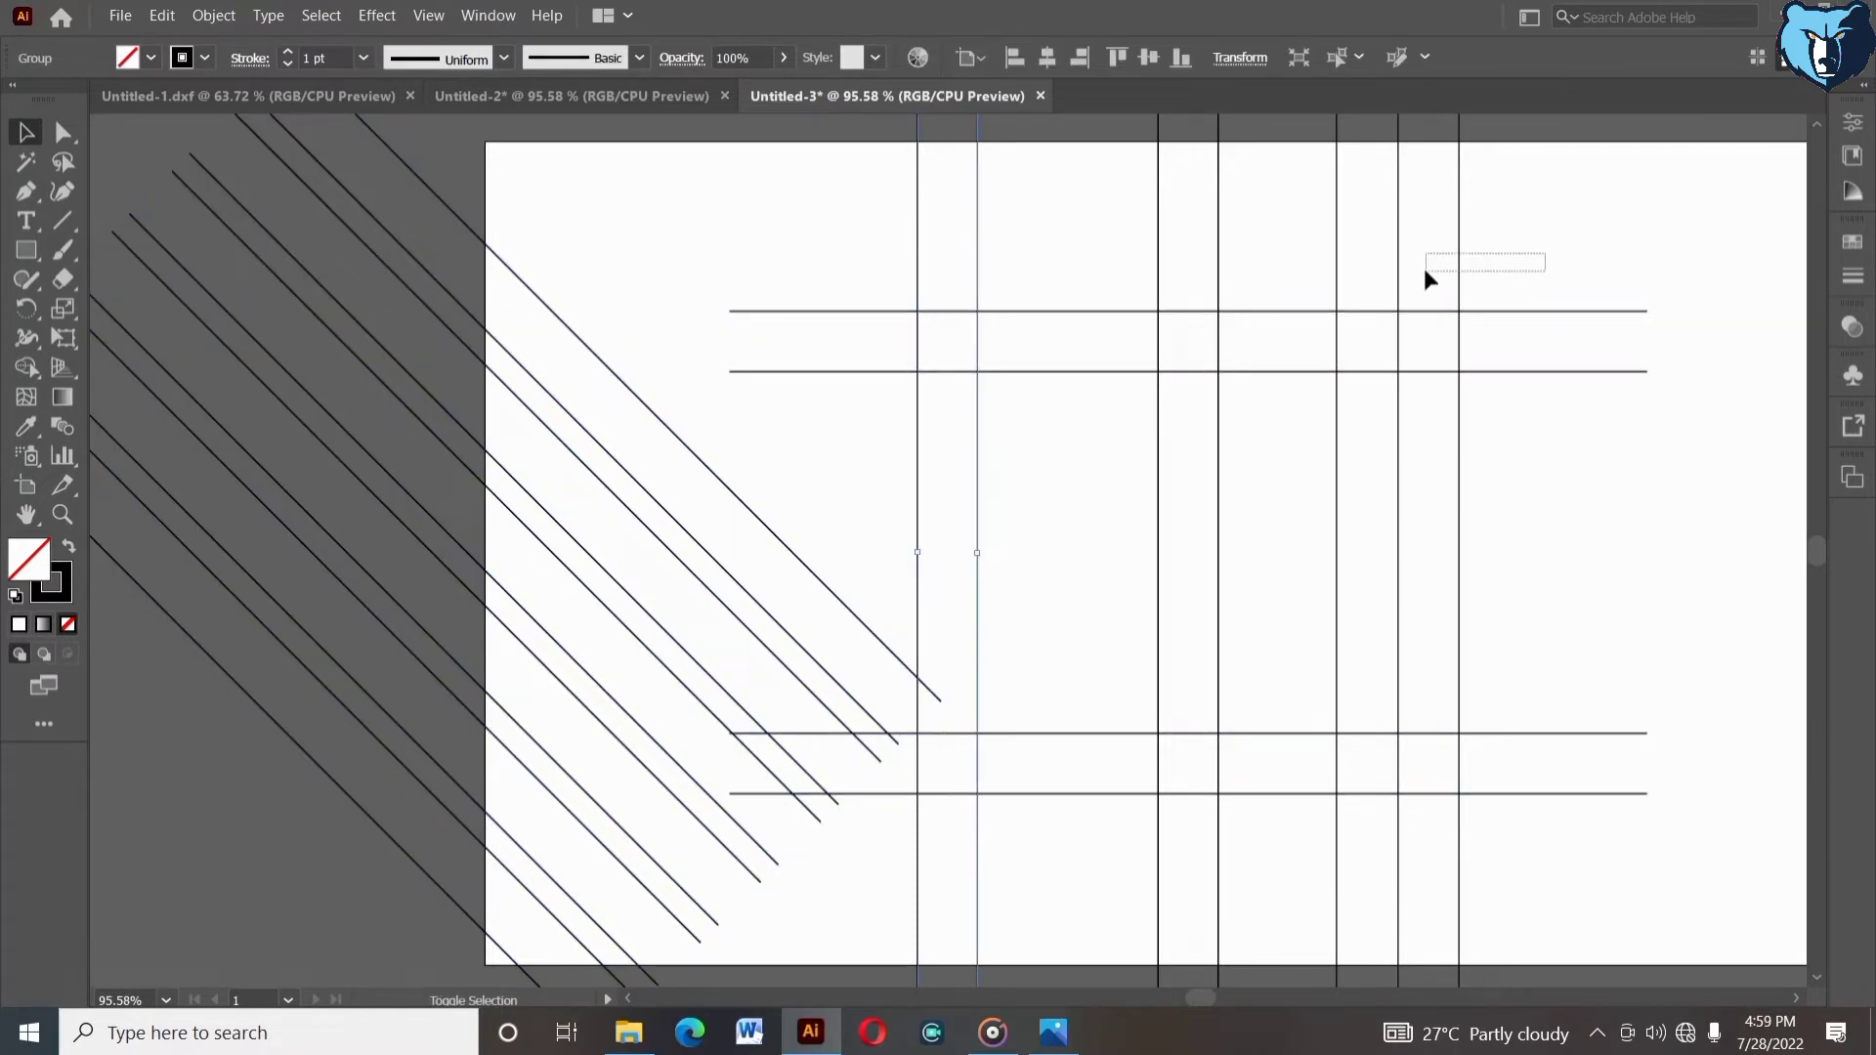
left_click_drag(1425, 272, 1422, 266)
right_click(1423, 266)
left_click(1485, 427)
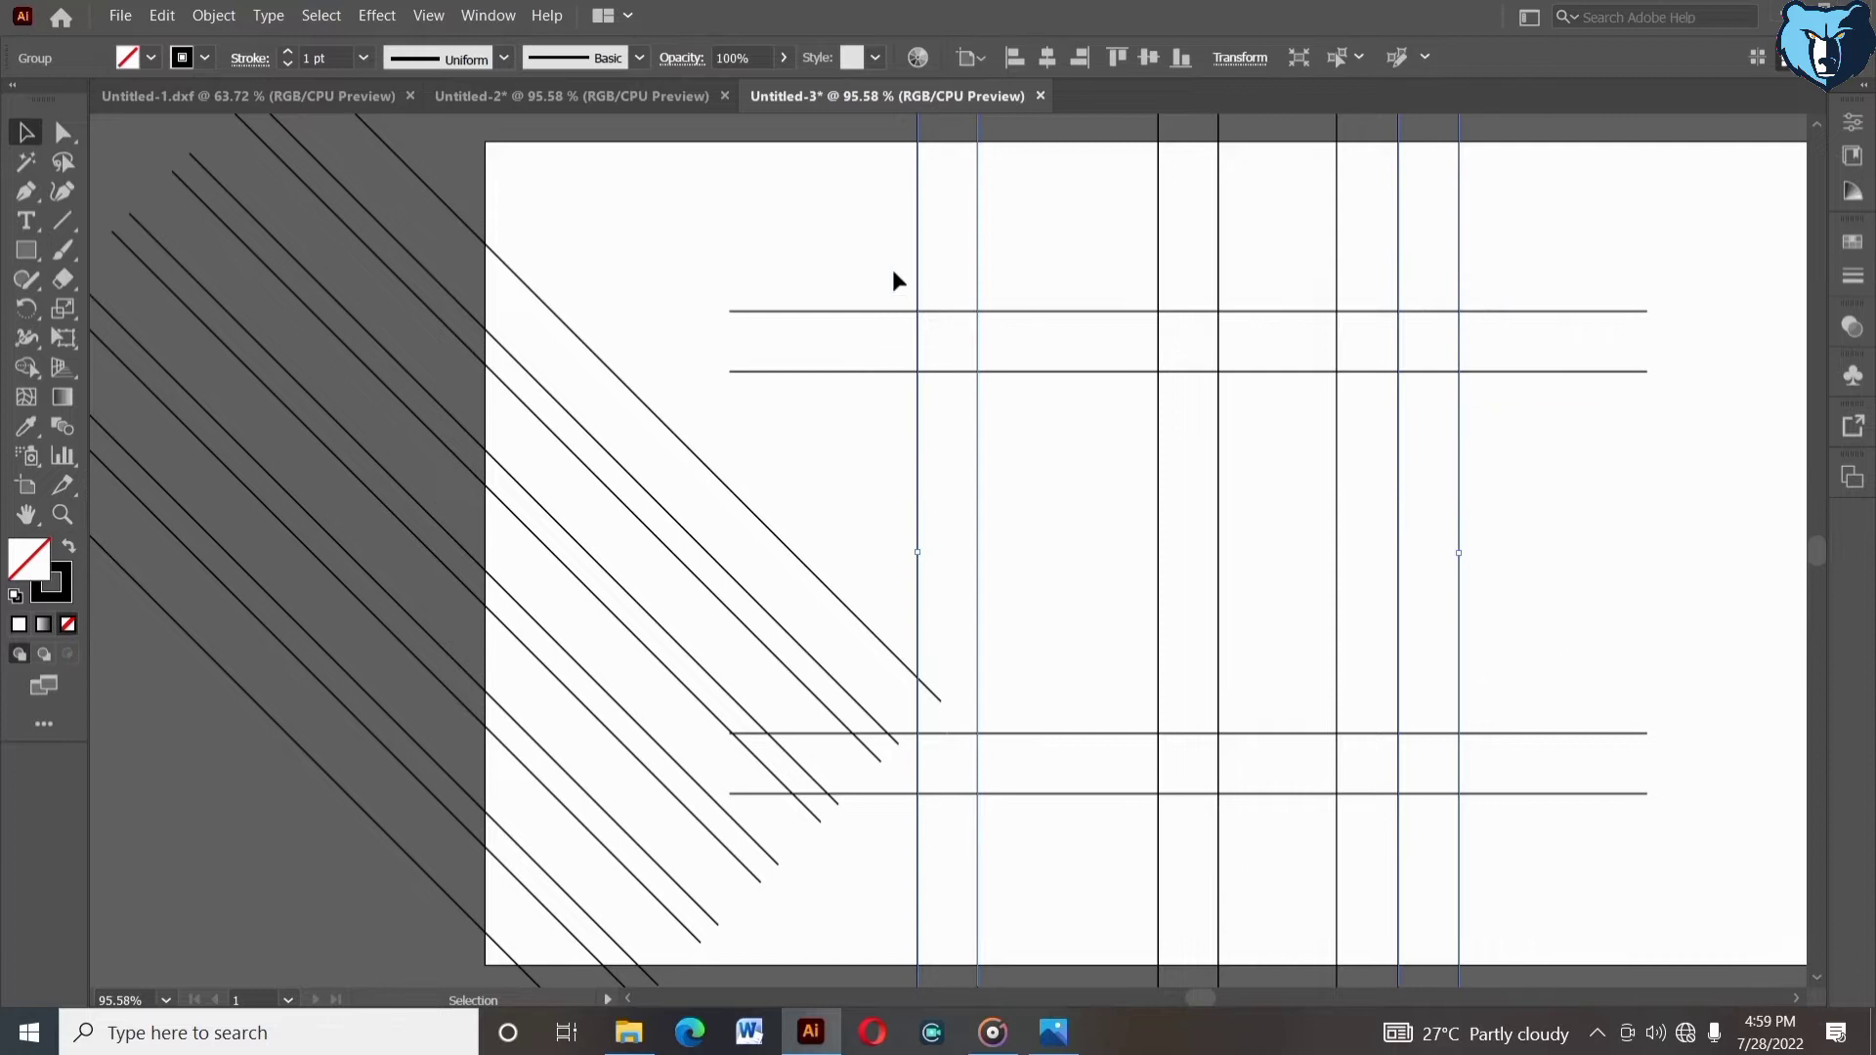
left_click_drag(893, 274, 1034, 413)
right_click(1034, 413)
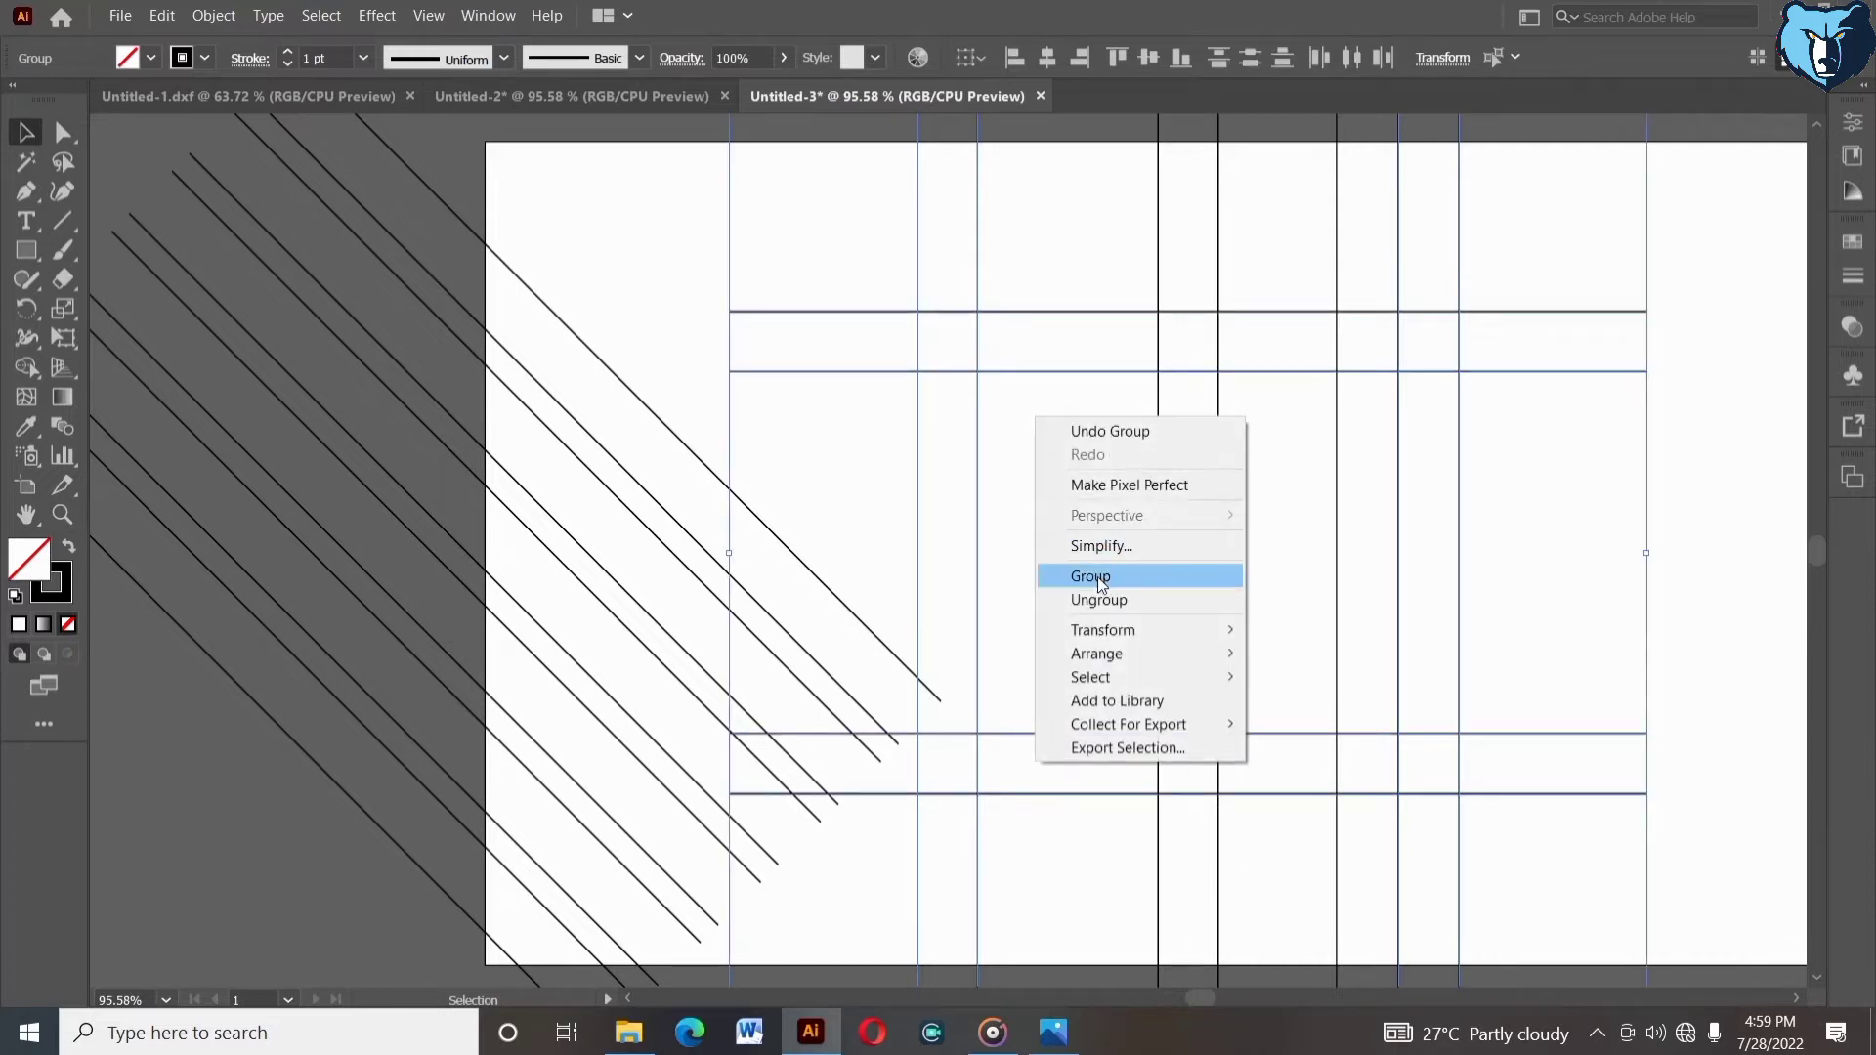
left_click(1099, 577)
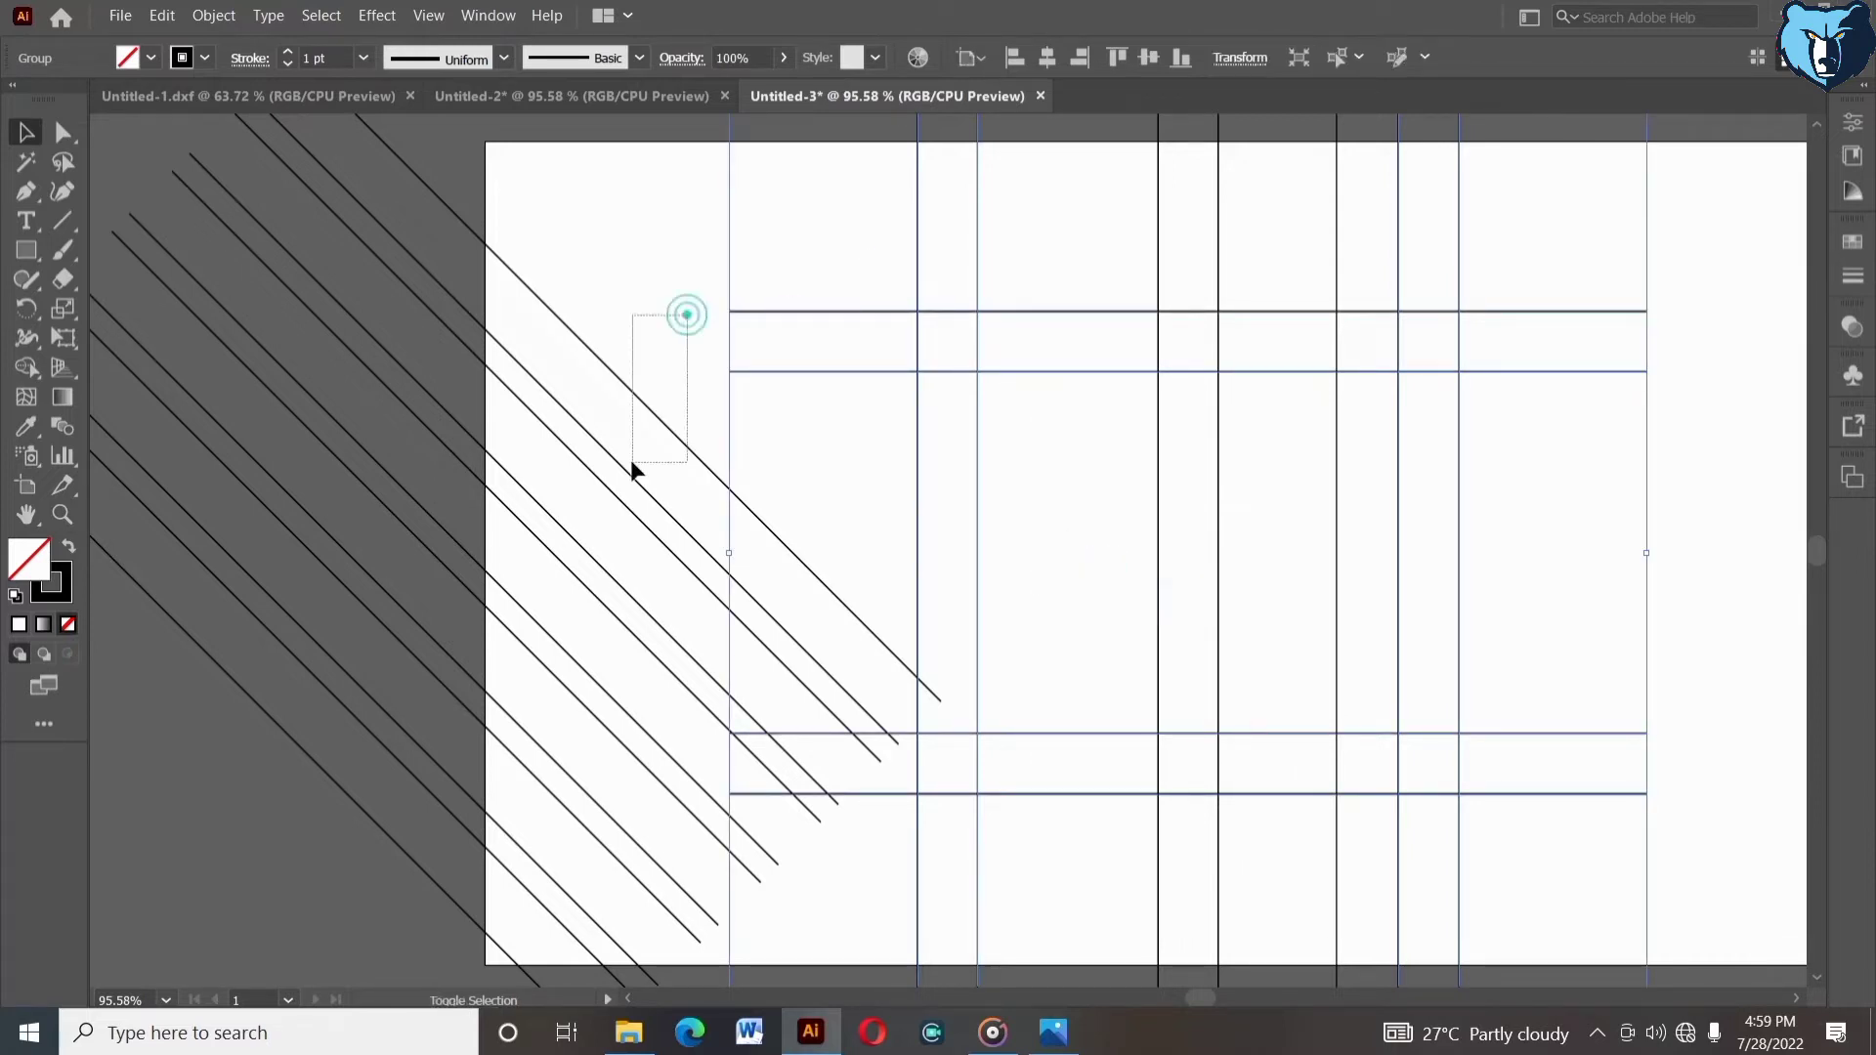
- Center the diagonal lines horizontally and vertically on the grid, using the grid group as key object
left_click_drag(632, 462, 630, 465)
mouse_move(800, 256)
left_mouse_down()
mouse_move(952, 360)
mouse_move(911, 379)
left_mouse_up()
left_click_drag(820, 417, 779, 590)
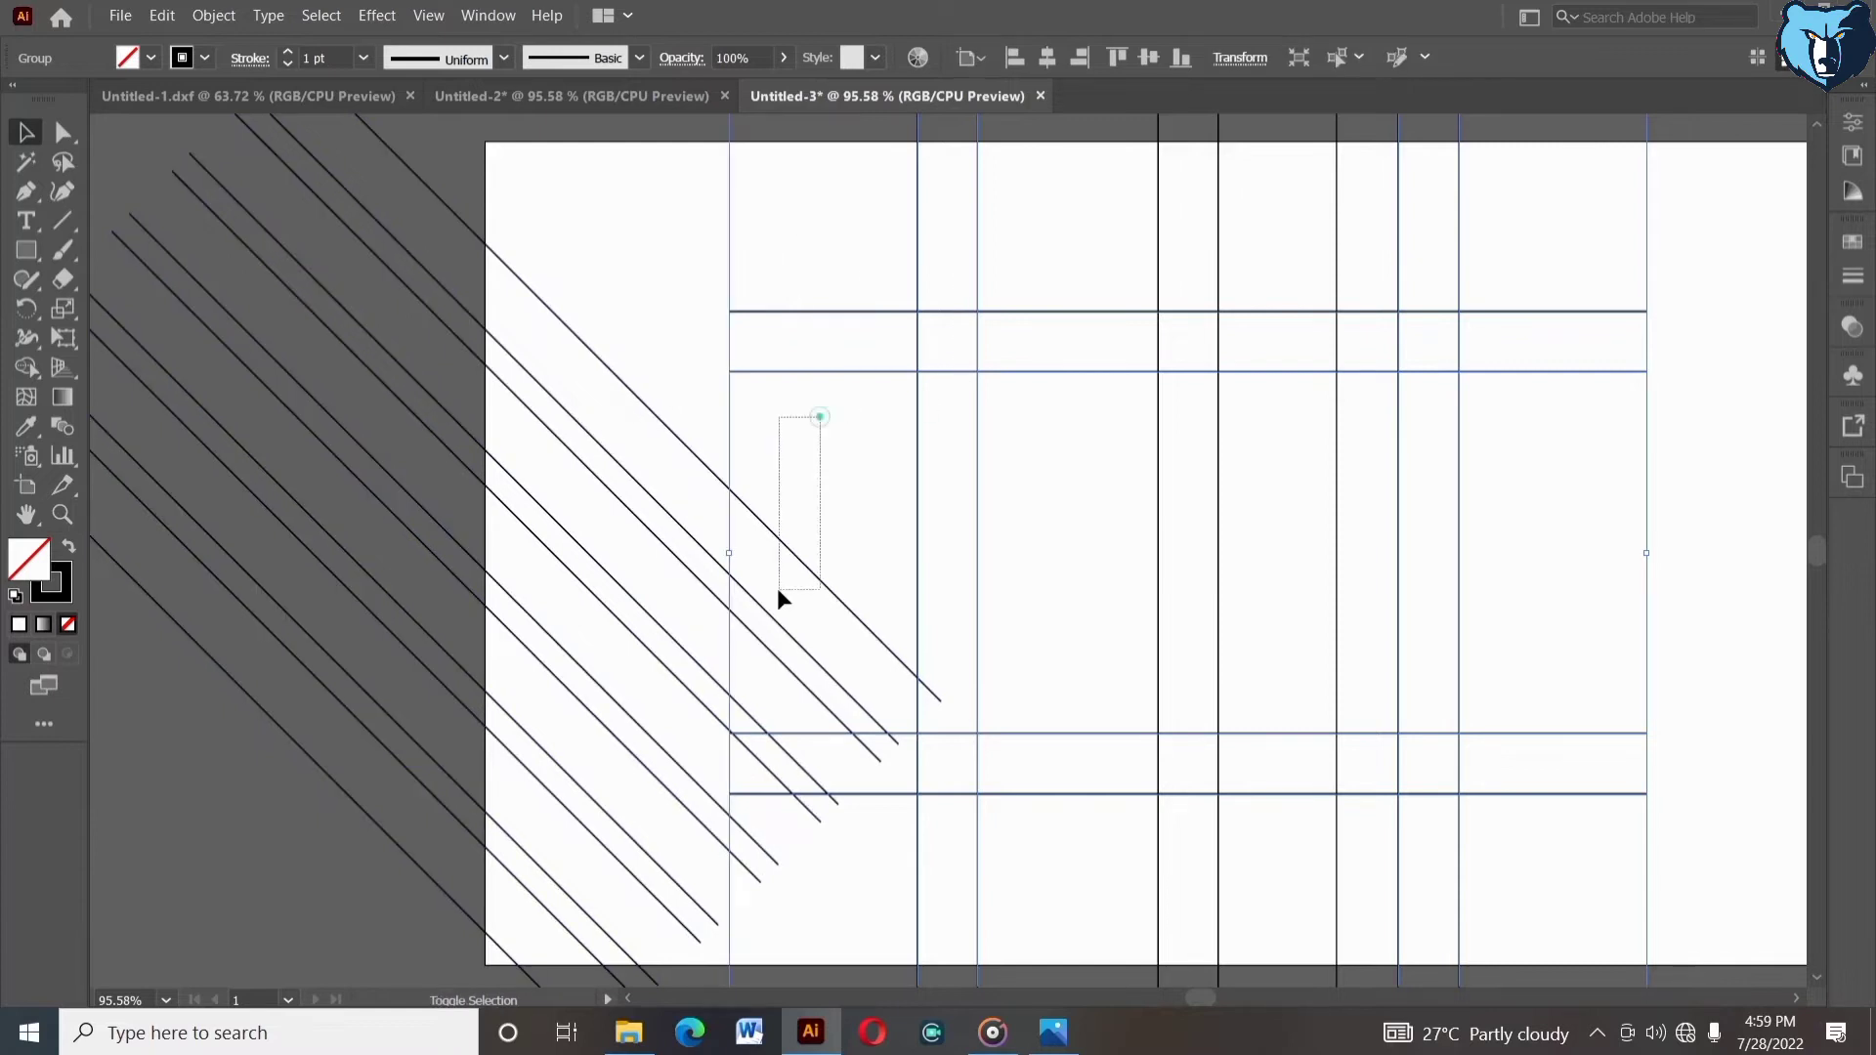
left_click(876, 368)
left_click(1044, 58)
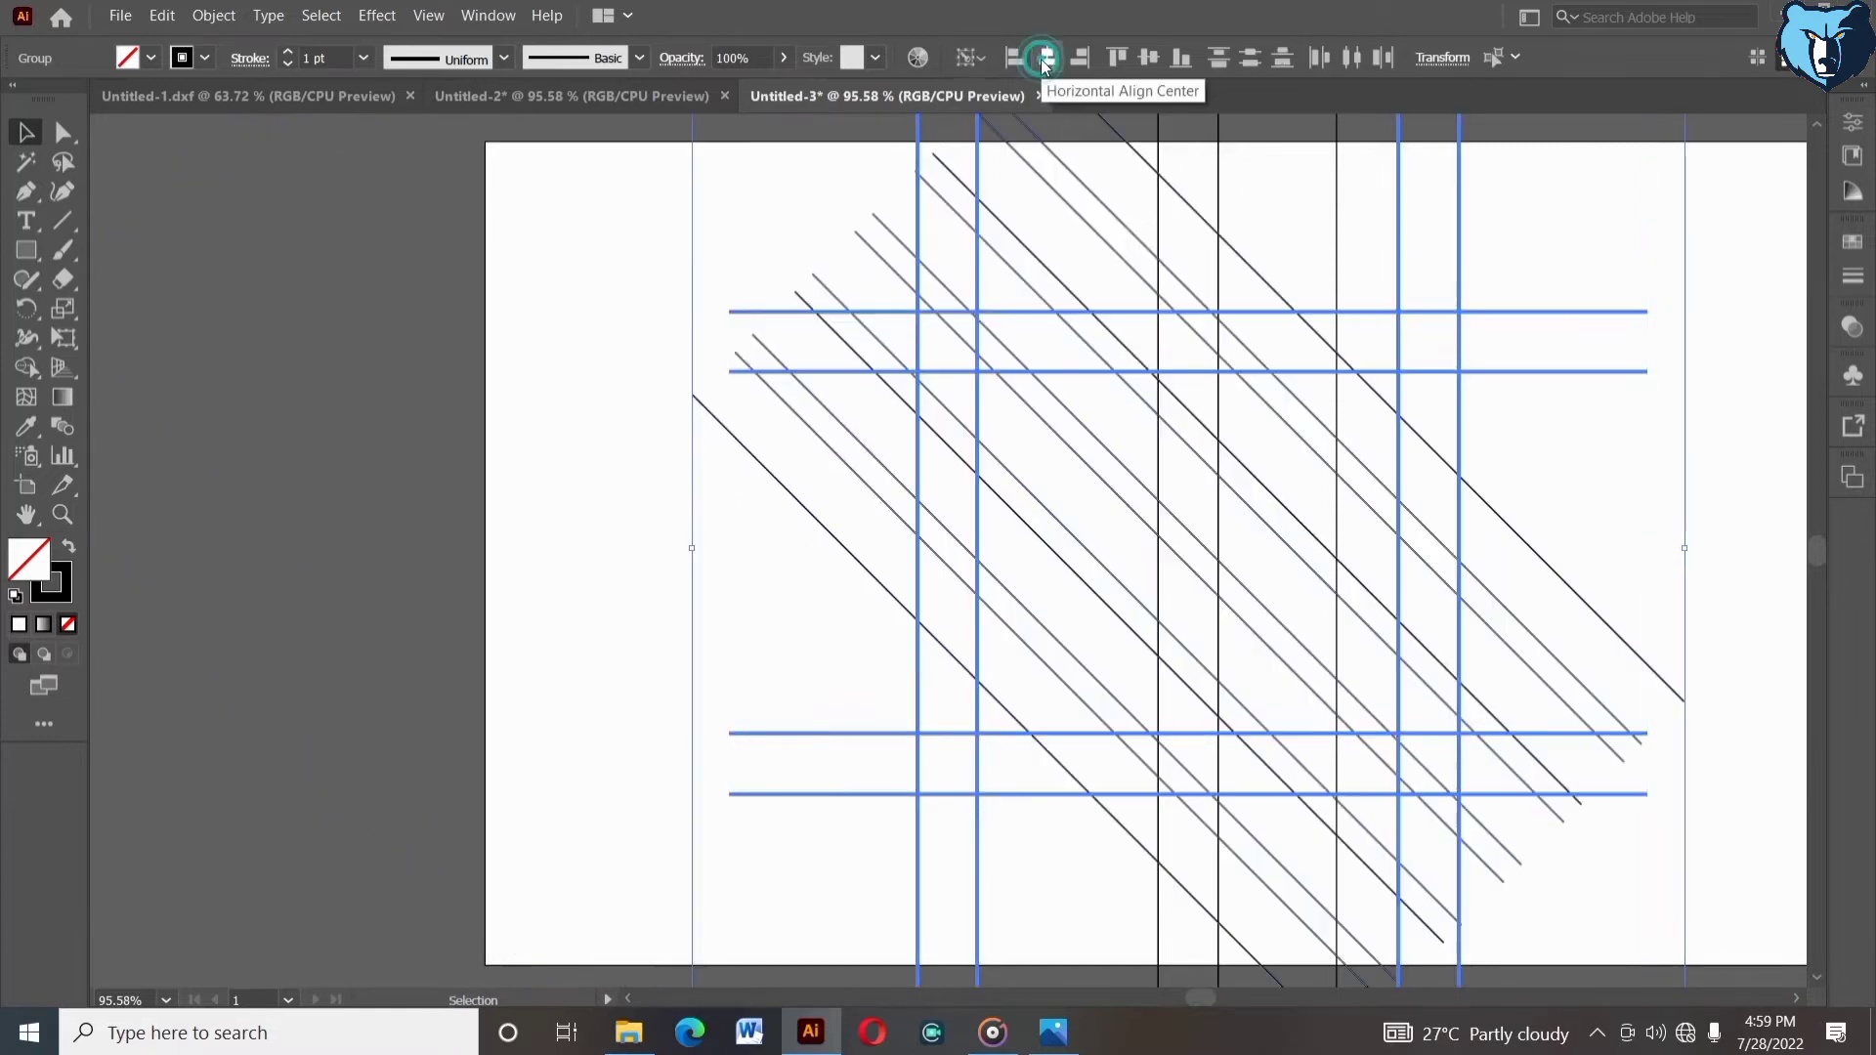
left_click(1151, 58)
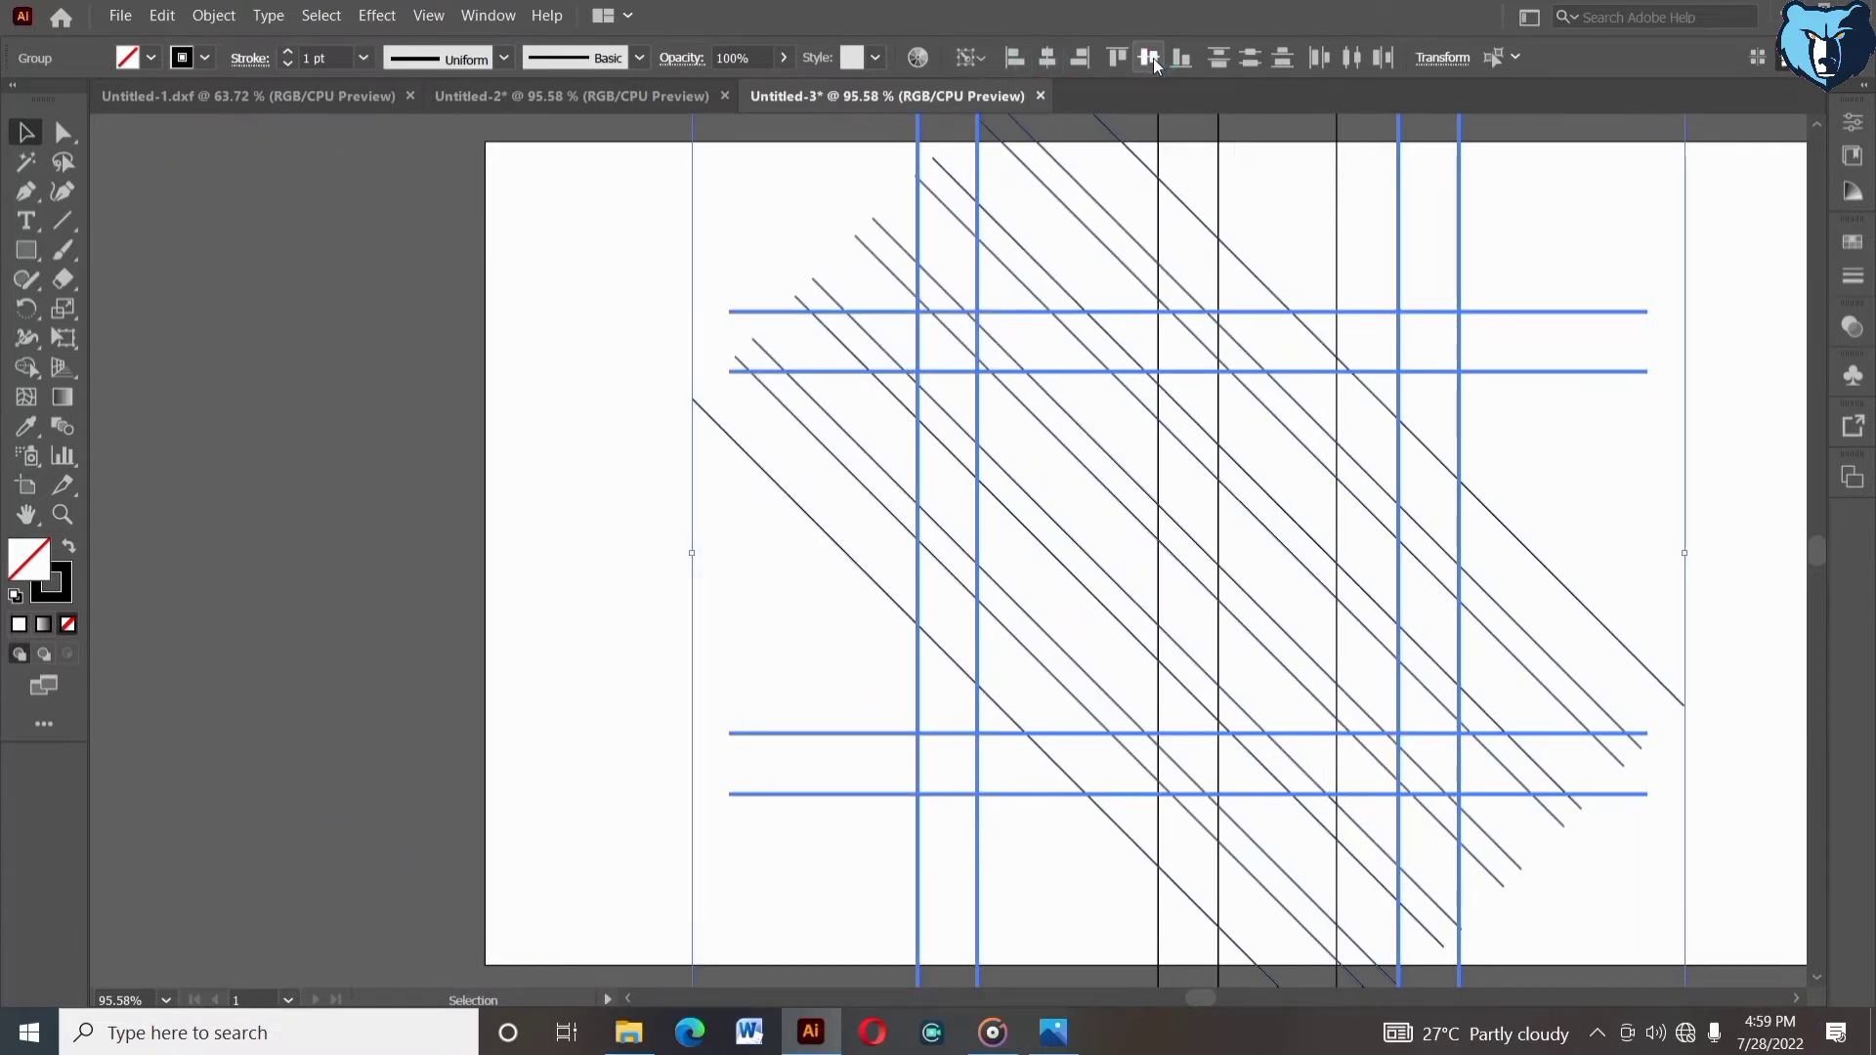
left_click(1526, 420)
- Select the whole pattern and rotate it by -45°
left_click_drag(1511, 457, 1400, 441)
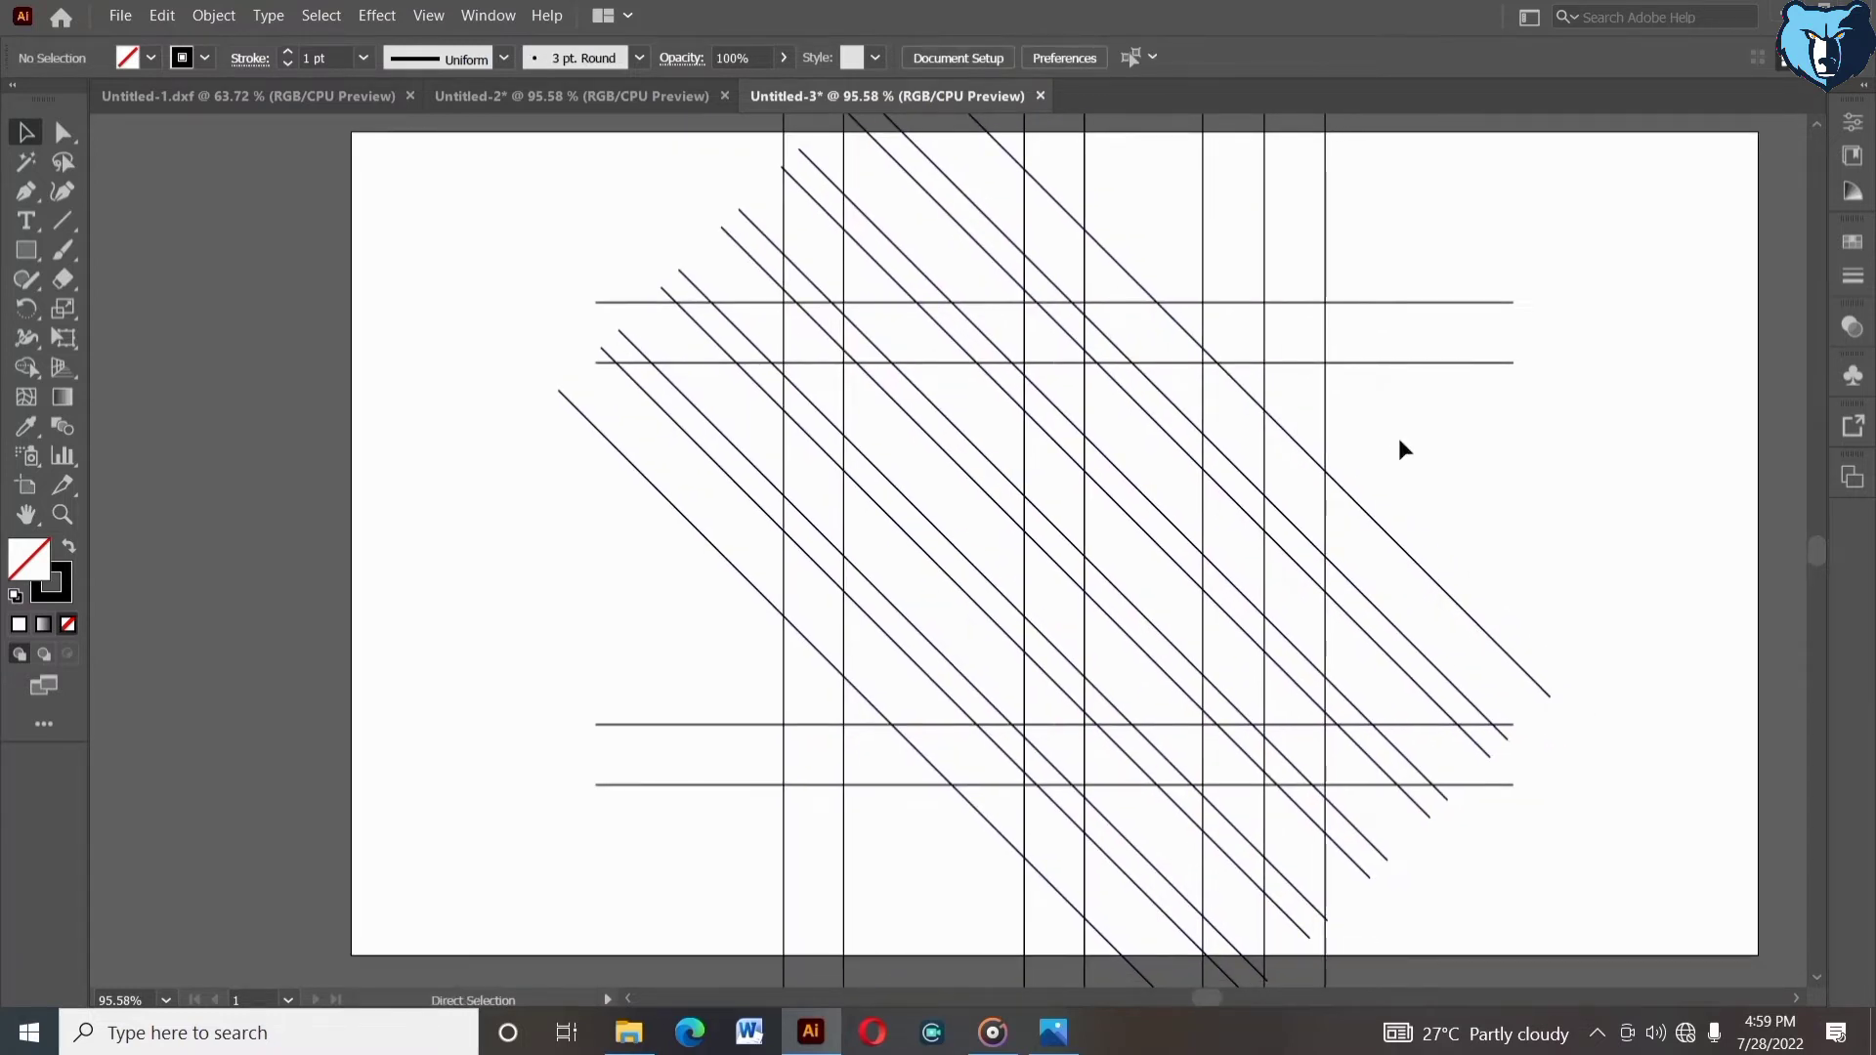
scroll(1402, 450, "up", 1)
left_click_drag(536, 194, 1448, 888)
right_click(389, 336)
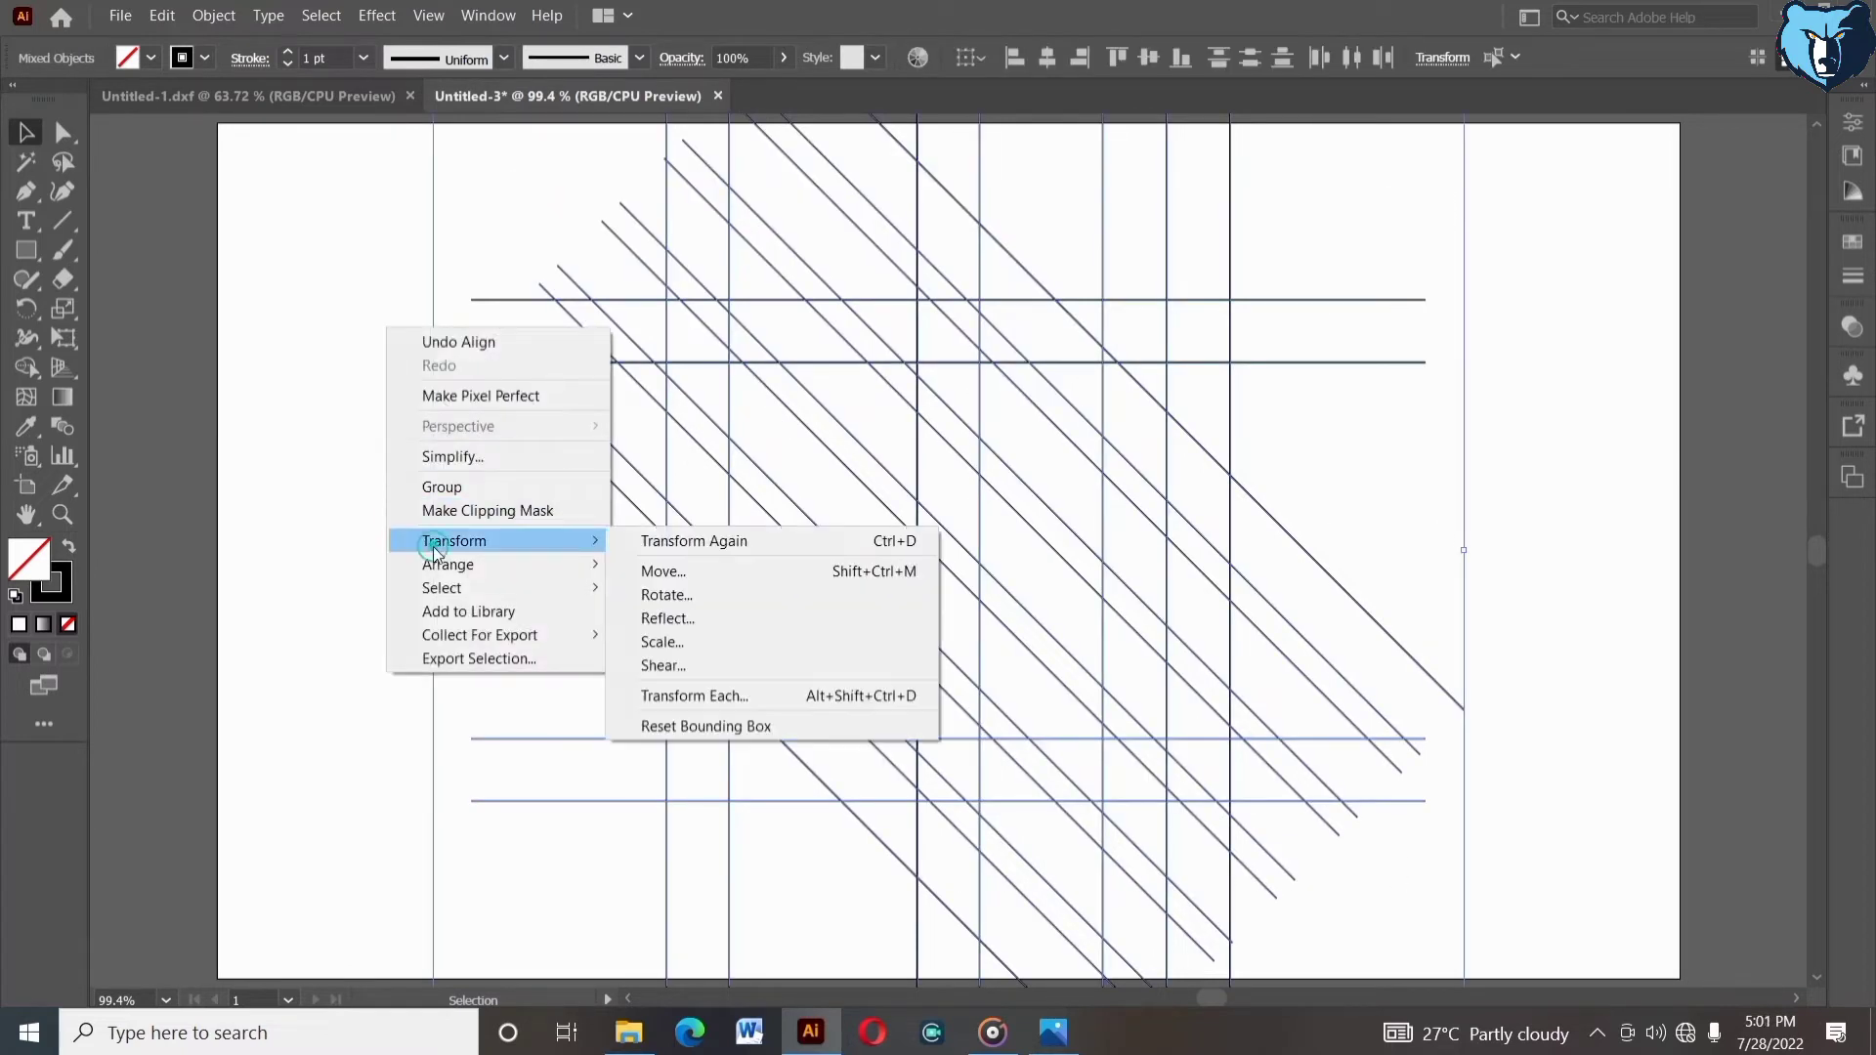
mouse_move(547, 541)
left_click(648, 601)
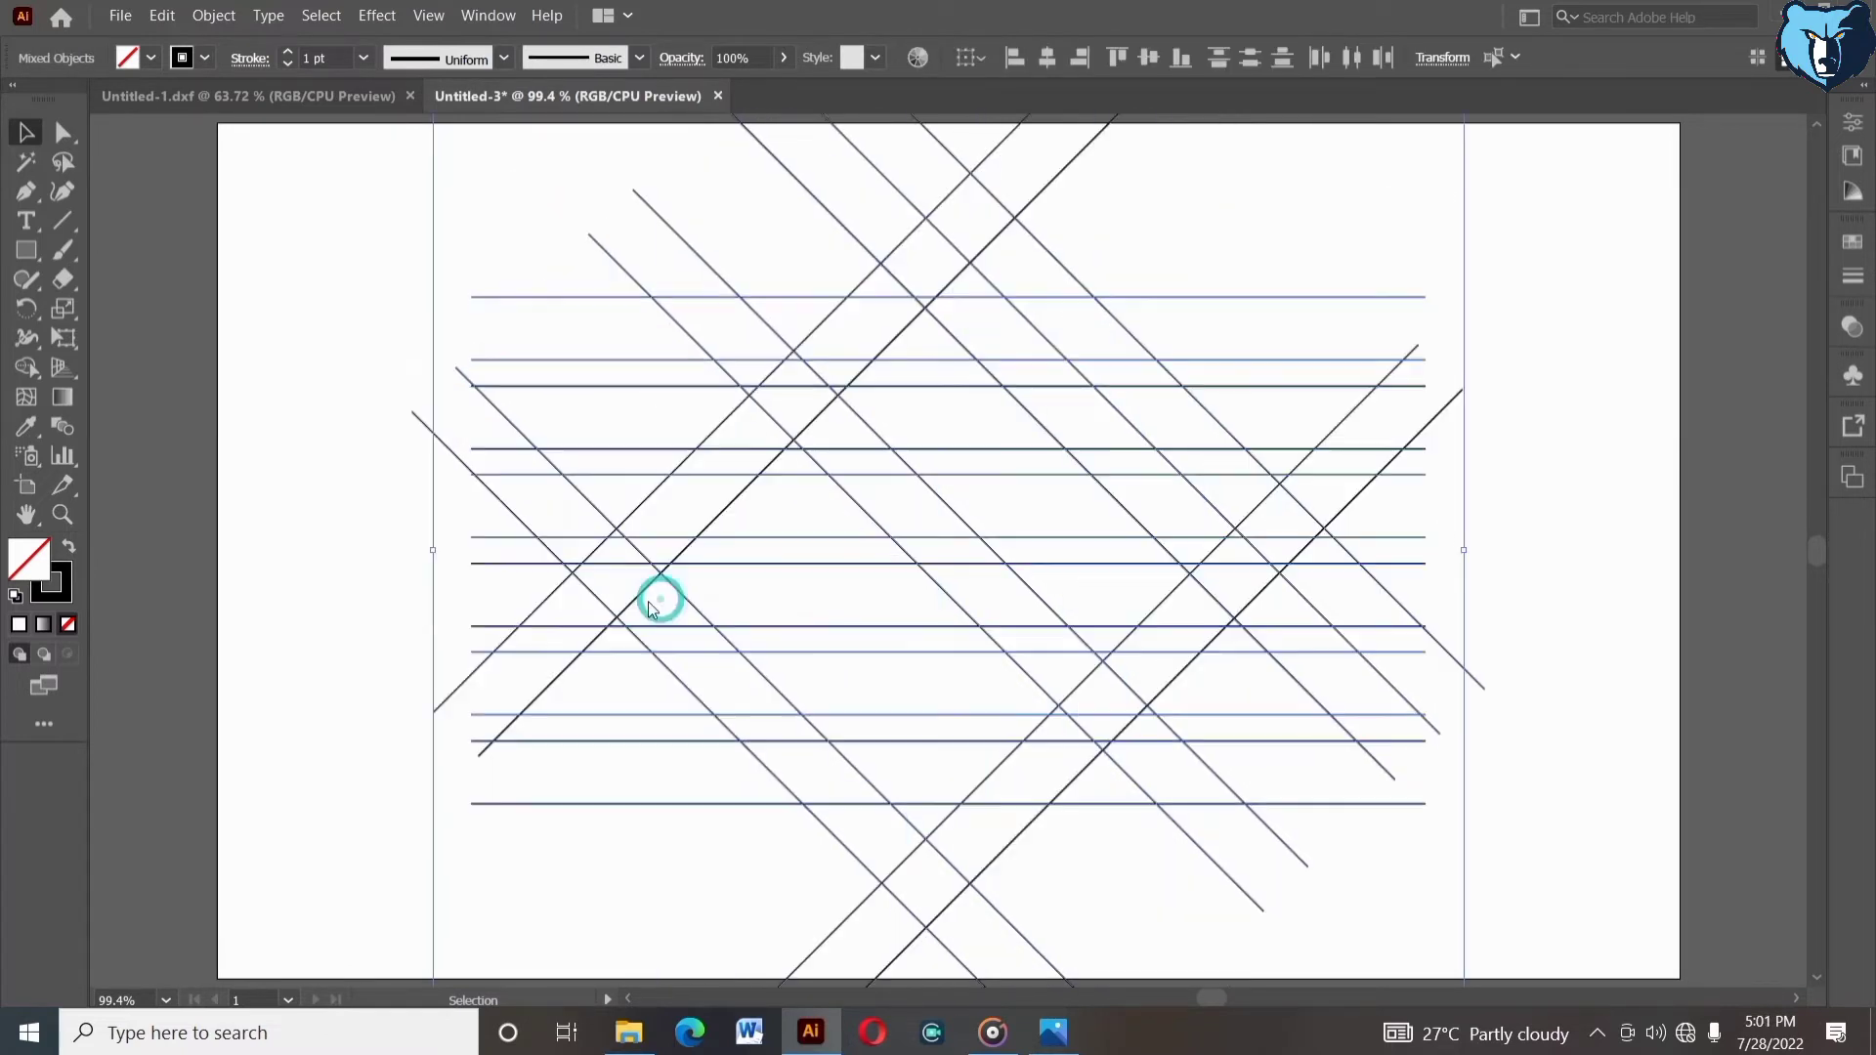
key("shift+Up")
key("shift+Up")
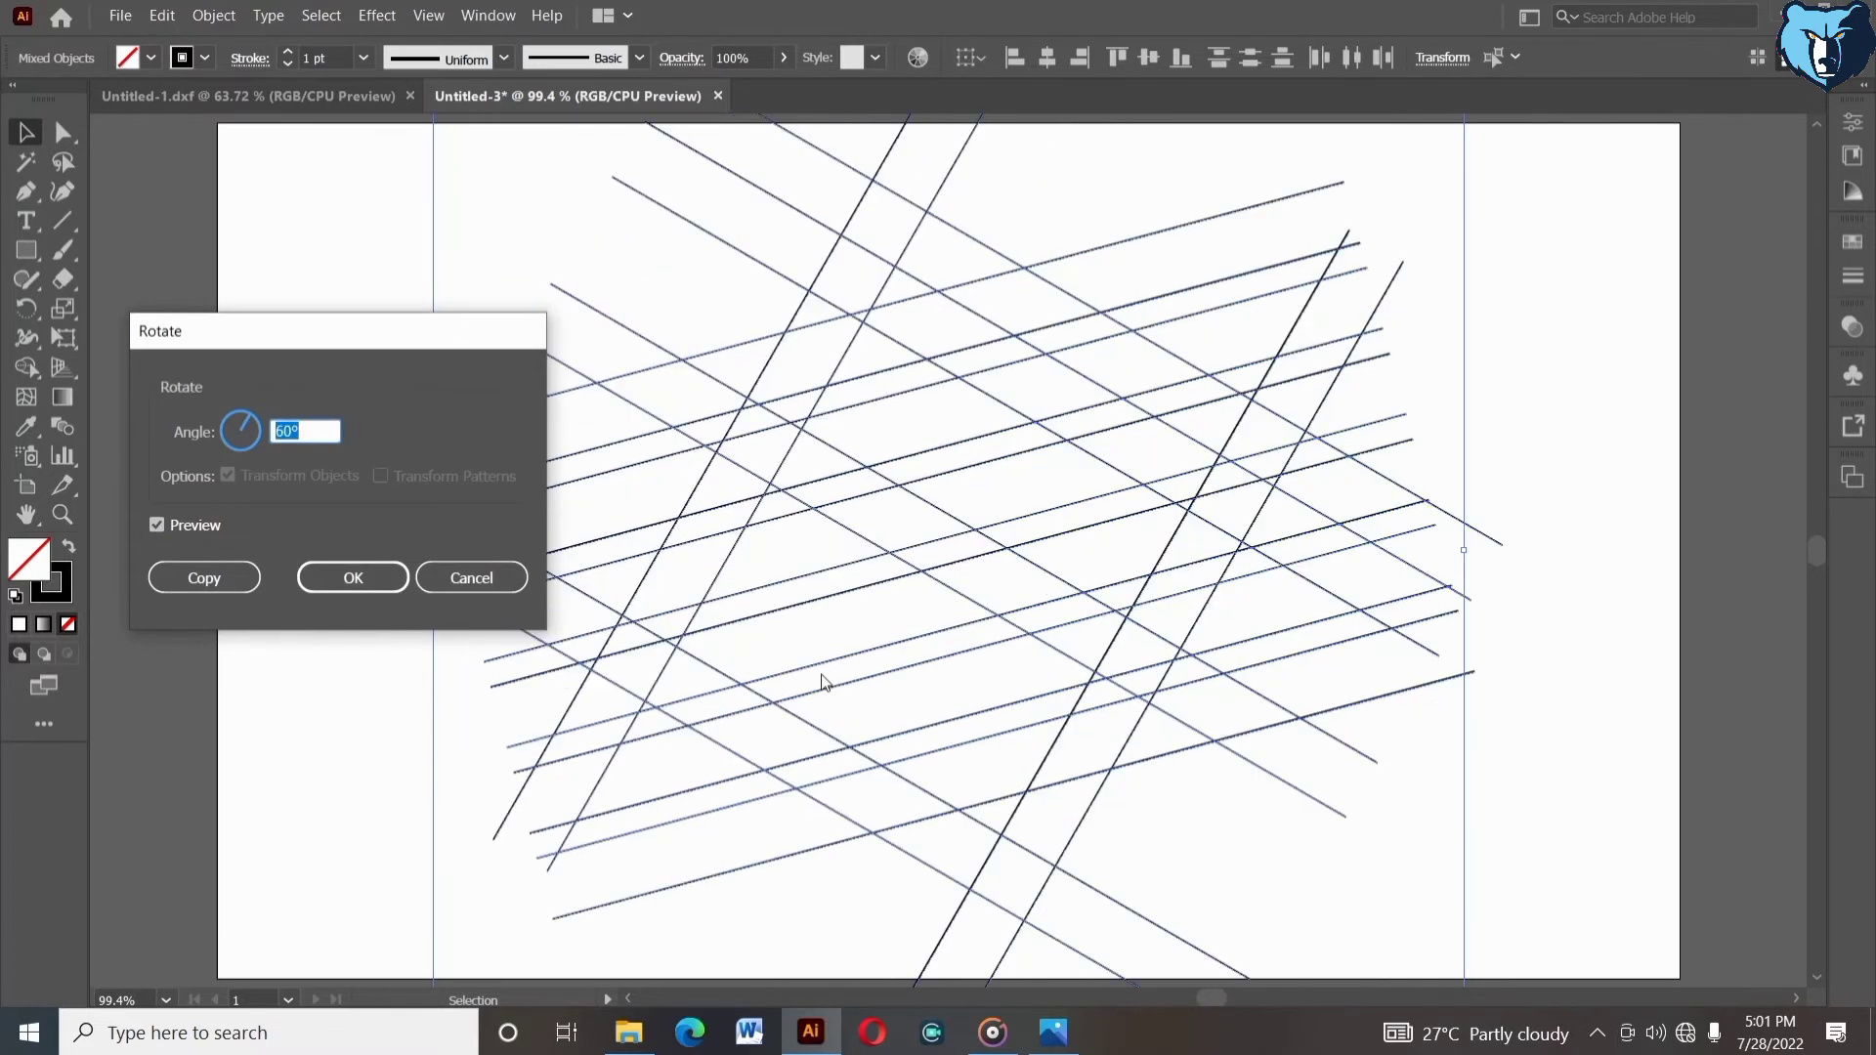
key("shift+Down")
key("shift+Down")
key("shift+Down")
key("shift+Down")
key("shift+Down")
key("shift+Down")
key("shift+Down")
key("shift+Down")
key("shift+Down")
key("shift+Down")
key("shift+Down")
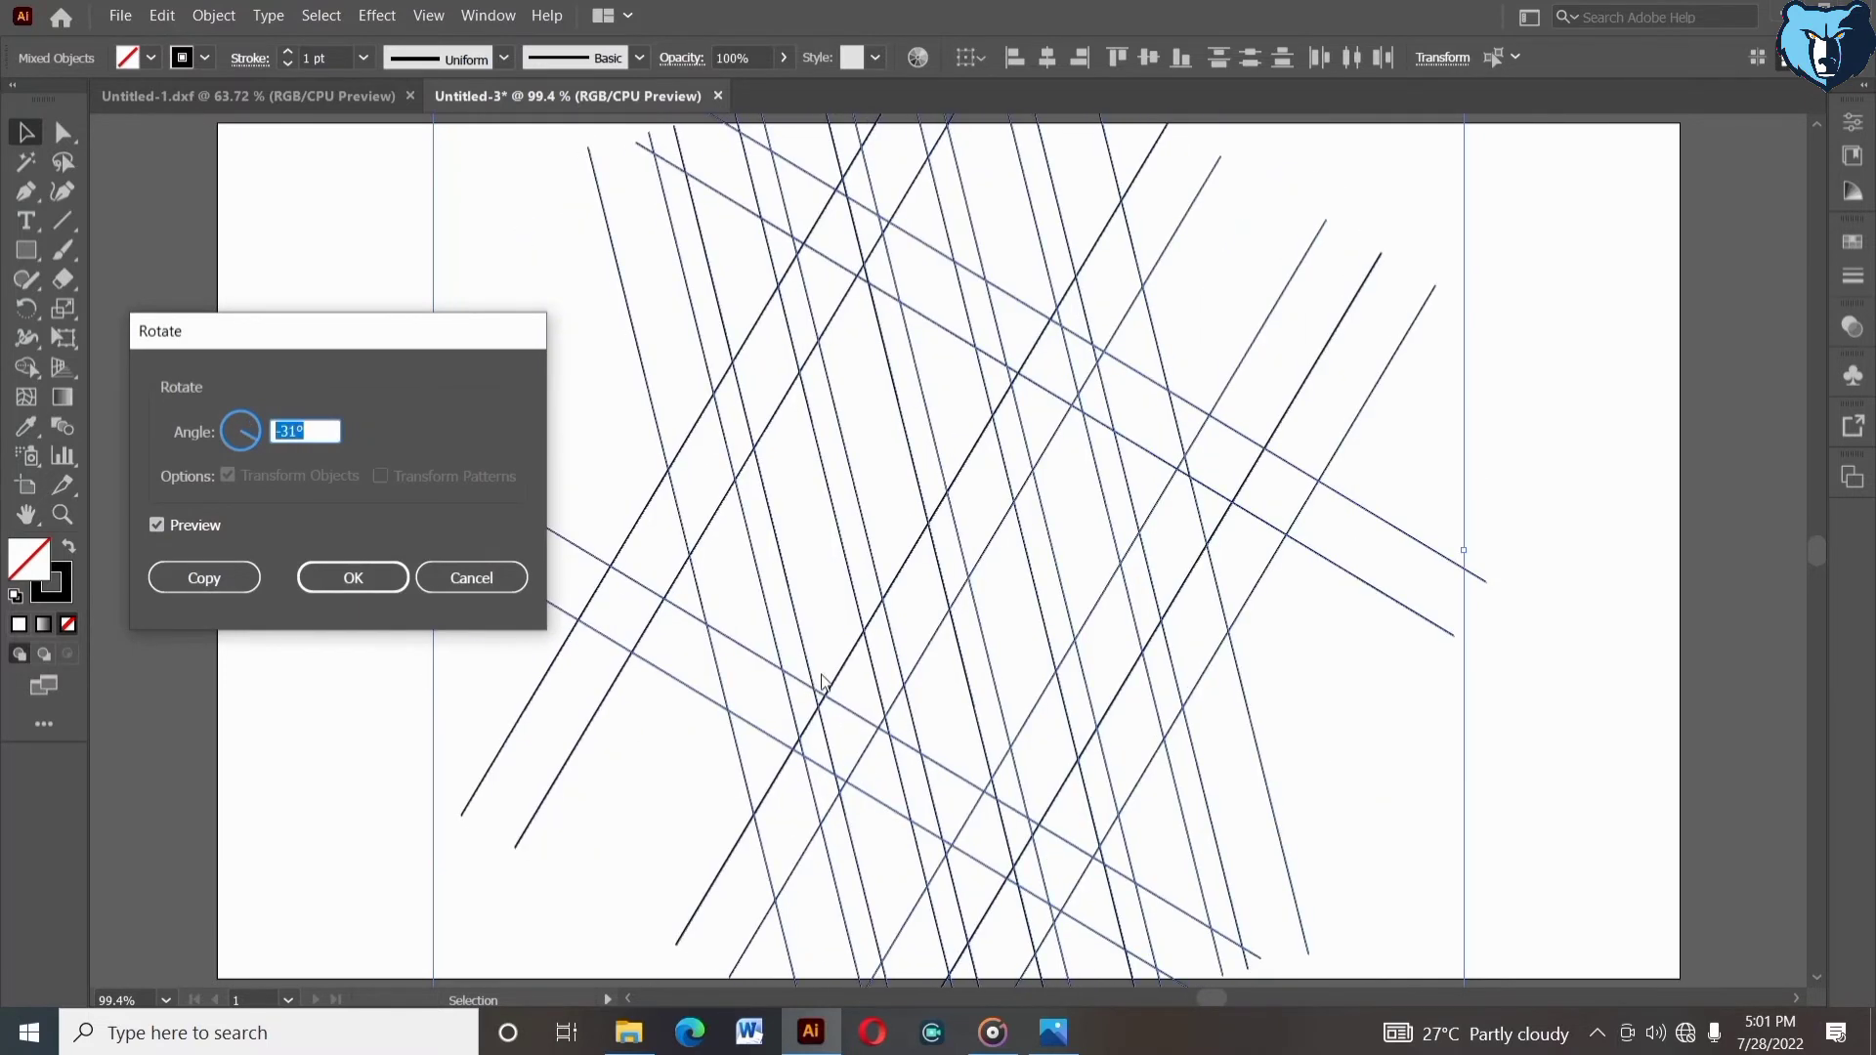
key("Up")
key("Up")
key("Up")
key("Up")
key("Up")
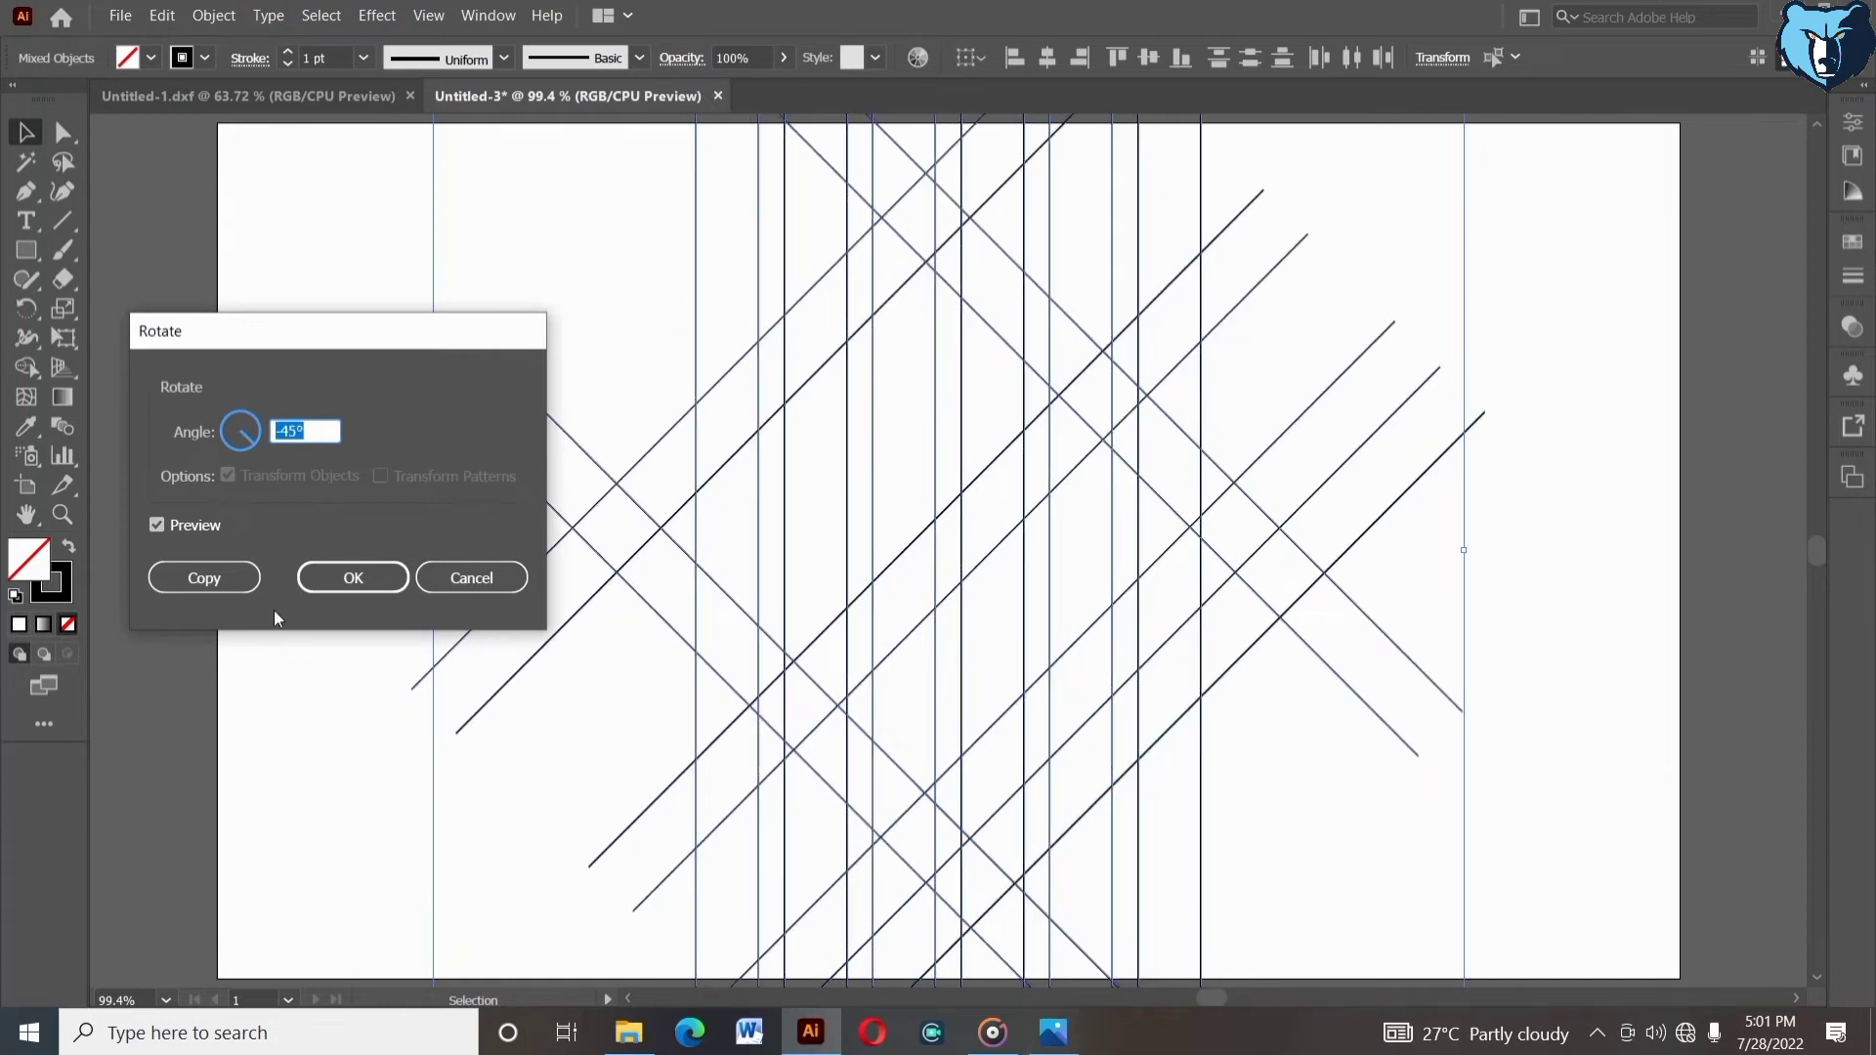
left_click(353, 577)
- Ungroup the left vertical lines and duplicate one as an extra line left of the leftmost pair
left_click(595, 301)
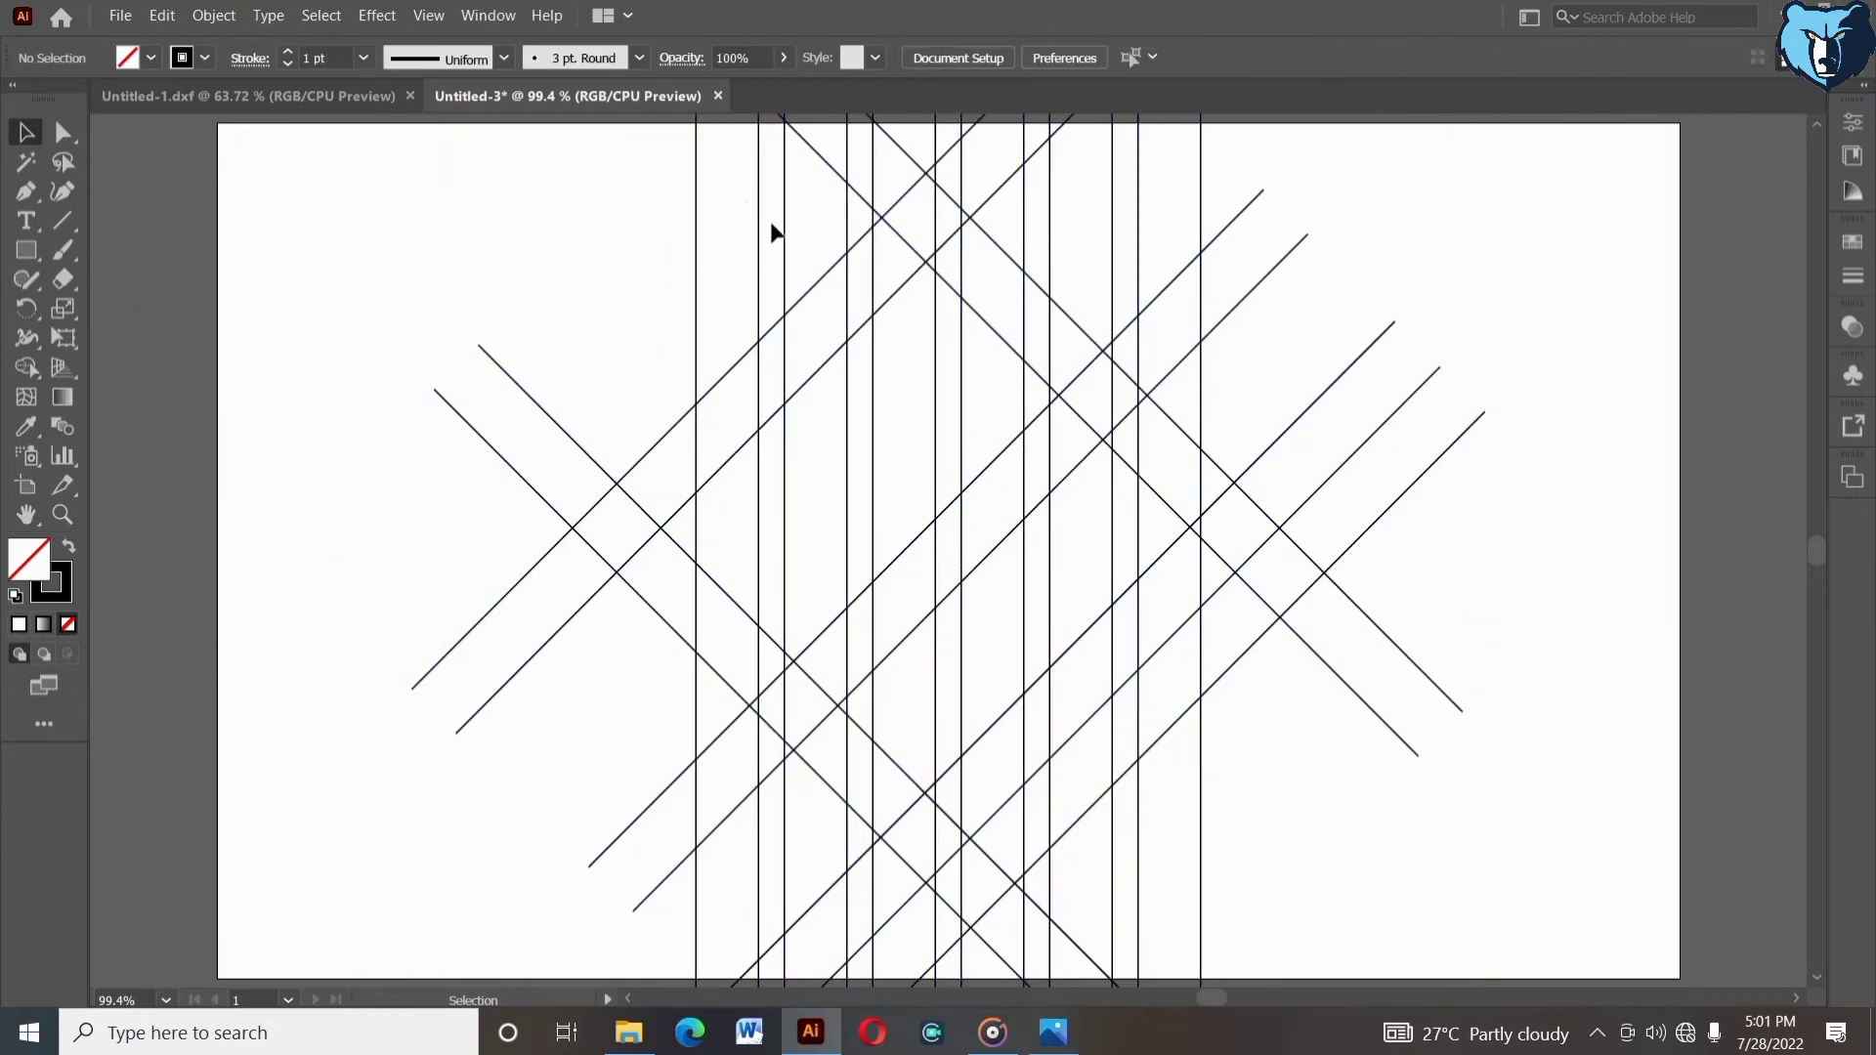
right_click(793, 235)
left_click(607, 245)
left_click(738, 242)
left_click(787, 265)
right_click(790, 264)
left_click(843, 446)
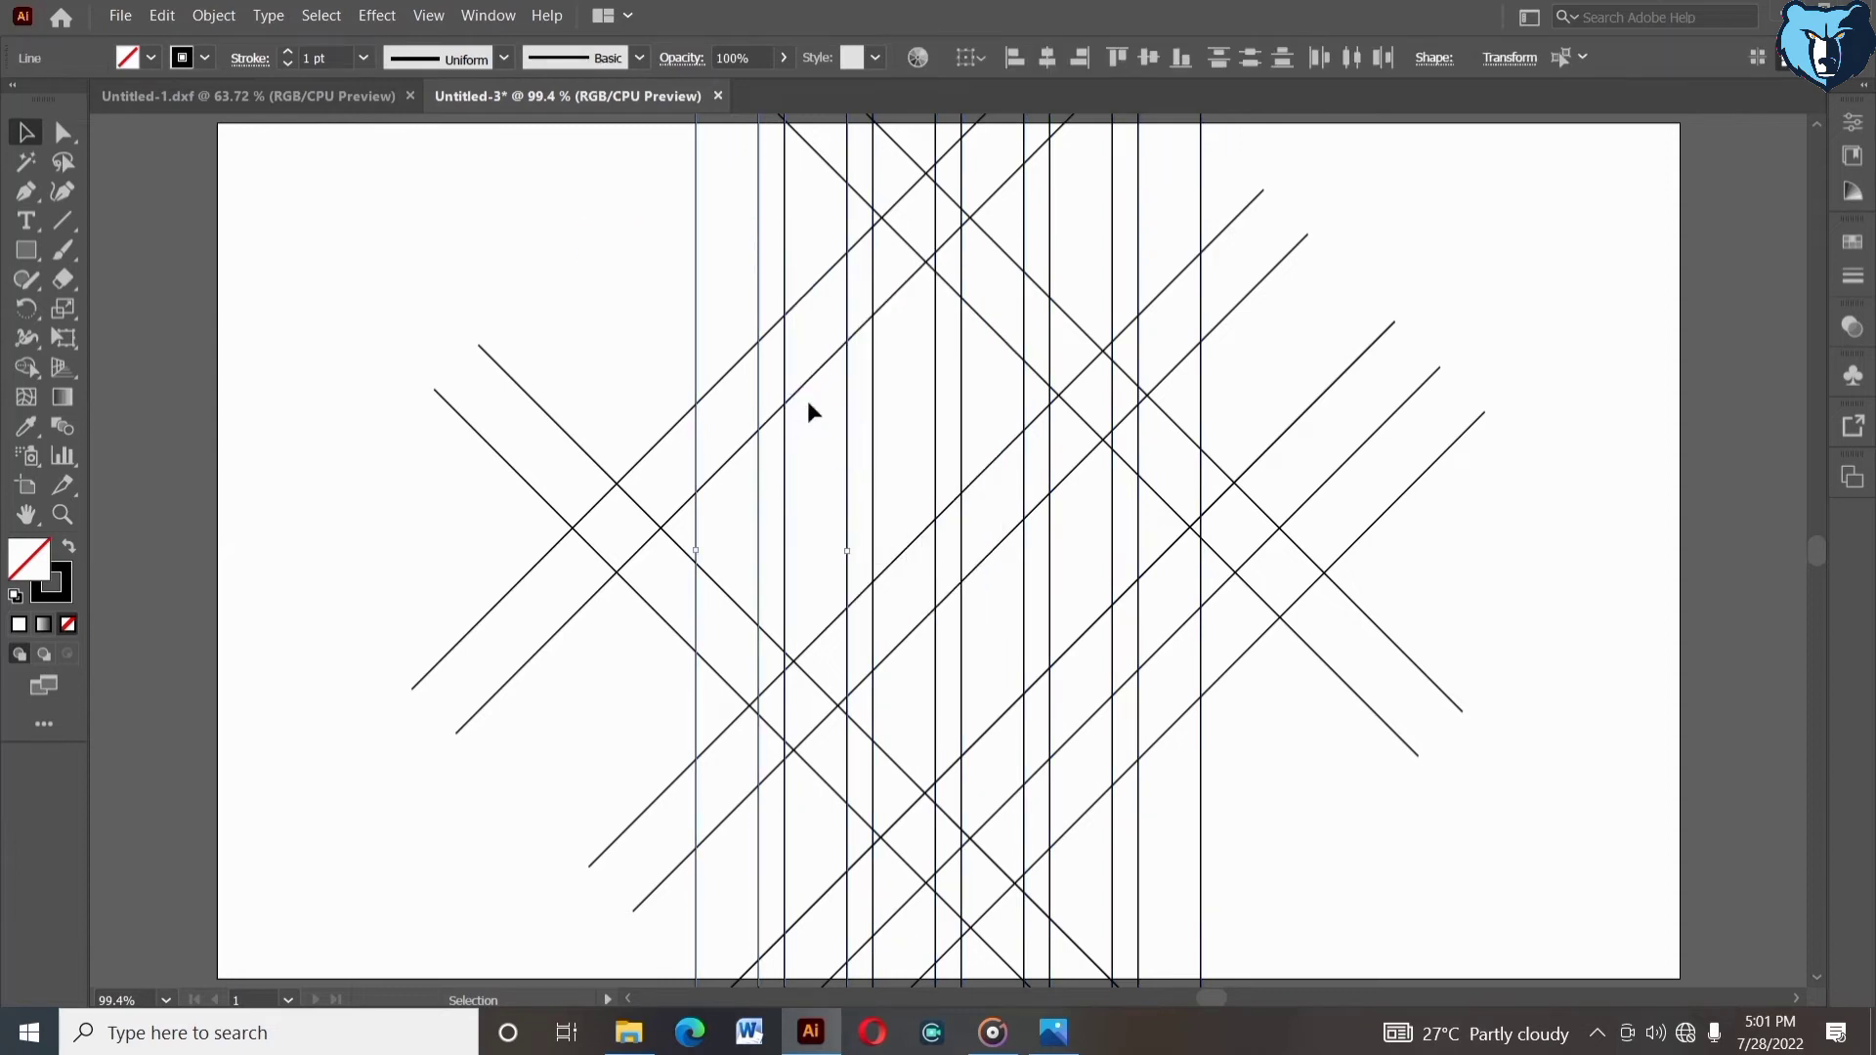
left_click(809, 405)
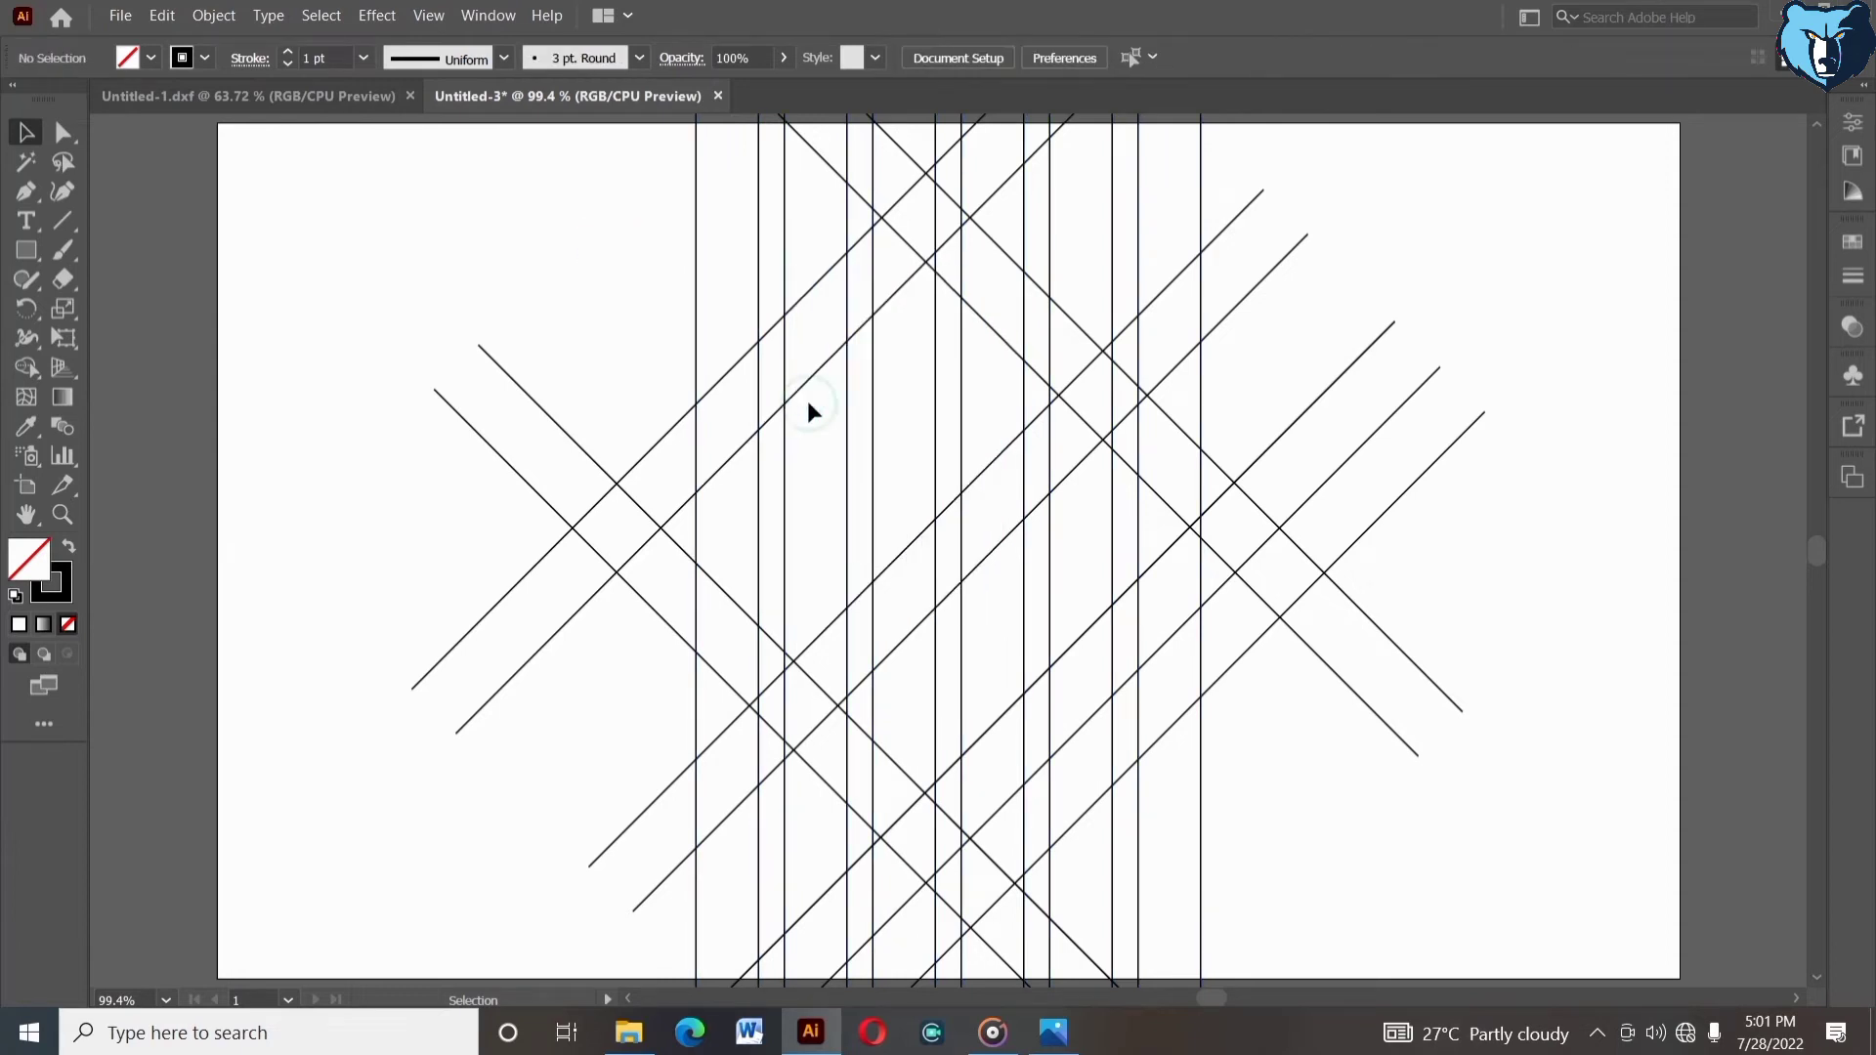
right_click(1140, 254)
left_click(1252, 345)
left_click_drag(747, 265, 693, 268)
left_click(606, 239)
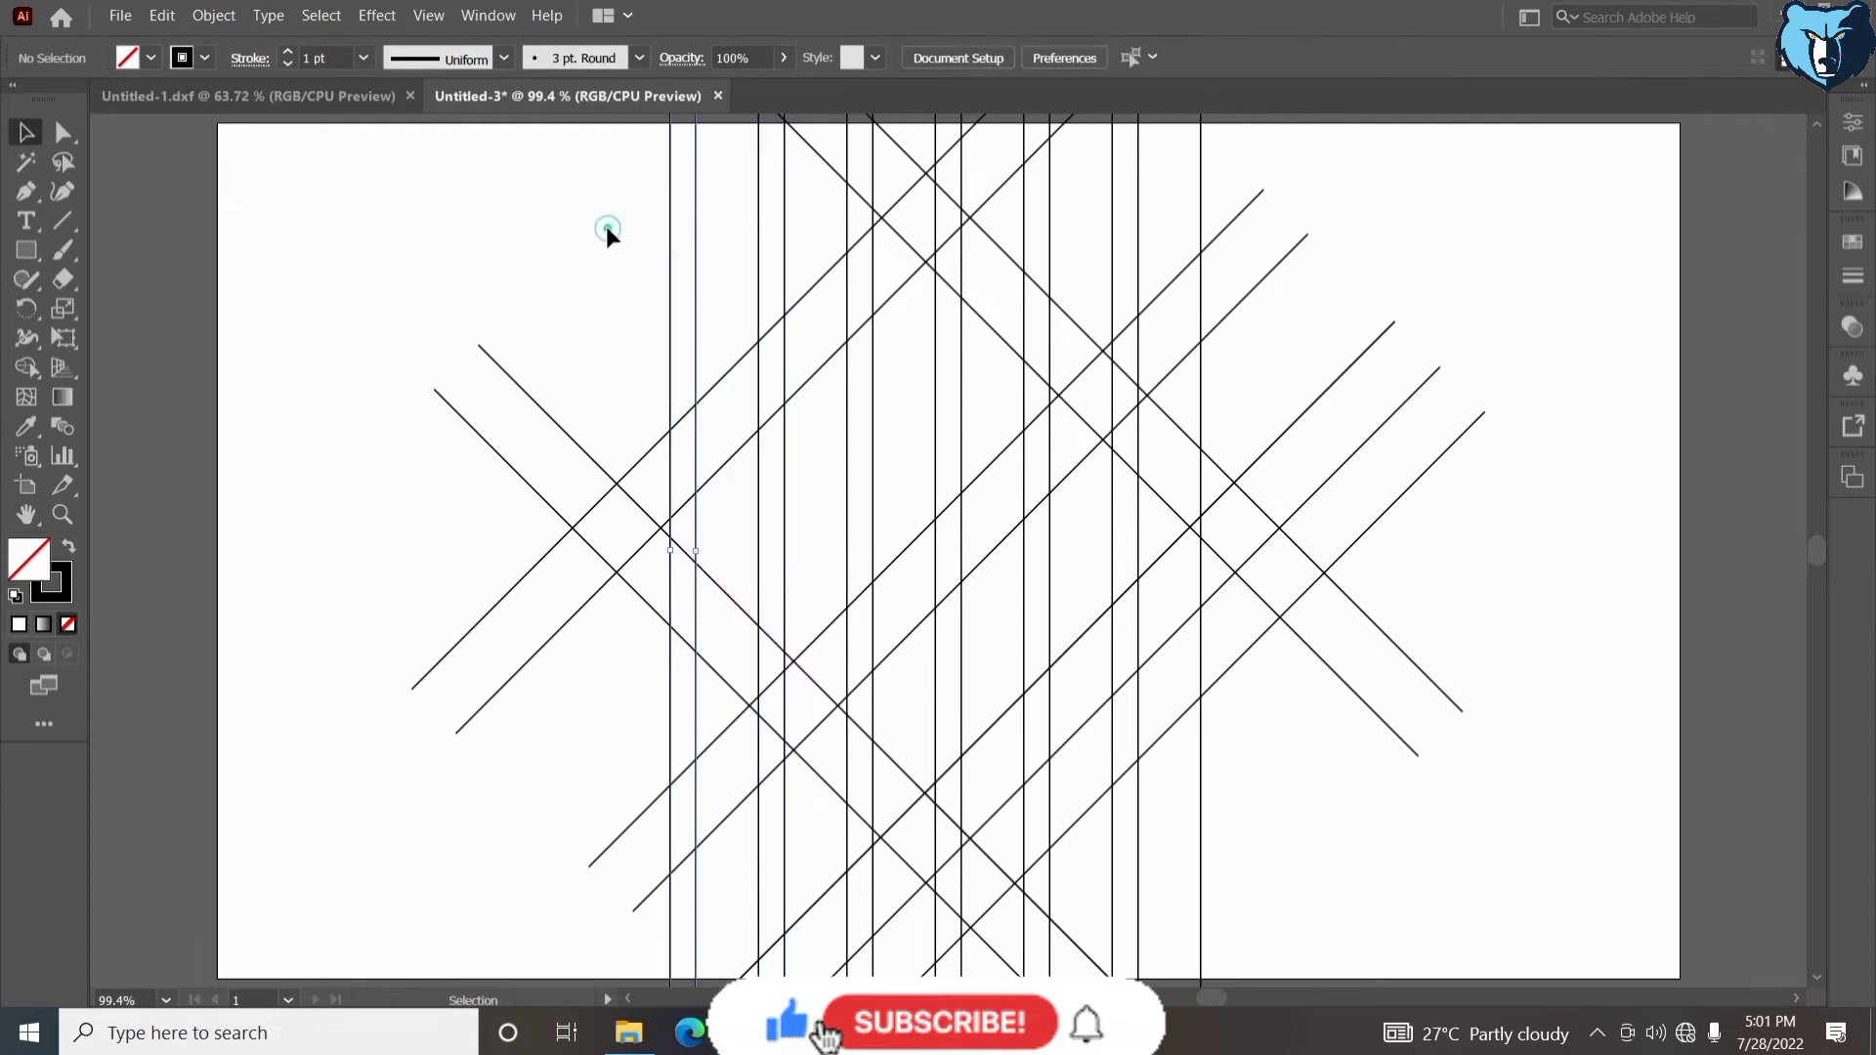
- Ungroup the right vertical lines and duplicate one as an extra line right of the rightmost pair
left_click(1134, 262)
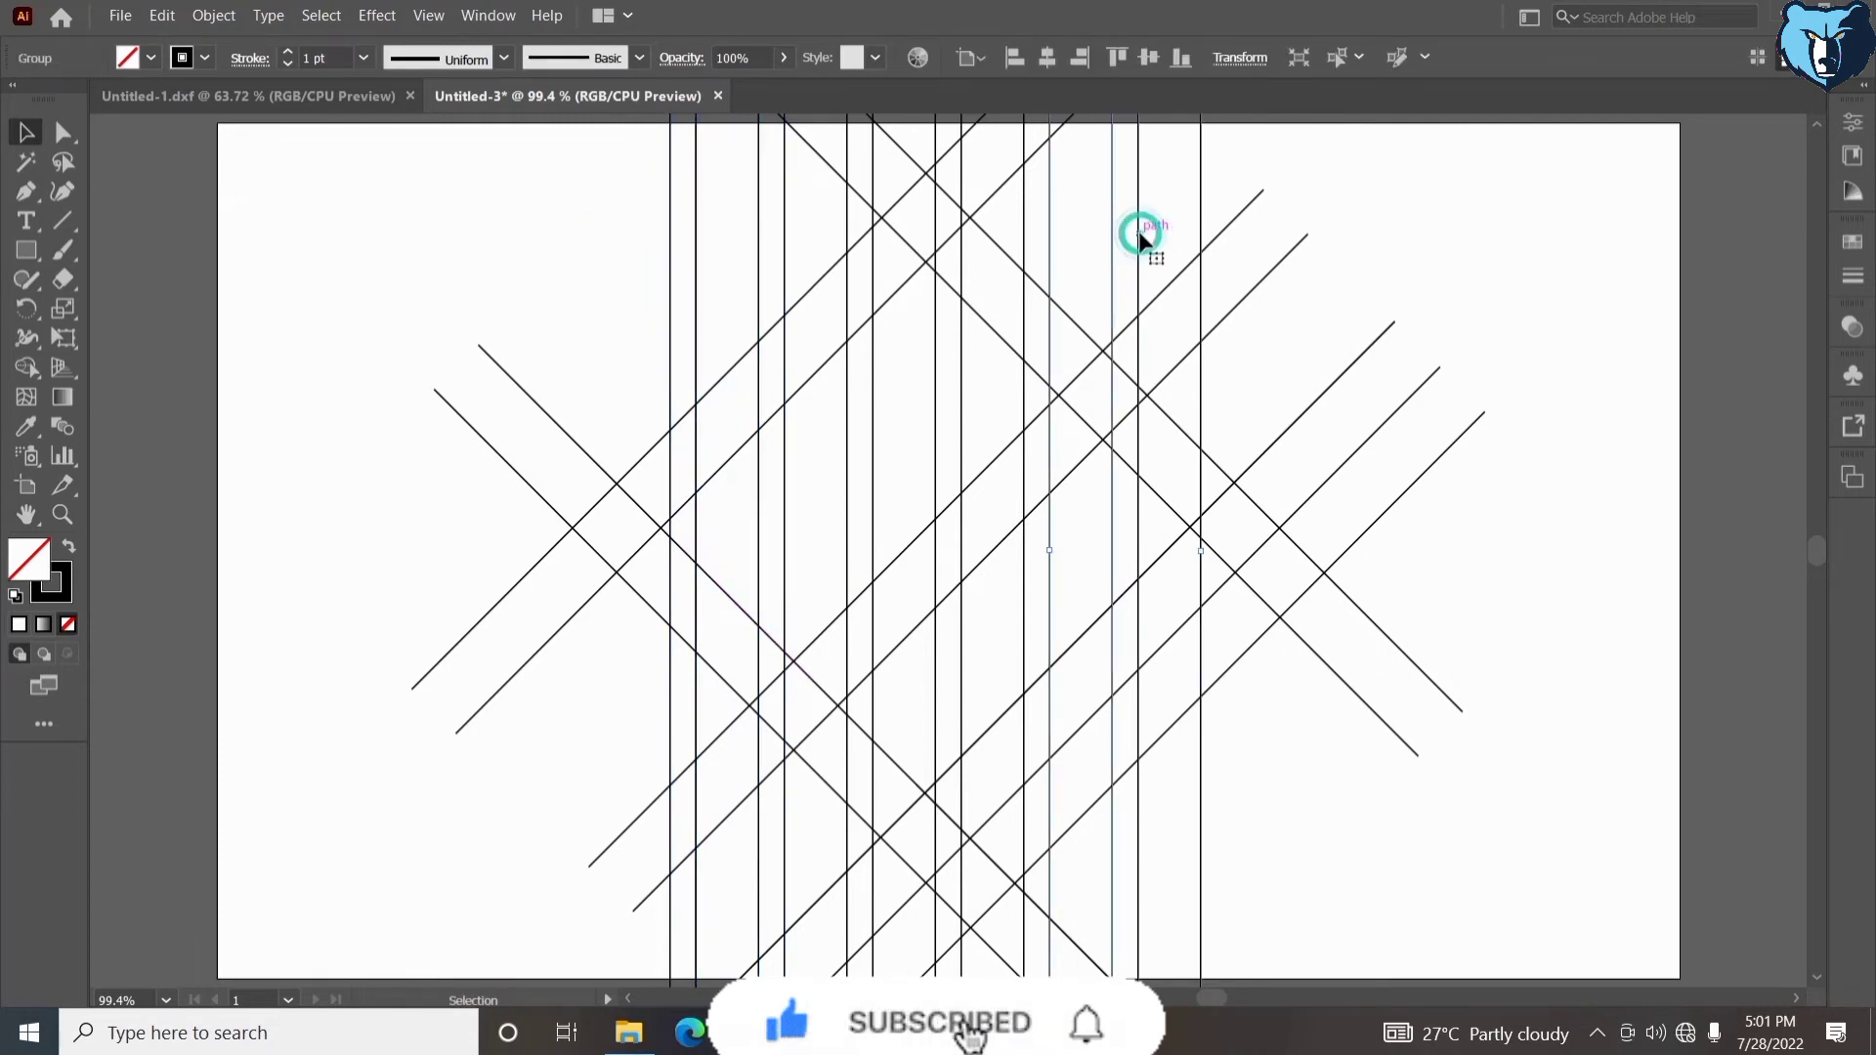
right_click(1158, 238)
left_click(1193, 402)
left_click(1175, 330)
left_click(1138, 268)
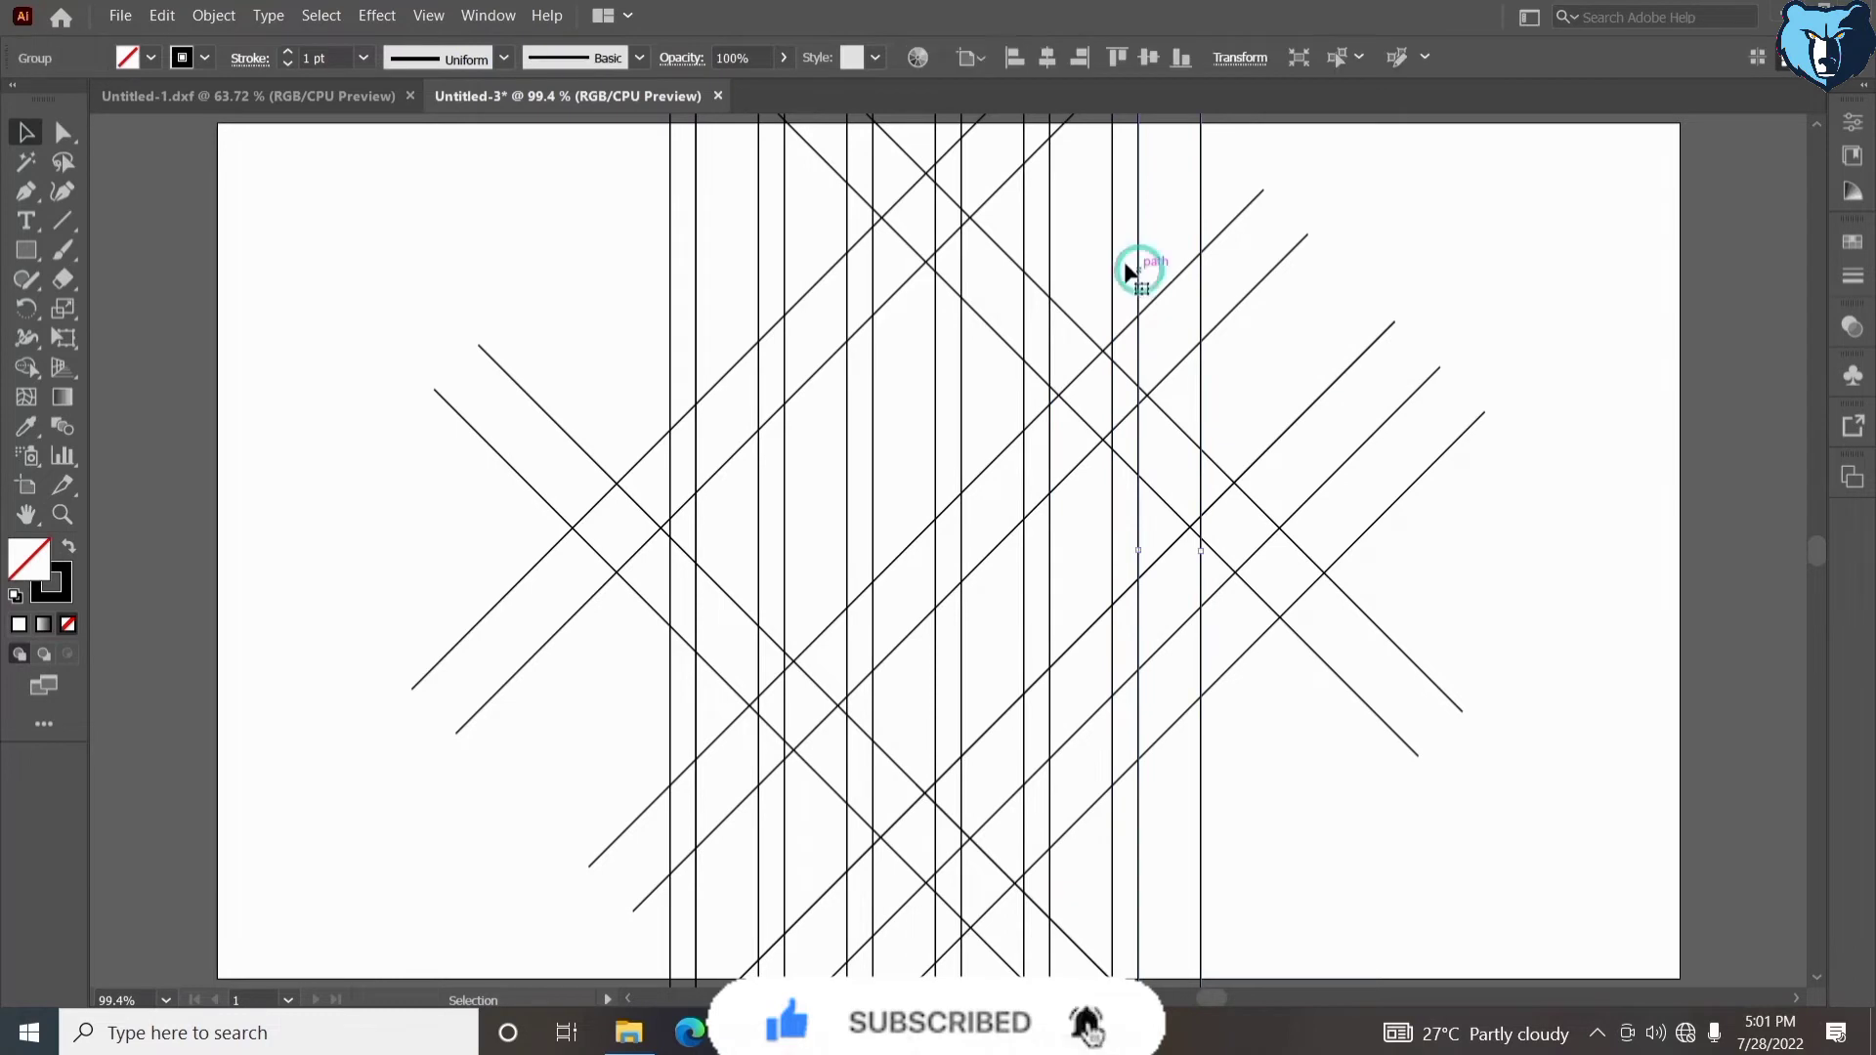
left_click(1112, 263, "shift")
right_click(1112, 262)
left_click(1173, 445)
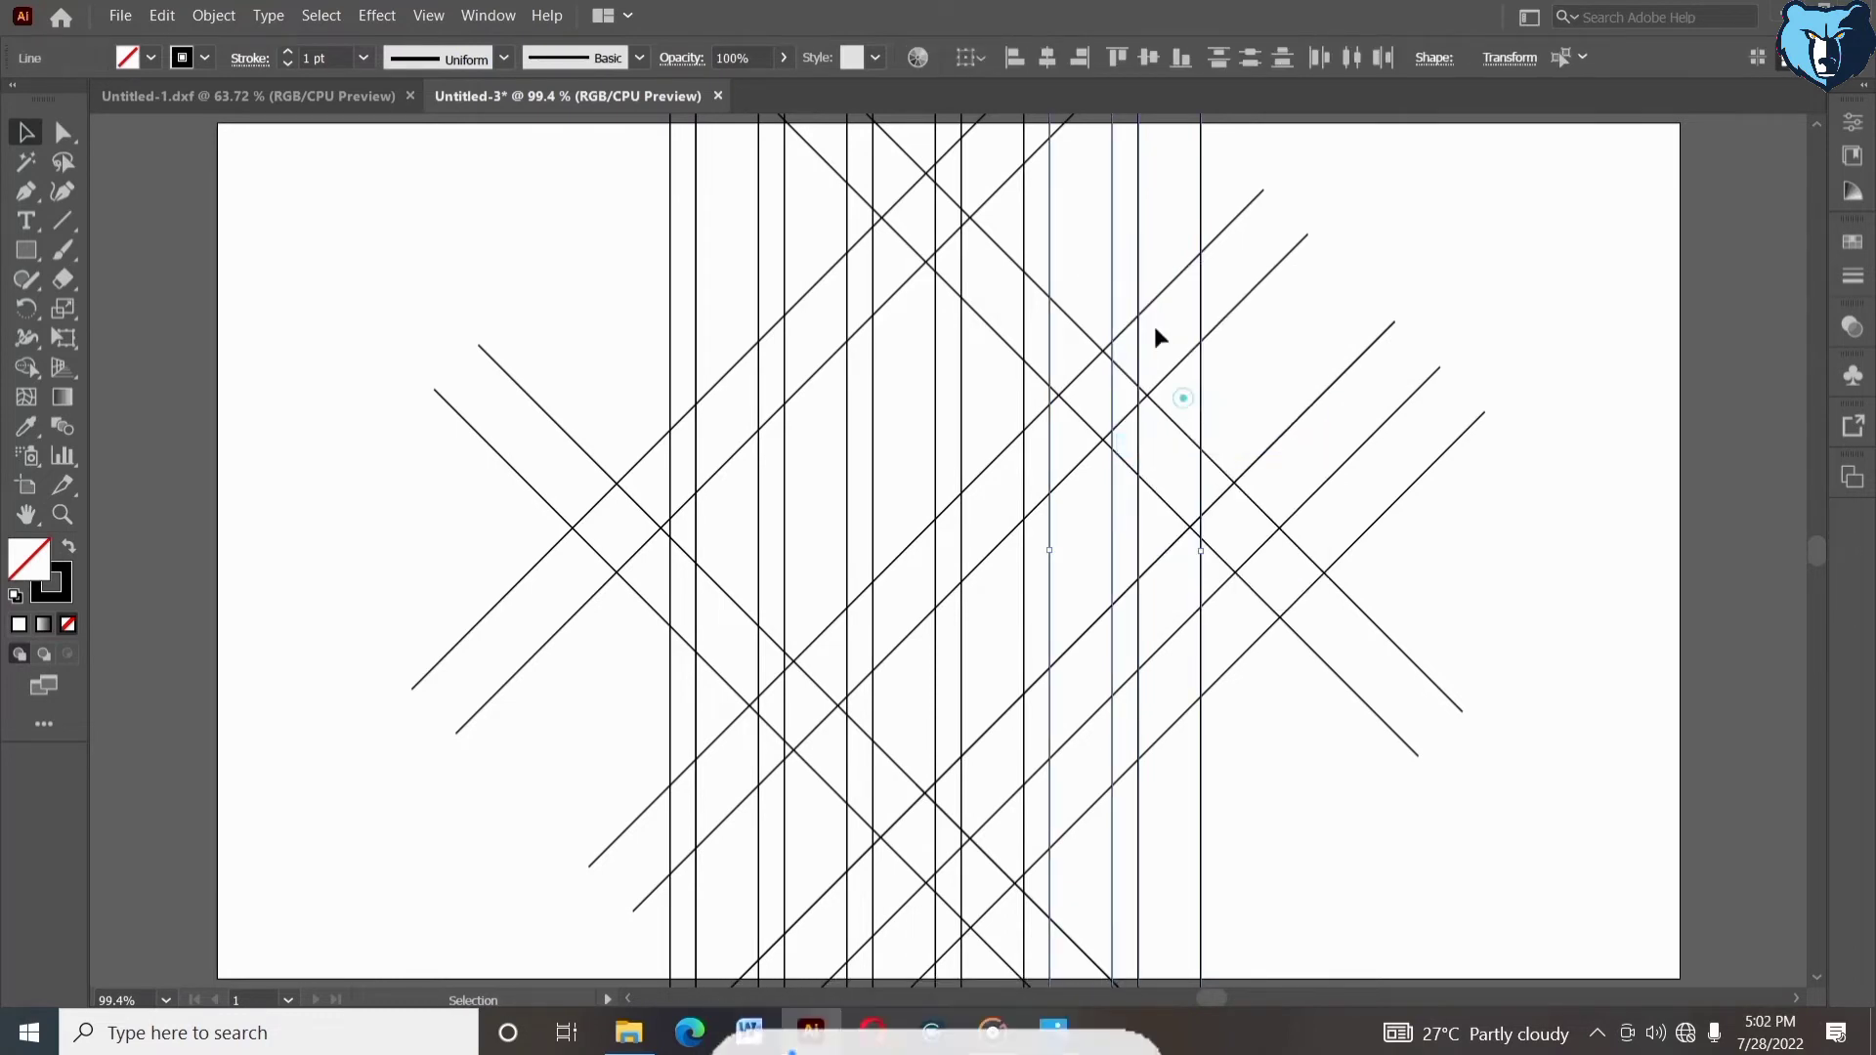
left_click_drag(1136, 251, 1224, 259)
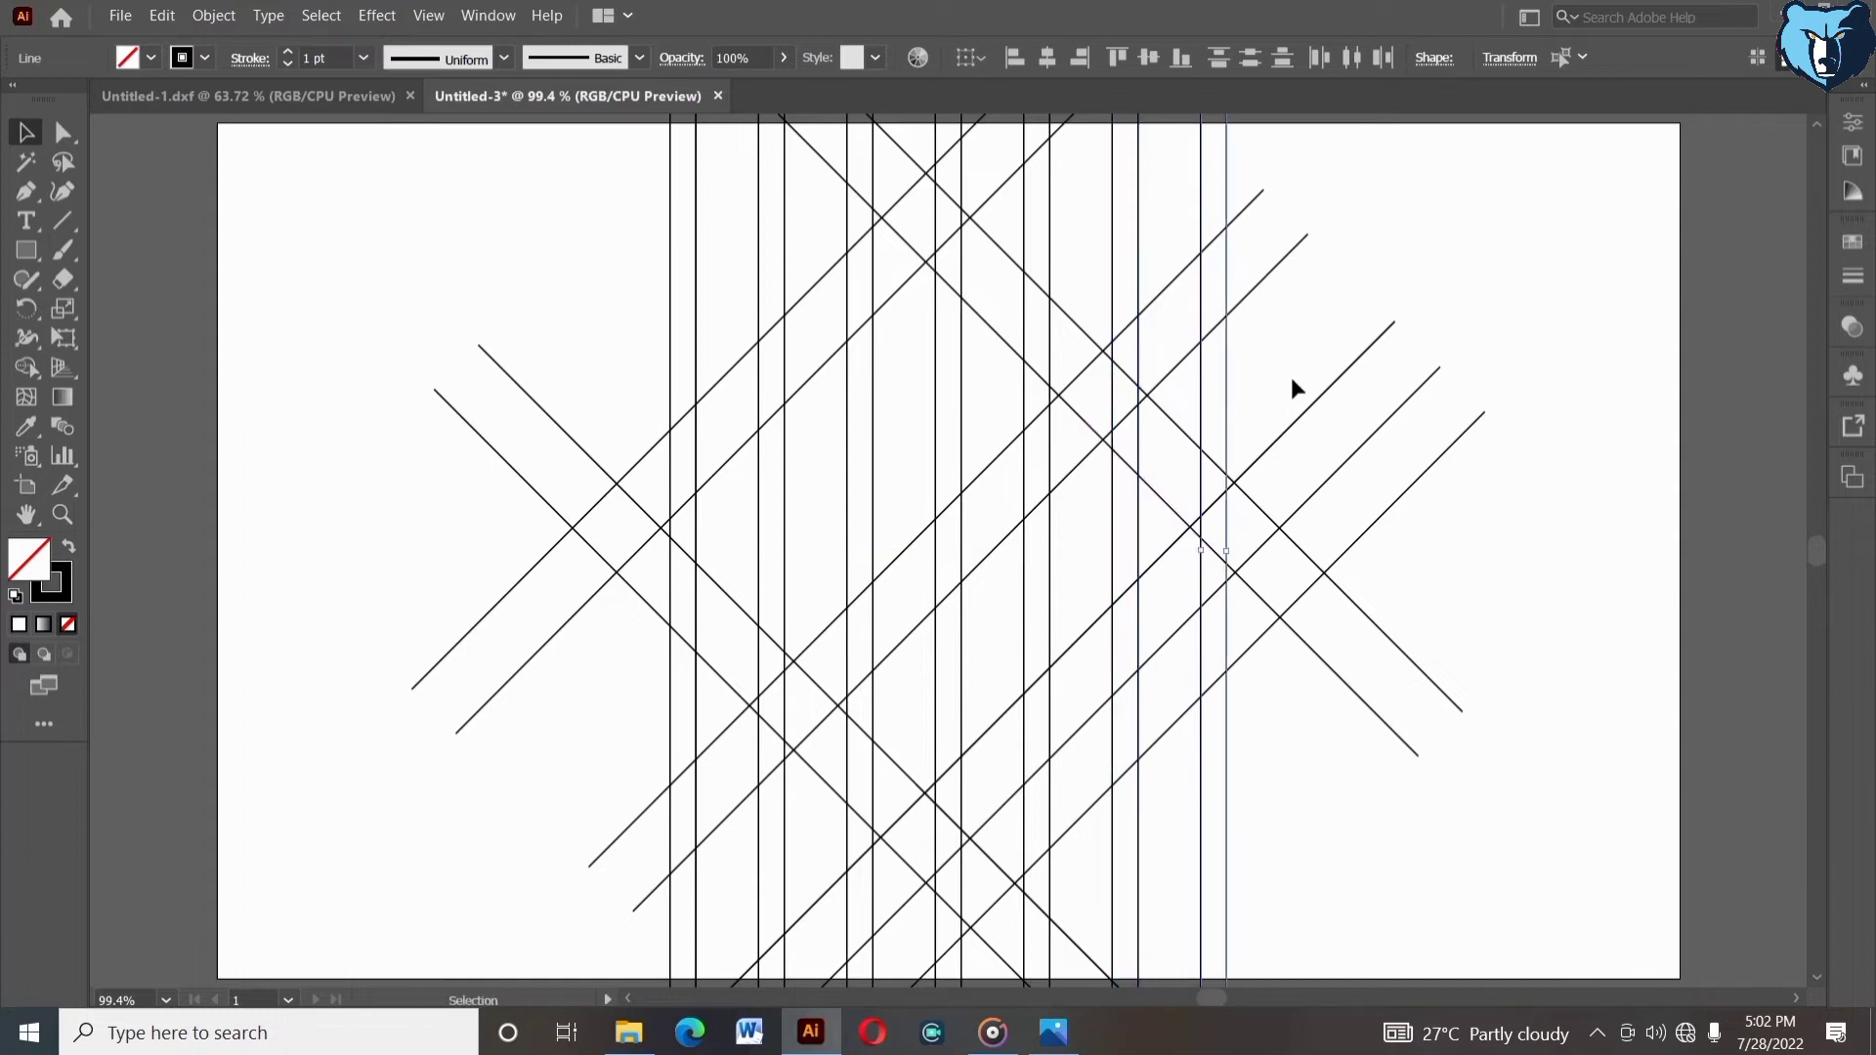
left_click(1282, 334)
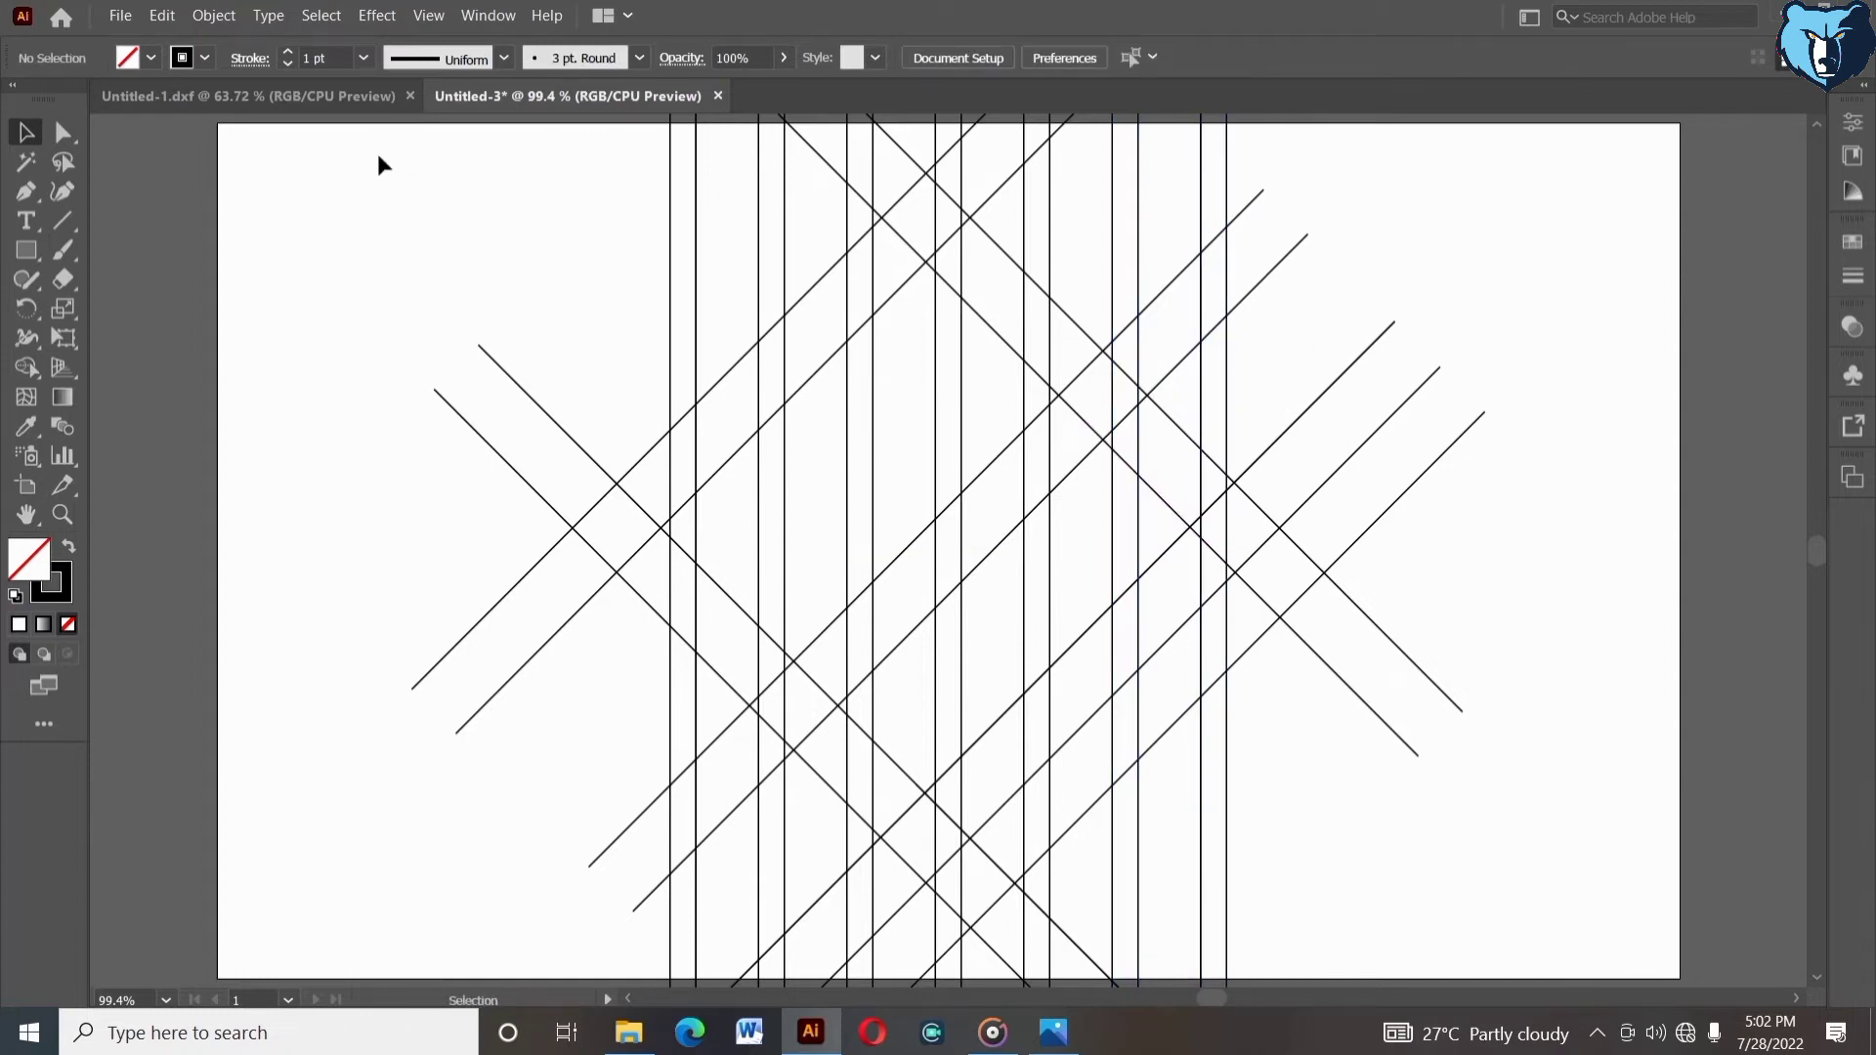
- Select the whole pattern and rotate it back by about 45° using its bounding box
left_click_drag(562, 340, 1337, 824)
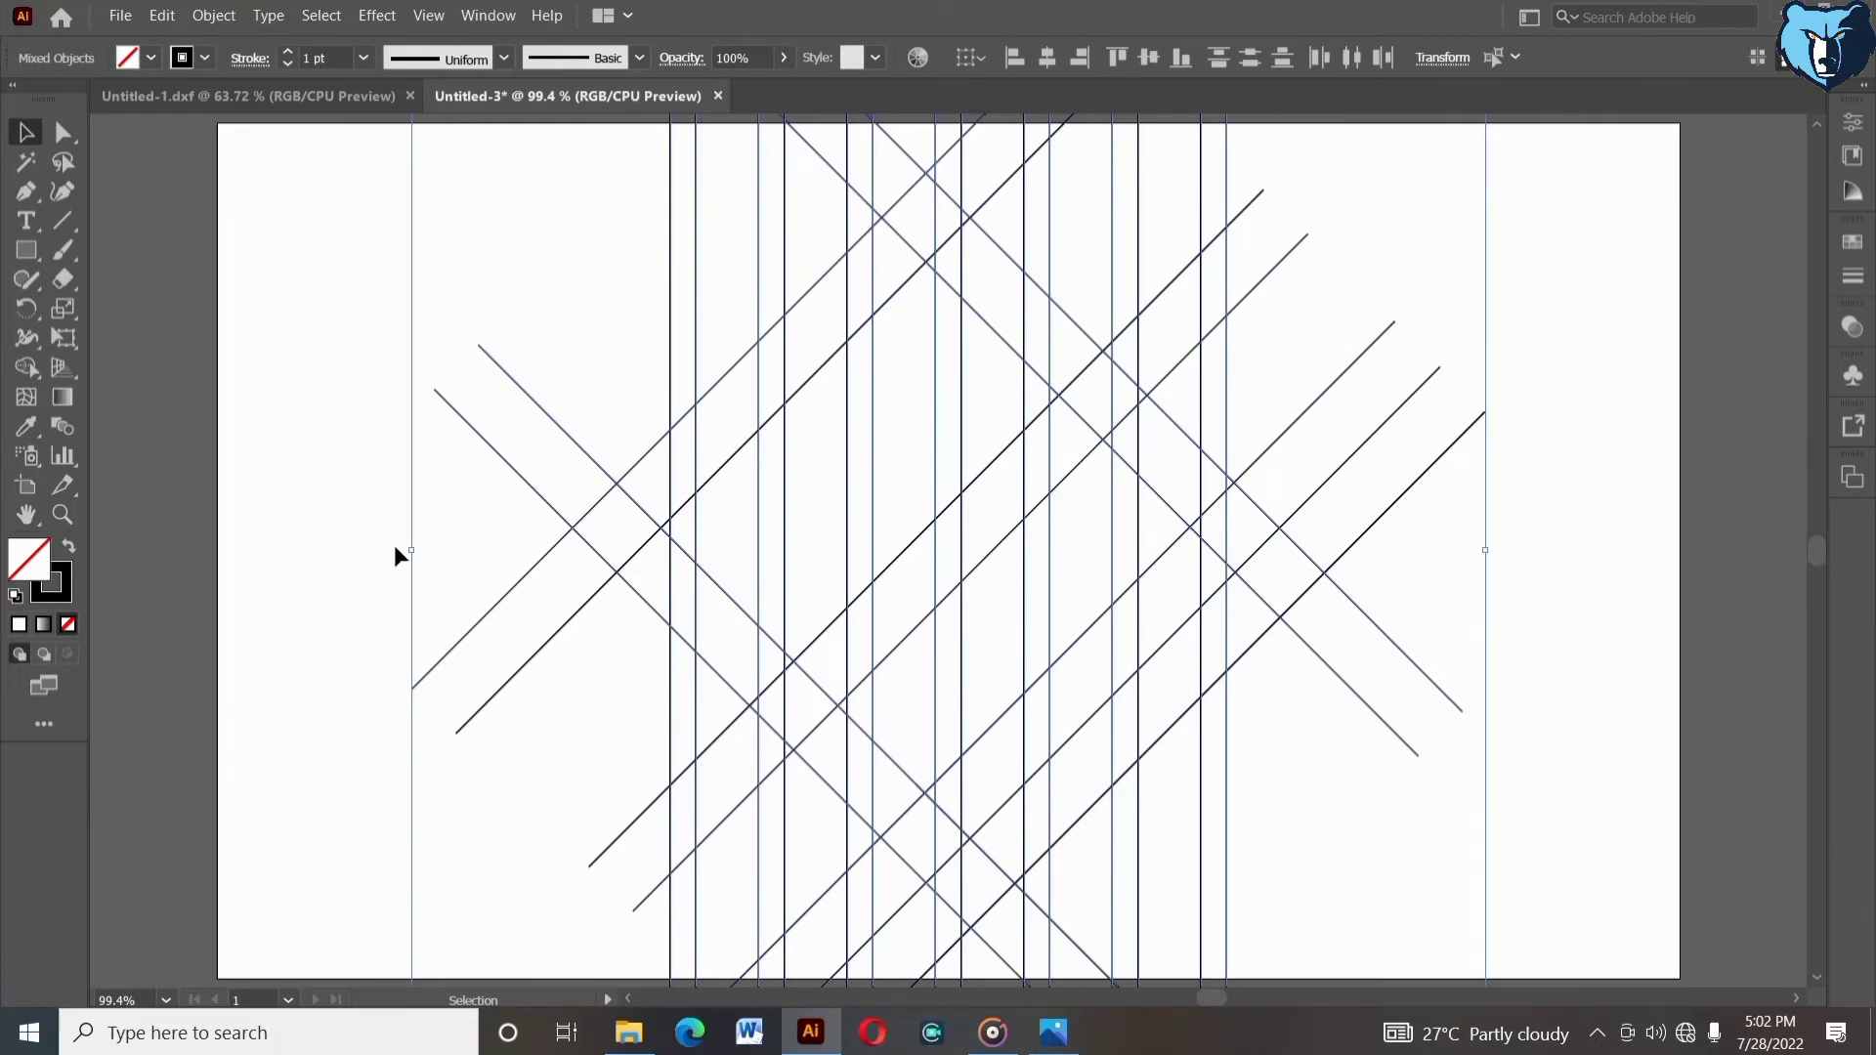
left_click_drag(406, 545, 640, 758)
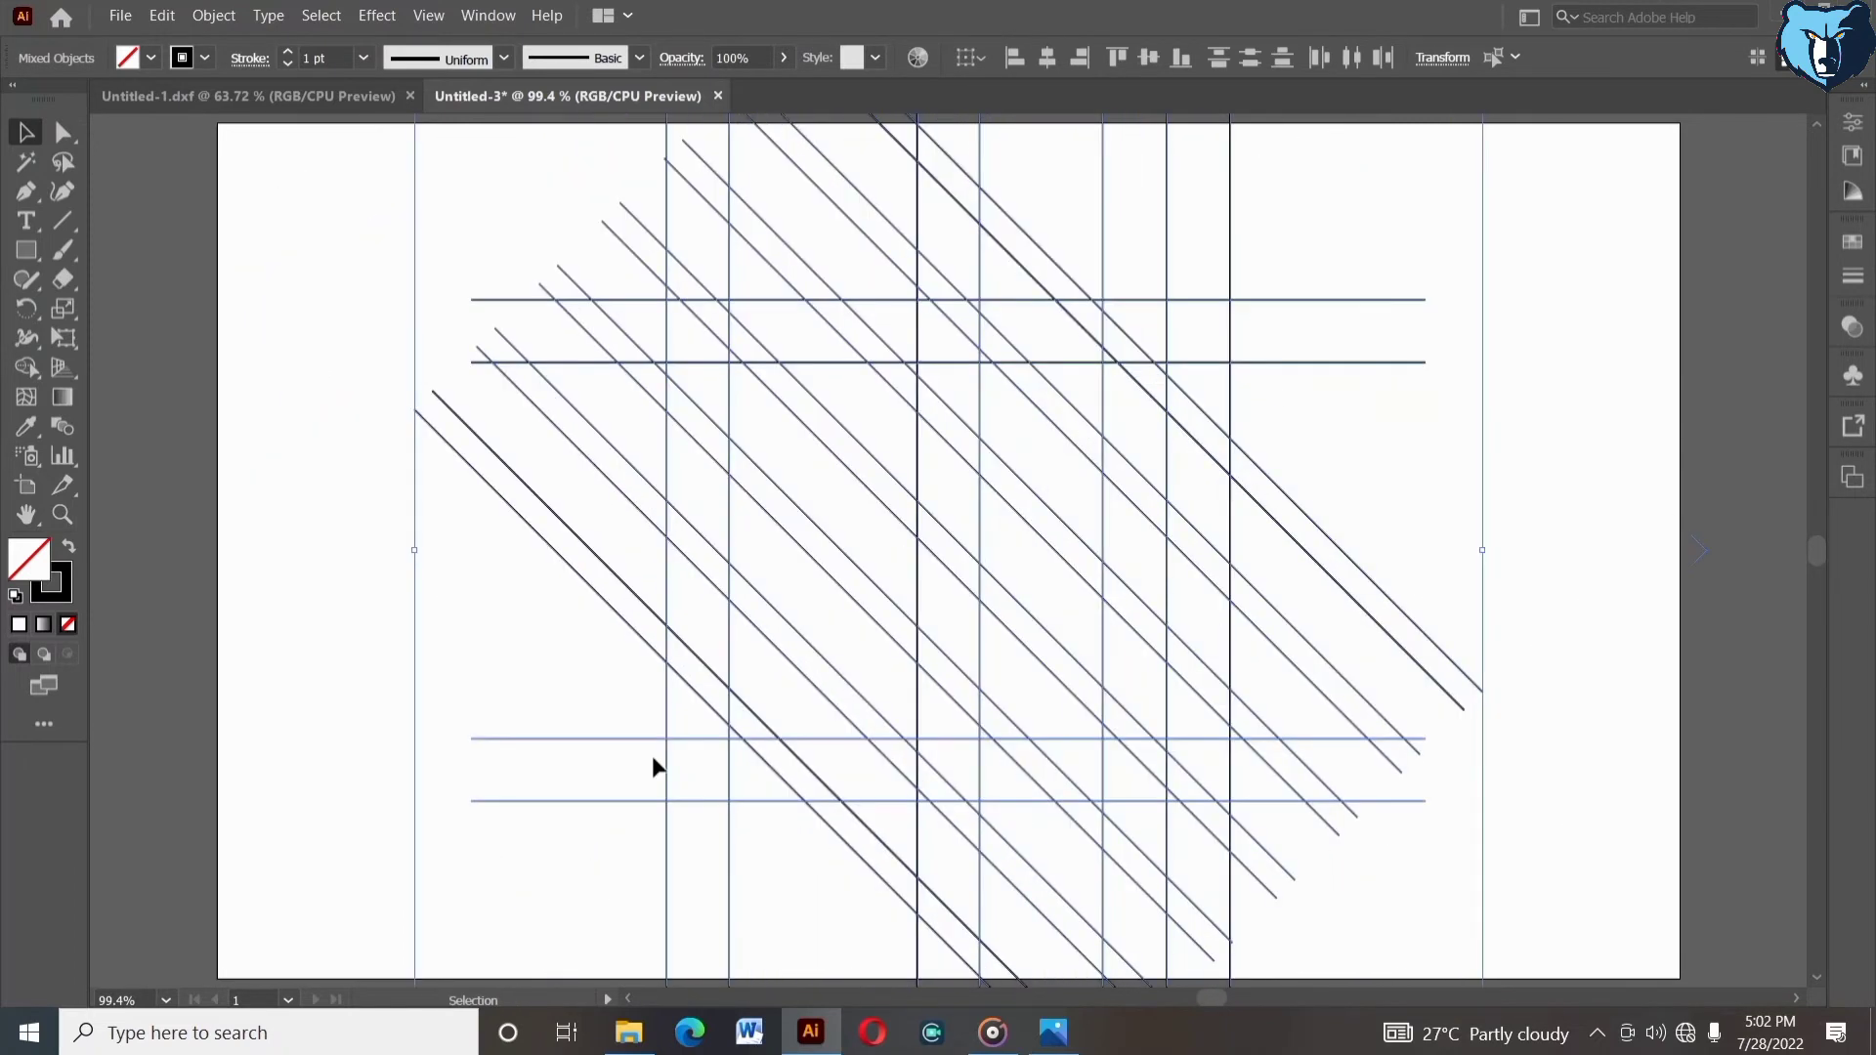
- Select all the pattern lines and set their stroke weight to 0.25 pt
left_click(1398, 893)
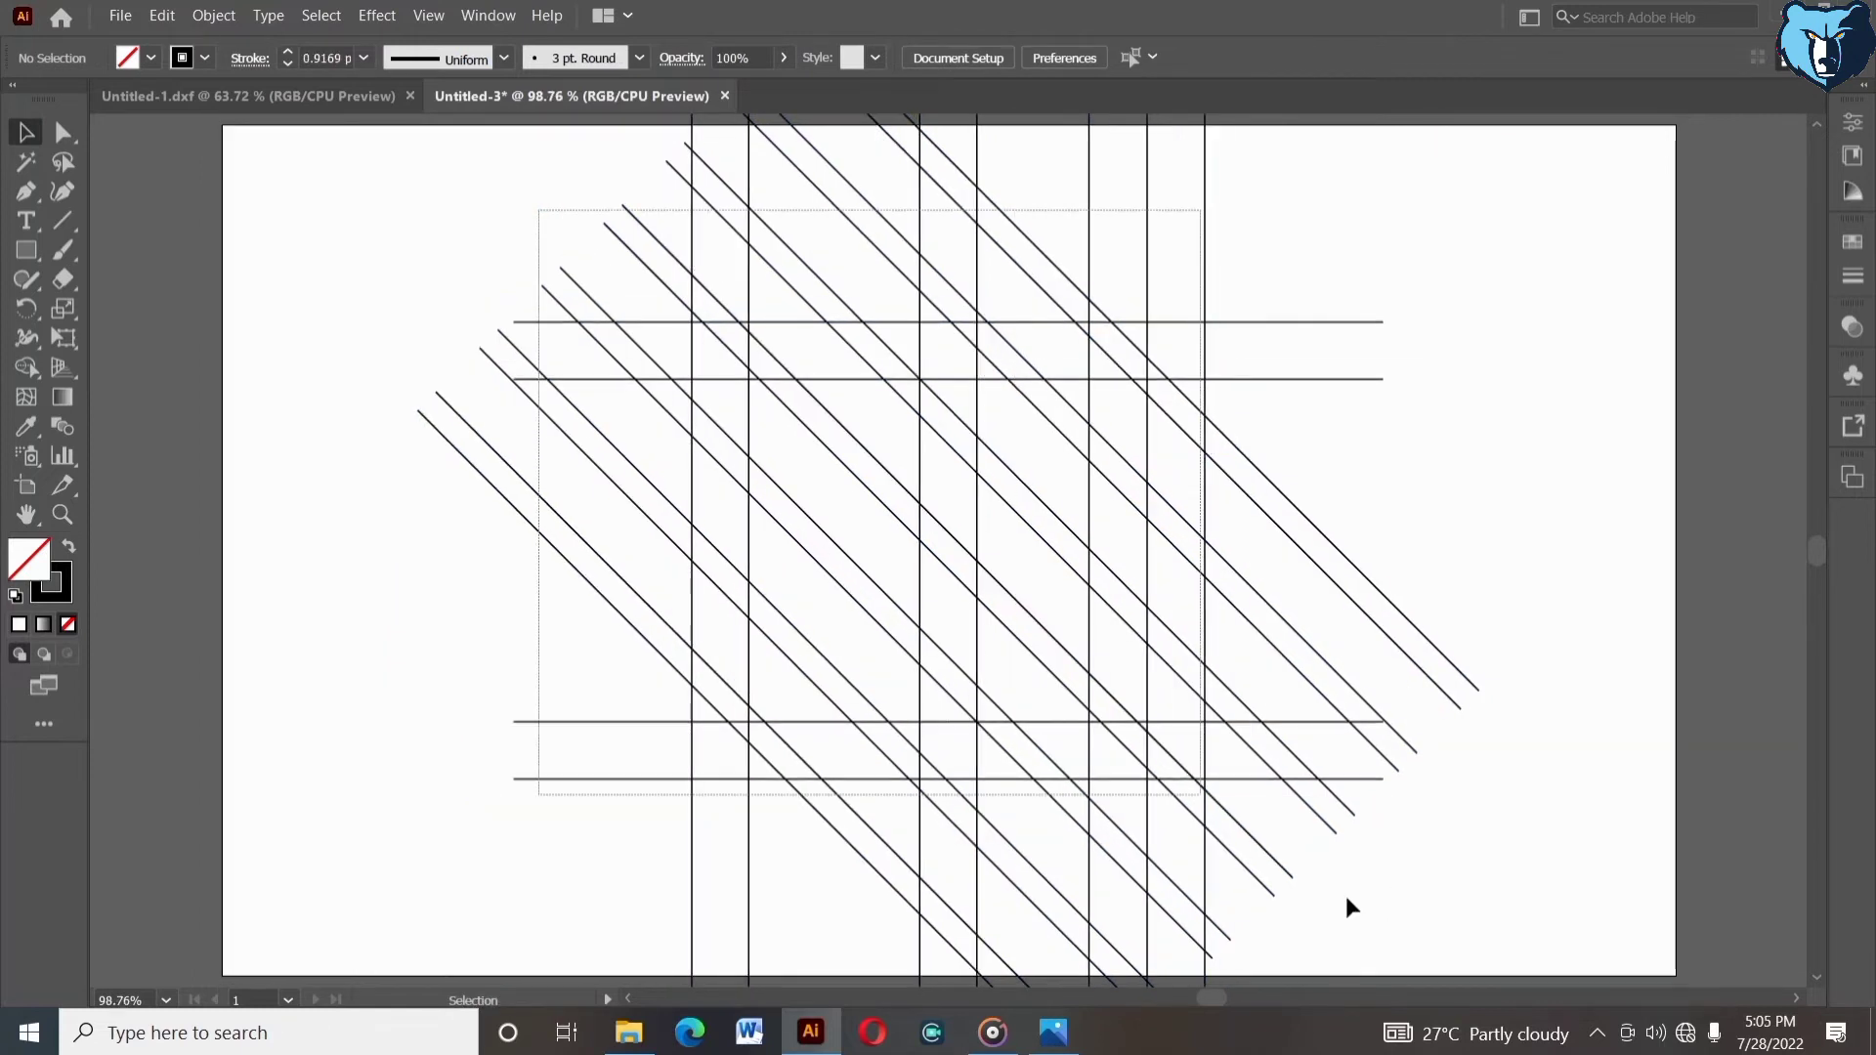
key("ctrl+a")
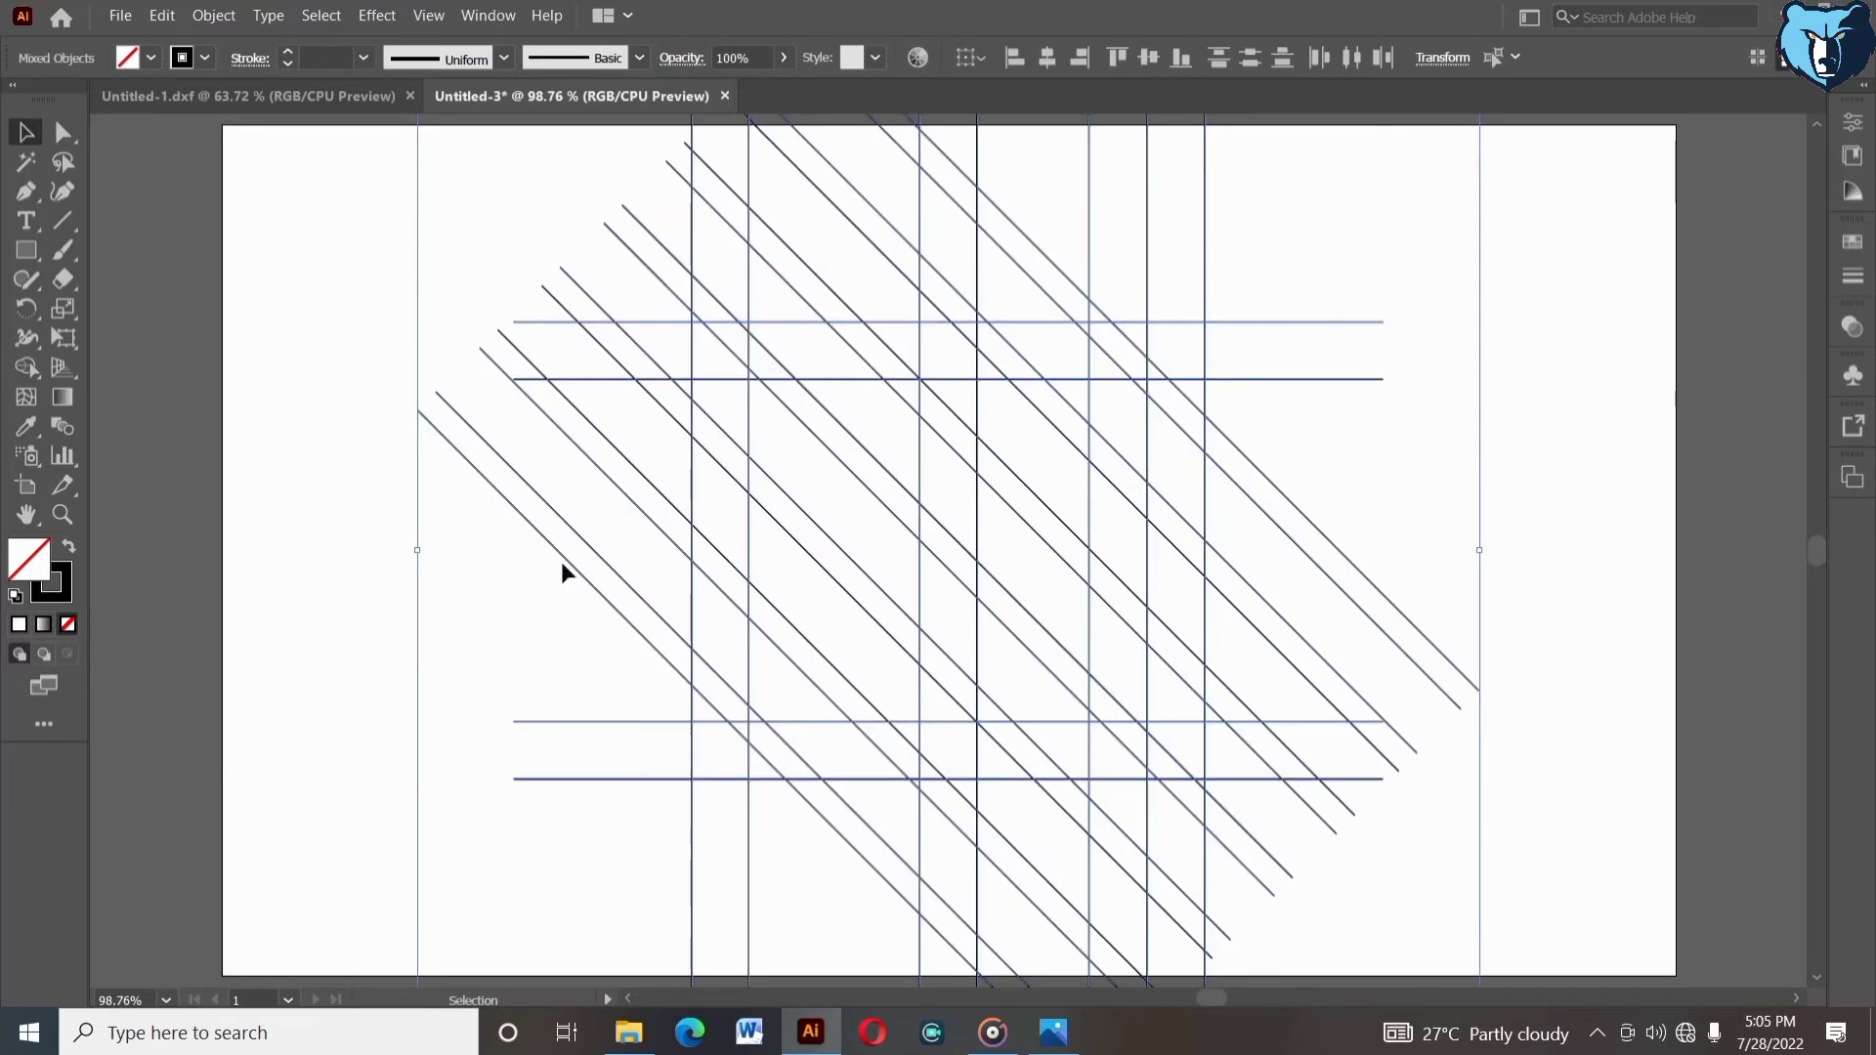
left_click(75, 518)
left_click_drag(633, 291, 1241, 841)
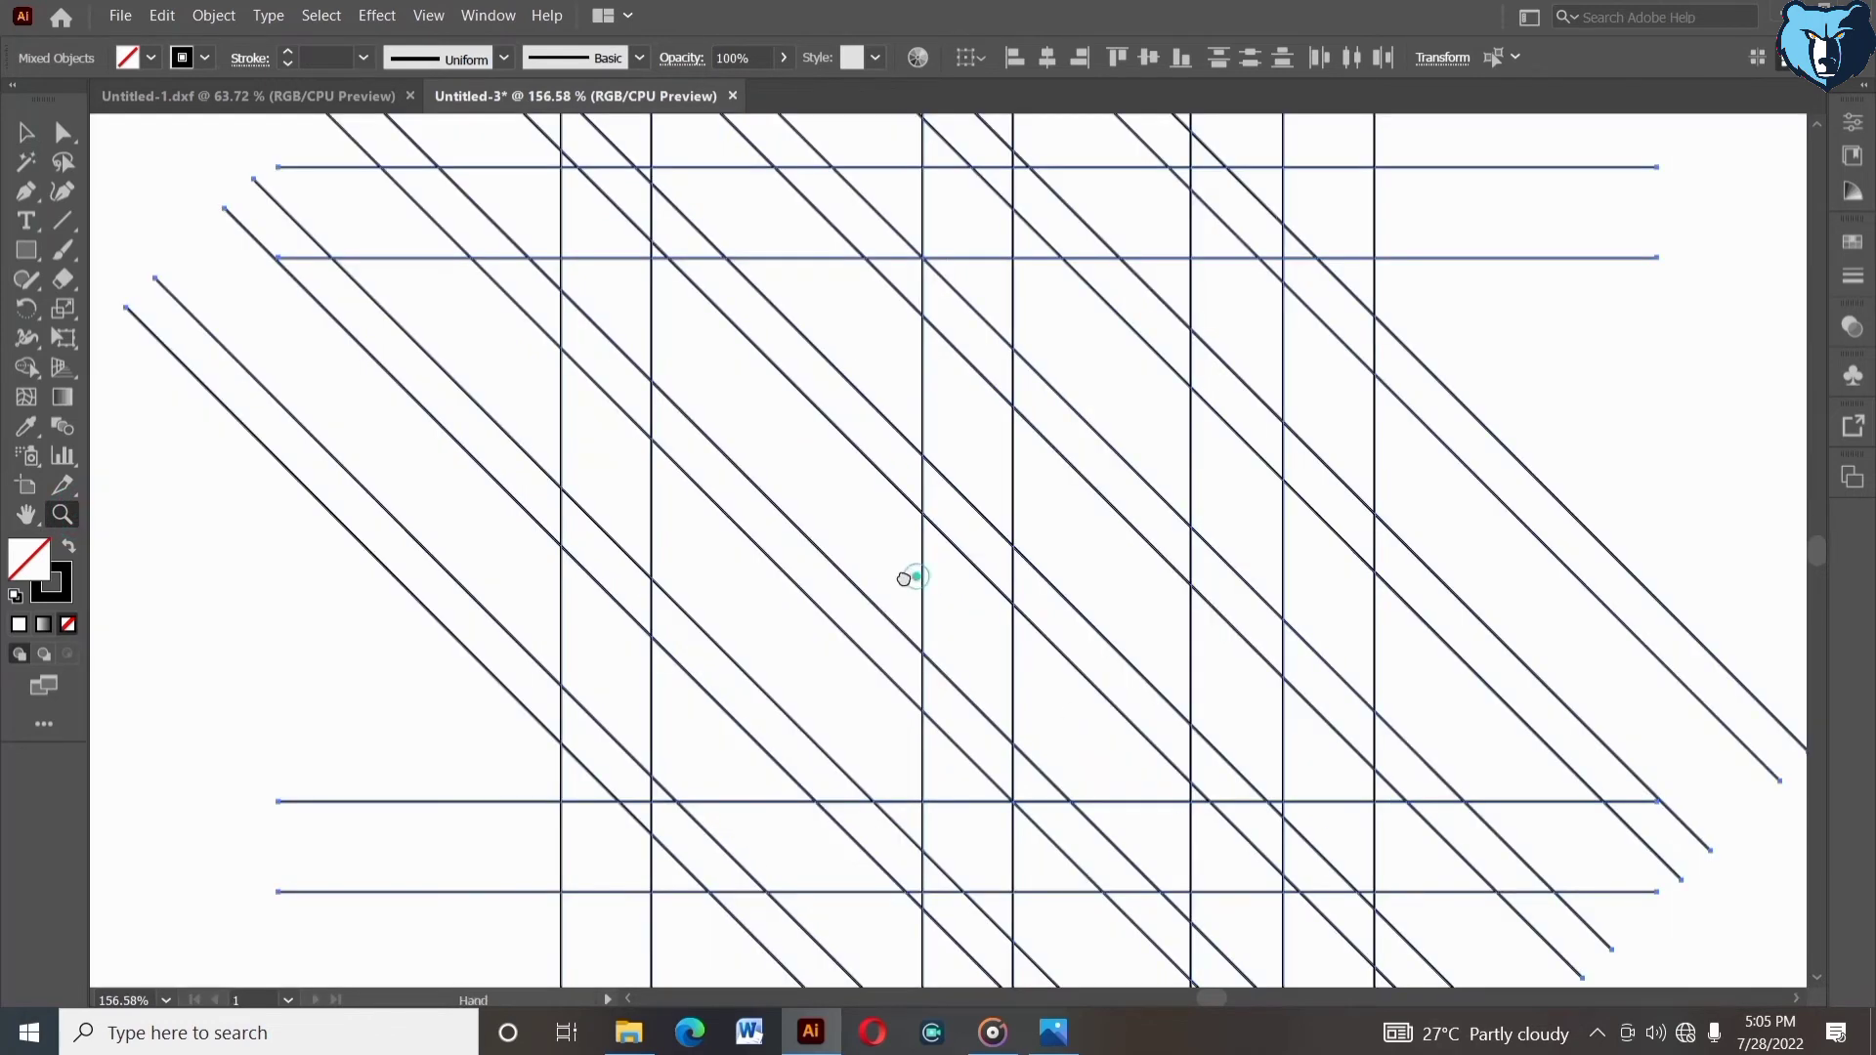
left_click_drag(903, 578, 885, 581)
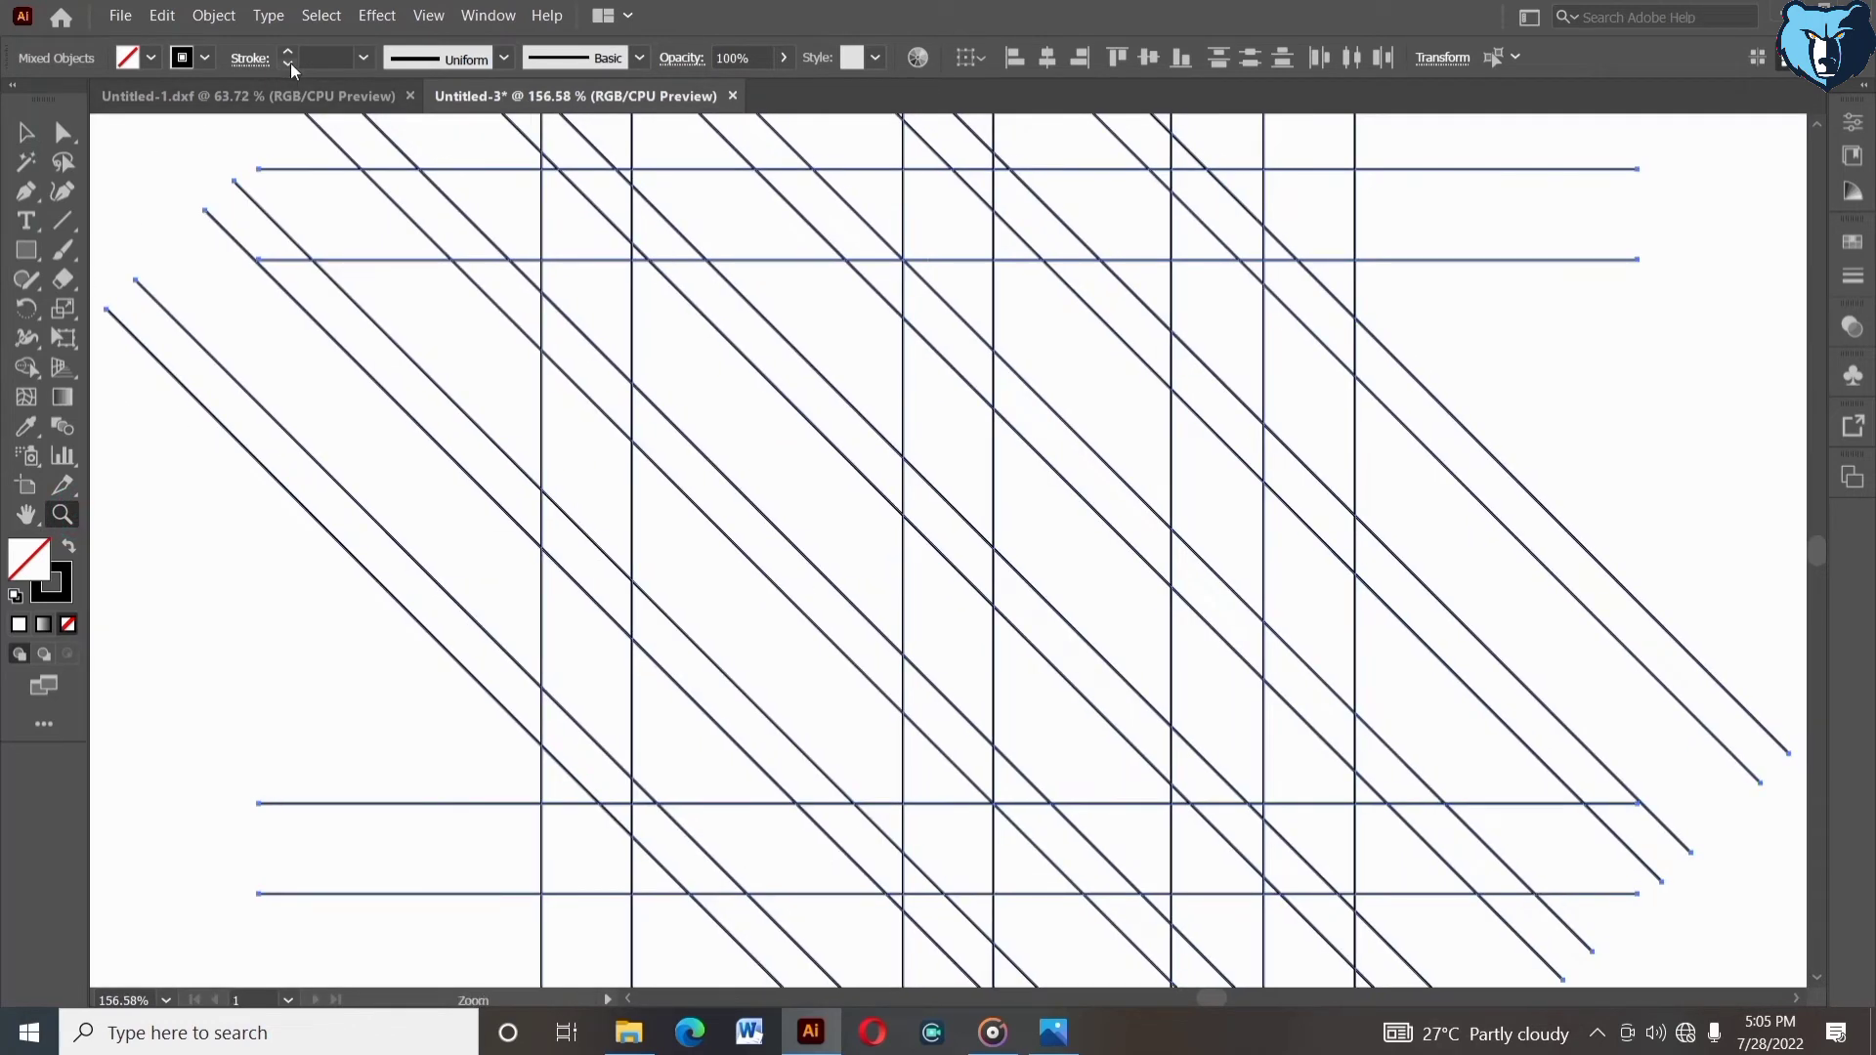
left_click(289, 64)
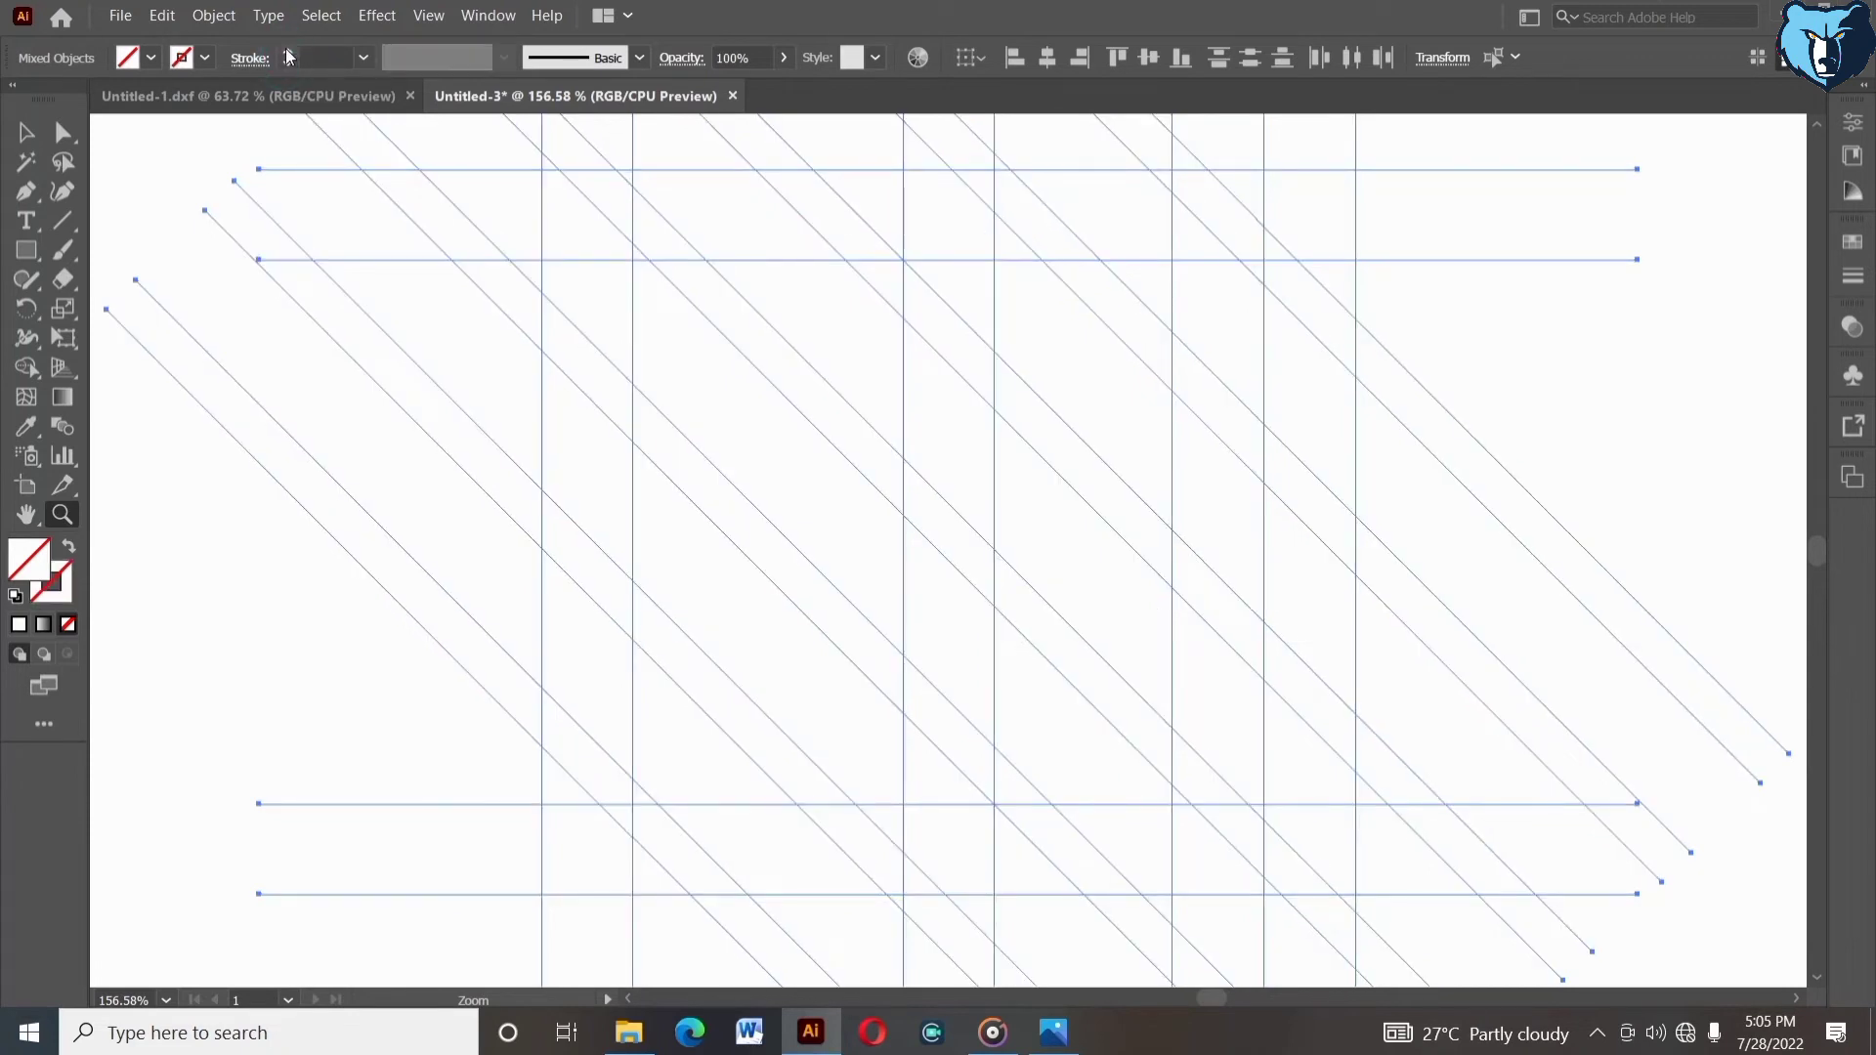
left_click(288, 54)
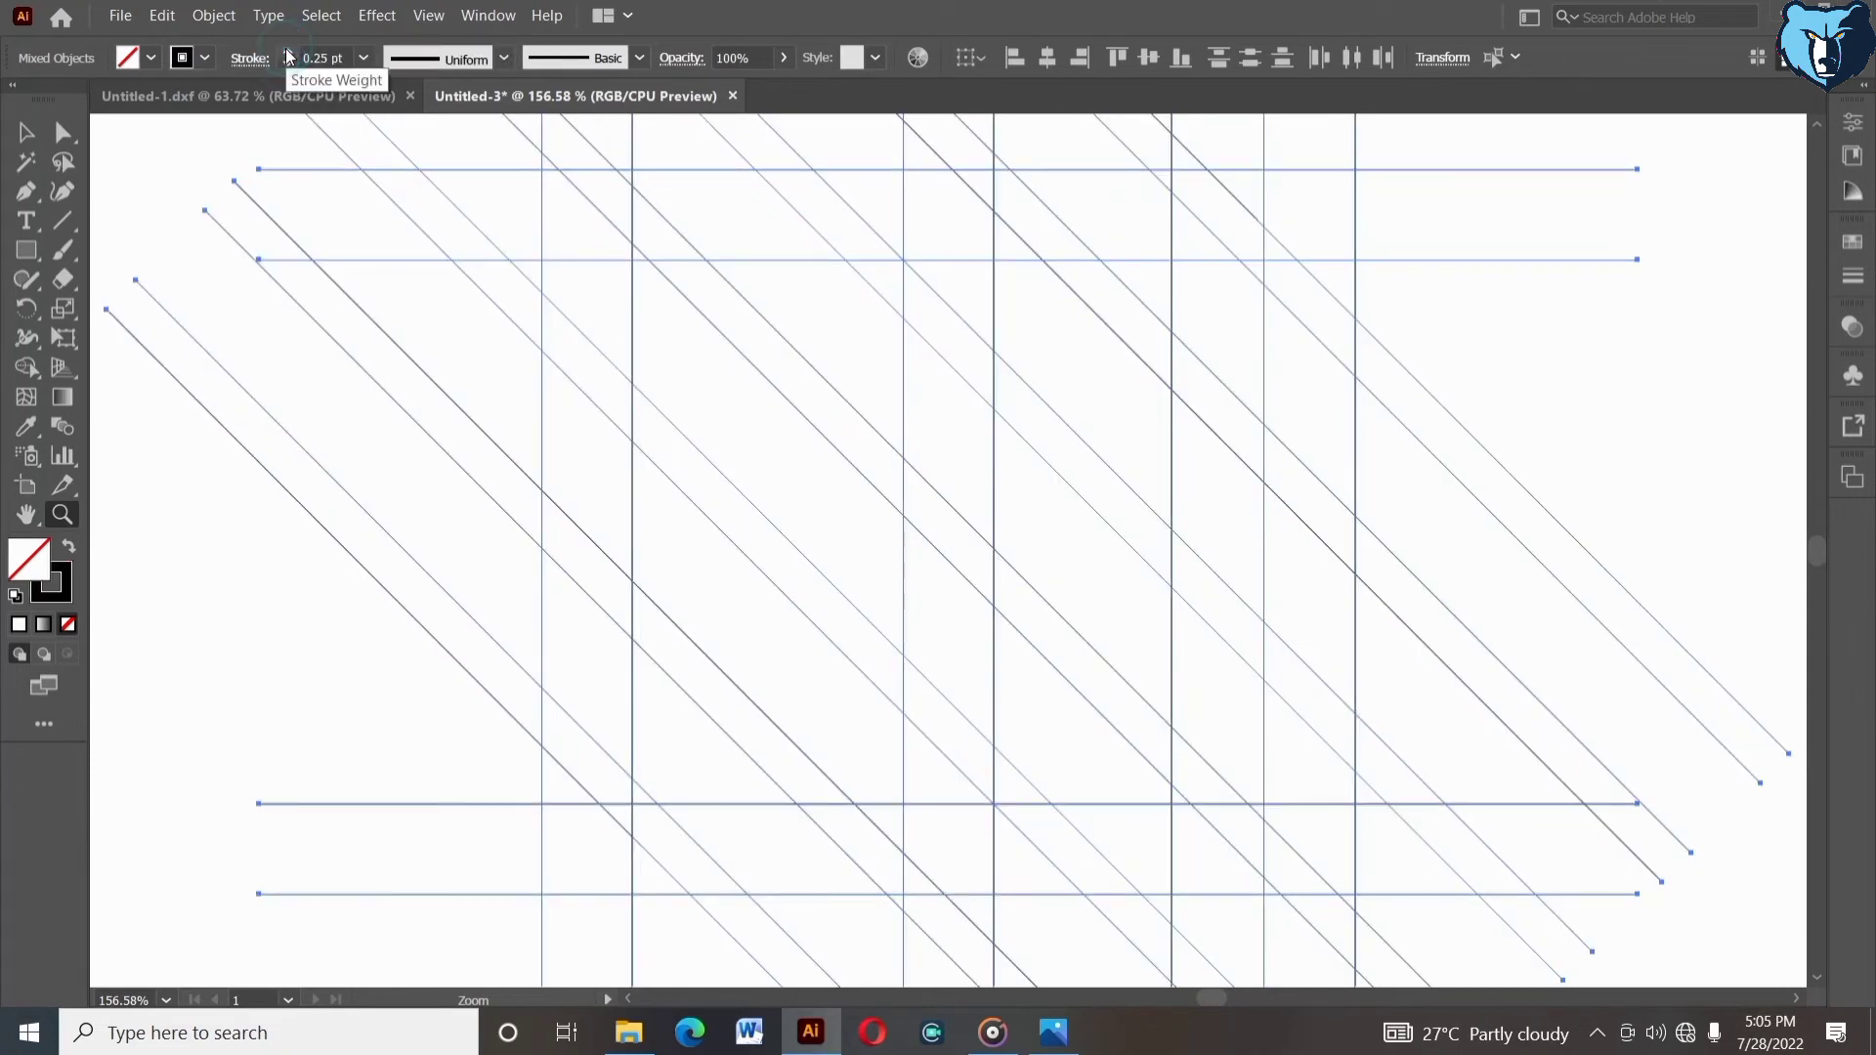
- Switch to Shape Builder with a black fill and merge the diagonal band regions in the upper-right of the grid
left_click(21, 369)
left_click(68, 547)
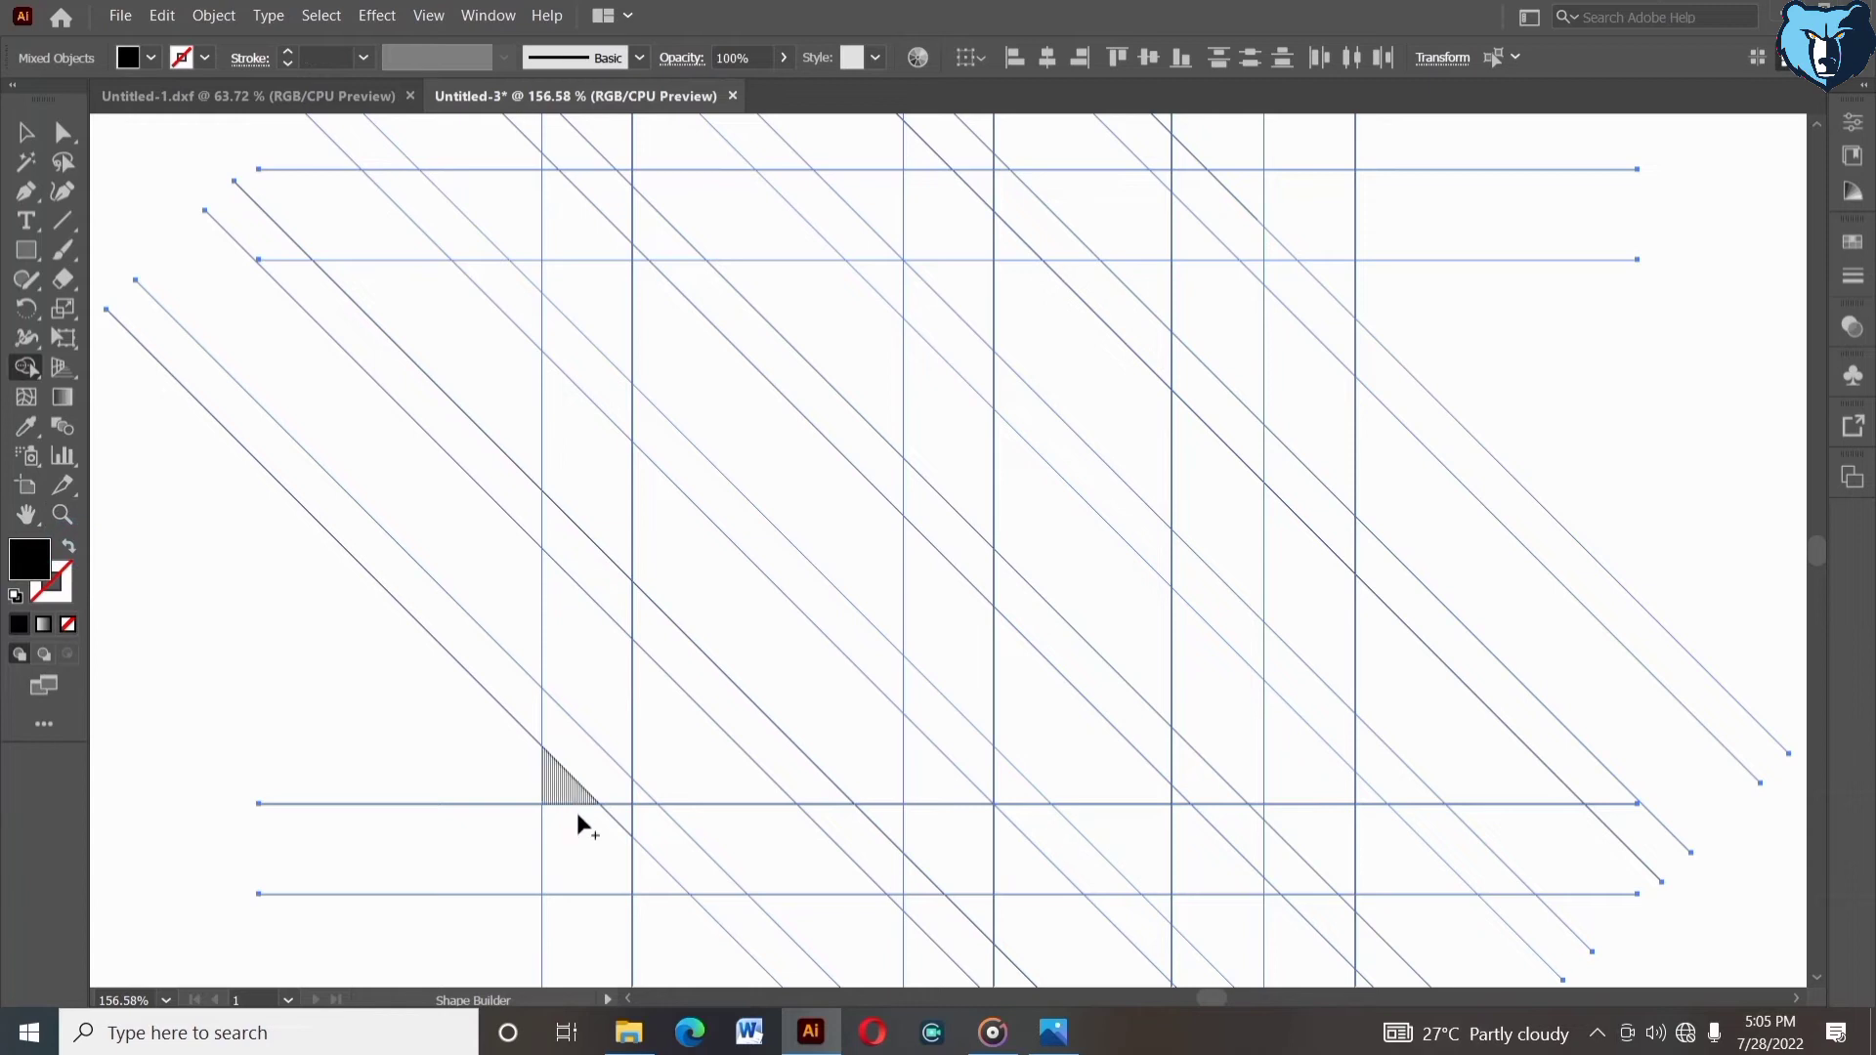
left_click_drag(576, 807, 636, 871)
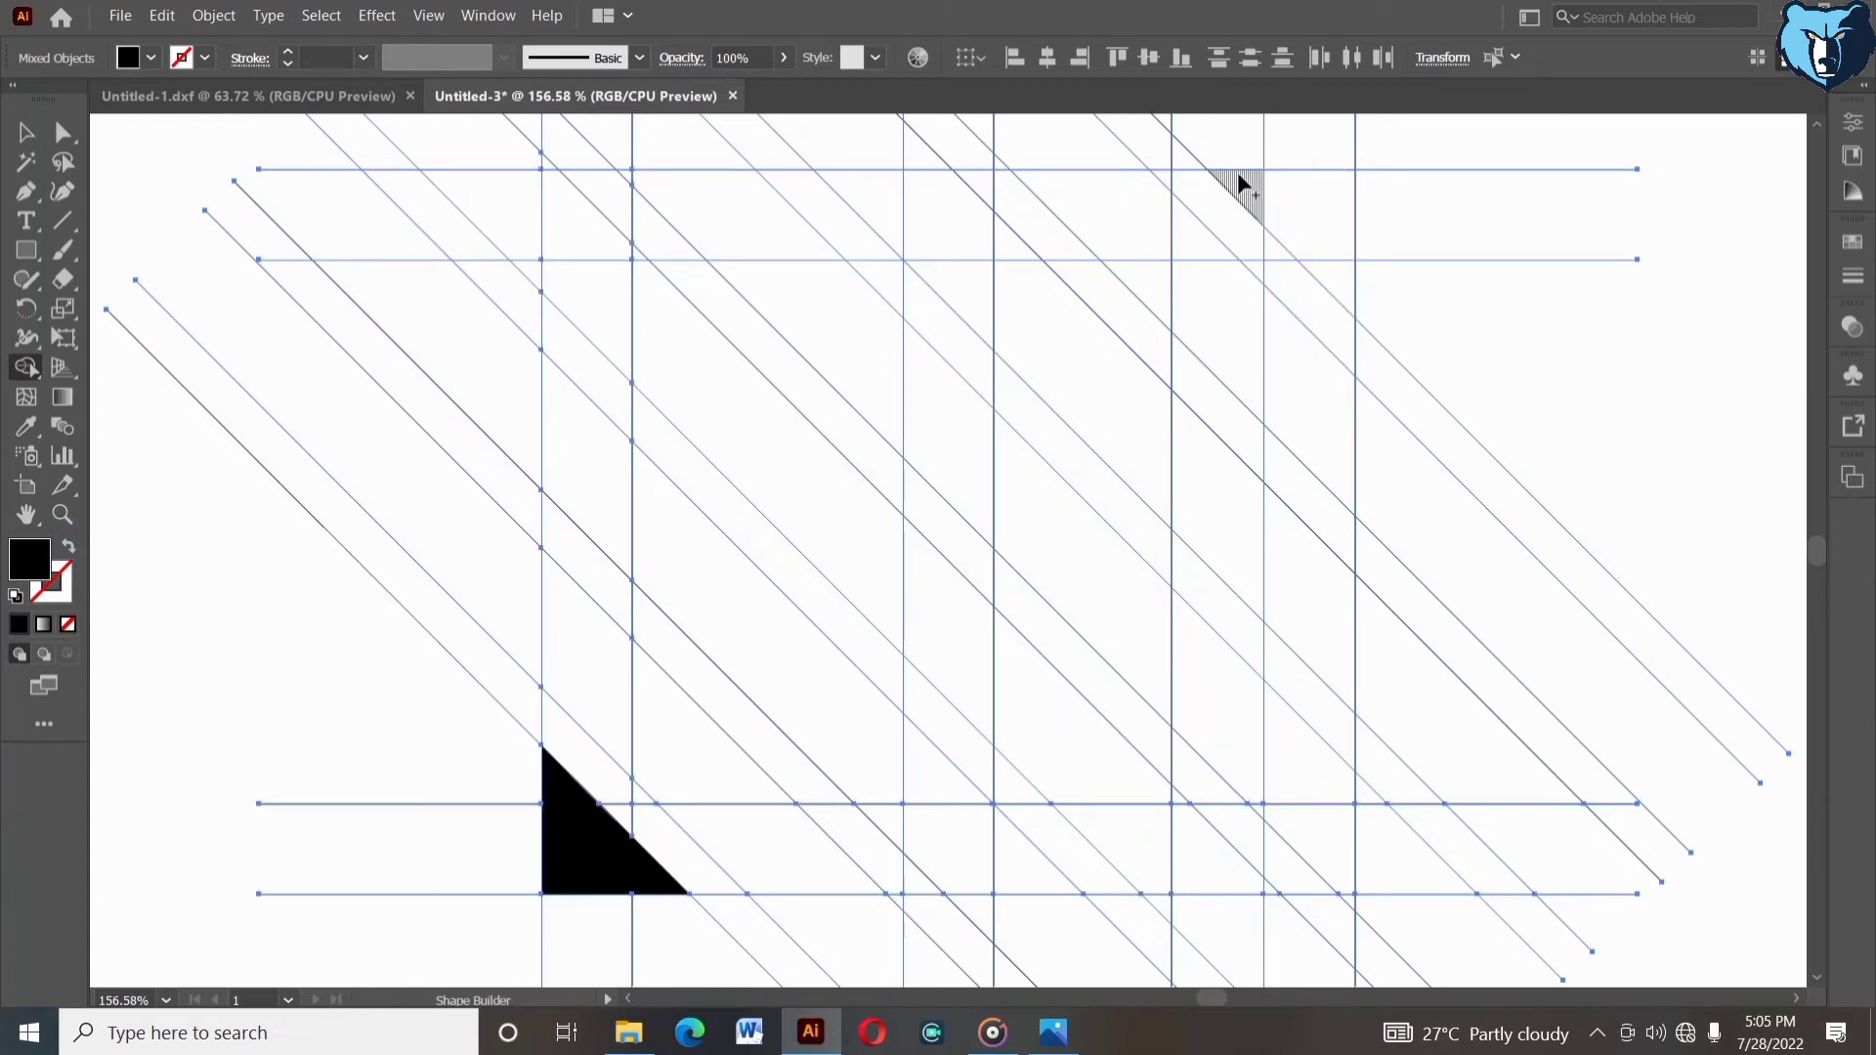
left_click_drag(1333, 268, 1335, 278)
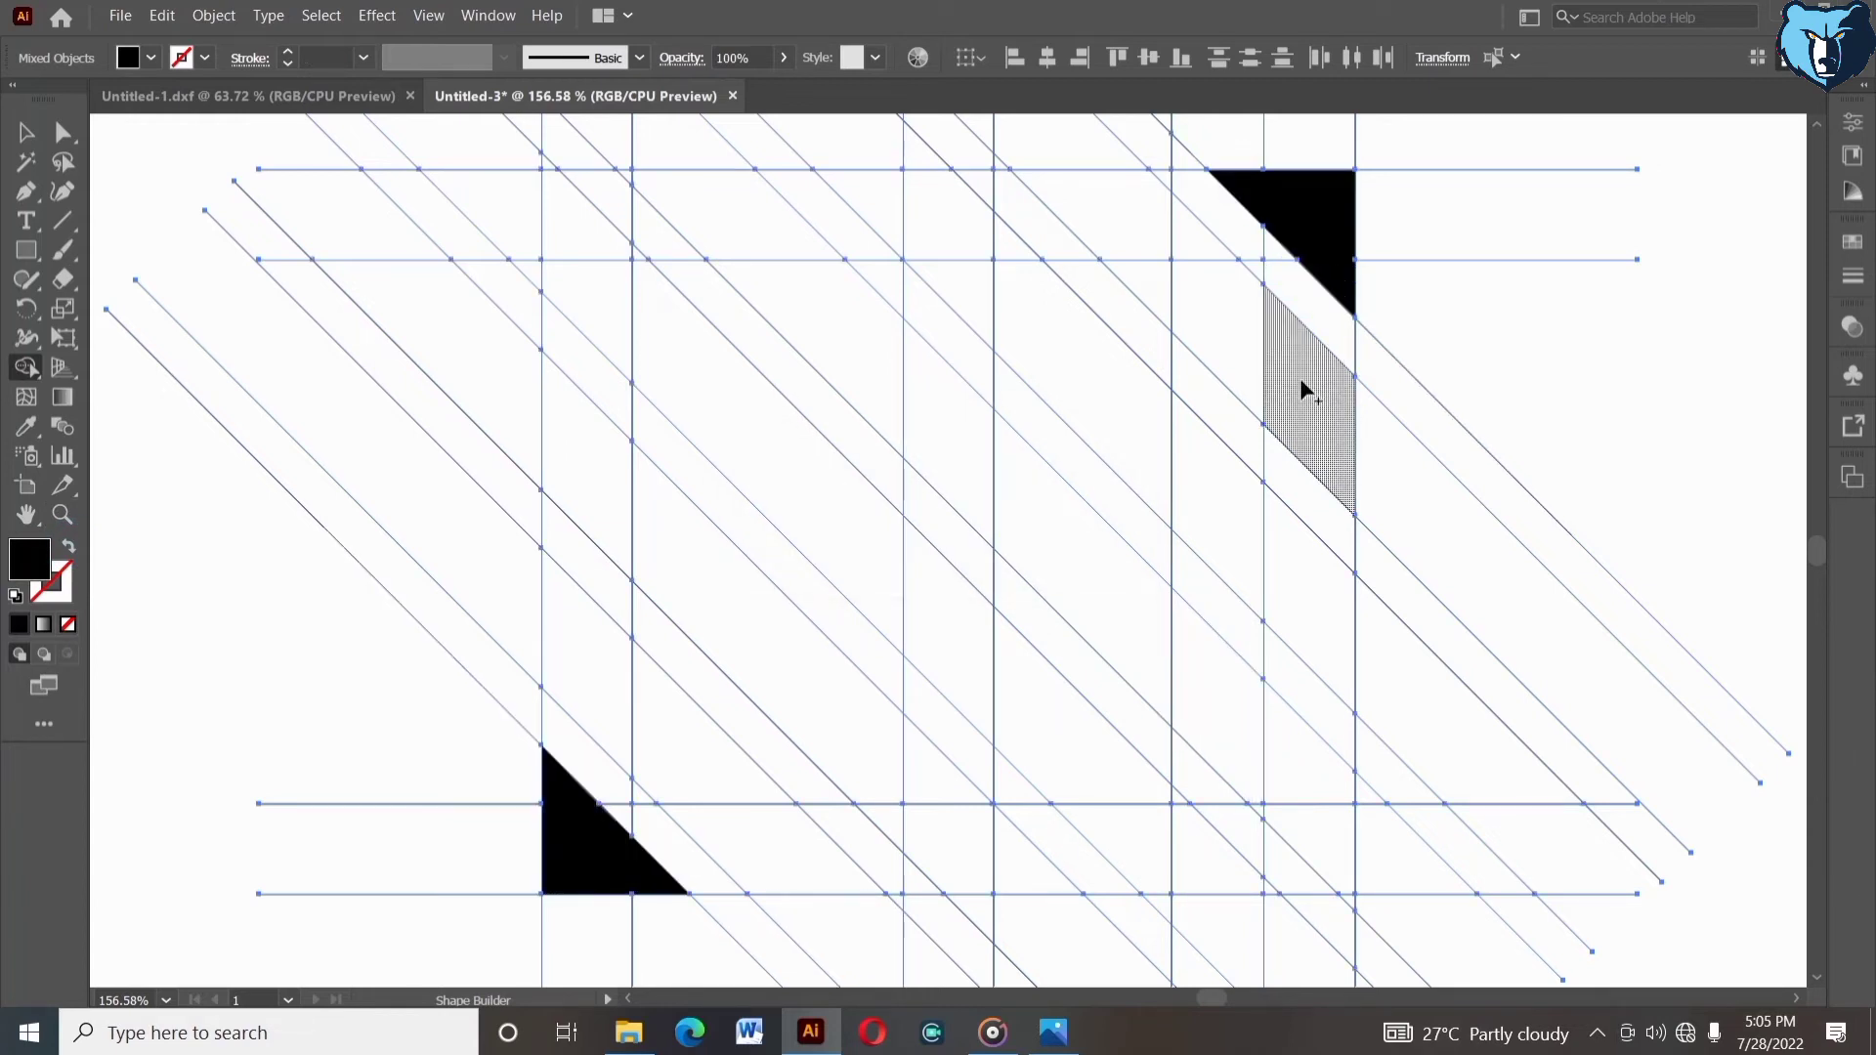
mouse_move(1301, 387)
left_mouse_down()
mouse_move(1160, 283)
mouse_move(1165, 262)
left_mouse_up()
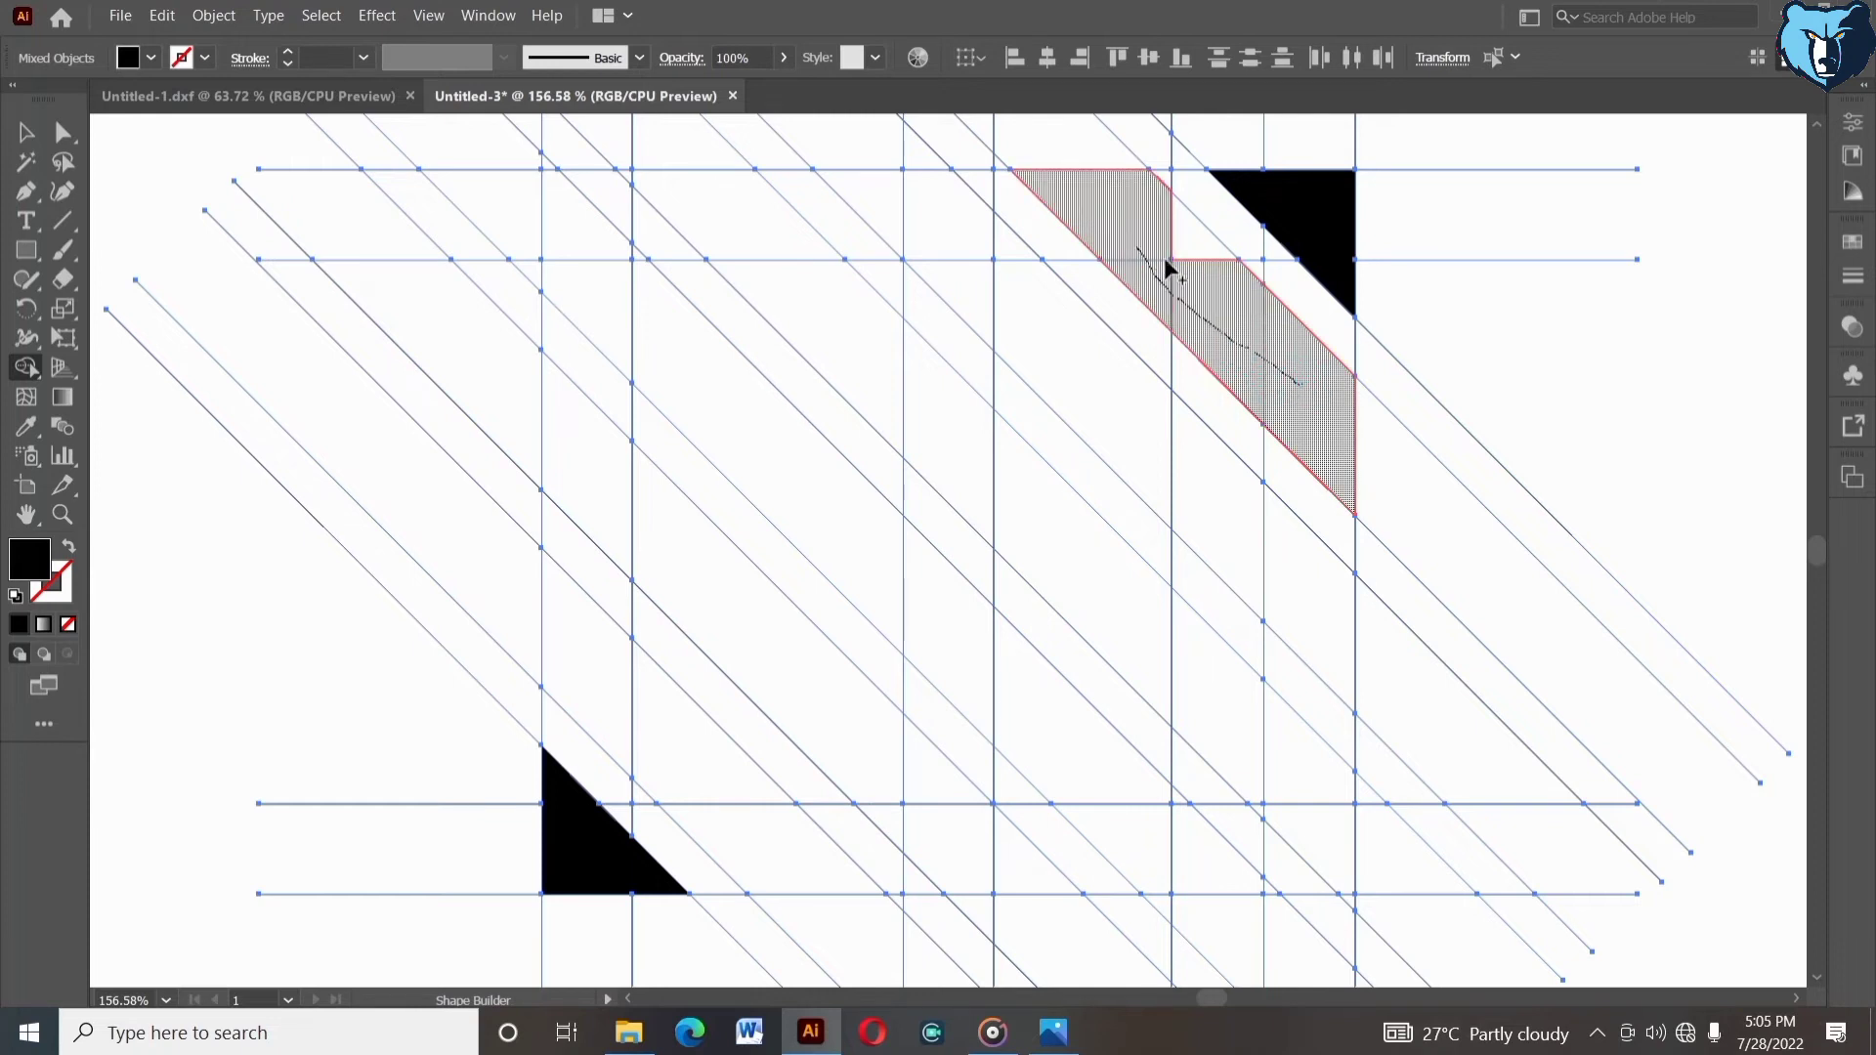
left_click_drag(1221, 325, 1221, 327)
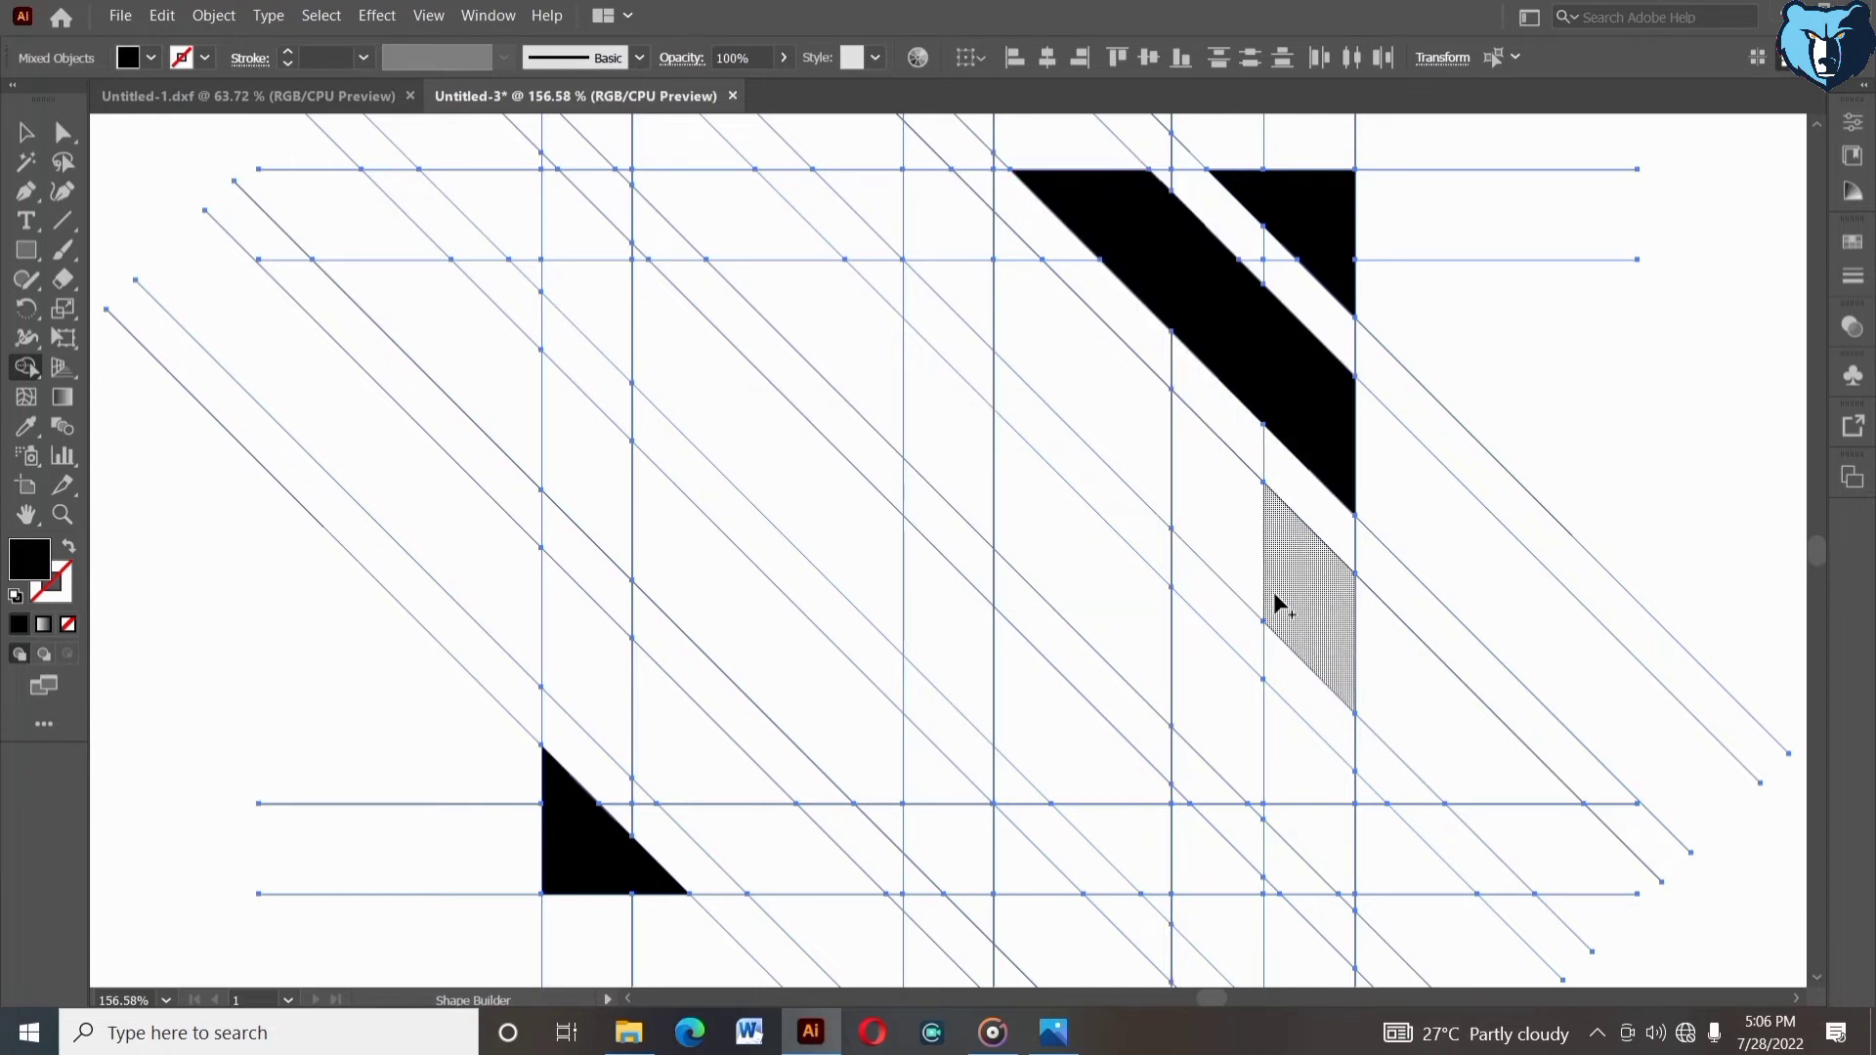
mouse_move(1275, 603)
left_mouse_down()
mouse_move(891, 239)
mouse_move(907, 240)
left_mouse_up()
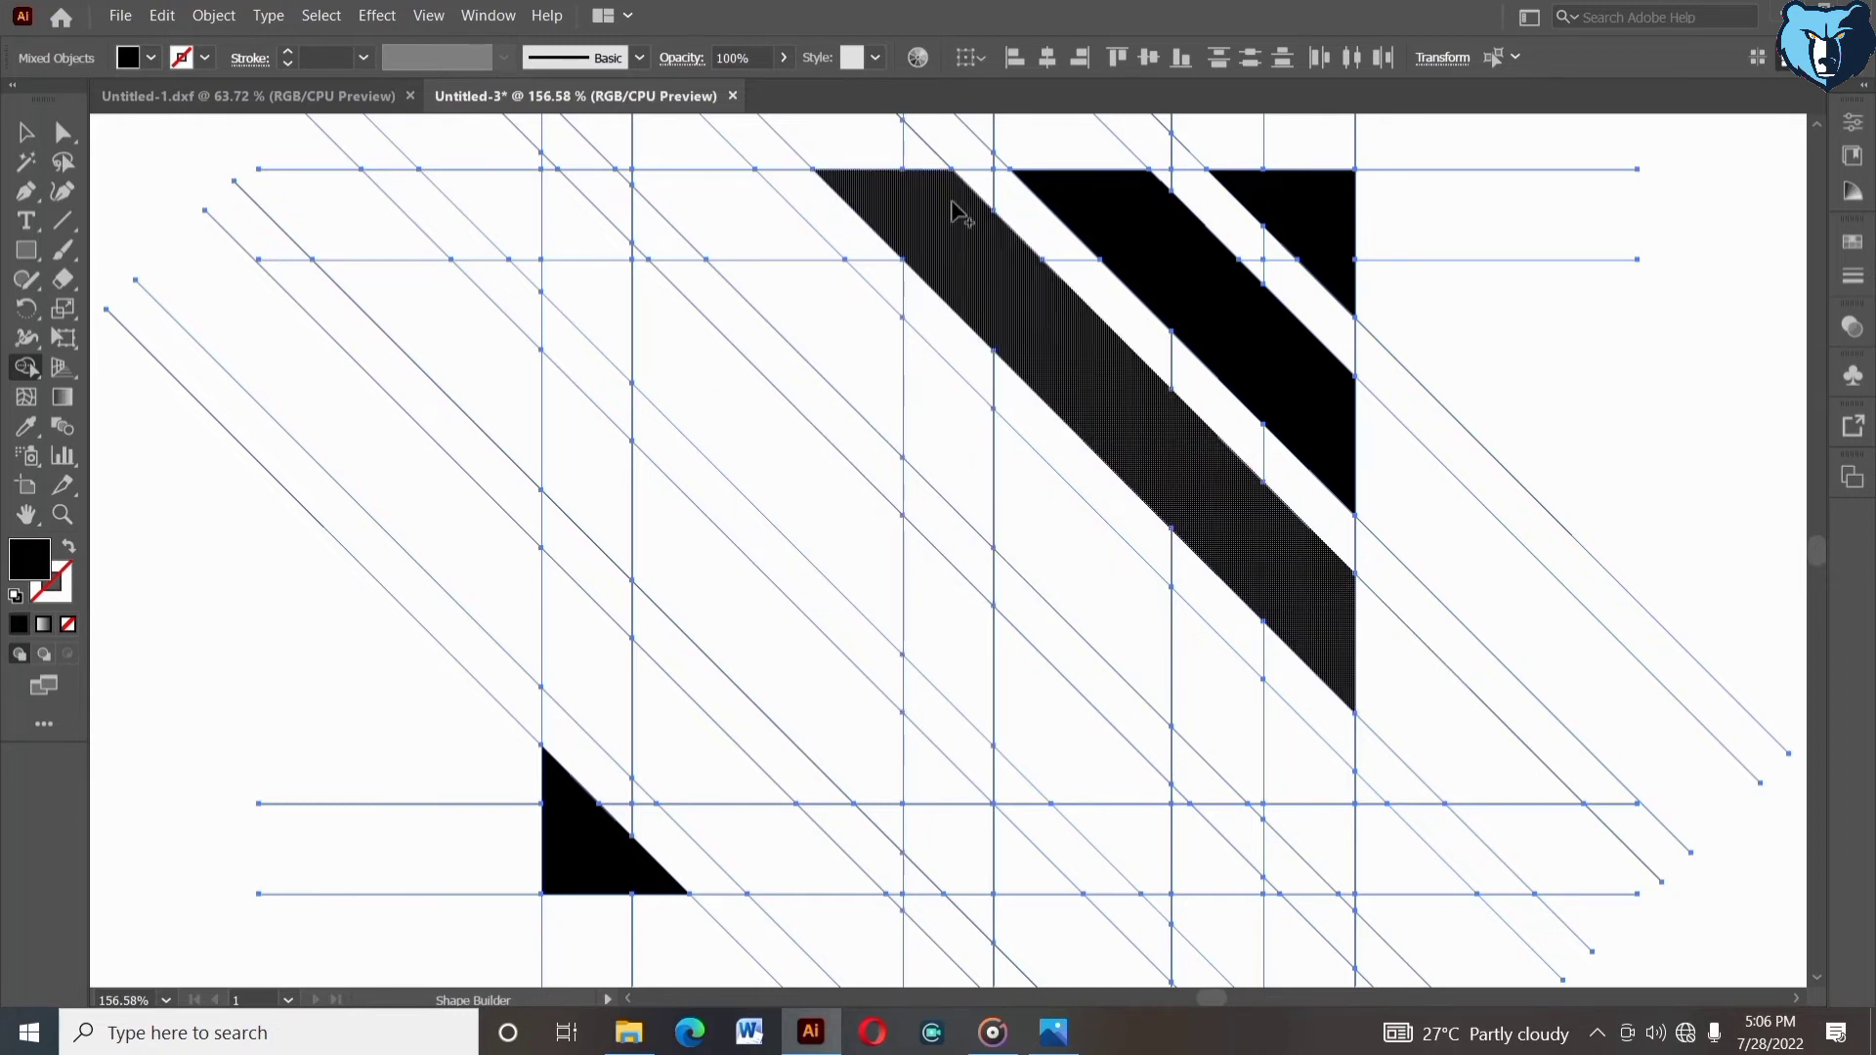
mouse_move(942, 180)
left_mouse_down()
mouse_move(1065, 193)
mouse_move(1204, 449)
left_mouse_up()
- Merge the diagonal band regions along the lower-left and lower-right of the grid into black shapes
left_click_drag(594, 674, 751, 837)
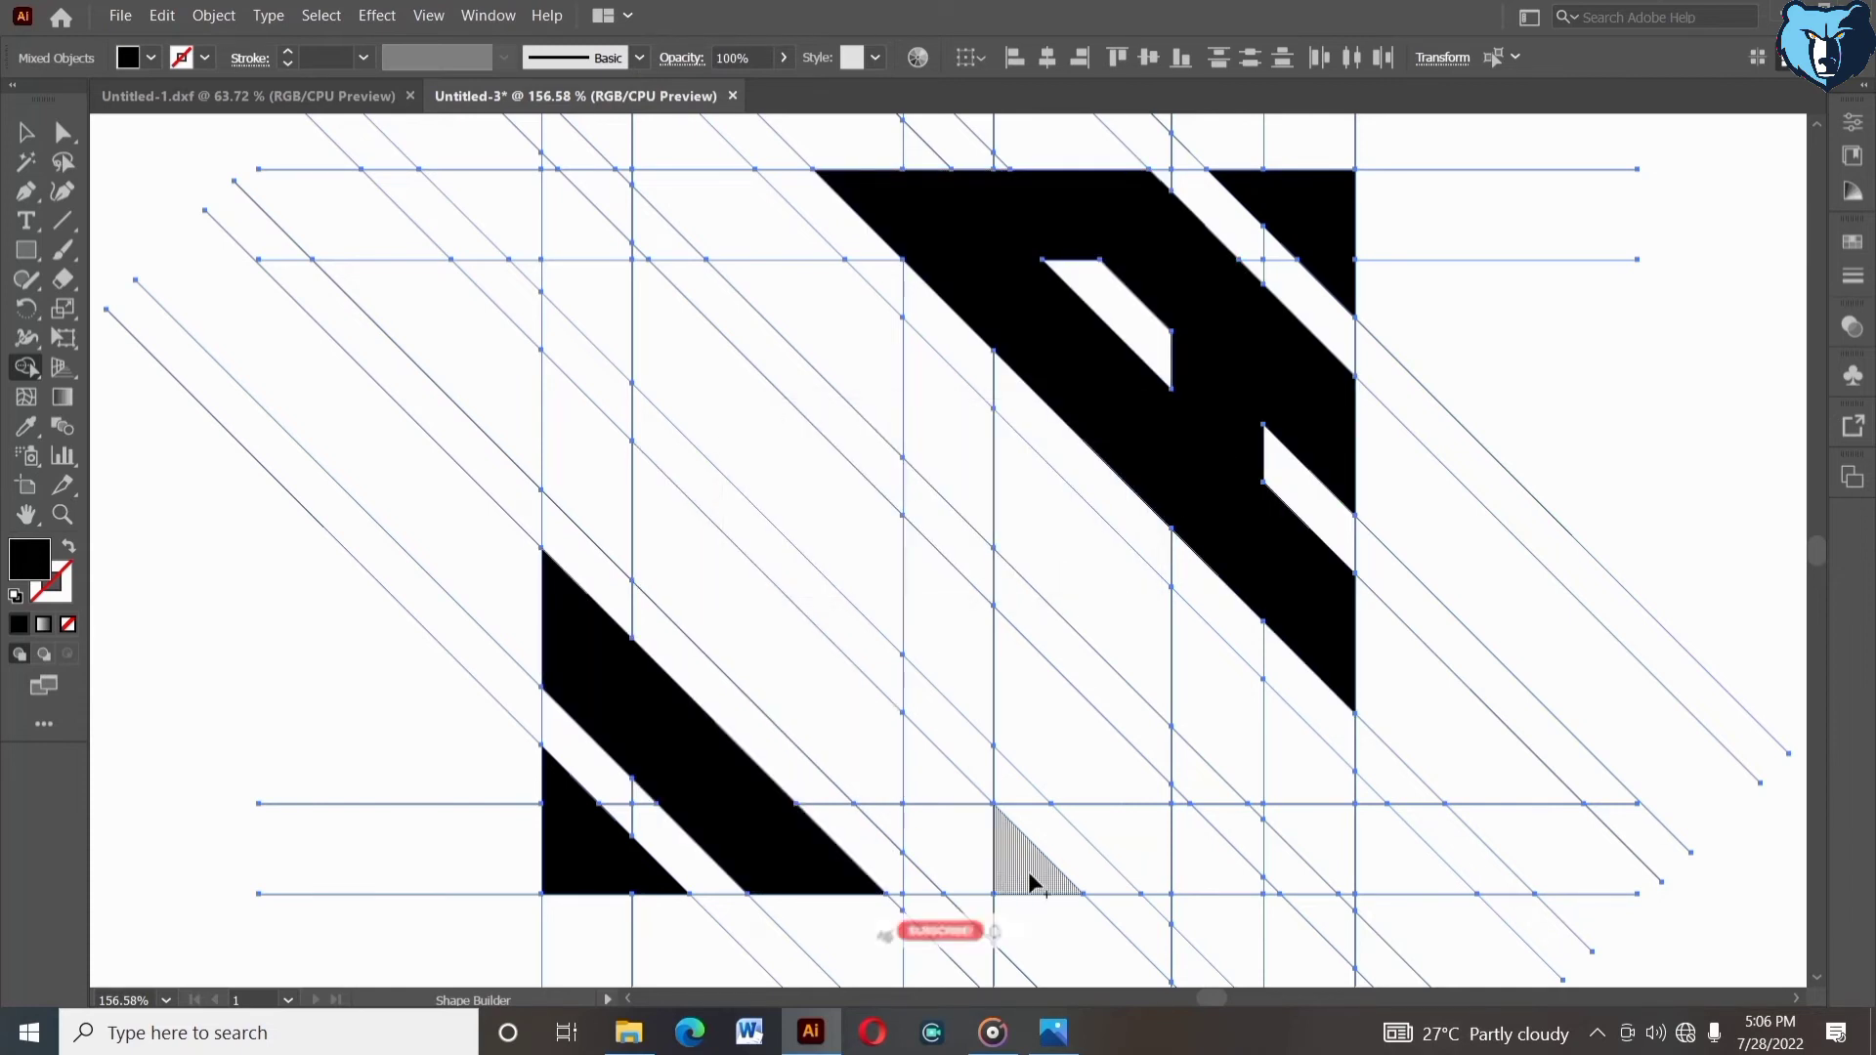
mouse_move(1016, 872)
left_mouse_down()
mouse_move(895, 813)
mouse_move(889, 790)
left_mouse_up()
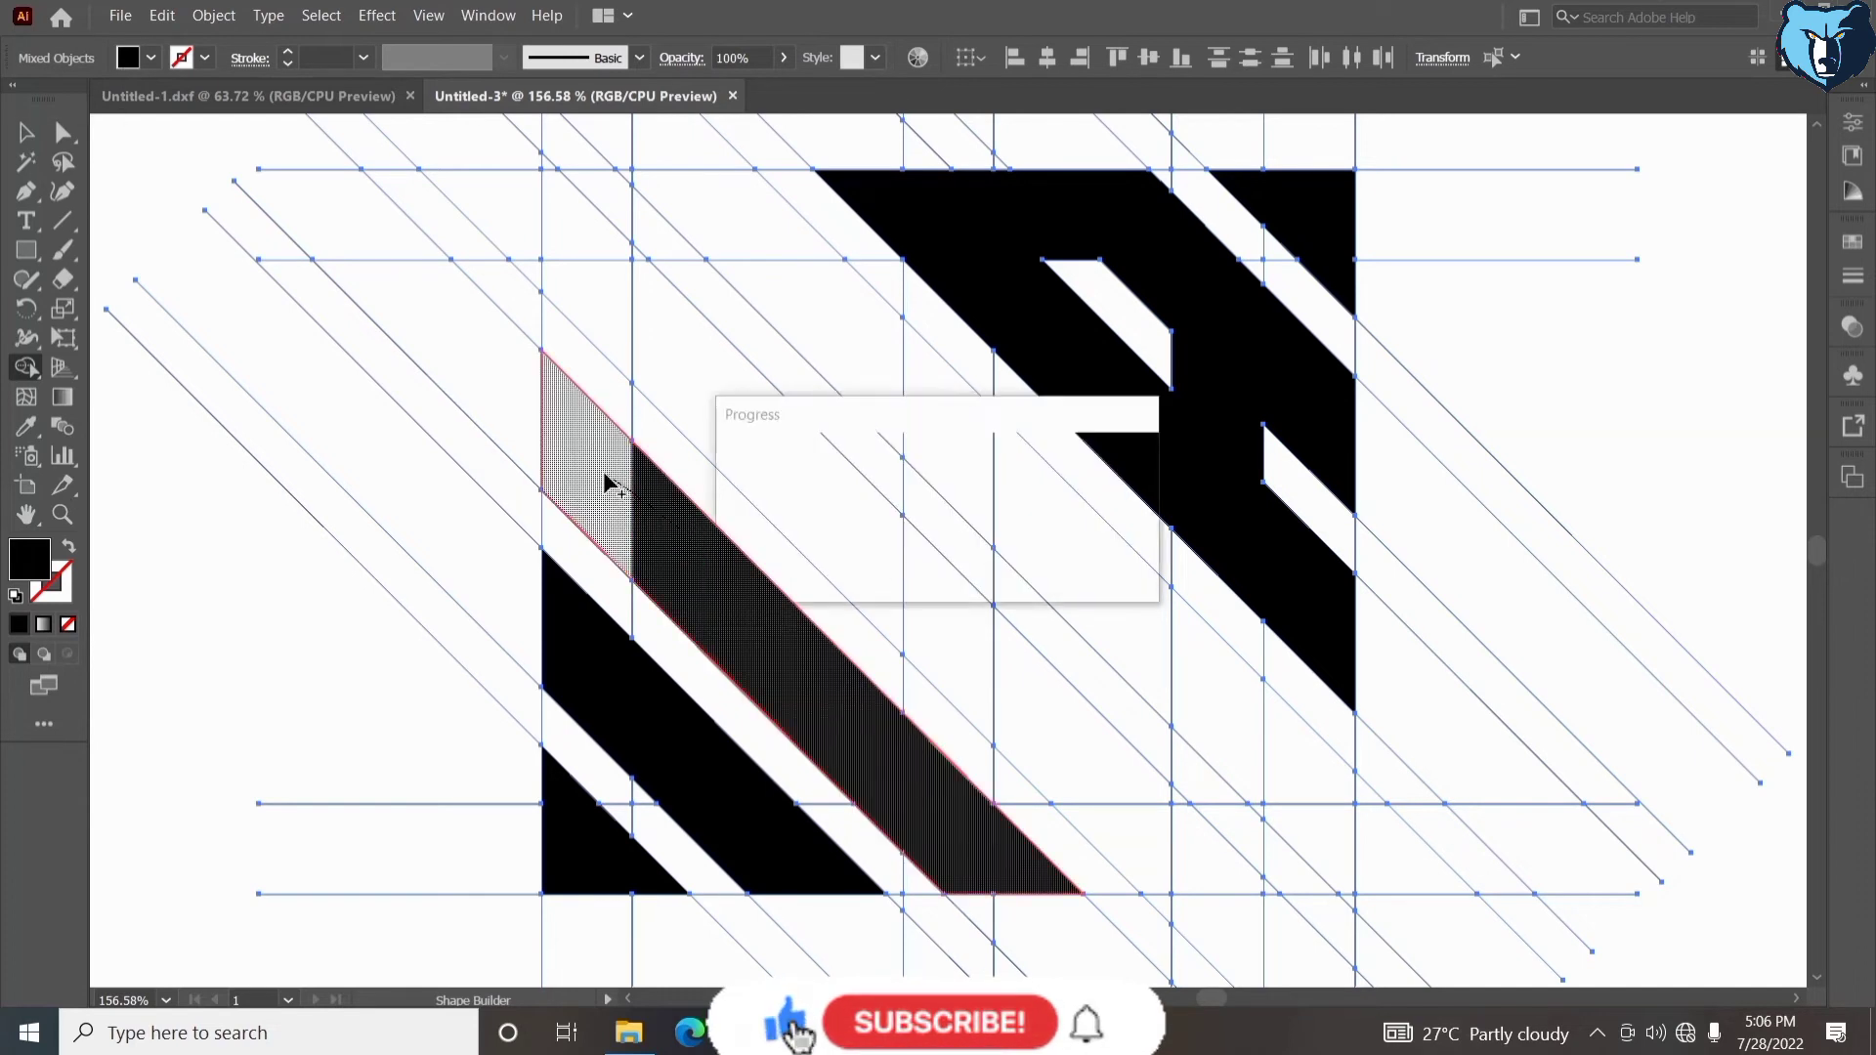
left_click_drag(590, 465, 576, 640)
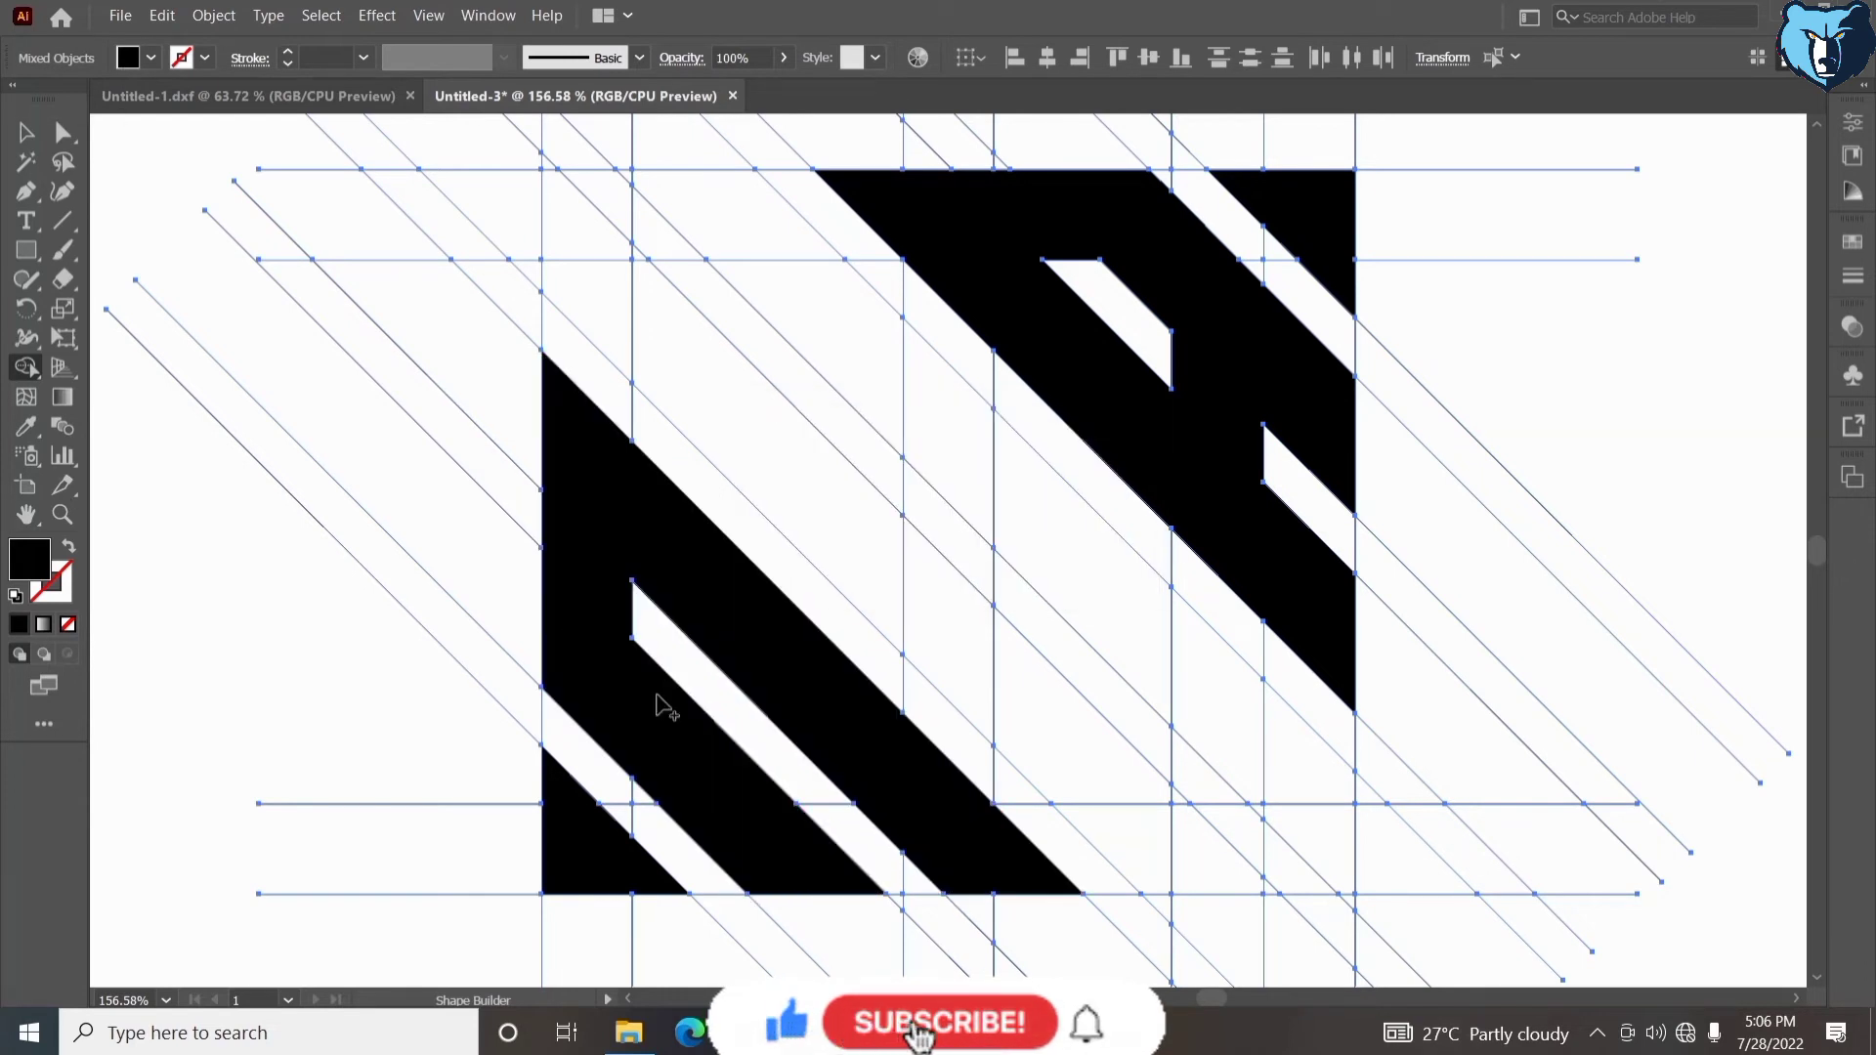
mouse_move(1210, 845)
left_mouse_down()
mouse_move(1282, 876)
mouse_move(1261, 887)
mouse_move(1309, 817)
mouse_move(1294, 763)
mouse_move(1255, 818)
mouse_move(1258, 791)
mouse_move(1282, 823)
left_mouse_up()
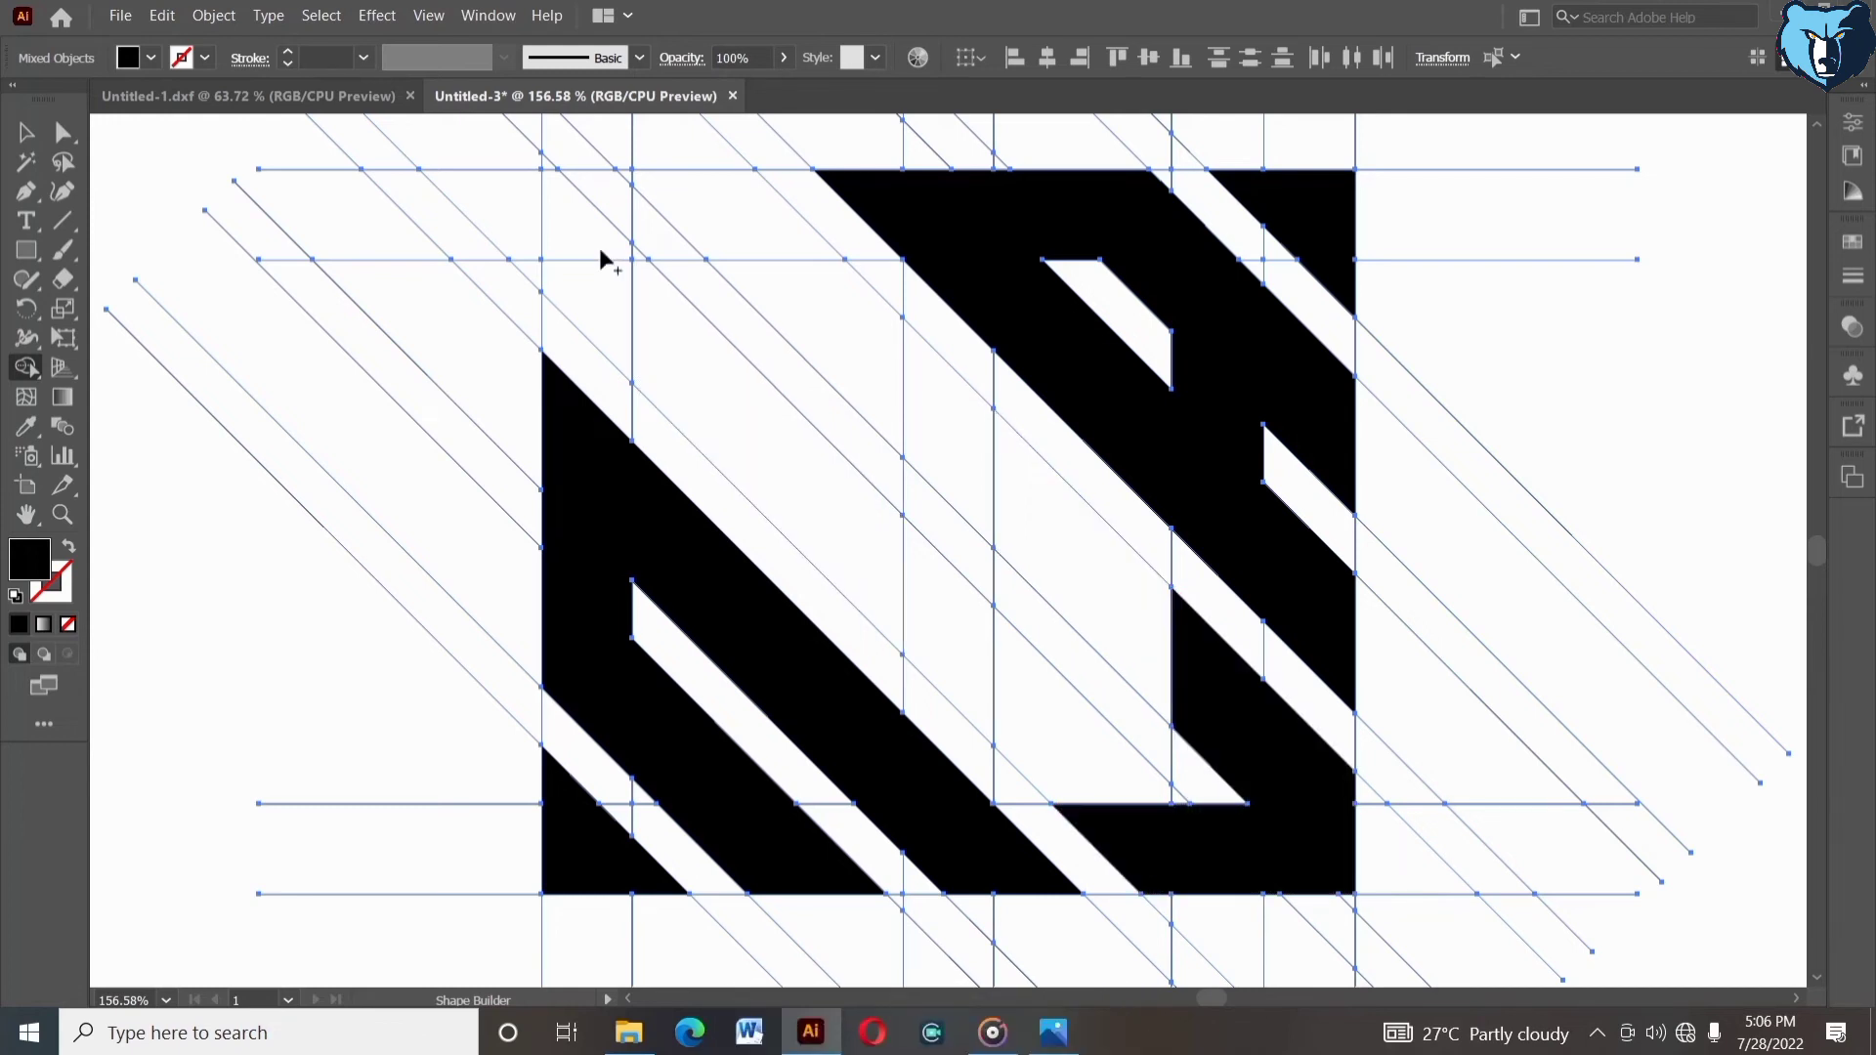
- Merge the remaining top-left and central band regions to complete the black diagonal-stripe square
left_click(589, 278)
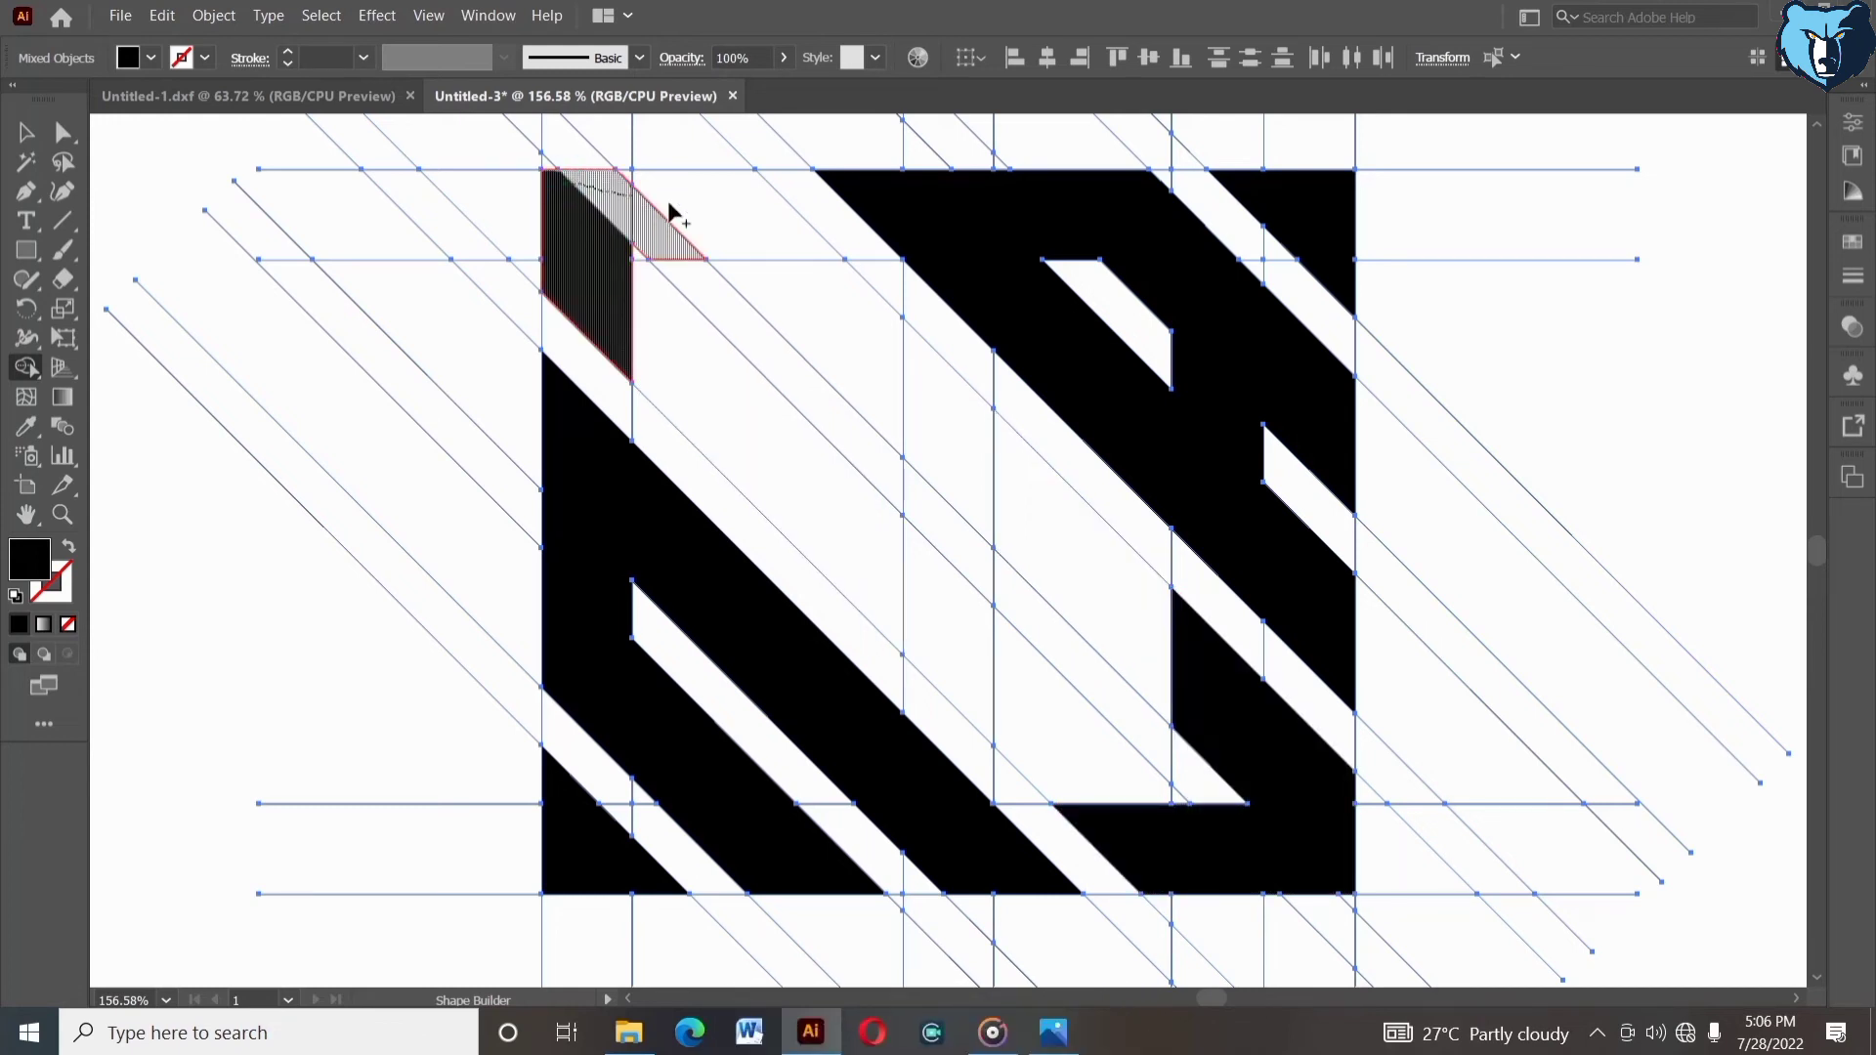
mouse_move(668, 203)
left_mouse_down()
mouse_move(772, 196)
mouse_move(618, 185)
left_mouse_up()
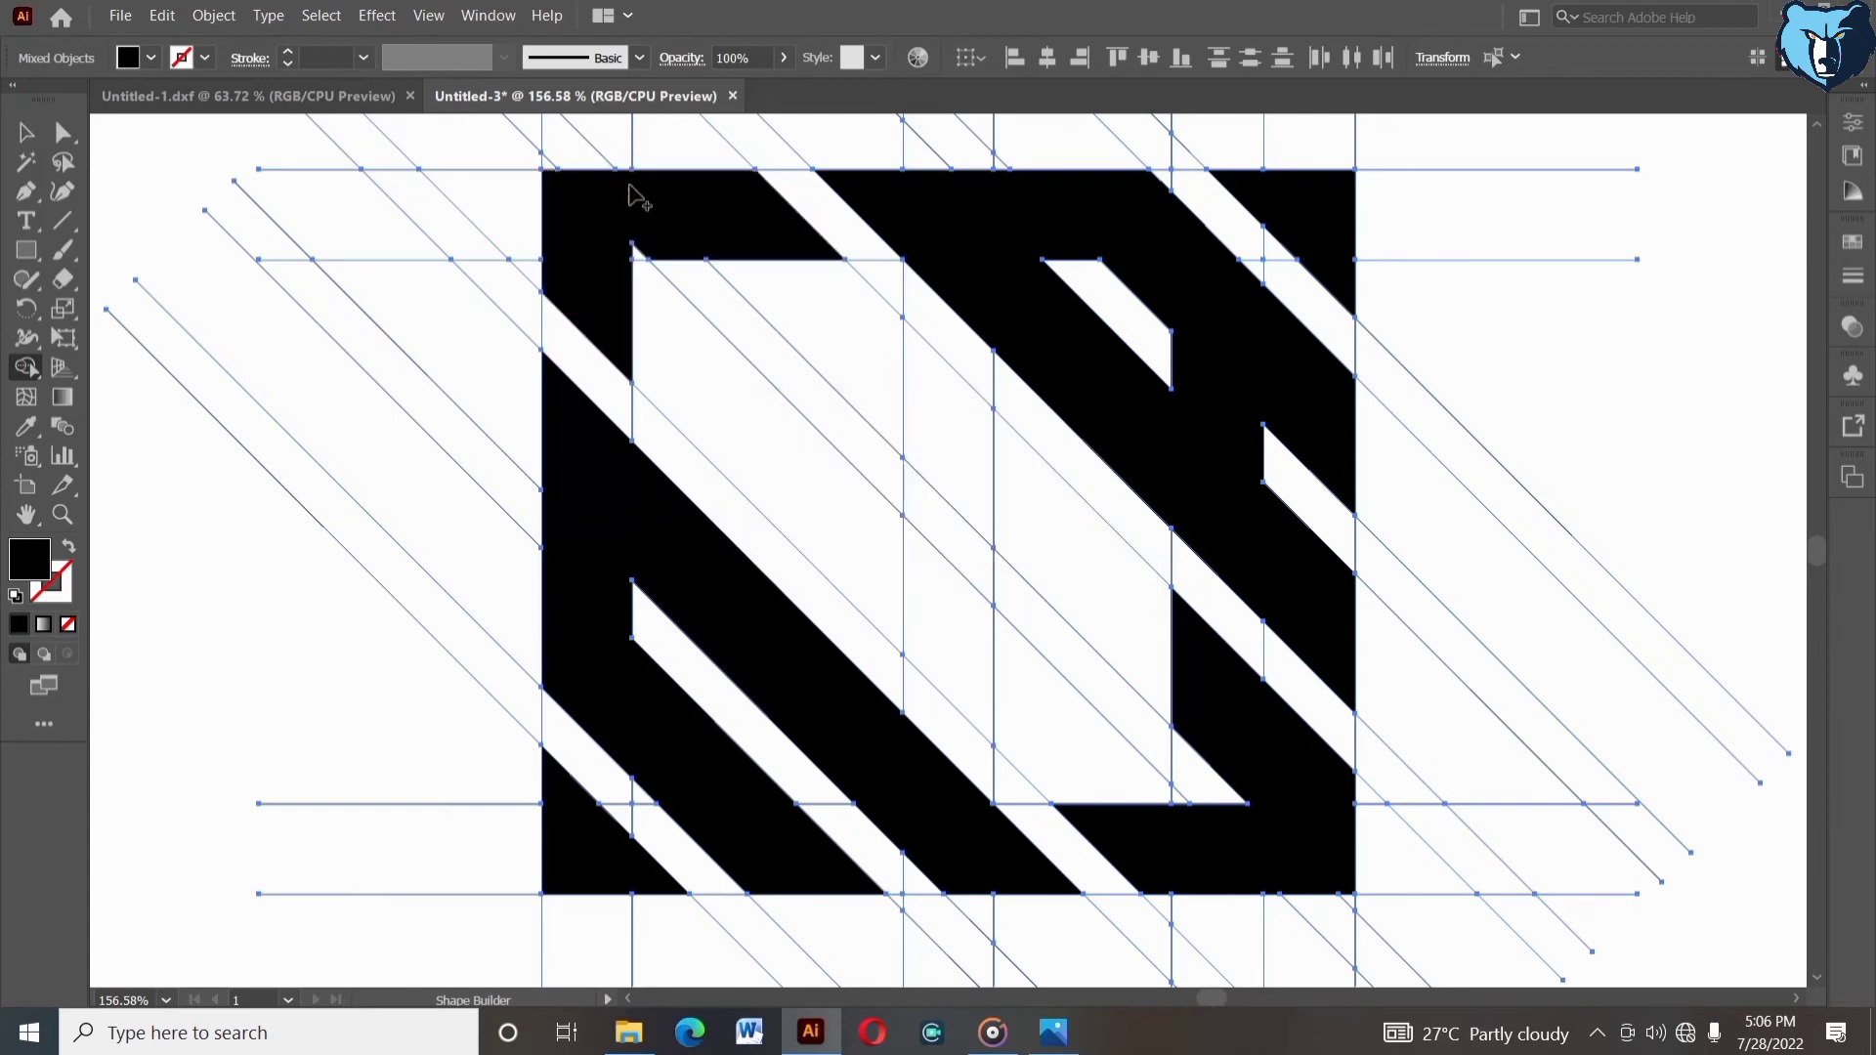
mouse_move(620, 251)
left_mouse_down()
mouse_move(658, 390)
mouse_move(708, 326)
left_mouse_up()
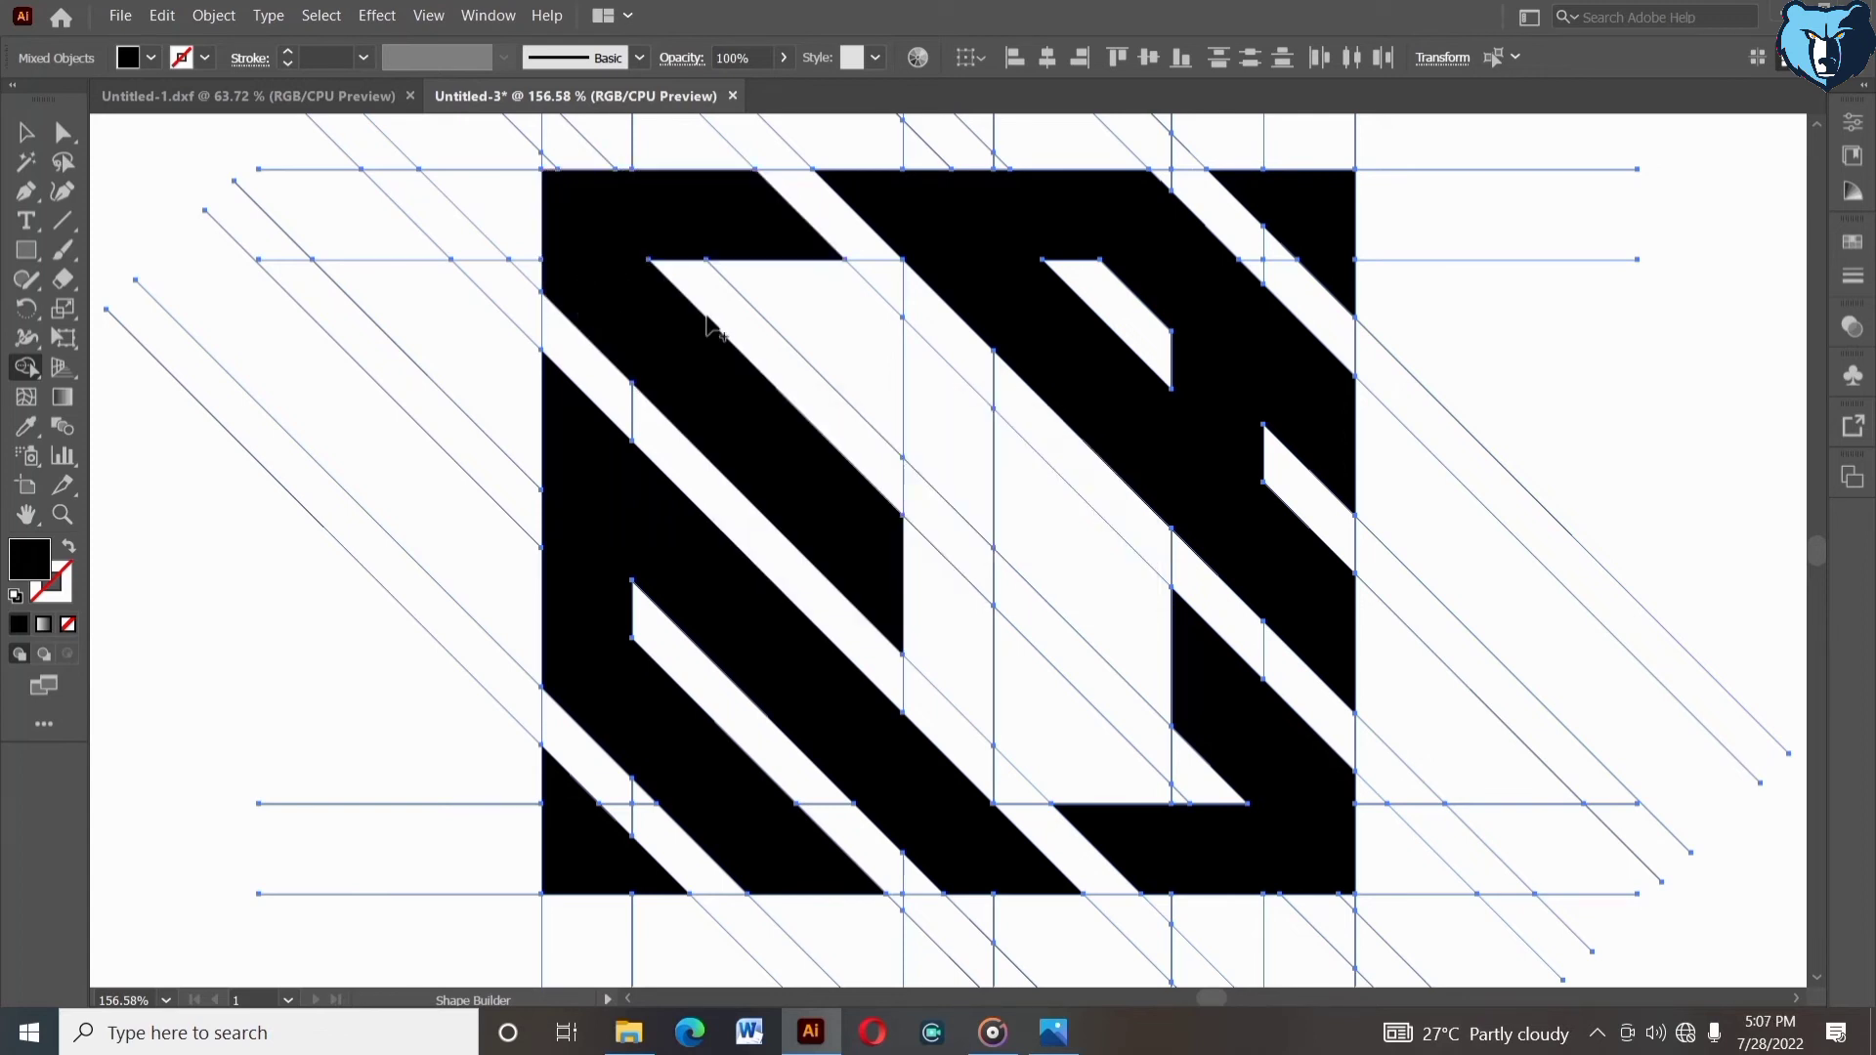
left_click_drag(744, 247, 961, 450)
left_click_drag(961, 450, 1202, 678)
left_click_drag(854, 586, 1133, 823)
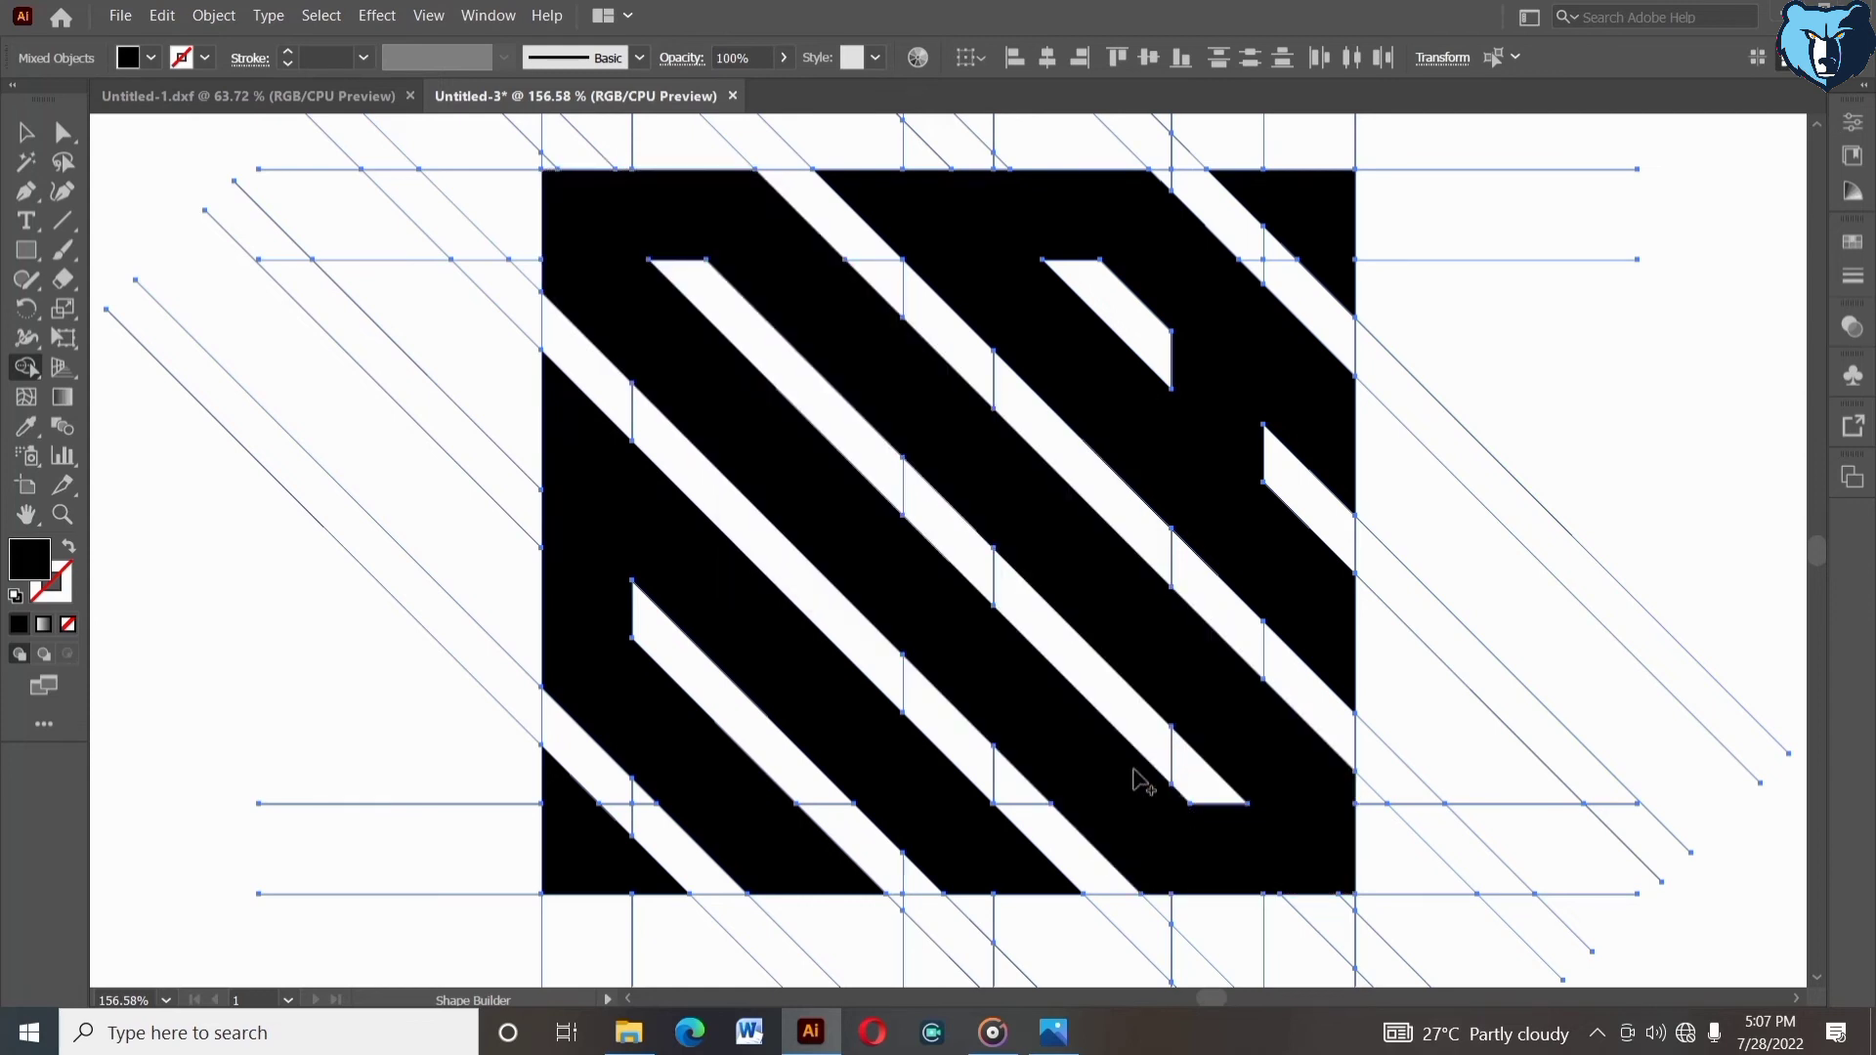
left_click(928, 523)
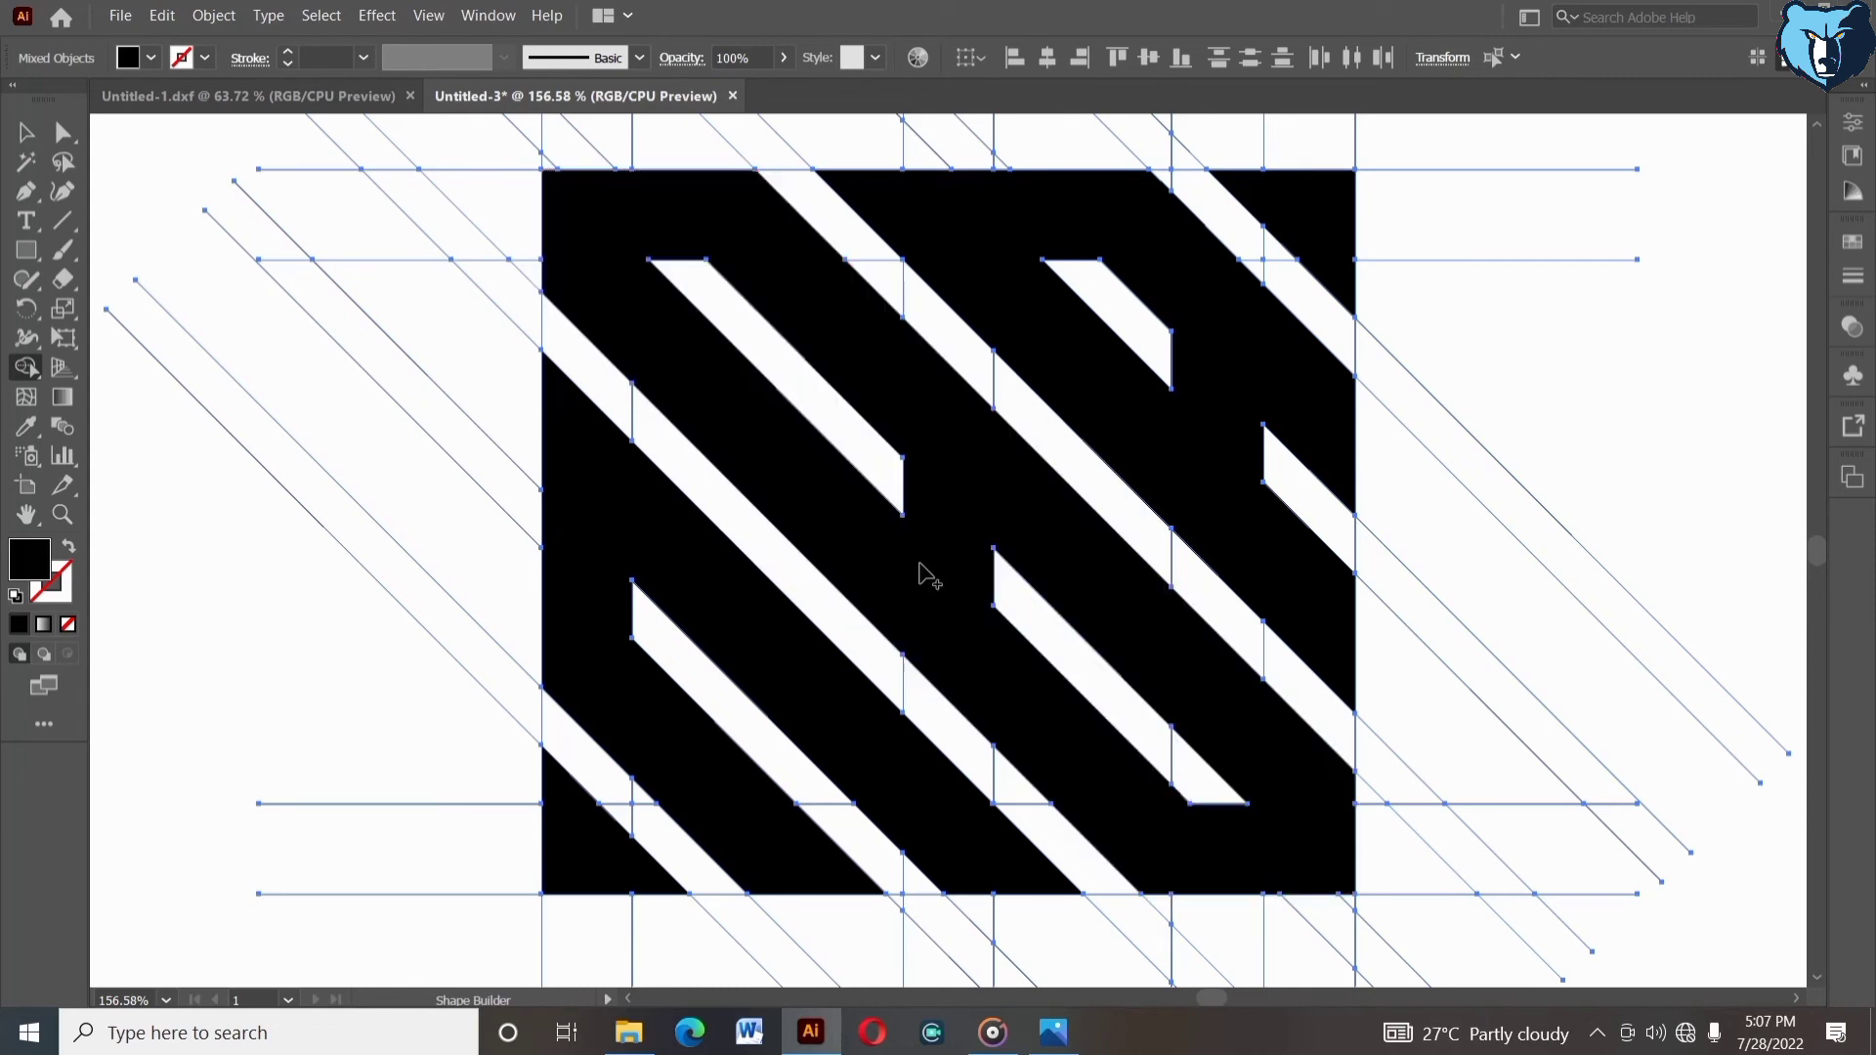
- Zoom out to the full artwork, select the grouped lines and shapes, and ungroup them
left_click(21, 137)
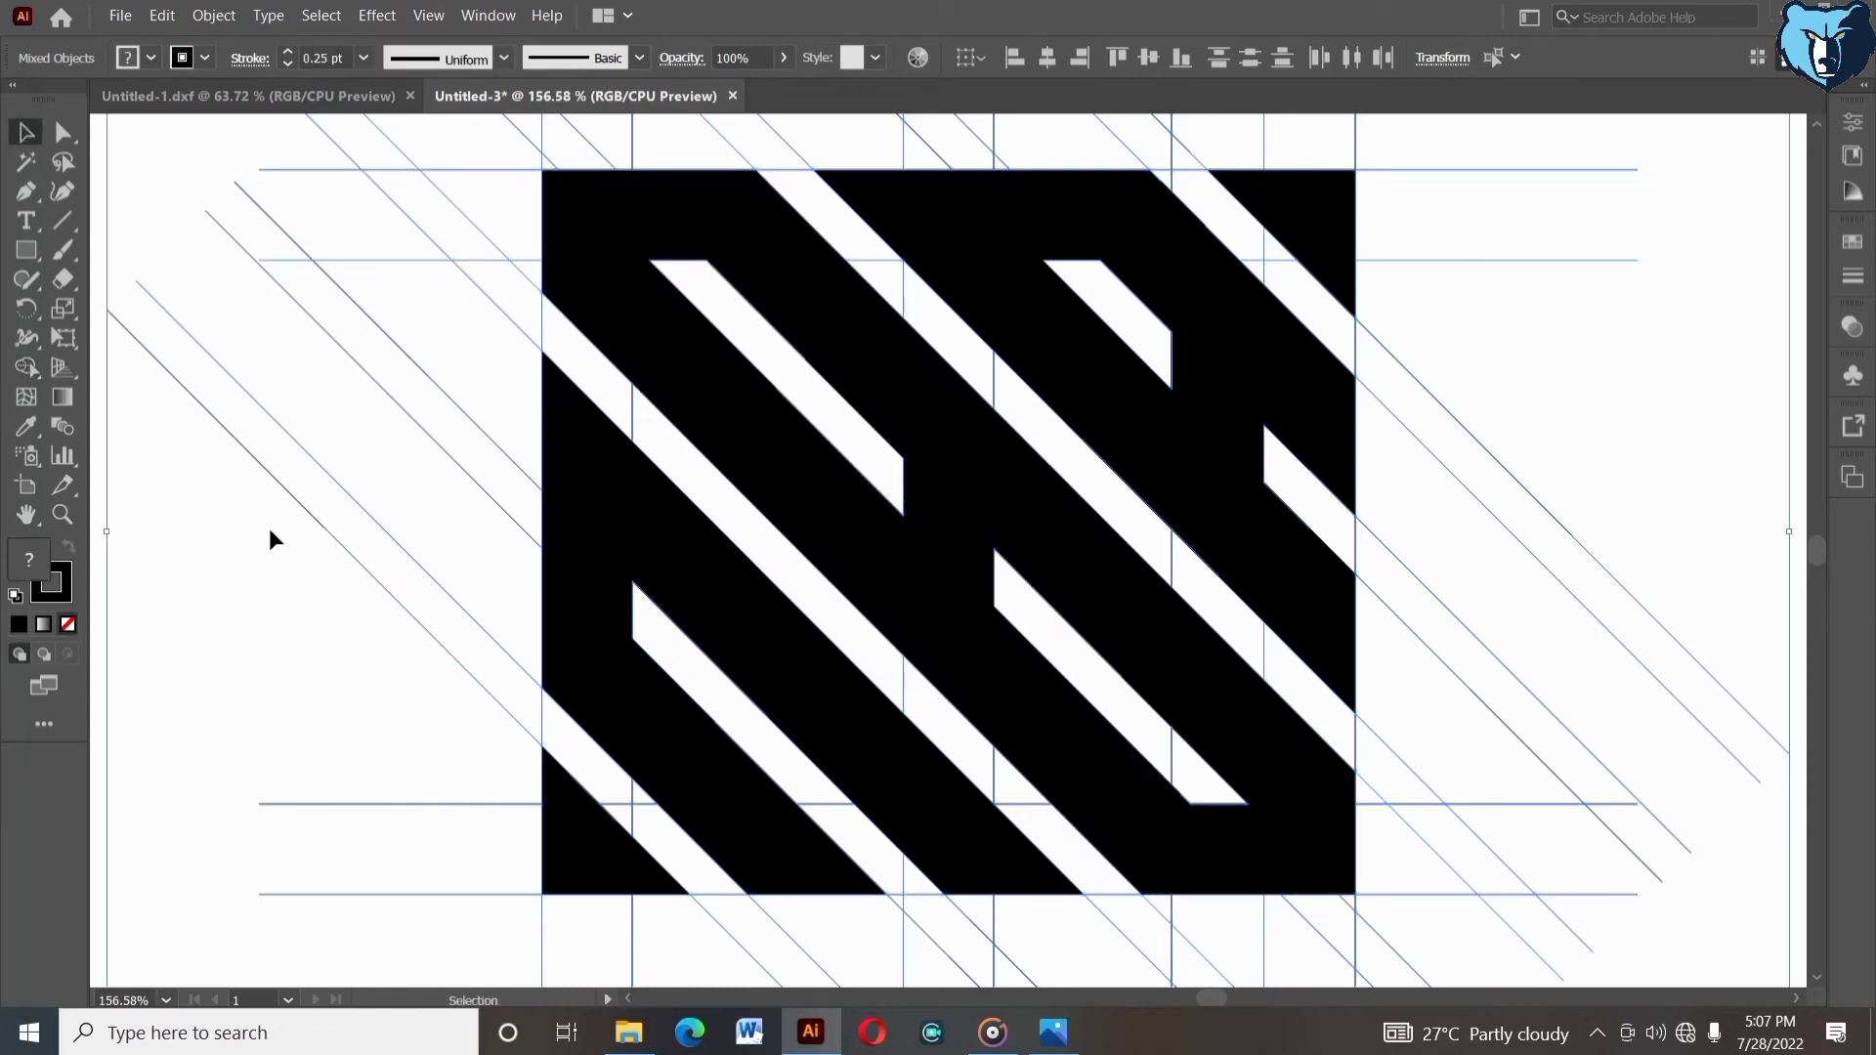
left_click(68, 518)
left_click(276, 612, "alt")
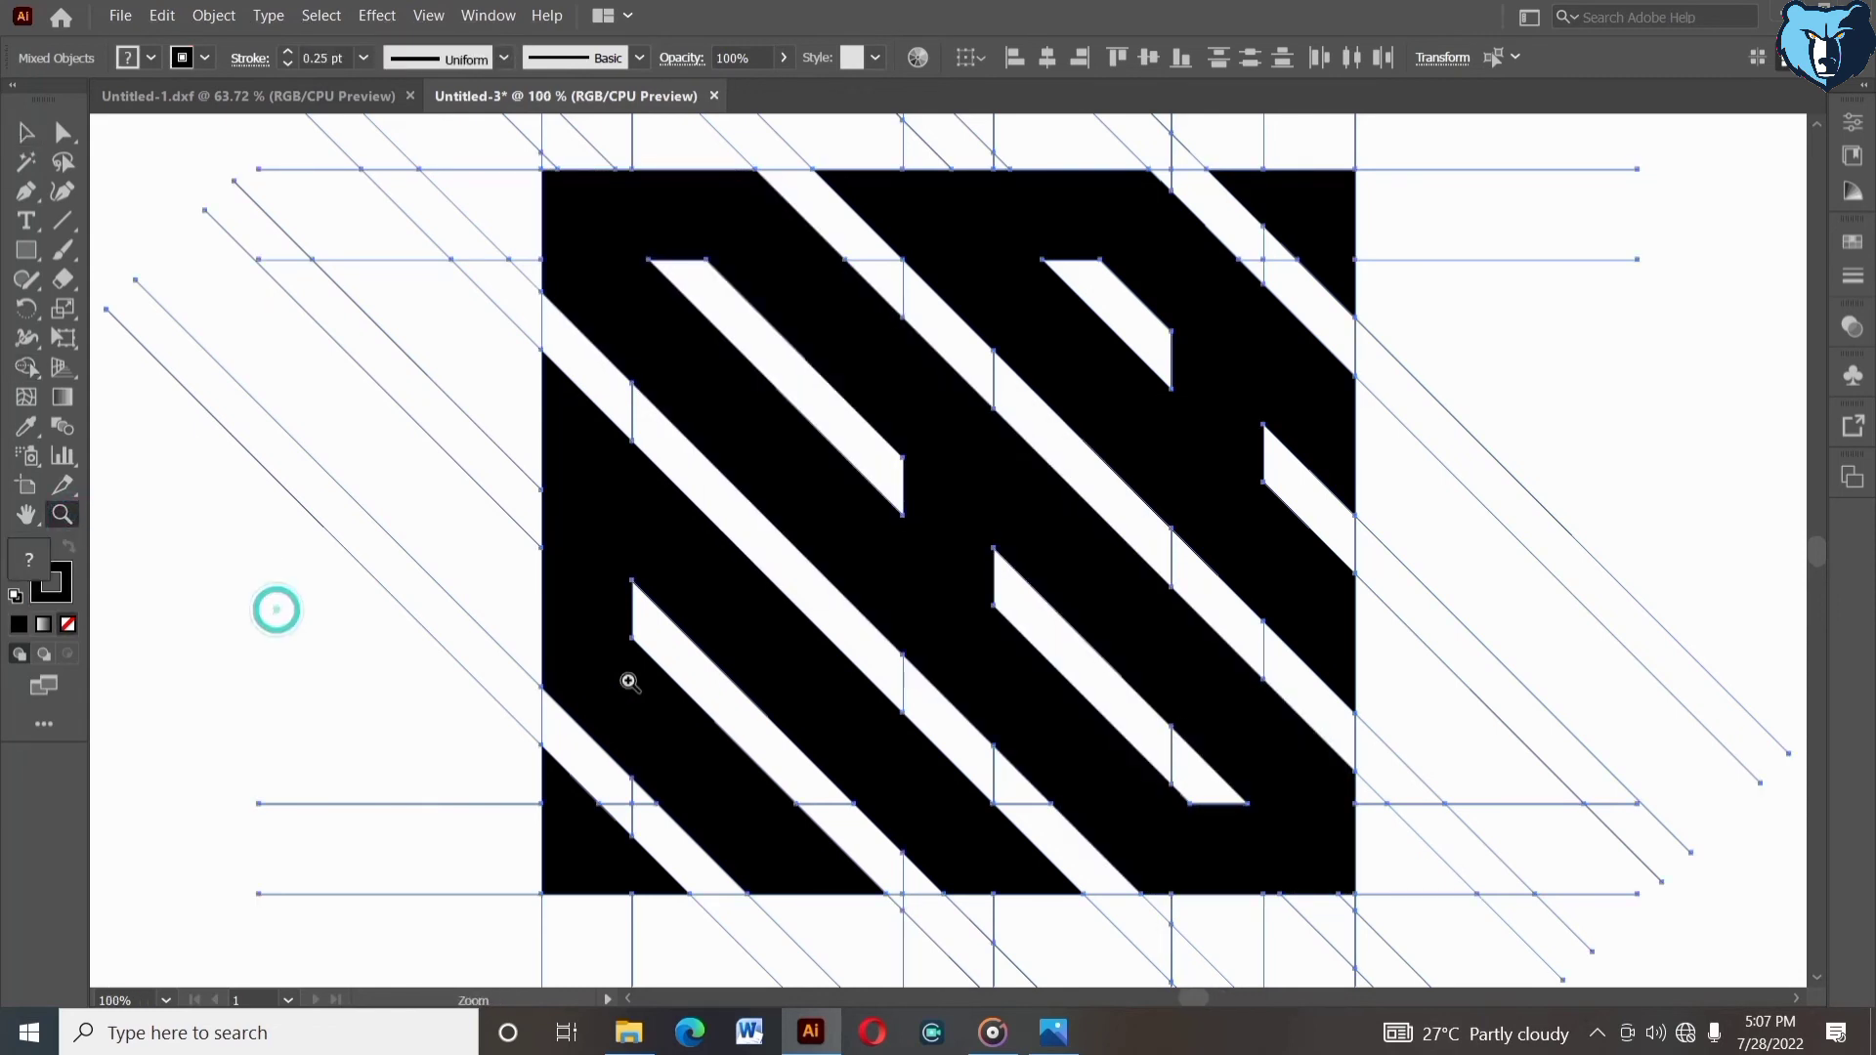
left_click_drag(1311, 584, 791, 635)
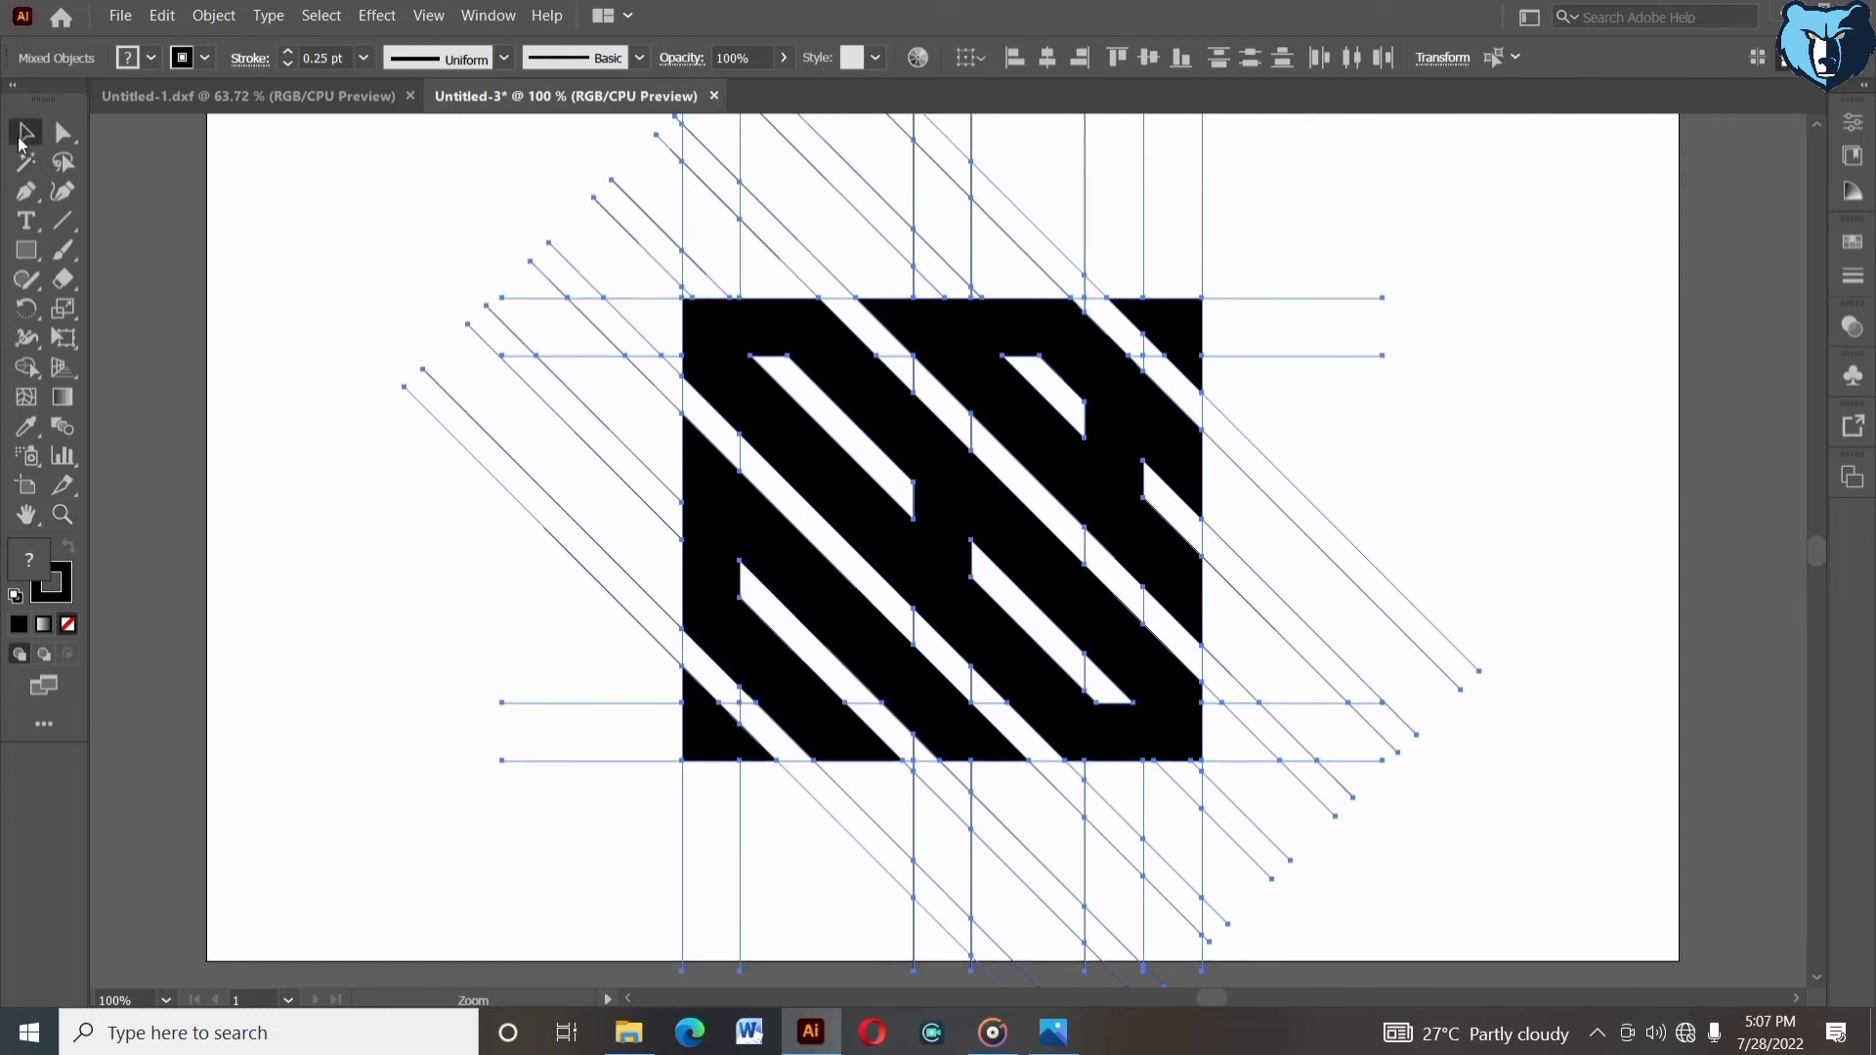
left_click(23, 134)
left_click(295, 270)
right_click(703, 739)
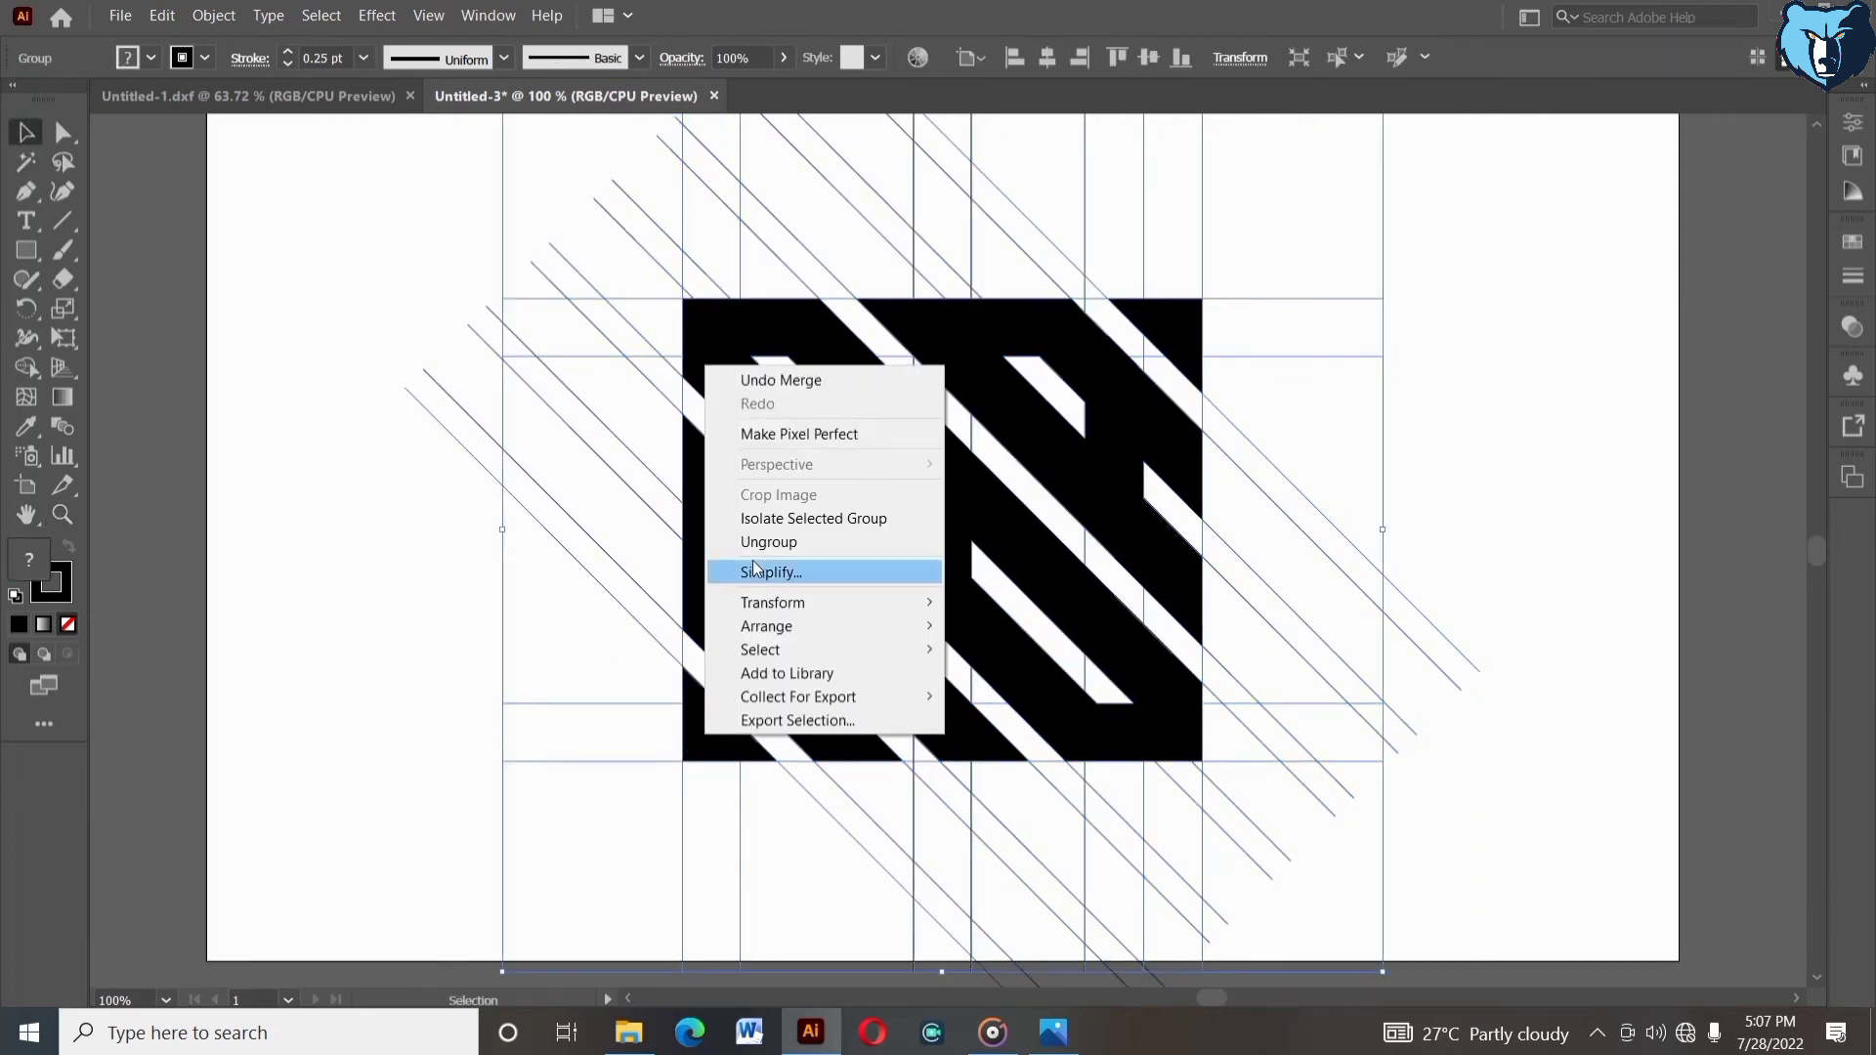
left_click(543, 609)
left_click_drag(546, 651, 589, 784)
right_click(588, 784)
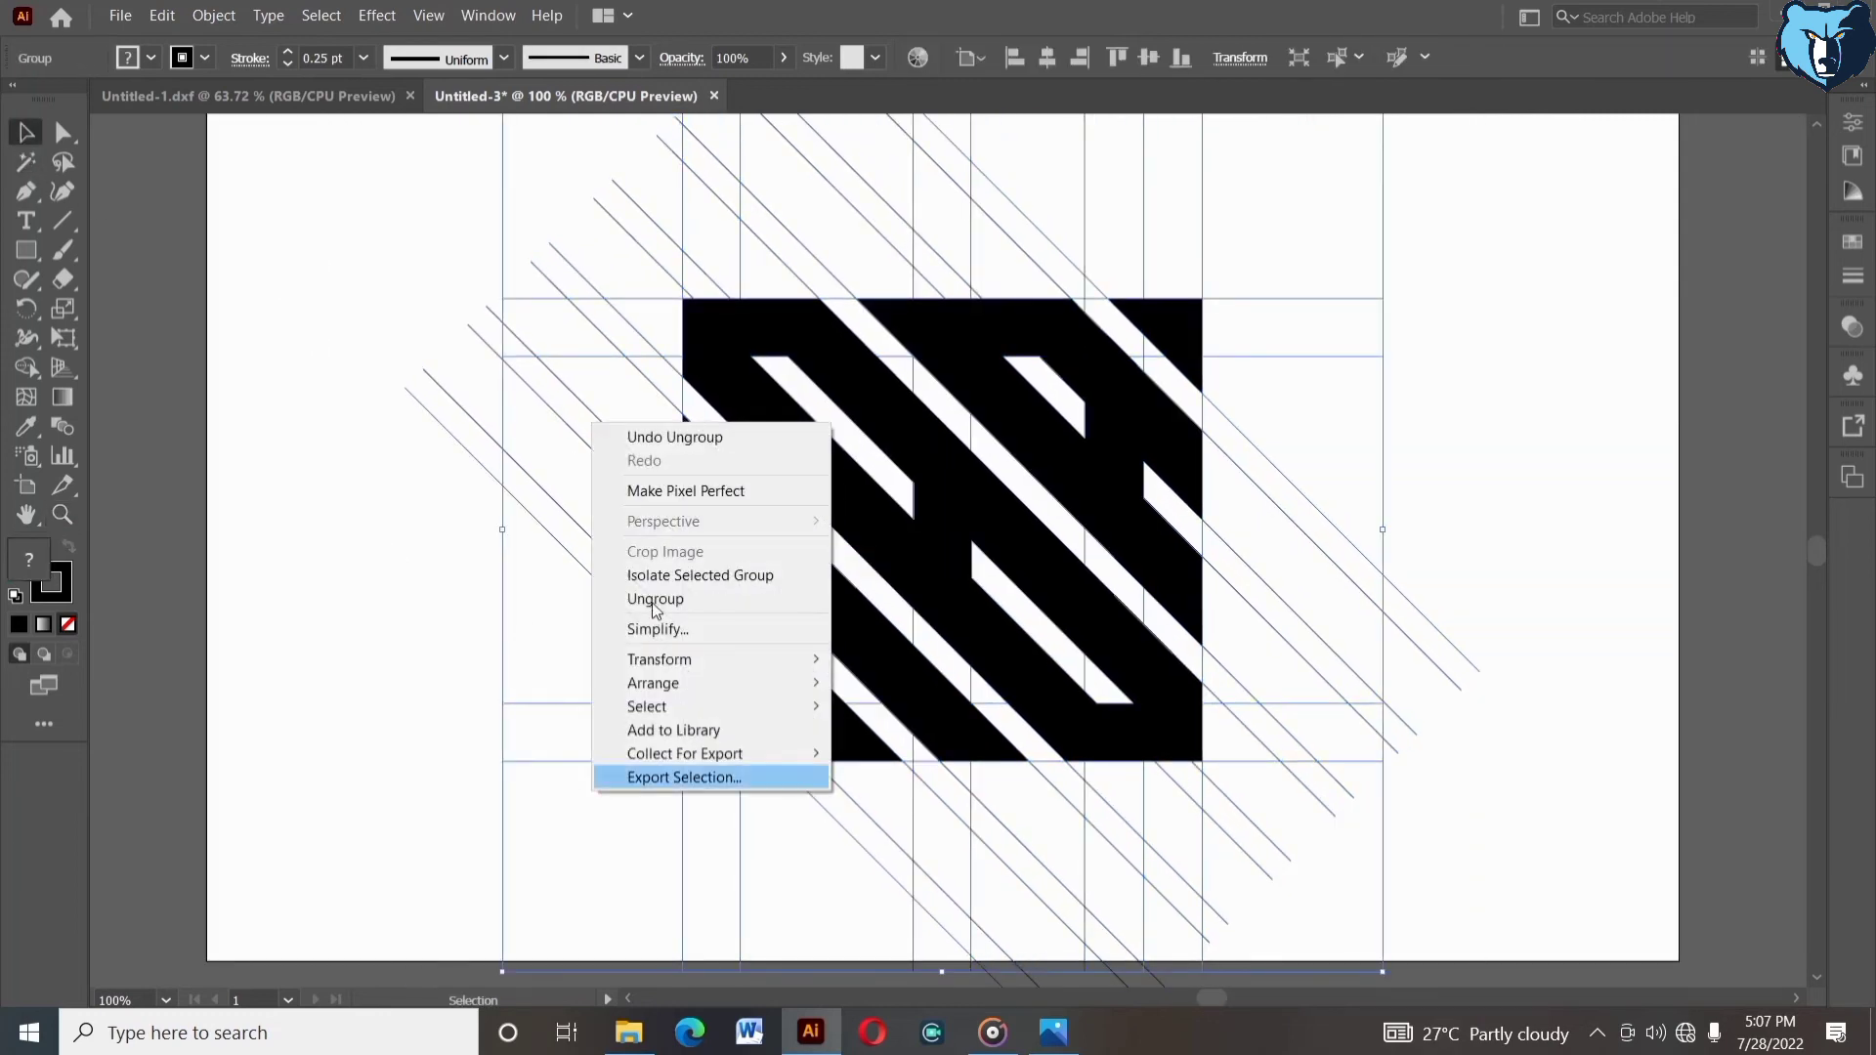
left_click(651, 602)
- Select the remaining line group around the square and ungroup it
left_click_drag(567, 612, 592, 555)
left_click(573, 600)
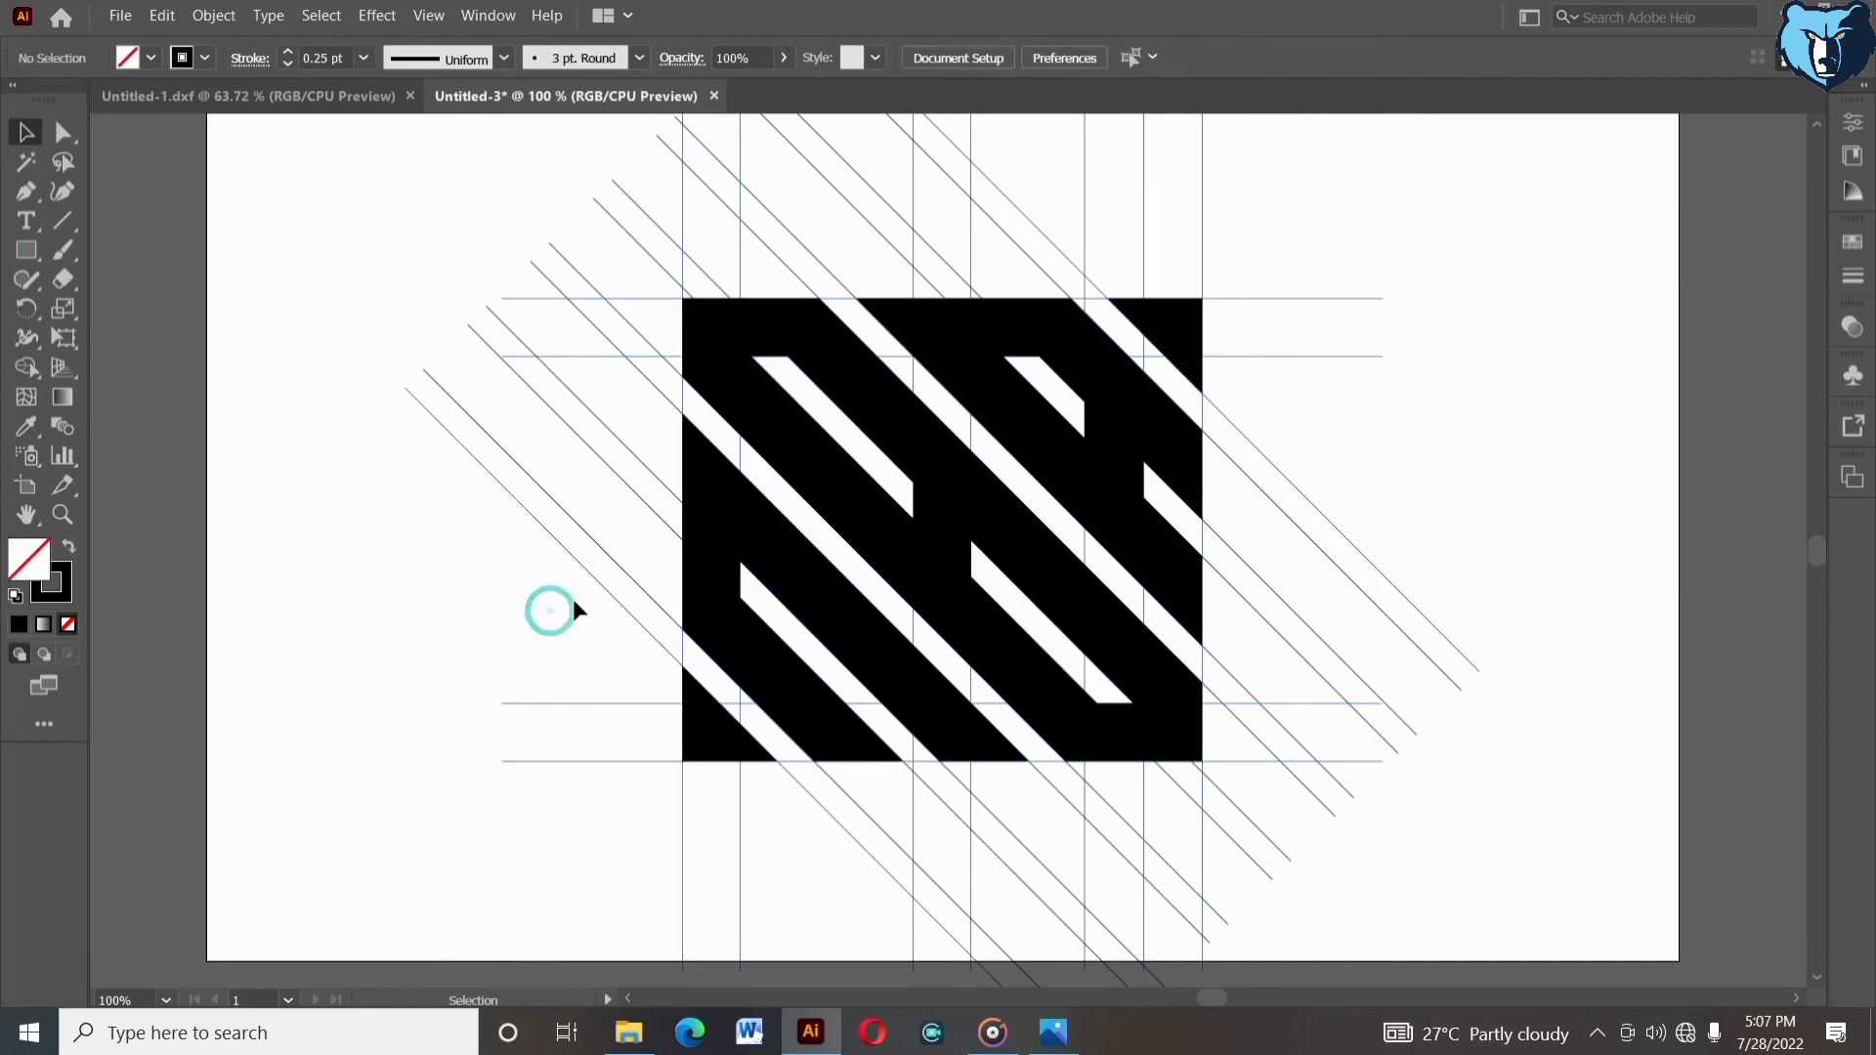
left_click(589, 355)
right_click(588, 354)
left_click(703, 586)
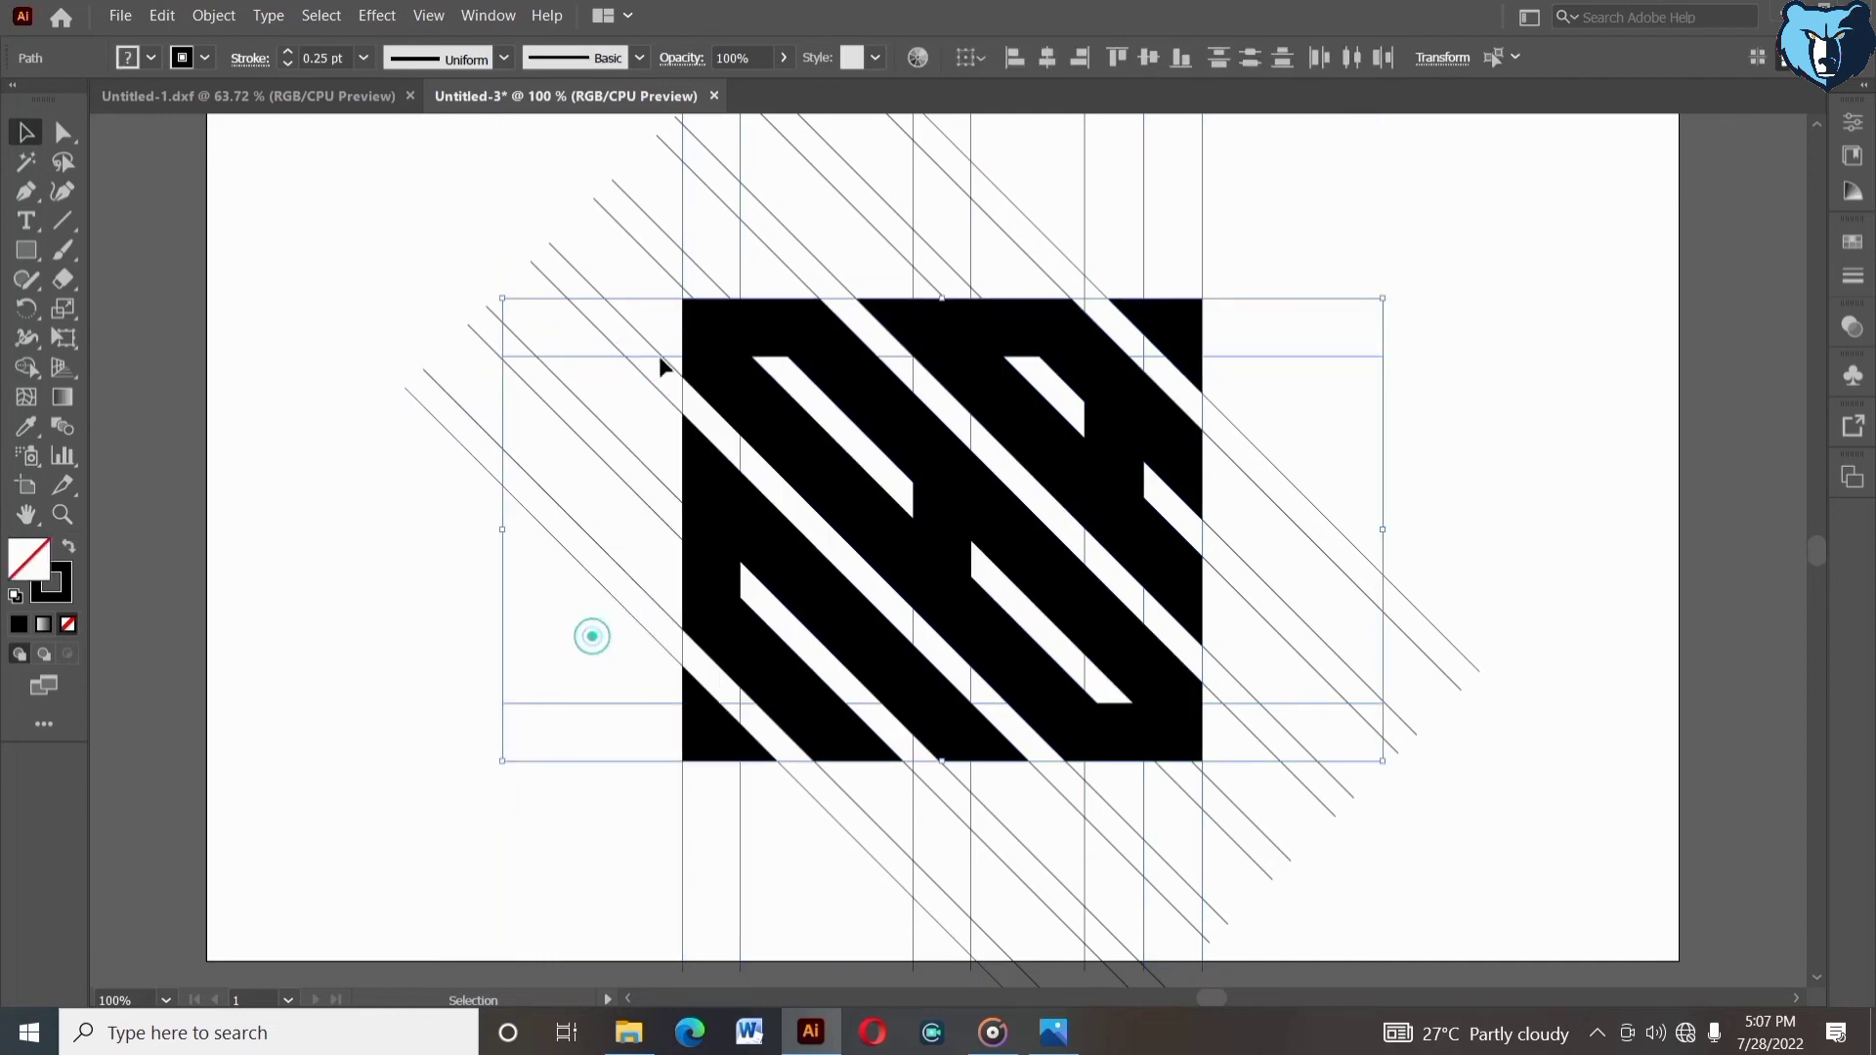
left_click(690, 229)
right_click(681, 208)
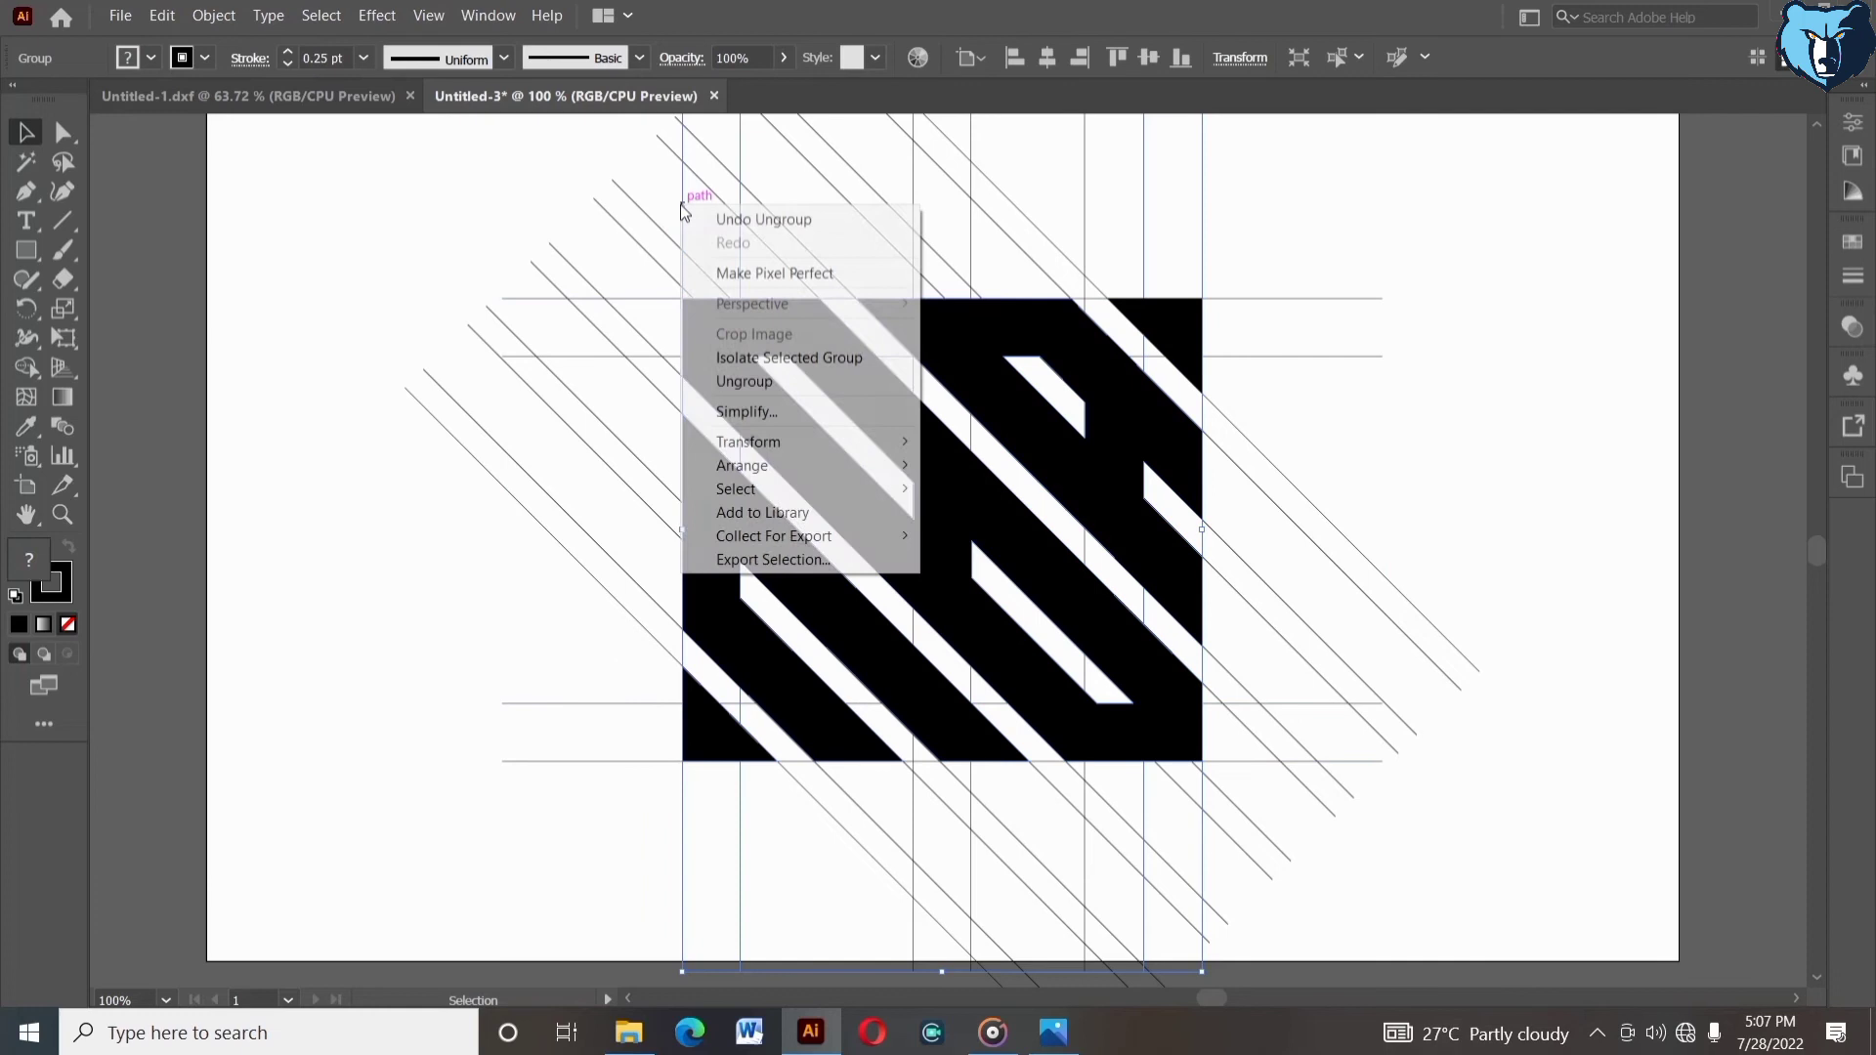
left_click(723, 375)
- Select the filled artwork group, ungroup it, and select the resulting compound path
left_click(648, 390)
left_click(1290, 358)
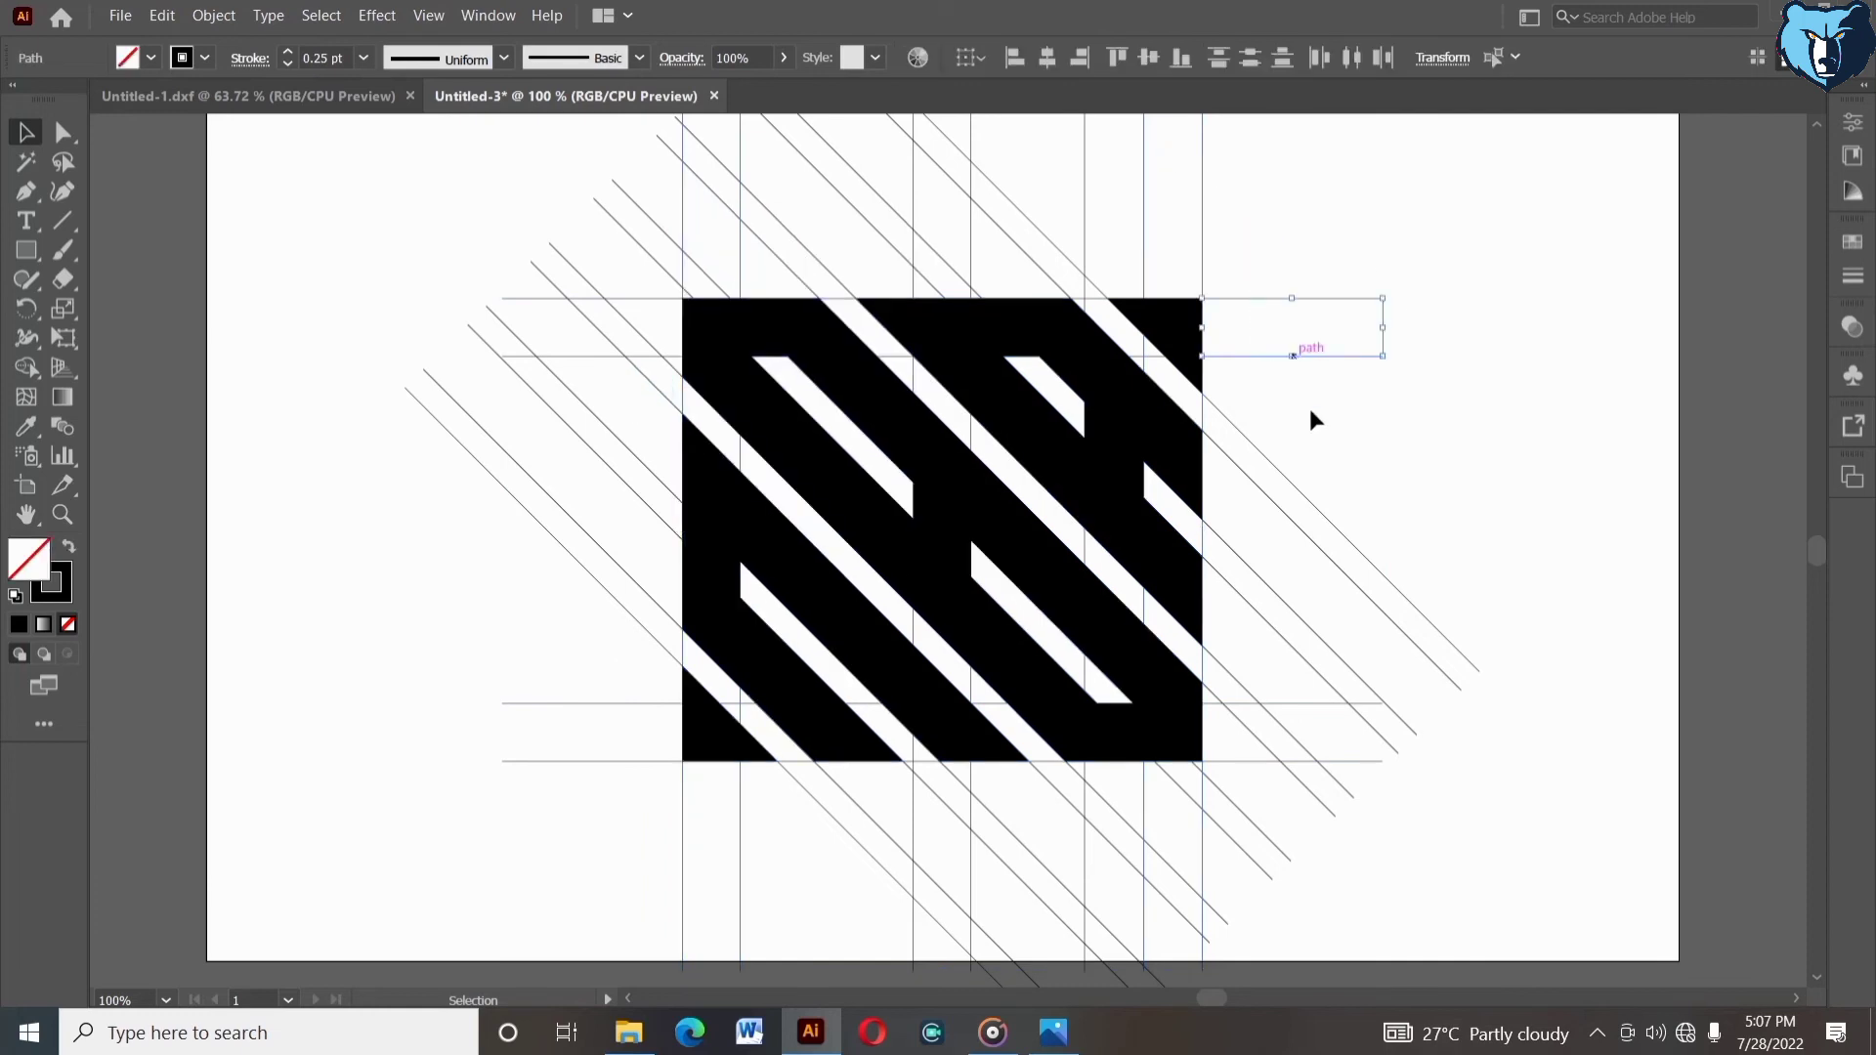
left_click(1309, 410)
left_click(1171, 340)
left_click(1147, 432, "shift")
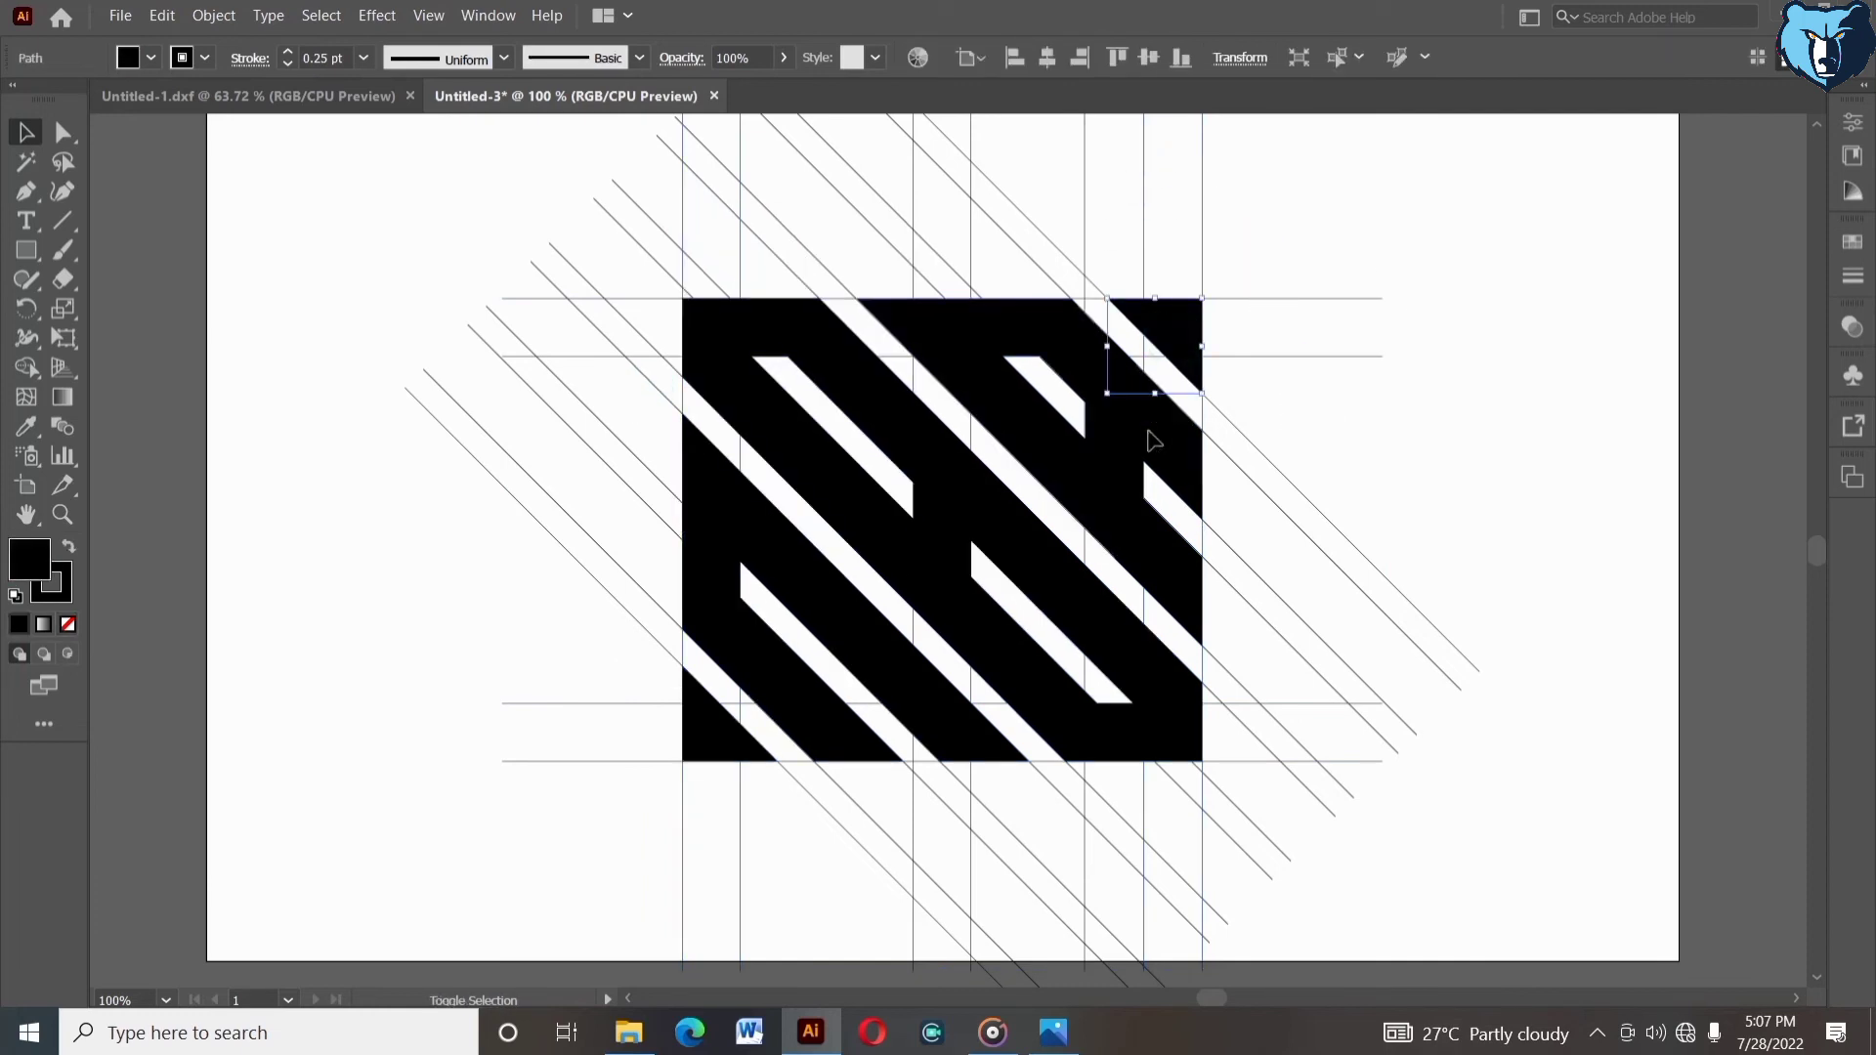
left_click(1265, 406)
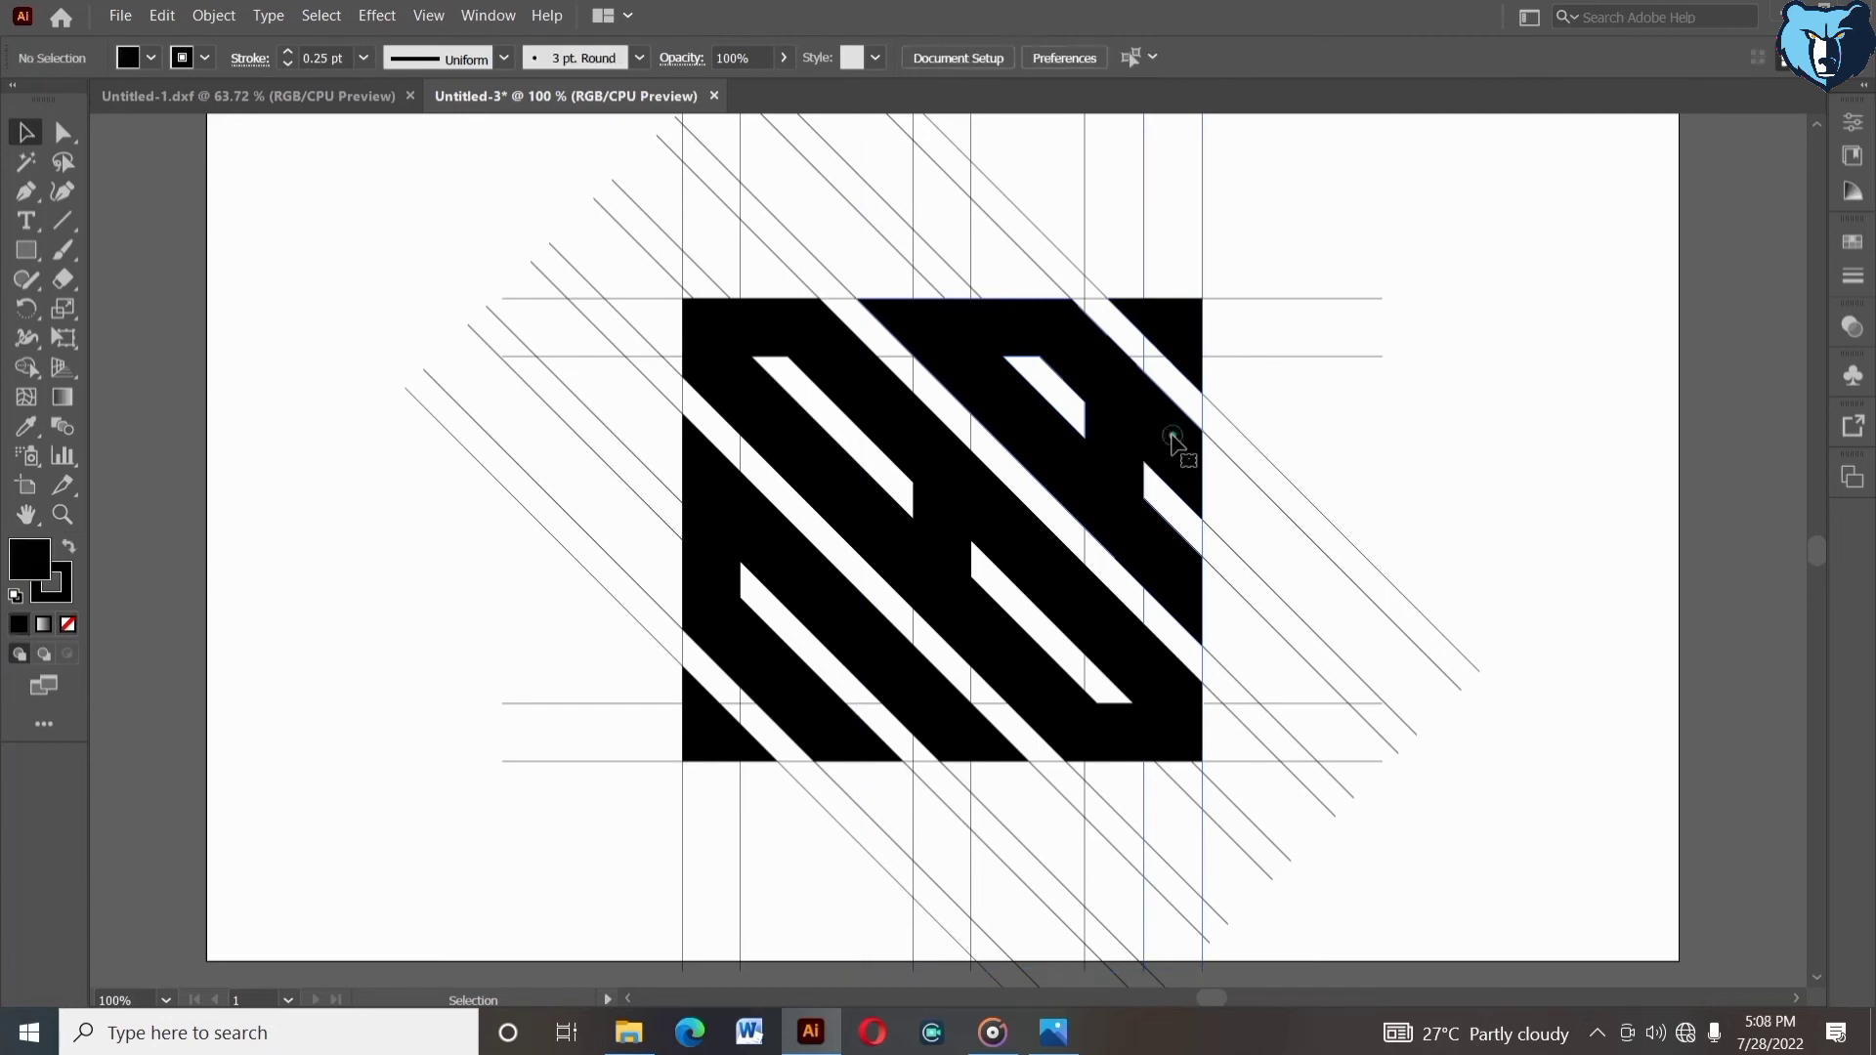
left_click(1173, 435)
right_click(1173, 436)
left_click(1228, 617)
left_click(1350, 454)
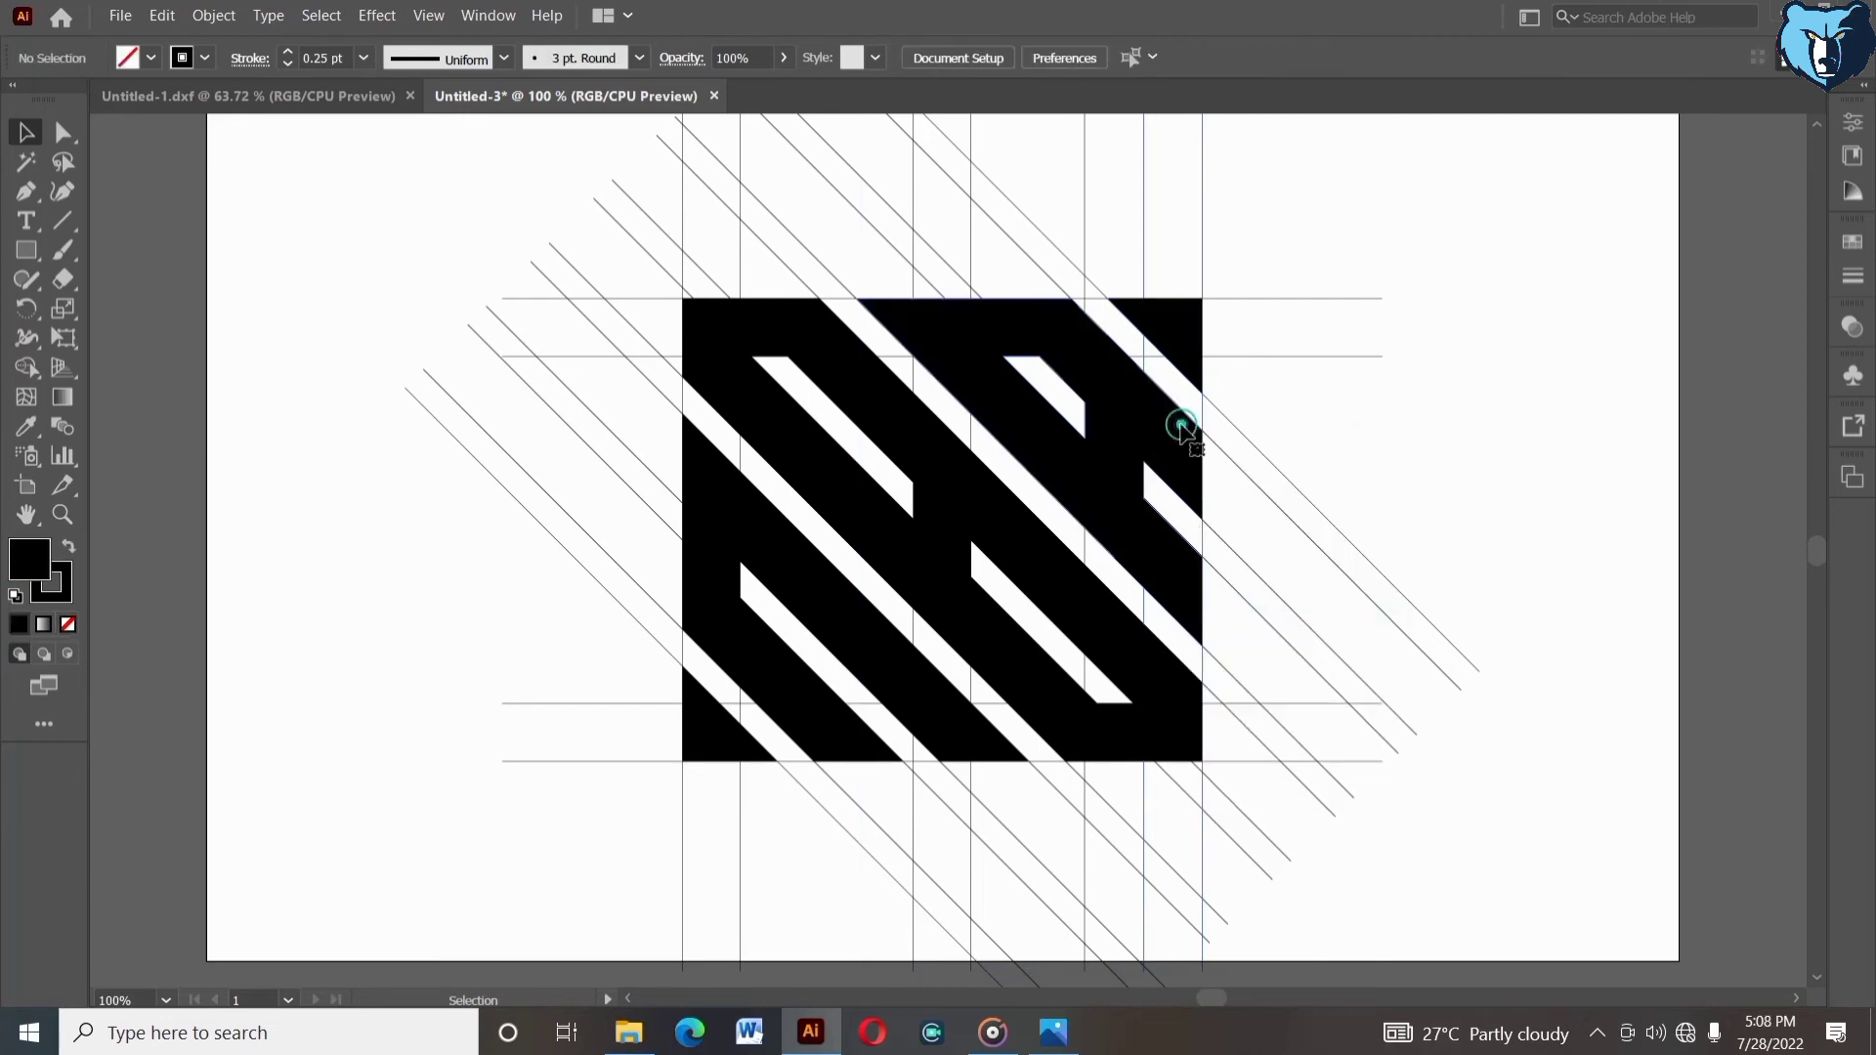
left_click(1046, 578)
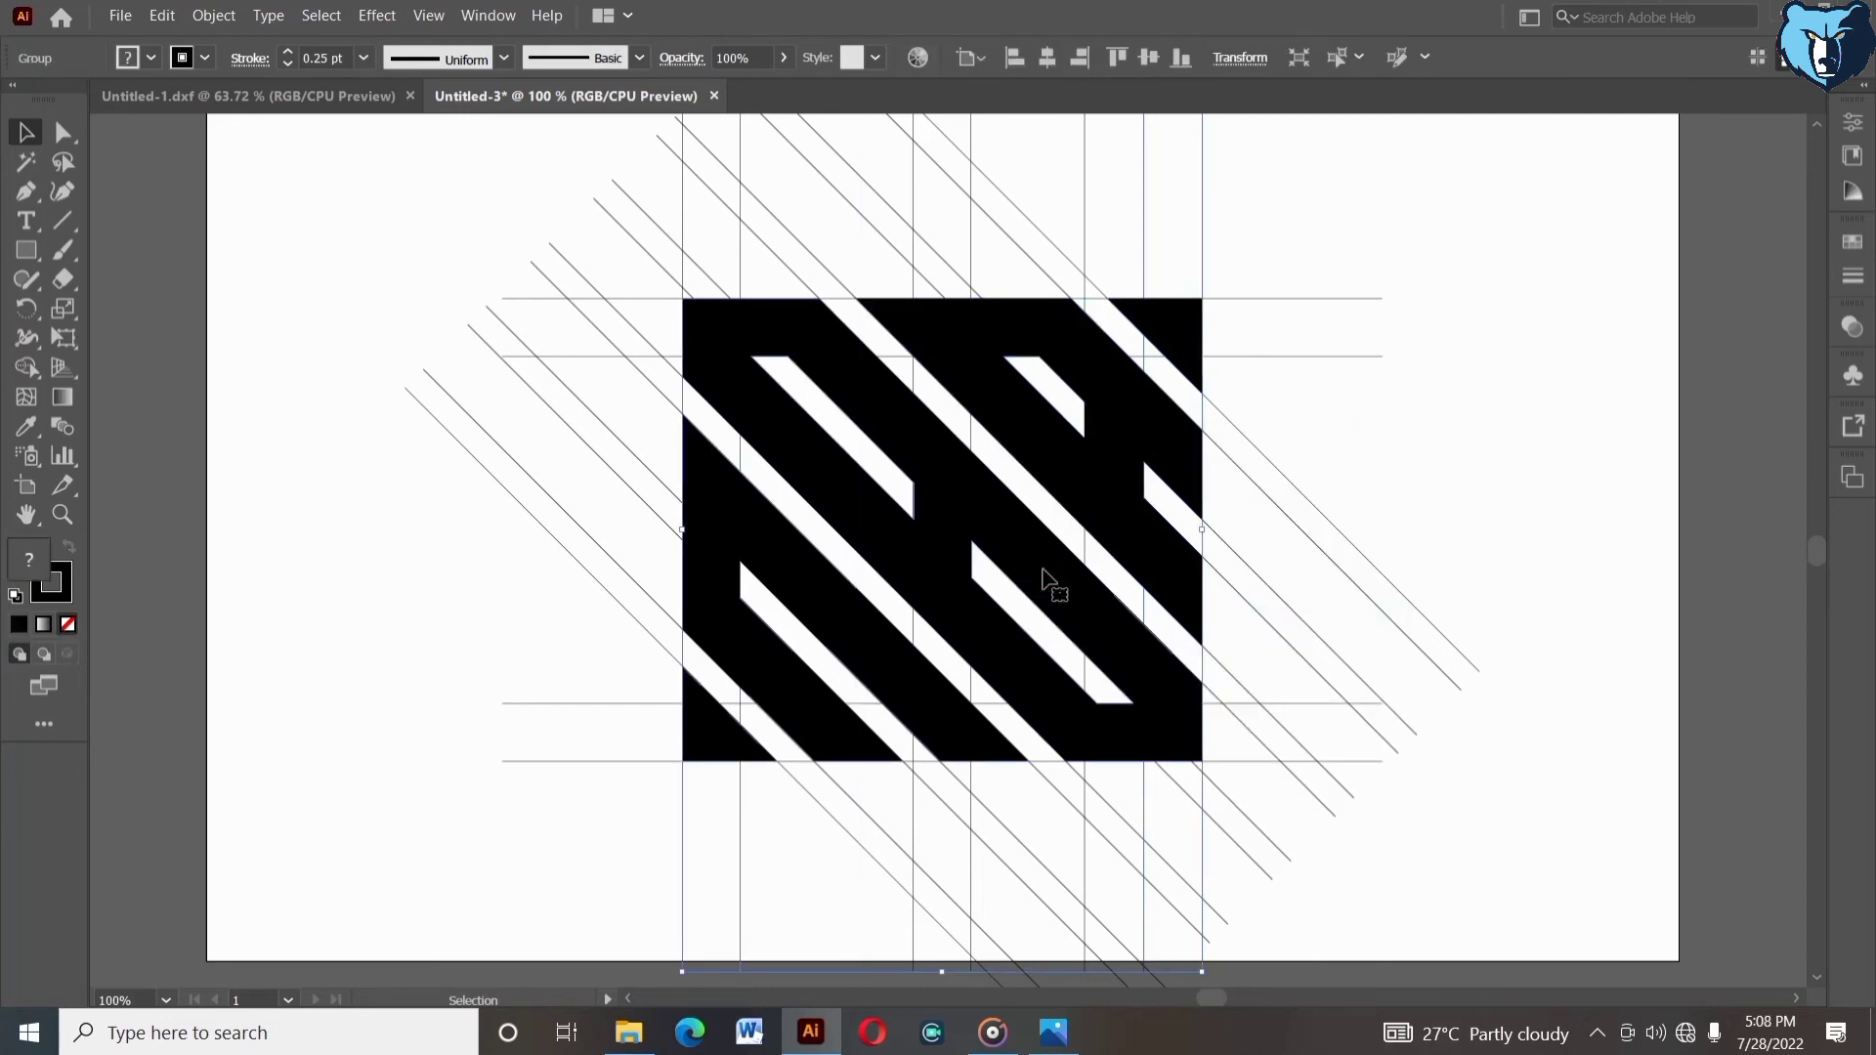
right_click(1042, 570)
left_click(1081, 742)
left_click(1006, 713)
left_click(1014, 676)
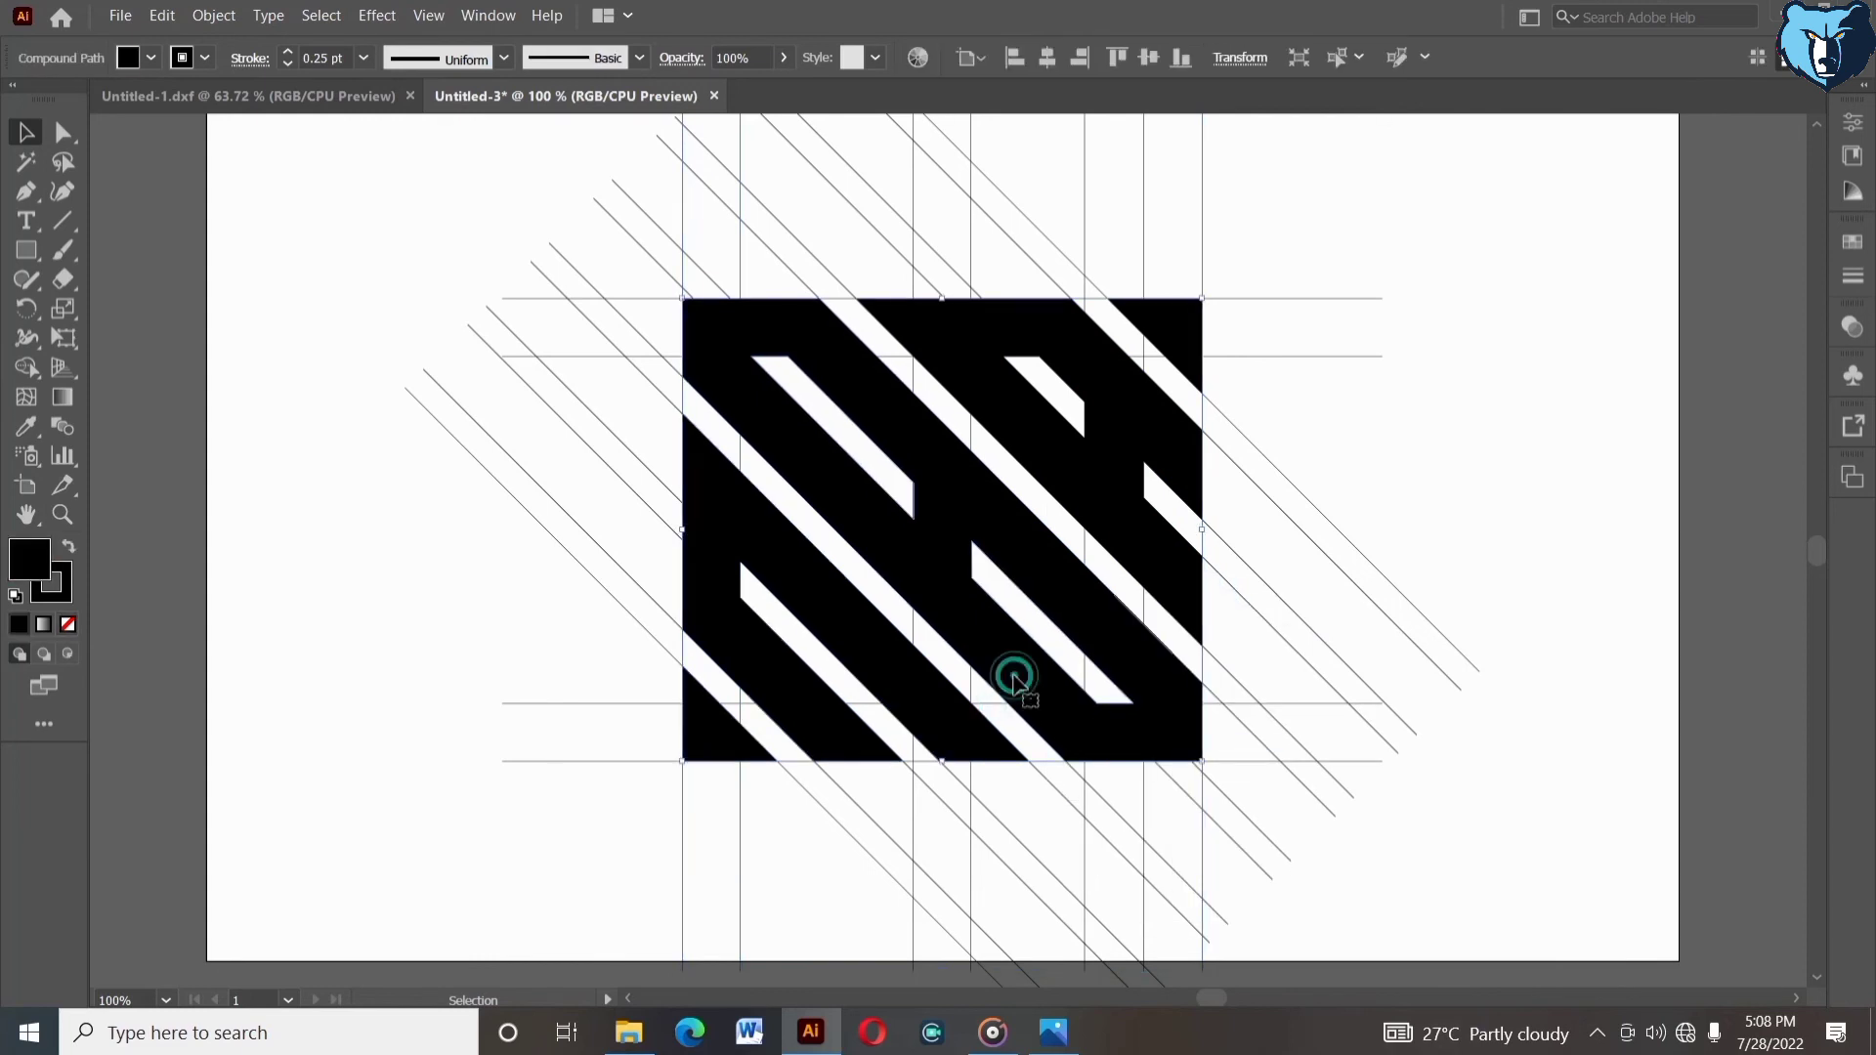
- Select all the black filled shapes of the square and cut them
left_click(929, 706, "shift")
left_click(897, 783)
left_click(842, 750)
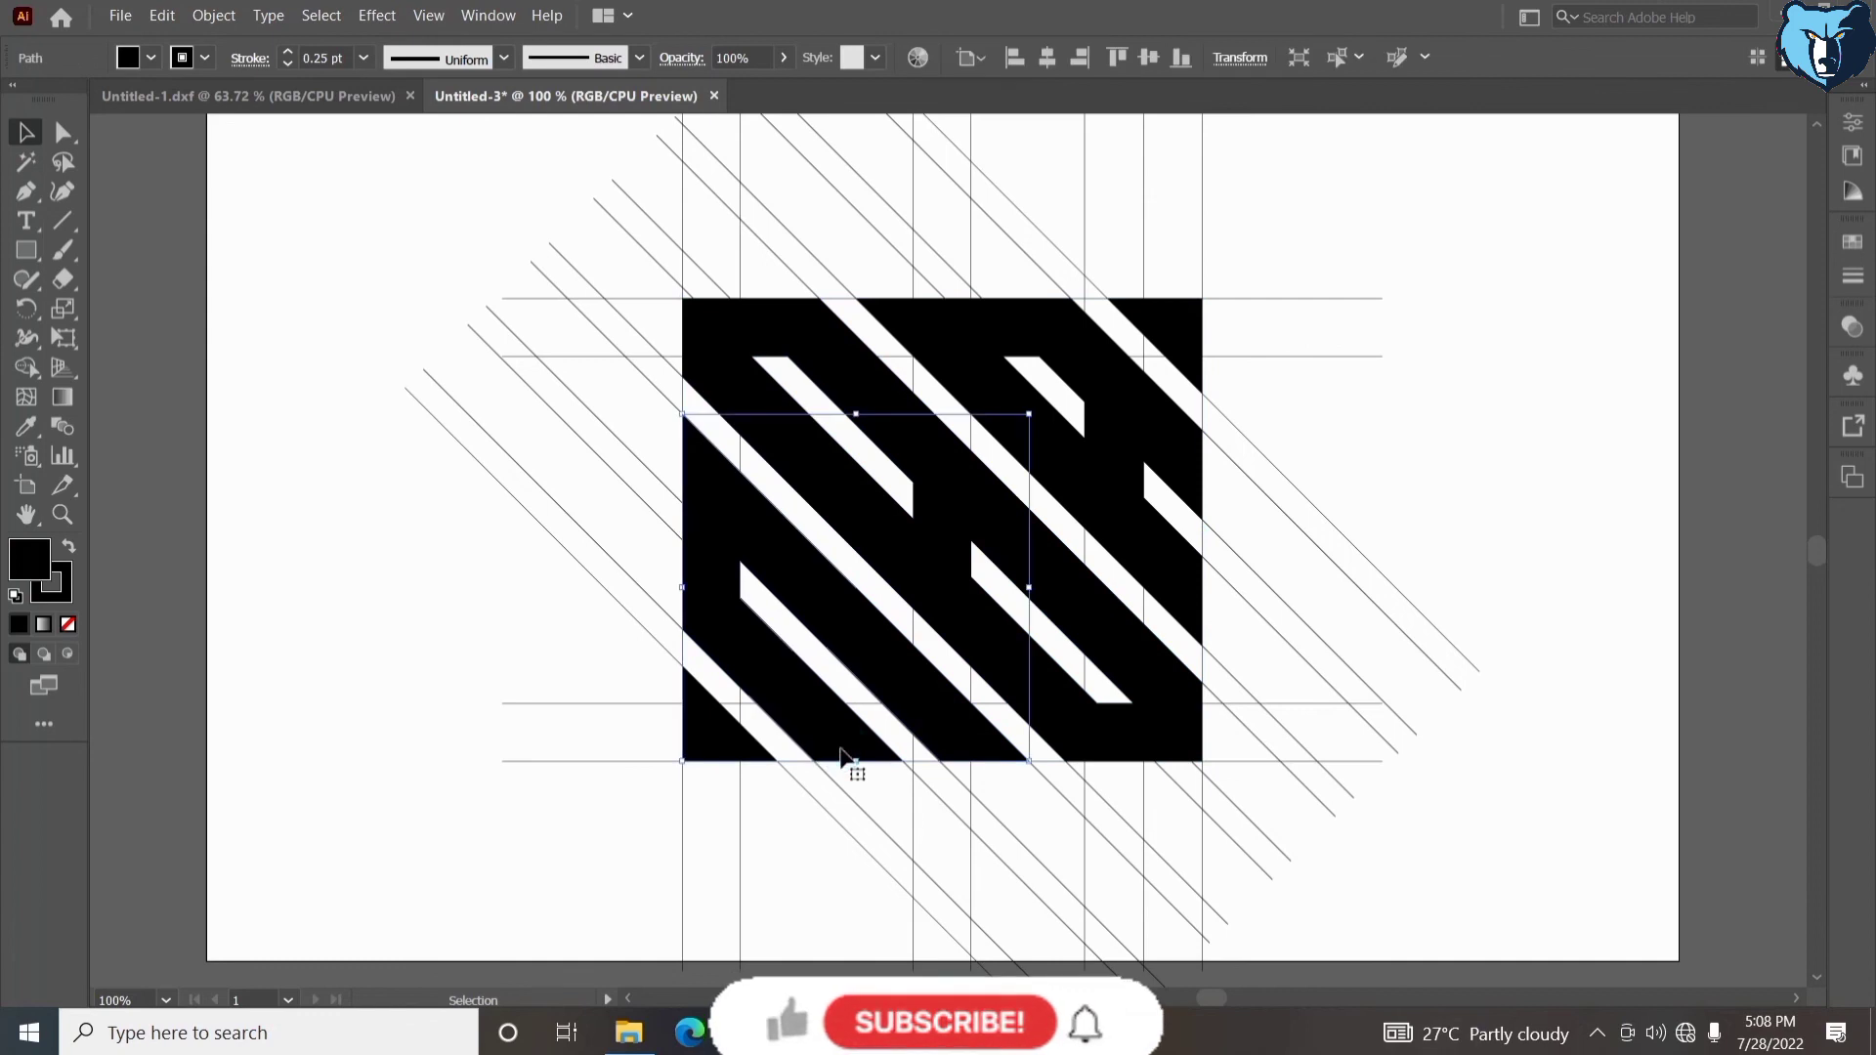
left_click(745, 743, "shift")
left_click(888, 543, "shift")
left_click(1089, 477, "shift")
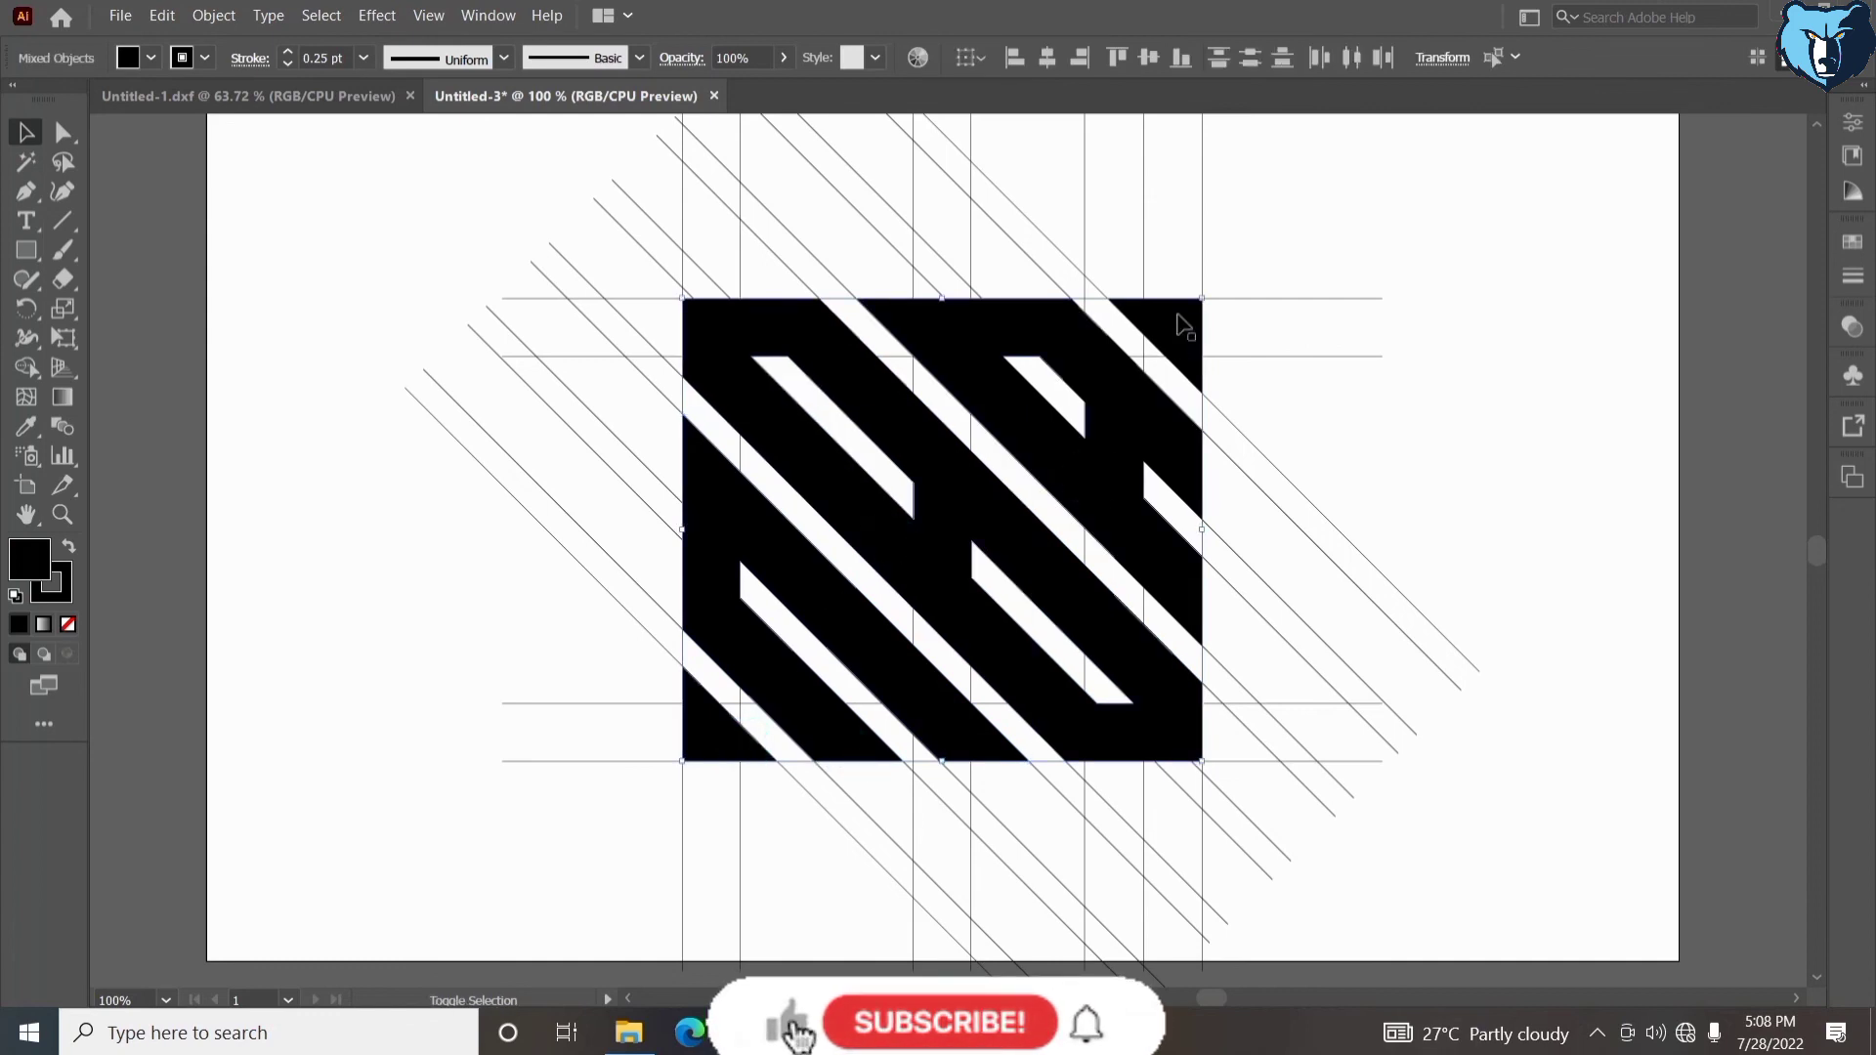
left_click(1180, 320, "shift")
left_click(162, 16)
left_click(186, 93)
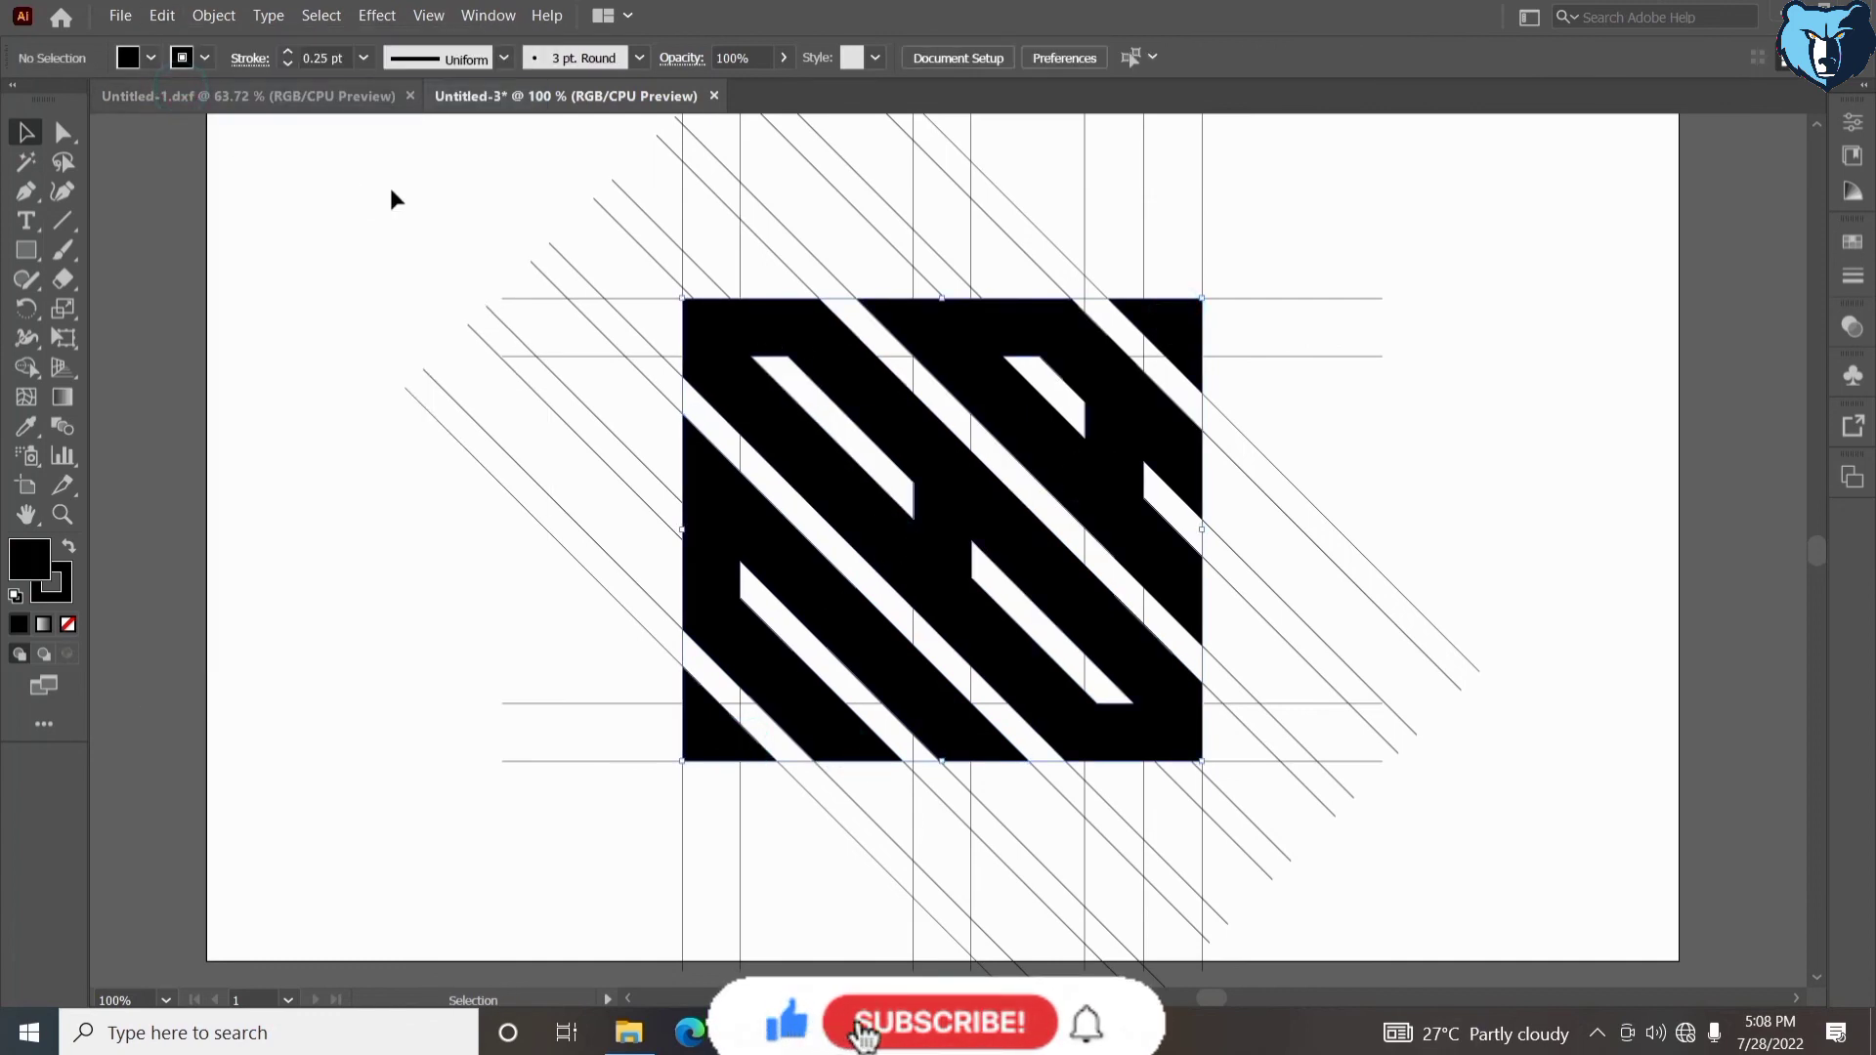
- Delete all the remaining grid lines, fit the artboard in the window, and paste the black shapes back in place
left_click_drag(412, 178, 1373, 815)
key("Delete")
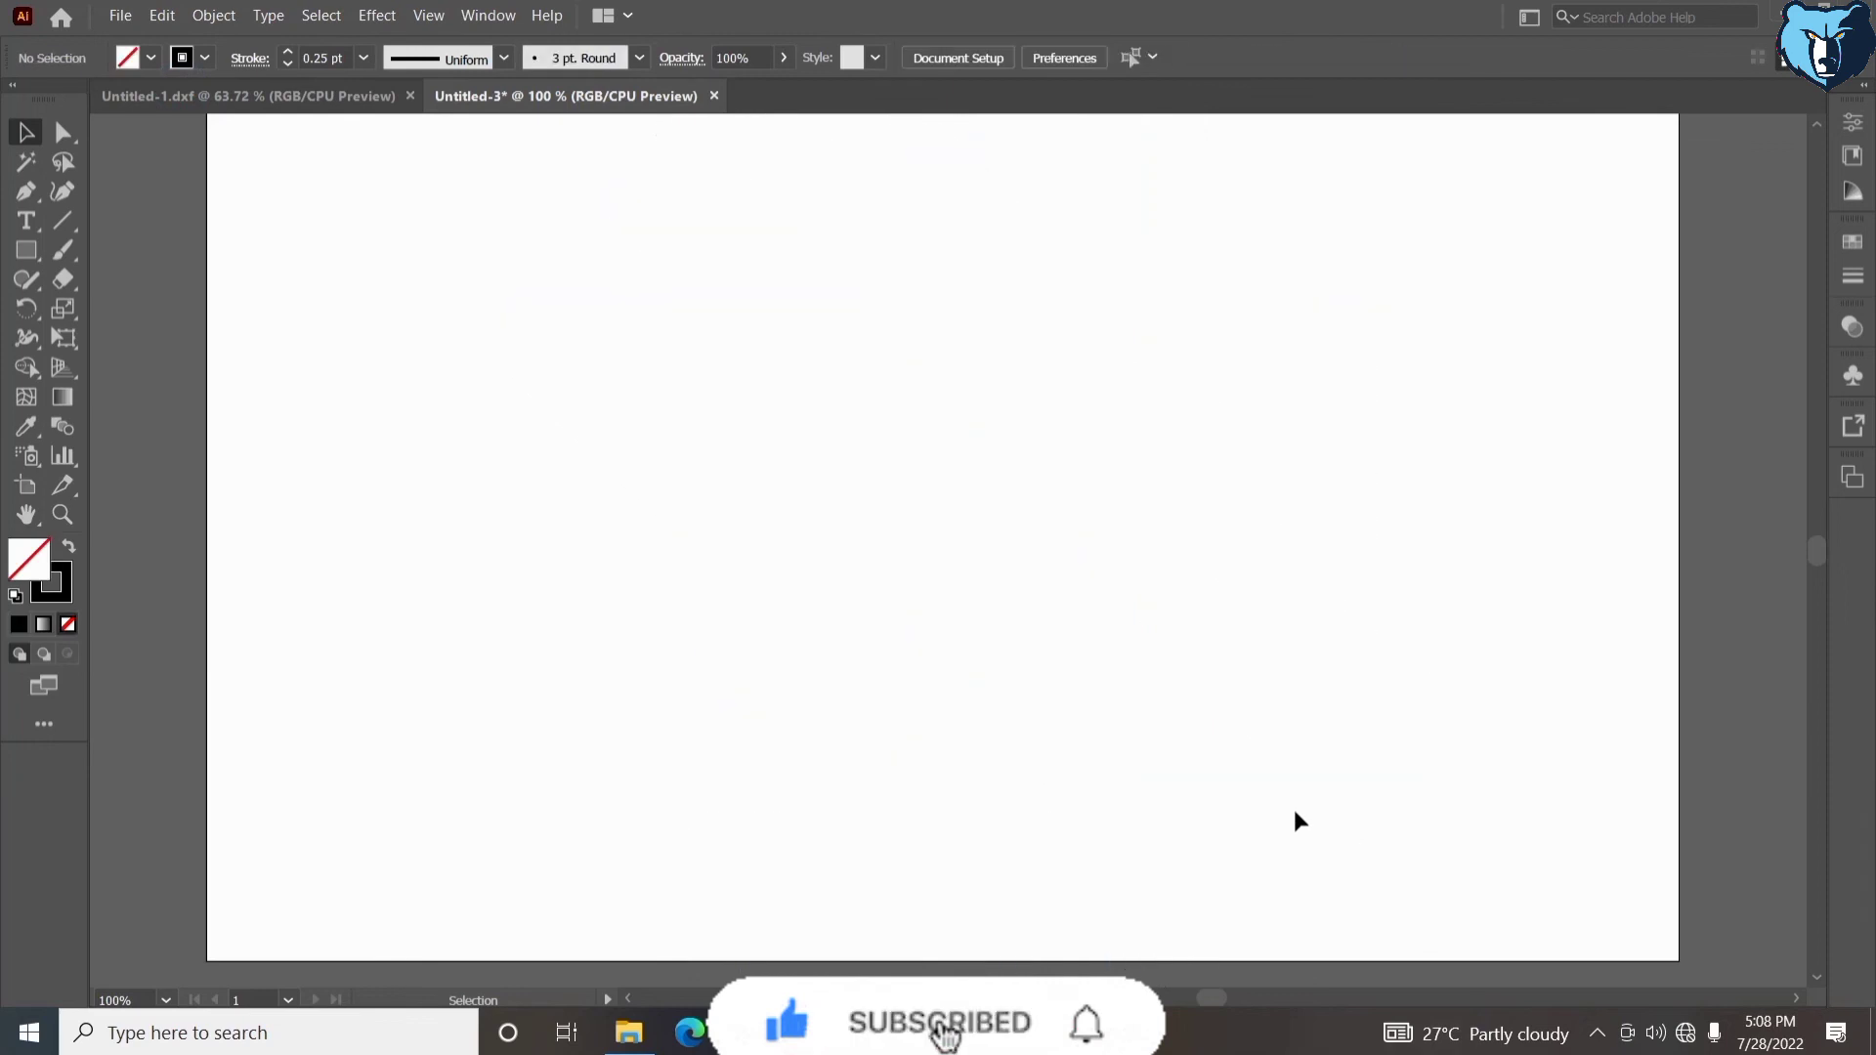
key("ctrl+0")
left_click(161, 16)
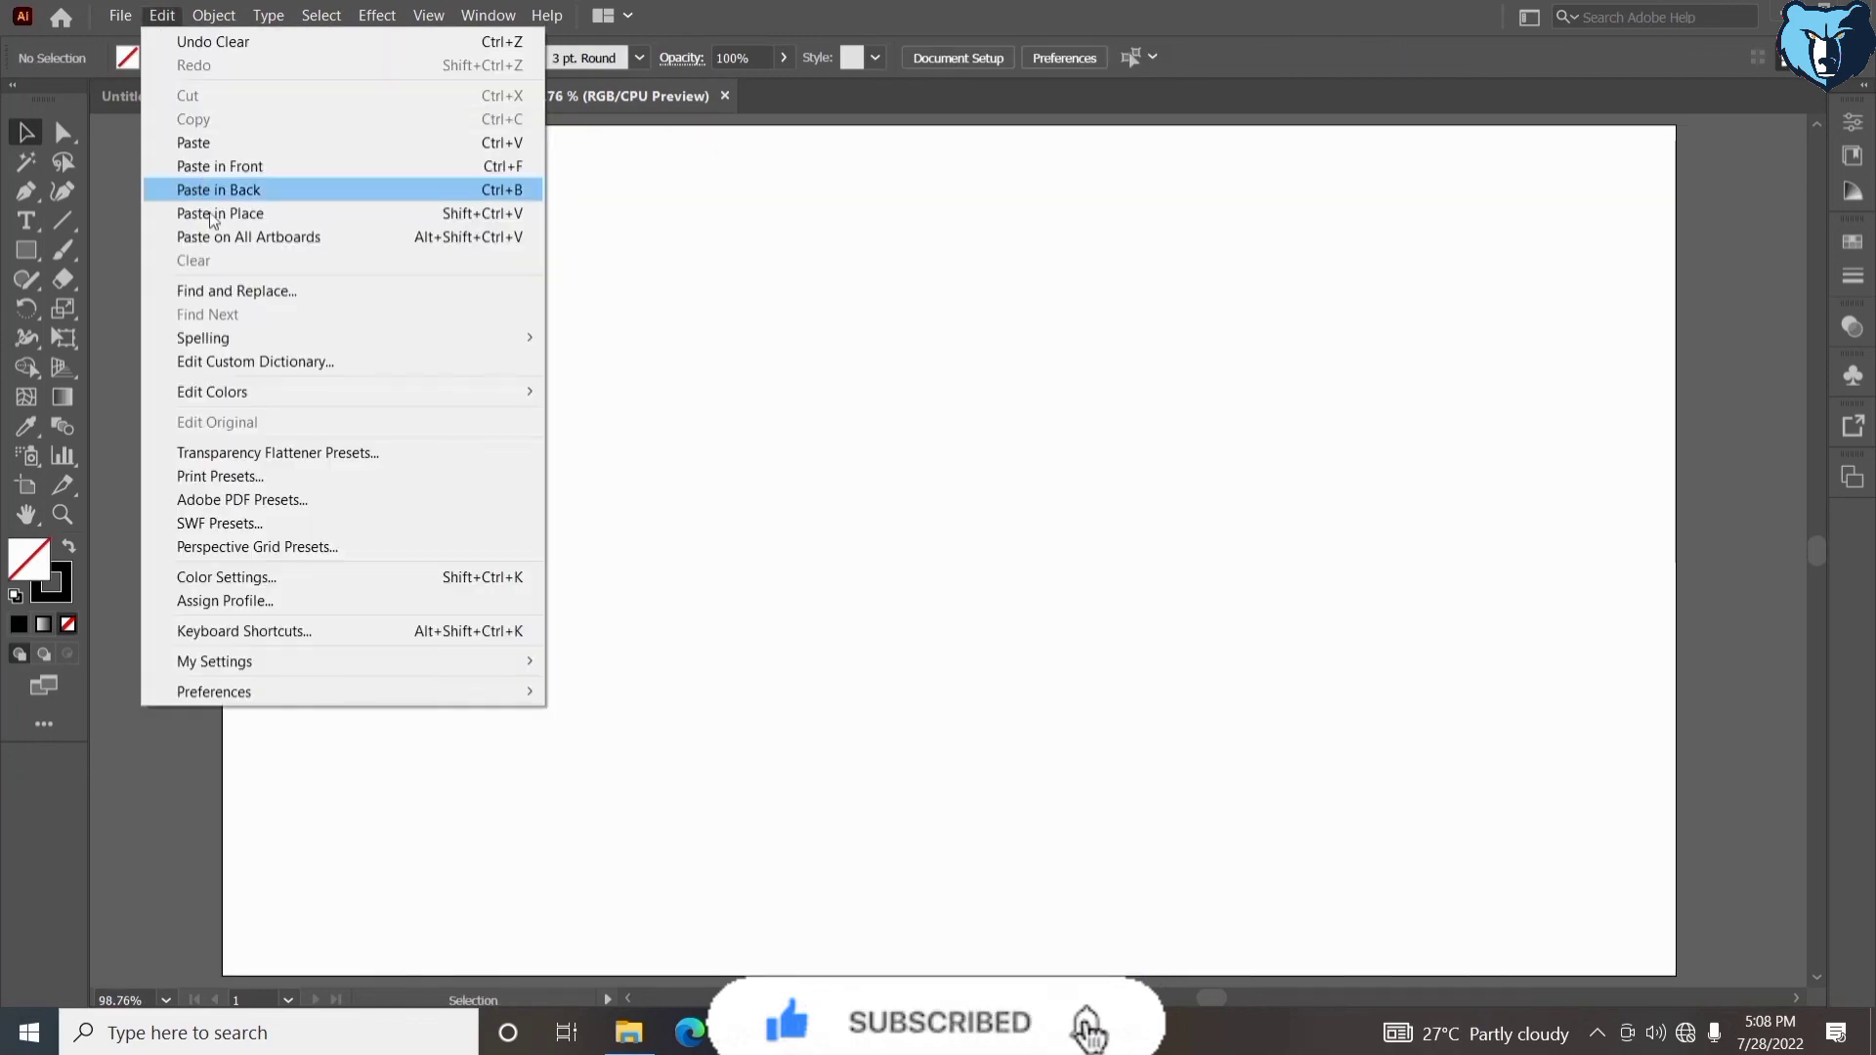
left_click(209, 211)
left_click_drag(1261, 643, 1253, 649)
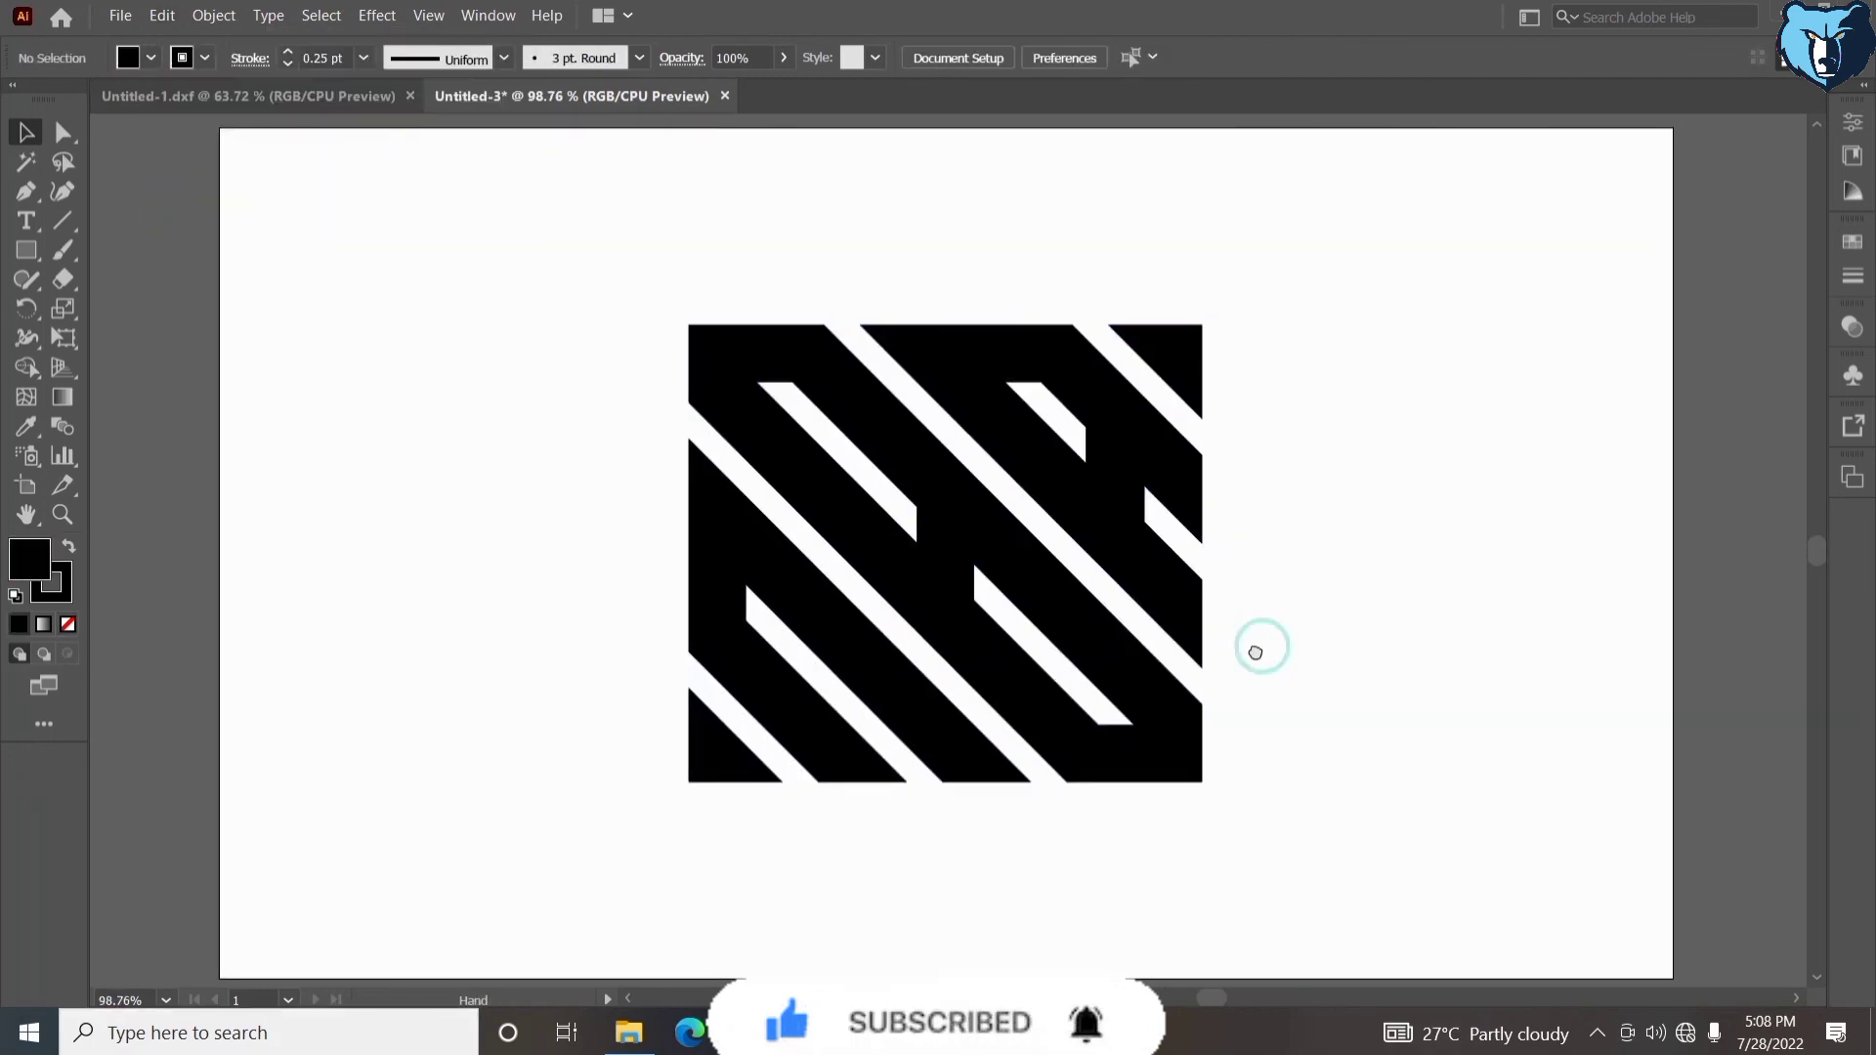
- Select all the black shapes, set their stroke to none, and group them
left_click_drag(610, 223, 1304, 926)
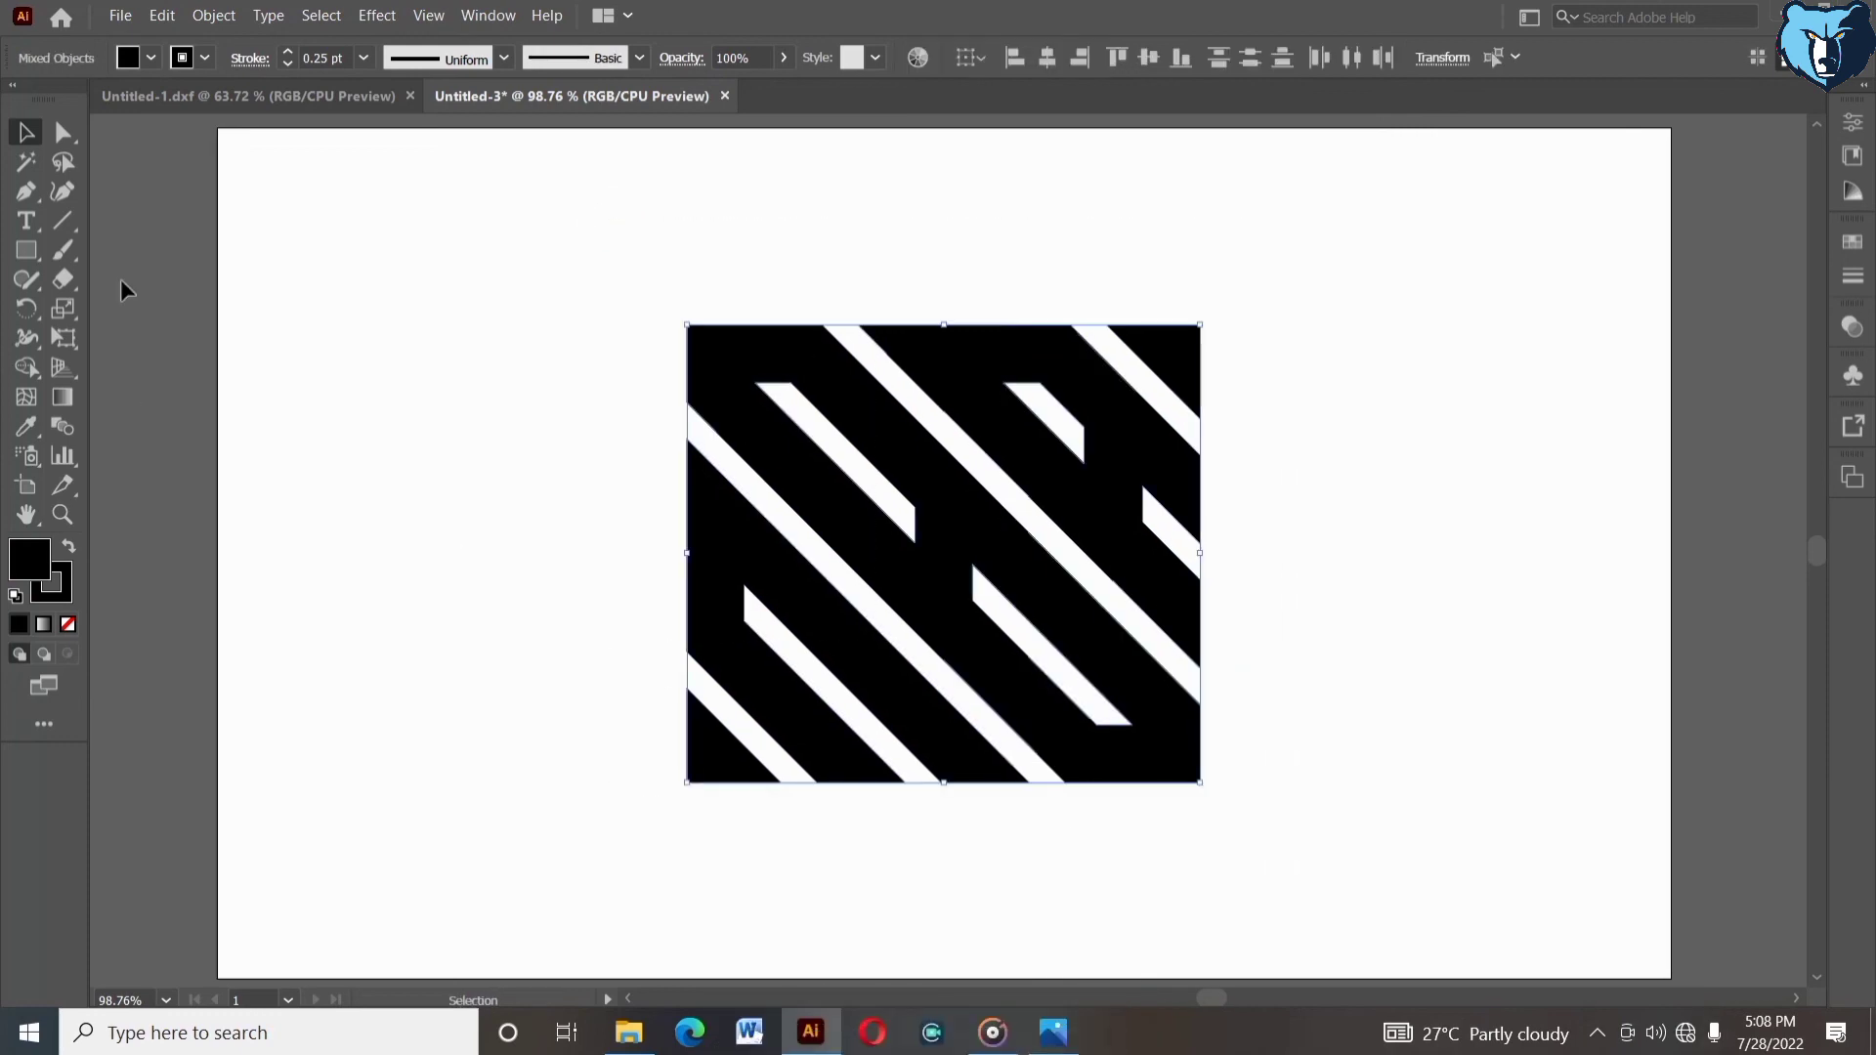
left_click(179, 61)
left_click(14, 105)
right_click(500, 371)
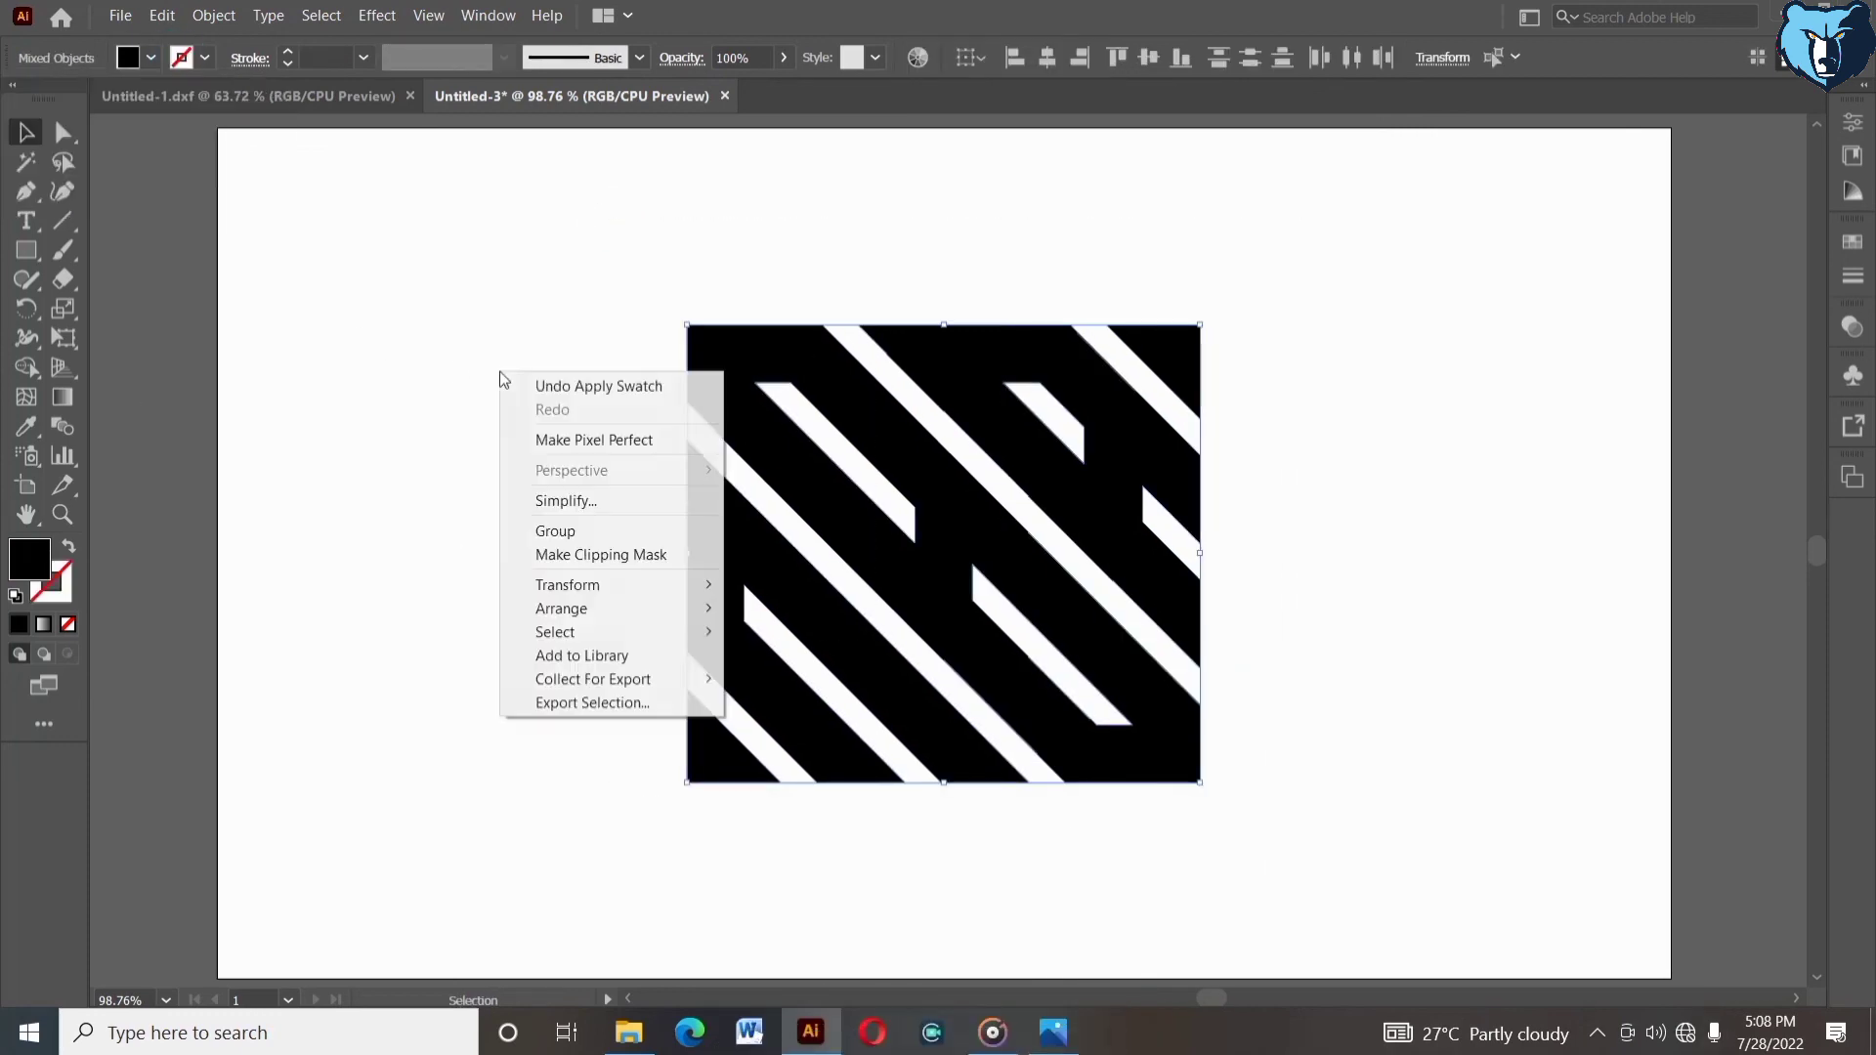
left_click(555, 531)
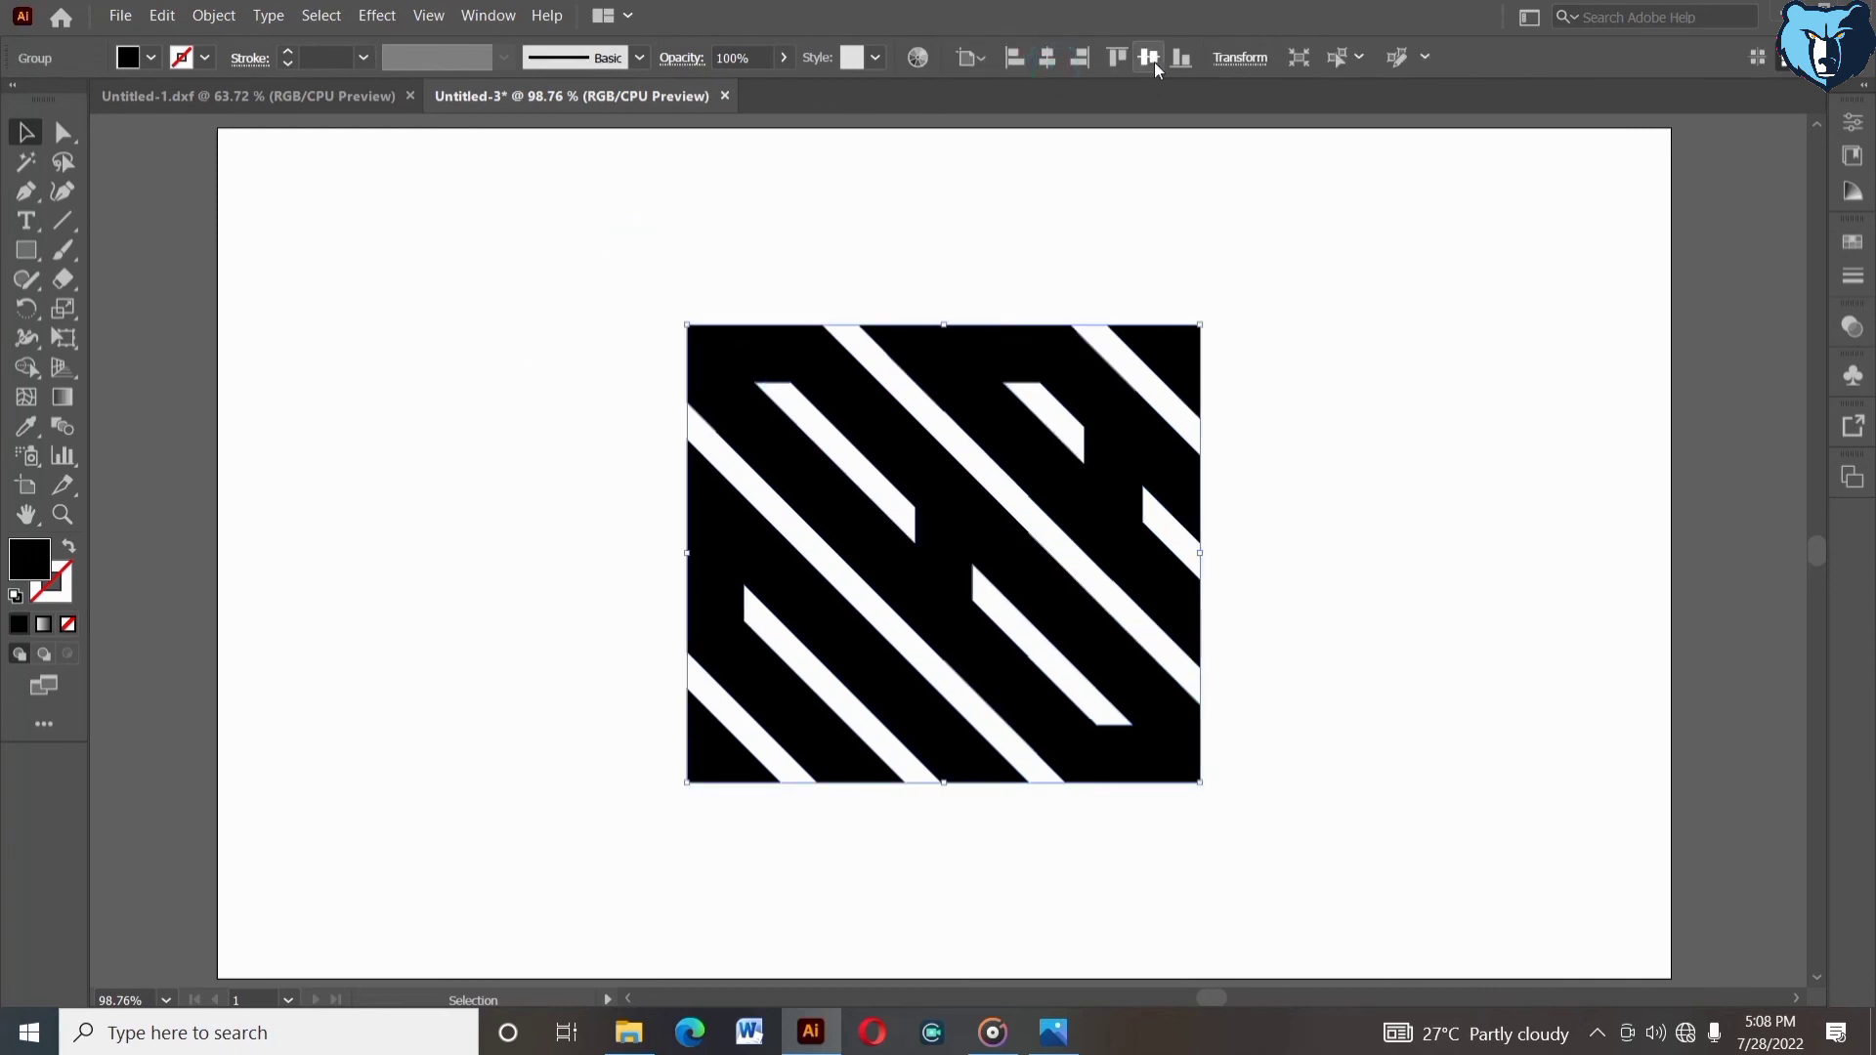
- Set alignment to the artboard and center the logo group on the artboard
left_click(964, 59)
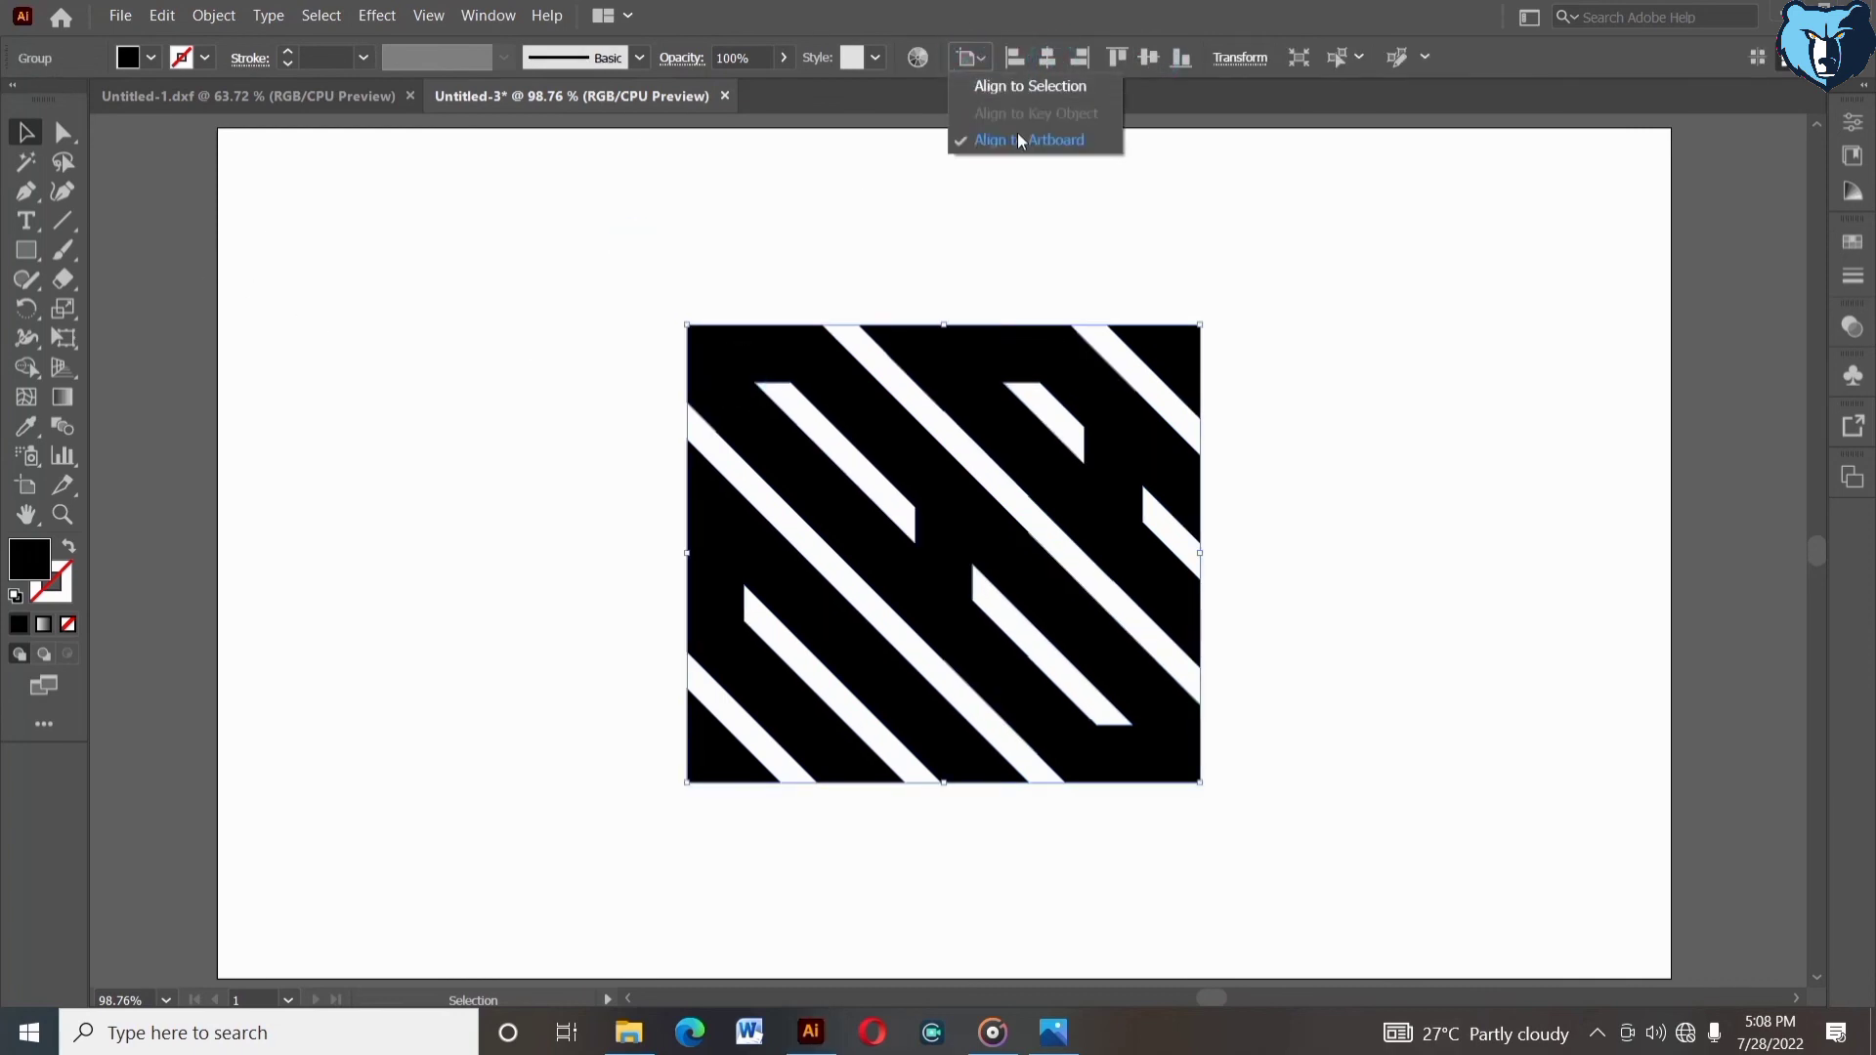
left_click(1017, 133)
left_click(1050, 61)
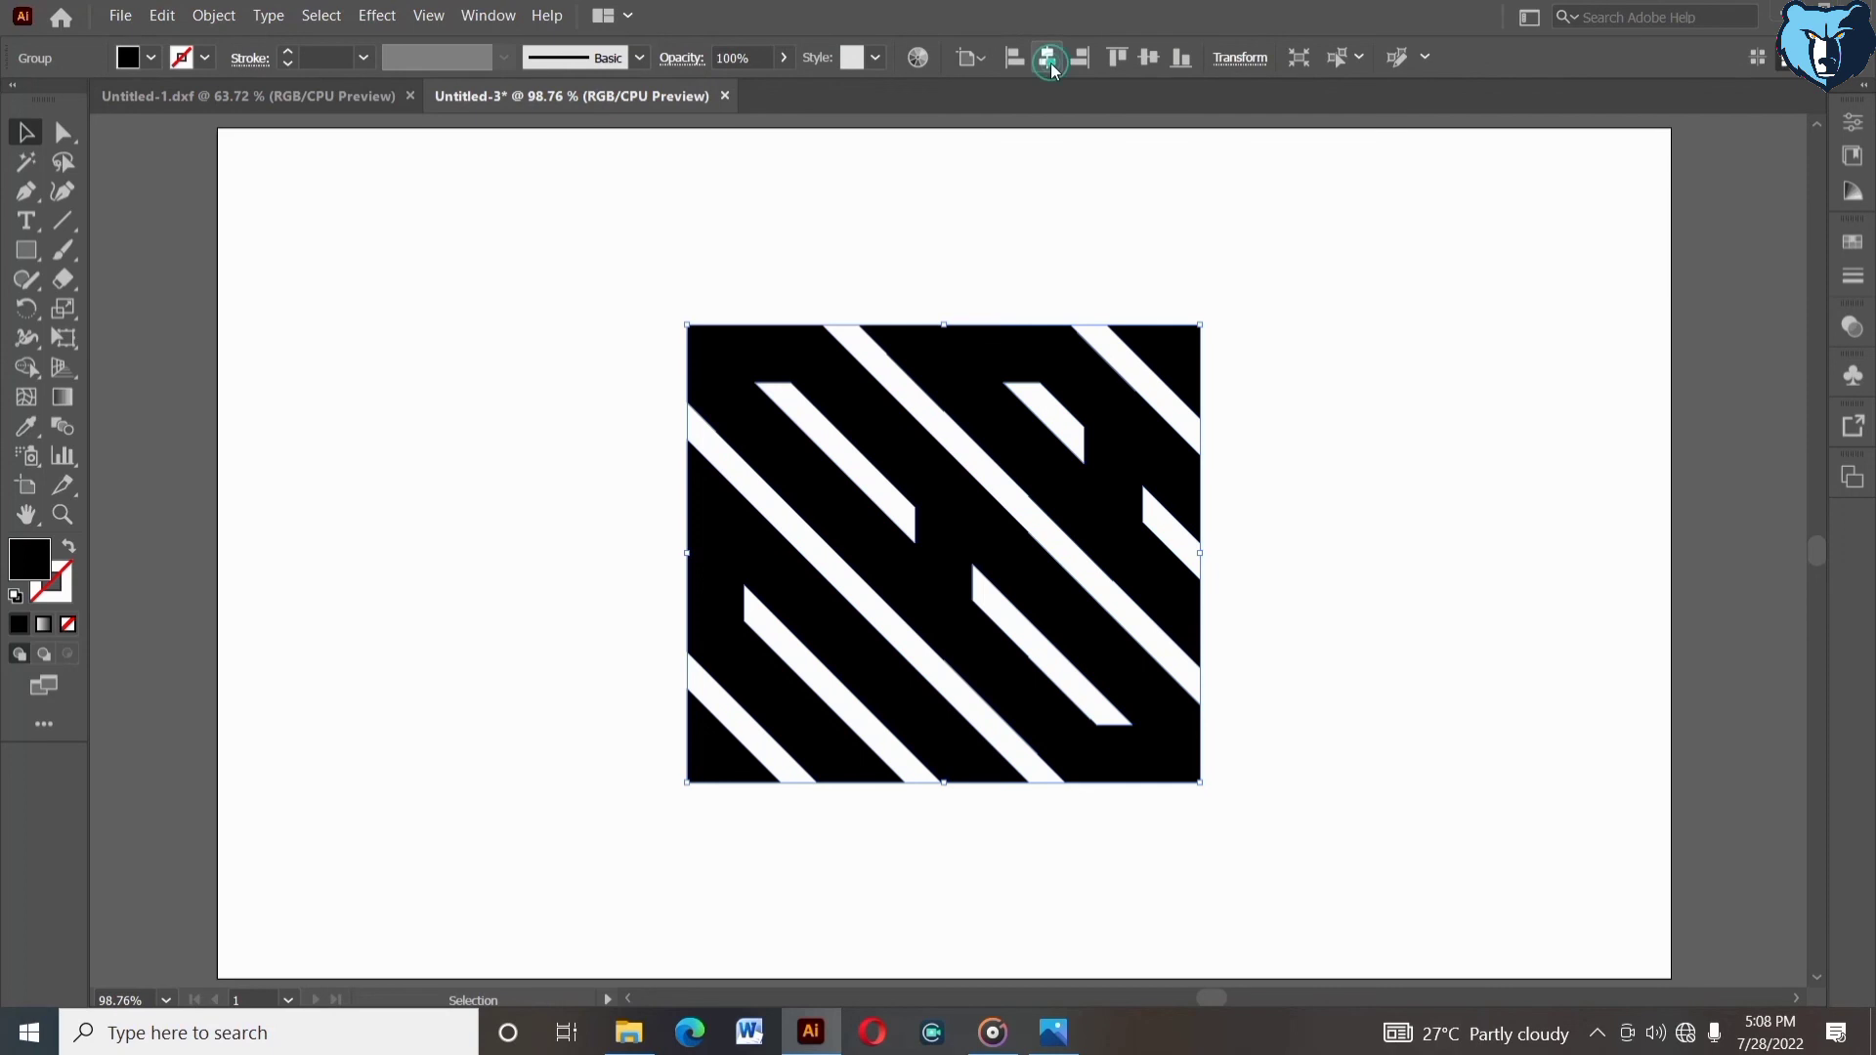
left_click(1329, 378)
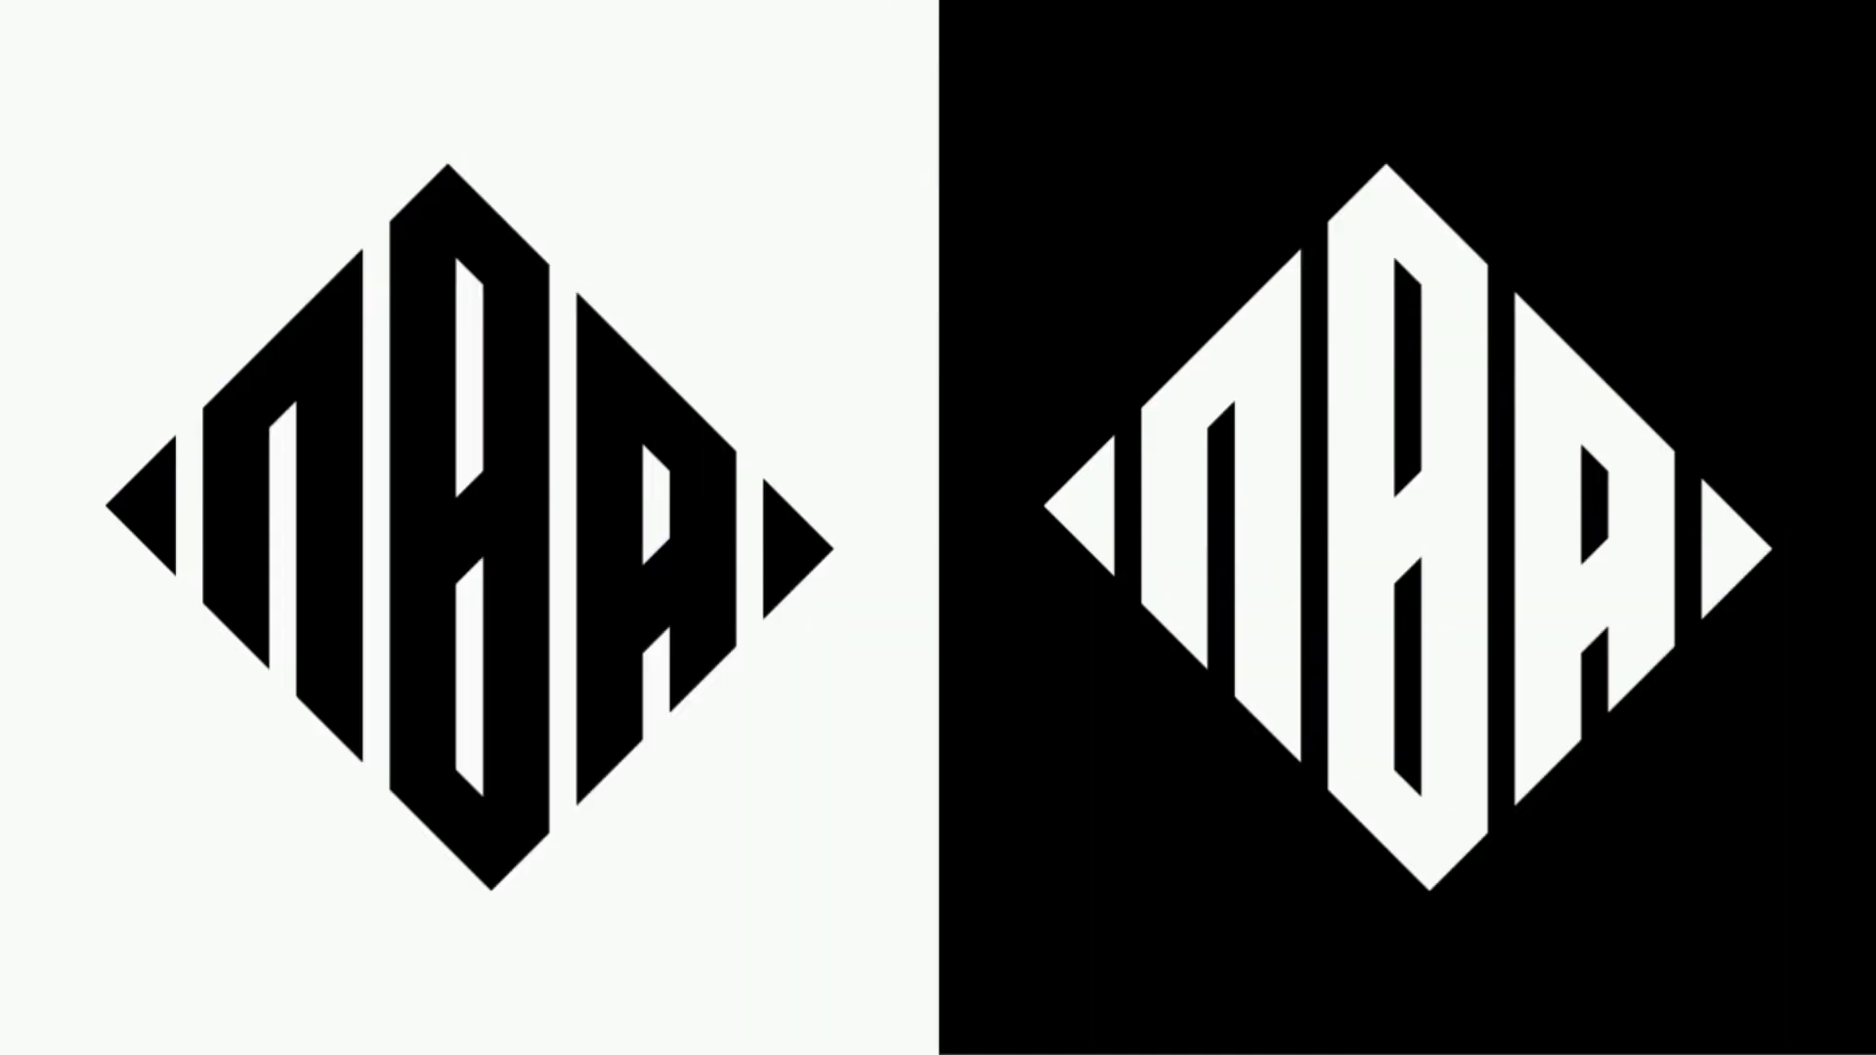